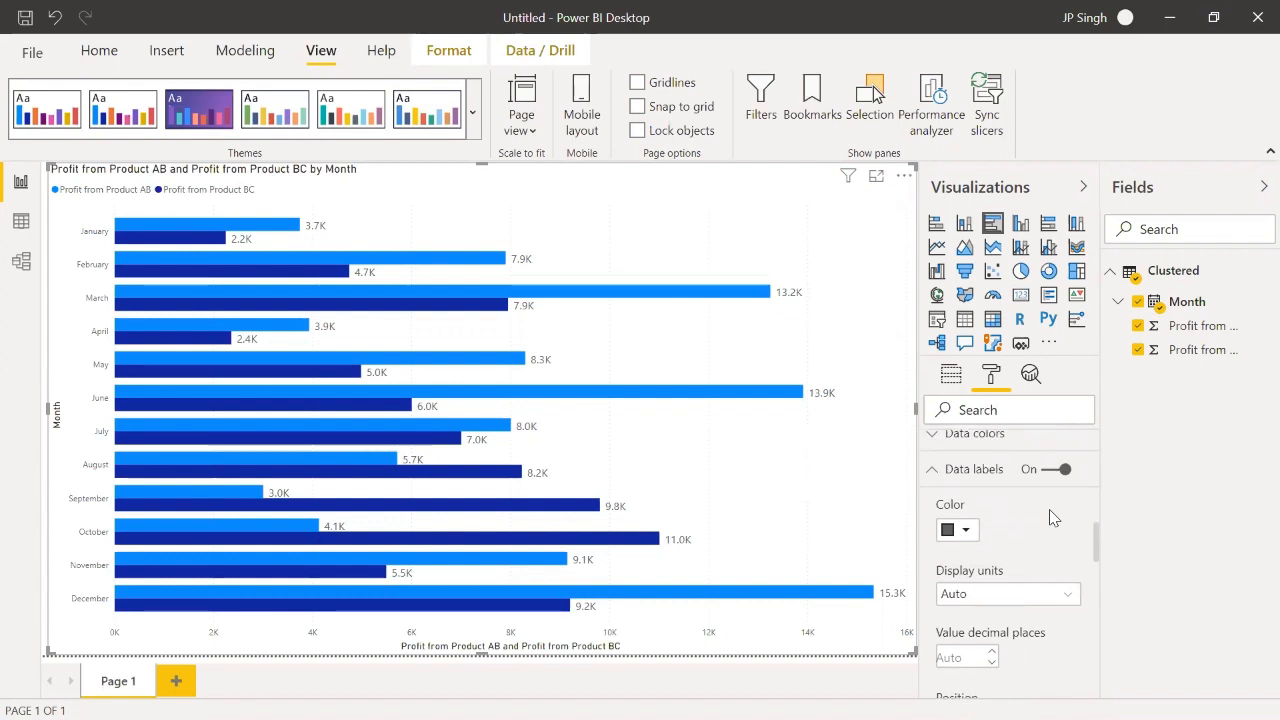
# Step: Try the Inside end position for the clustered bar chart's data labels, and settle on Outside end
pyautogui.scroll(-3, 1049, 509)
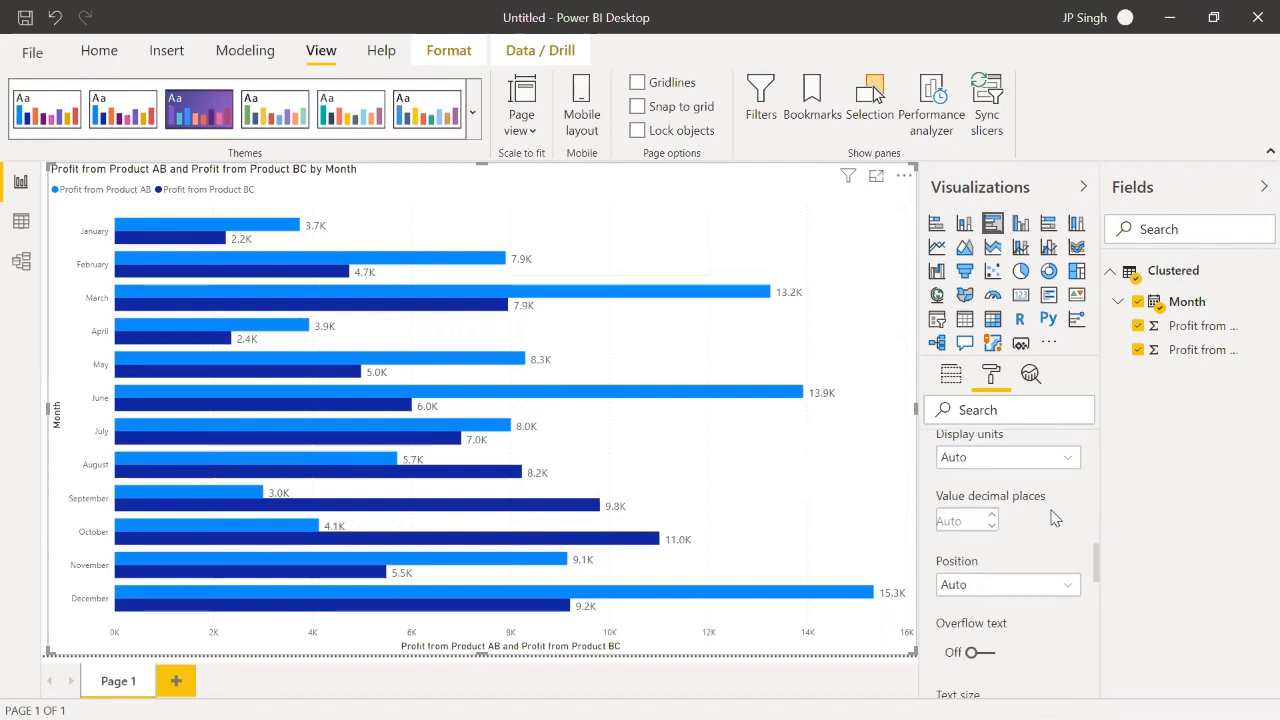
pyautogui.click(1047, 588)
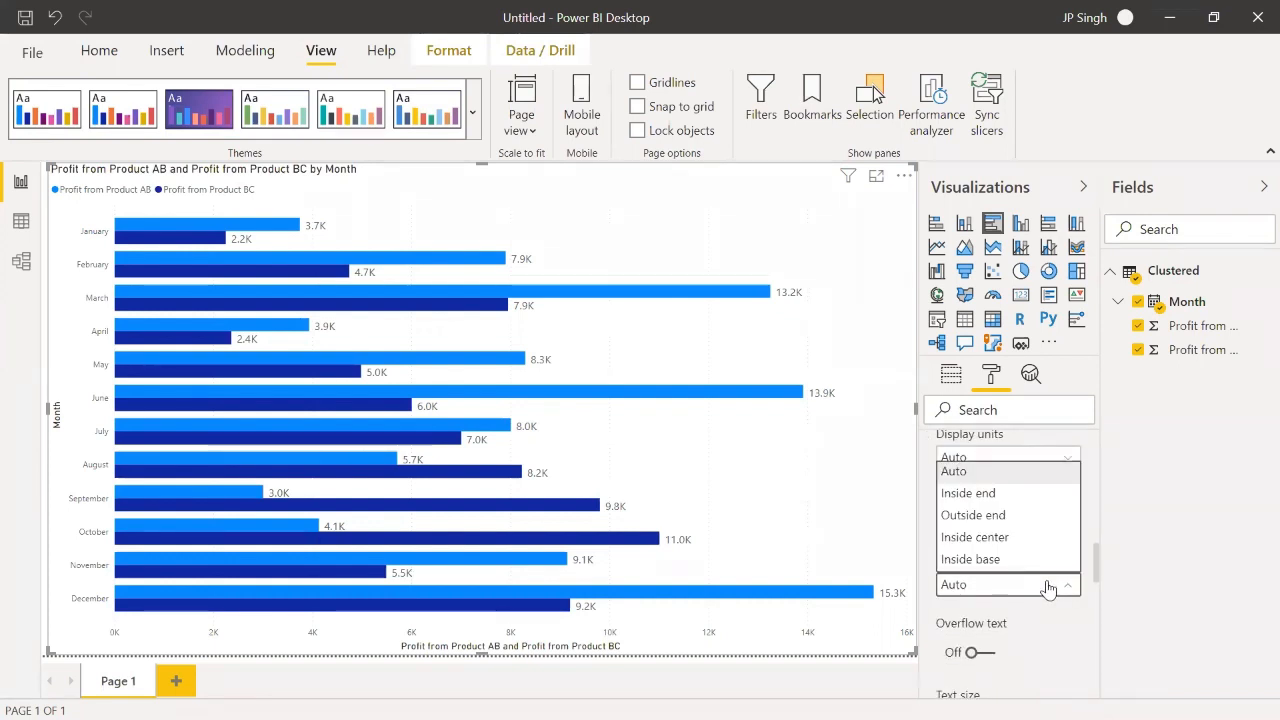
pyautogui.click(1019, 495)
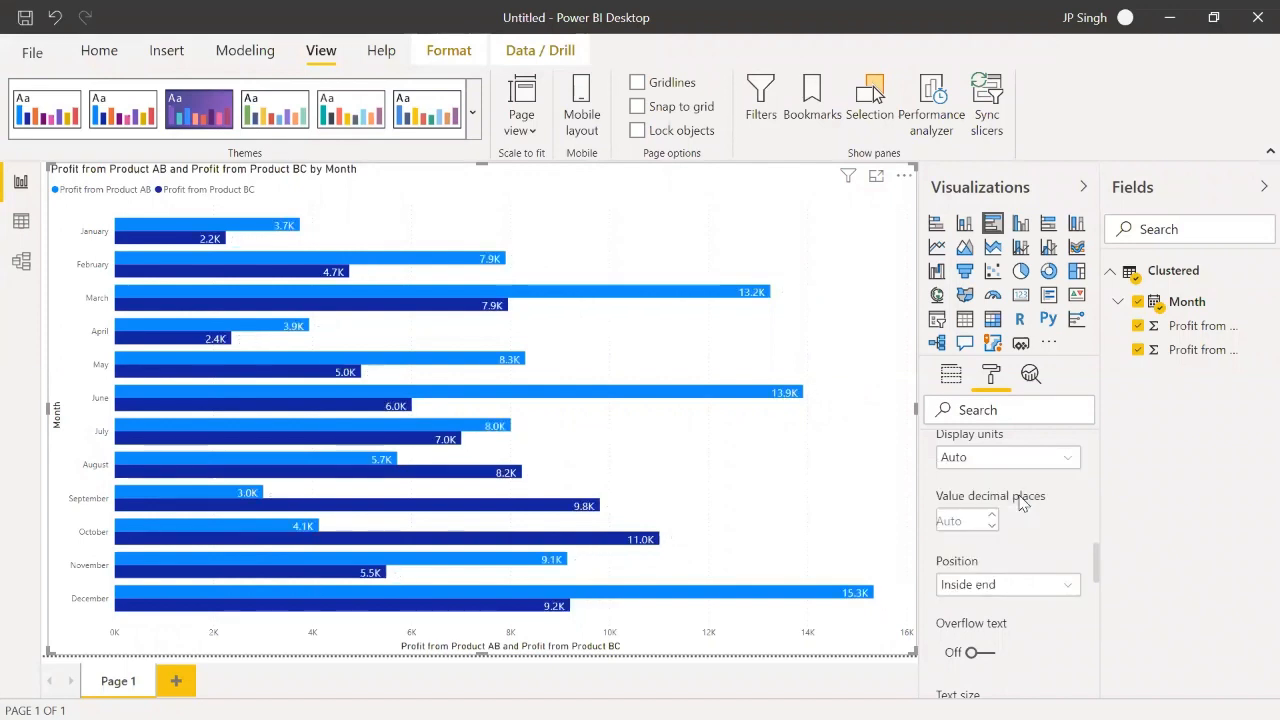
pyautogui.click(998, 586)
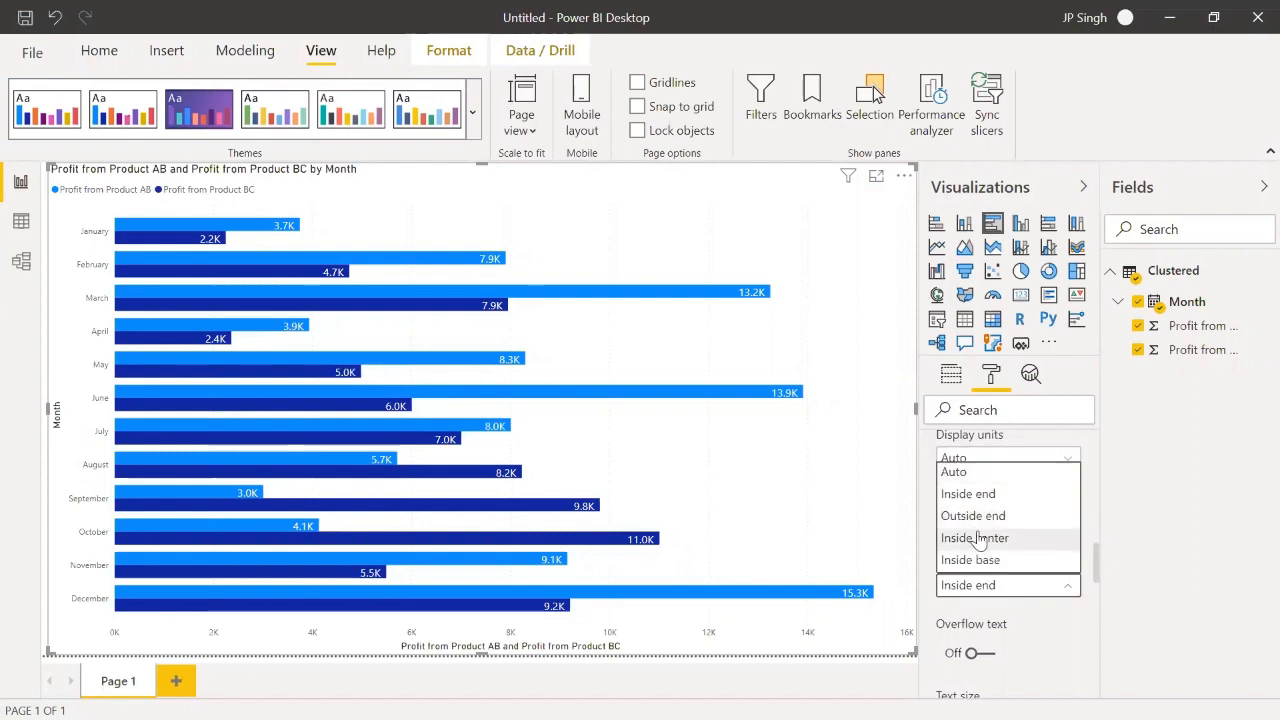
pyautogui.click(981, 521)
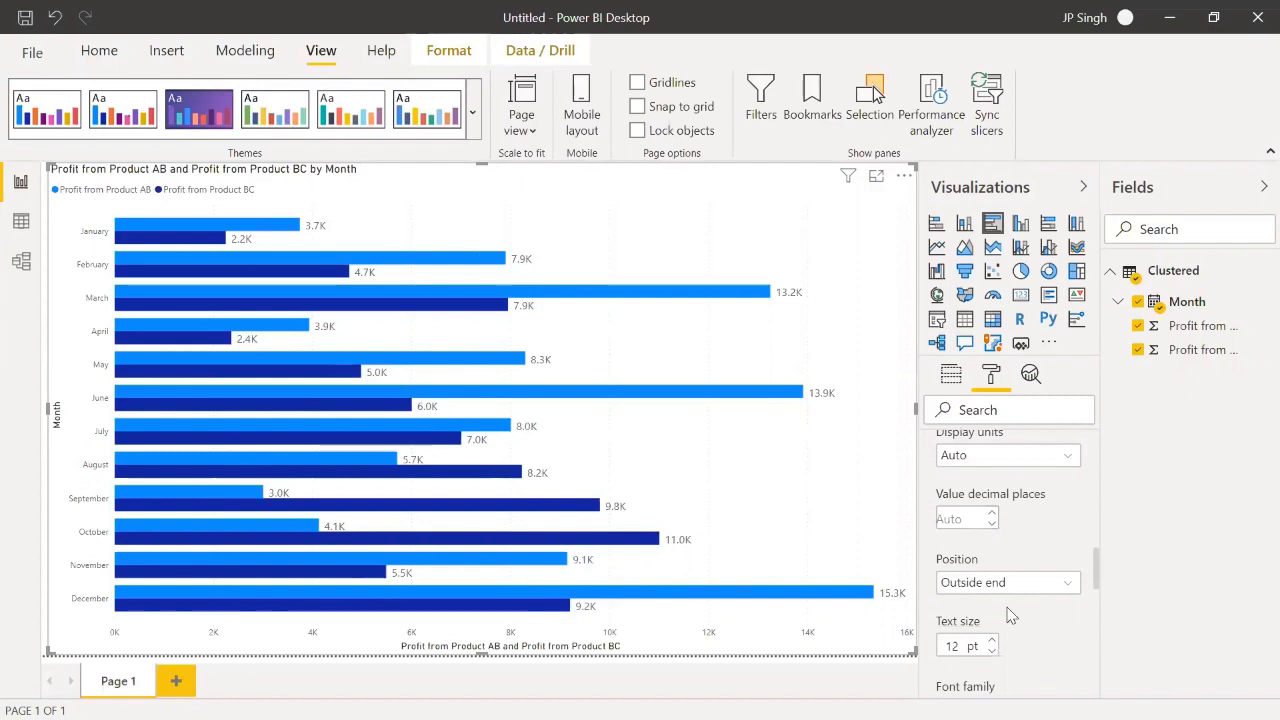
# Step: Turn off the X axis of the clustered bar chart on Page 1
pyautogui.scroll(-1, 1024, 620)
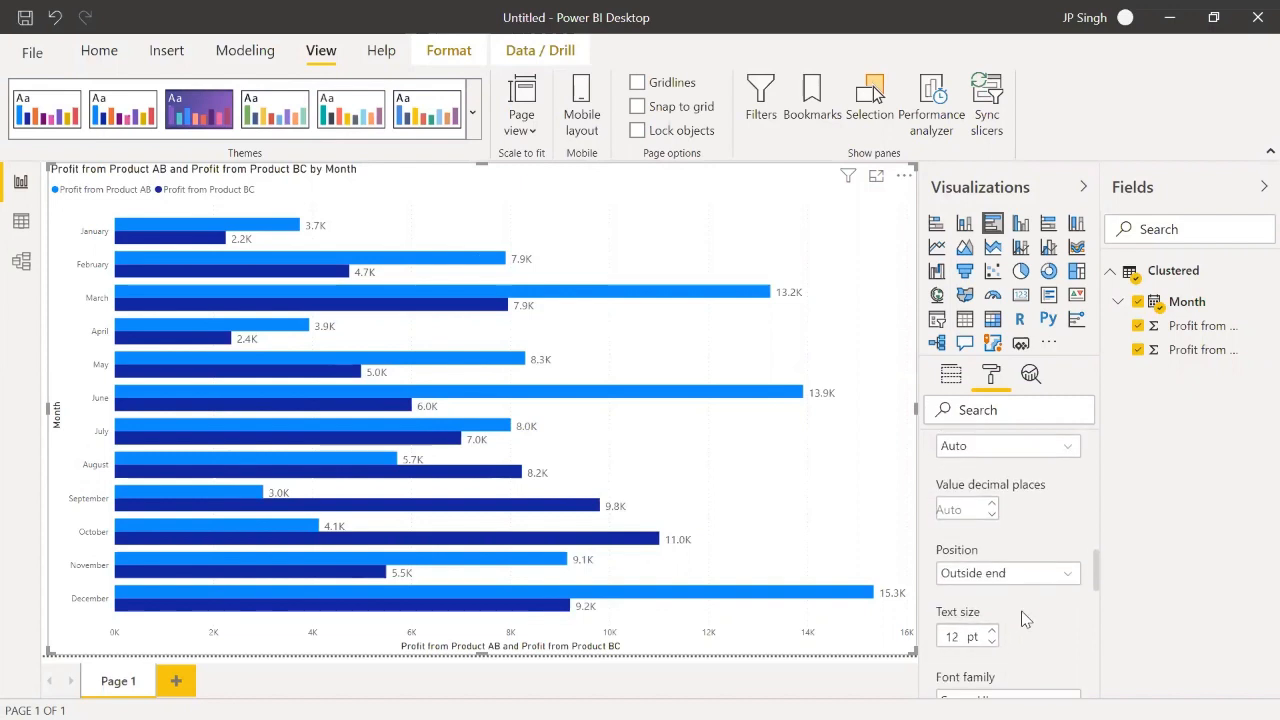
pyautogui.scroll(-3, 1024, 620)
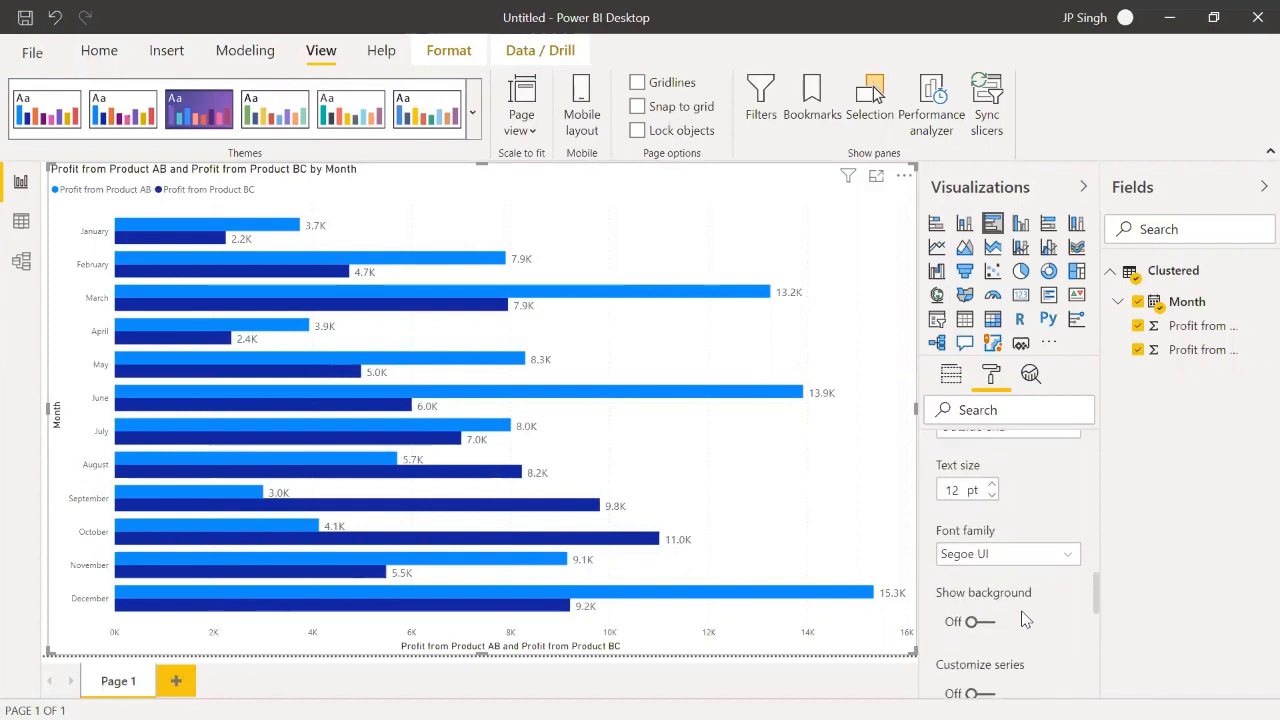
pyautogui.scroll(10, 1024, 620)
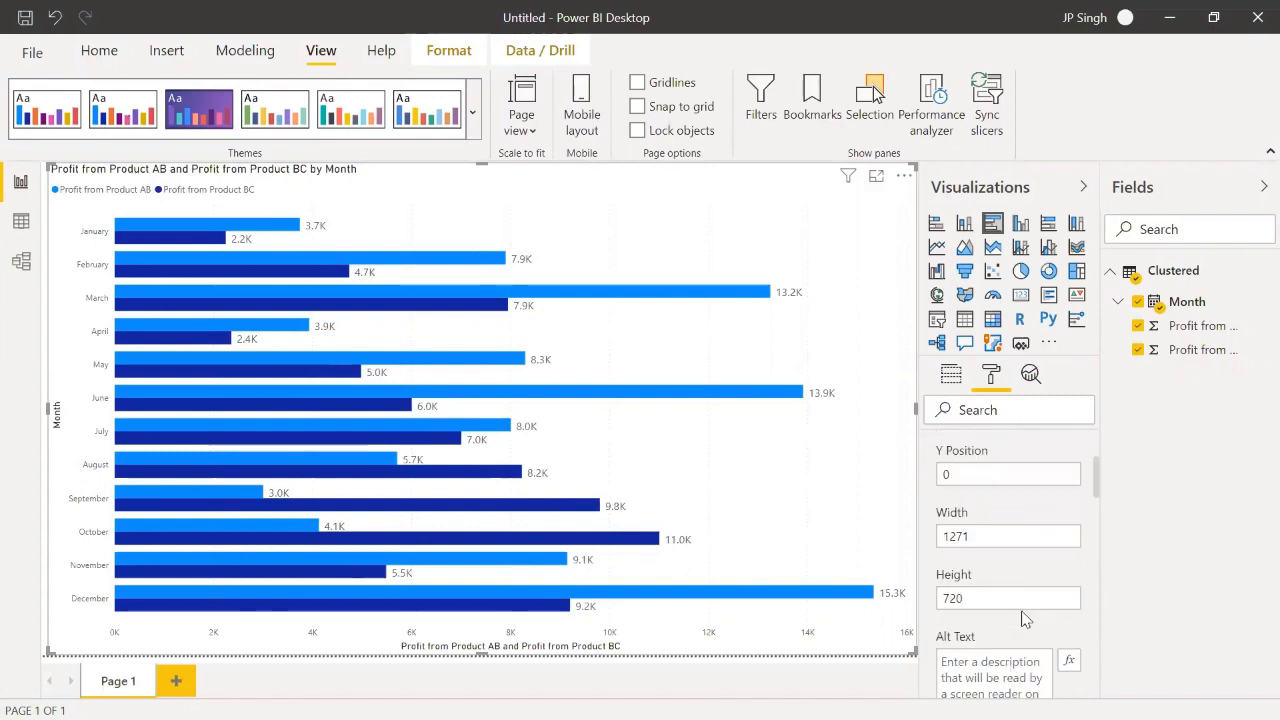
pyautogui.scroll(2, 1025, 620)
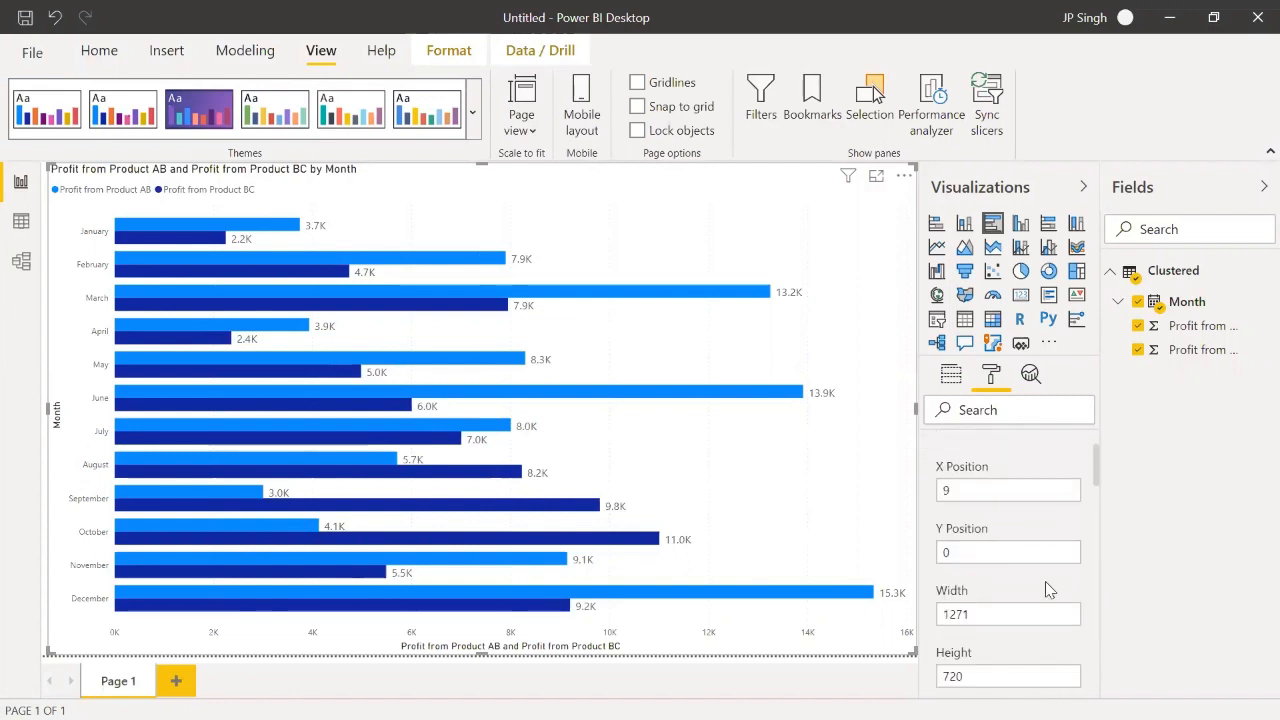
pyautogui.scroll(-1, 1046, 589)
pyautogui.scroll(-2, 1046, 589)
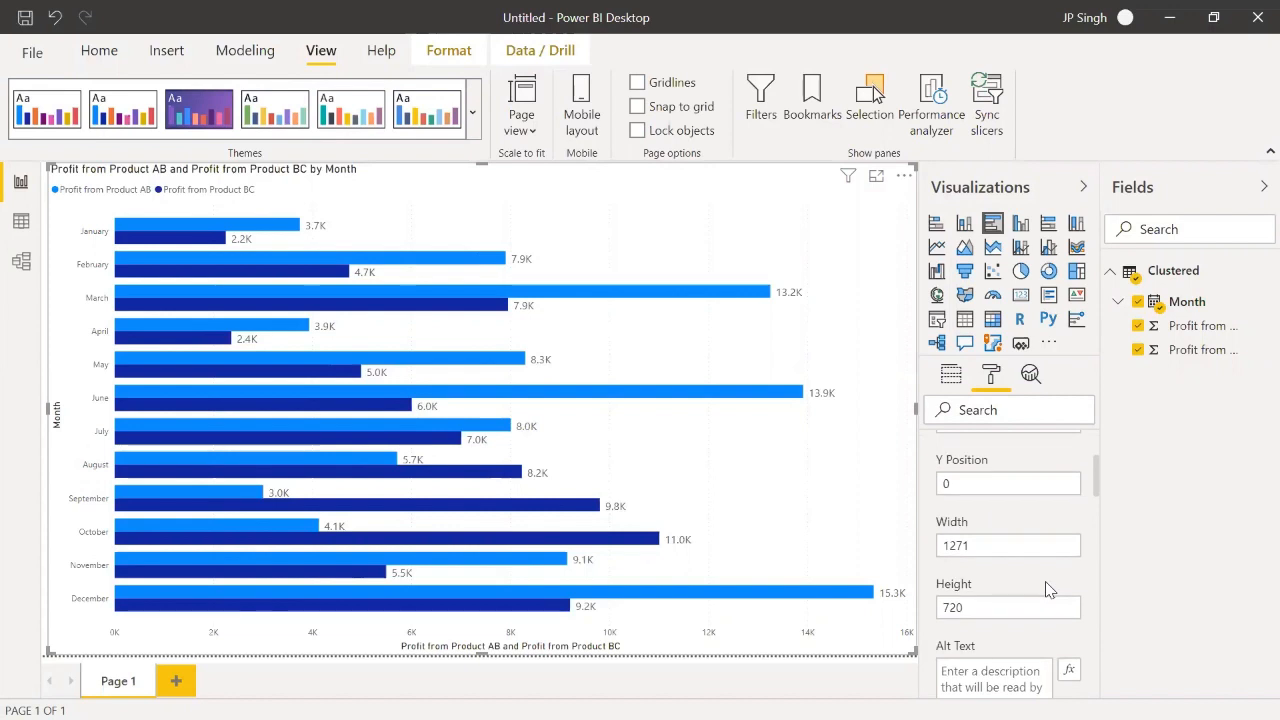
pyautogui.scroll(-4, 1046, 581)
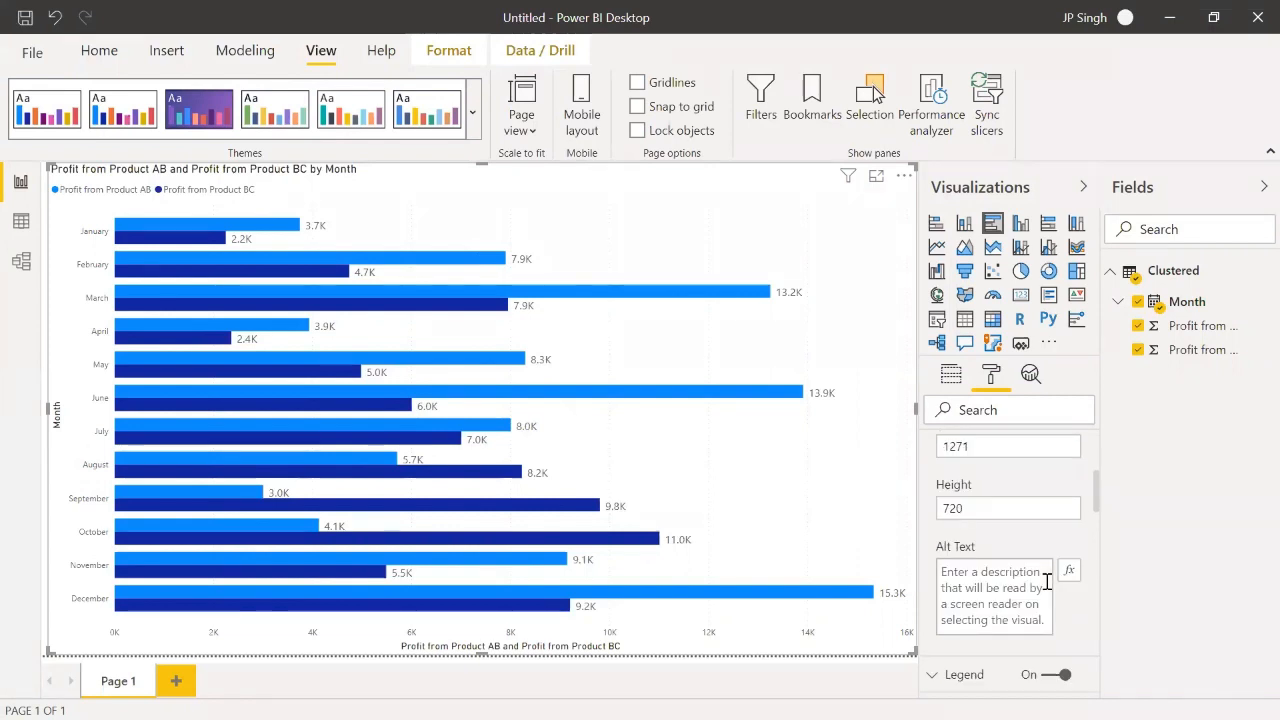
pyautogui.scroll(-3, 1046, 582)
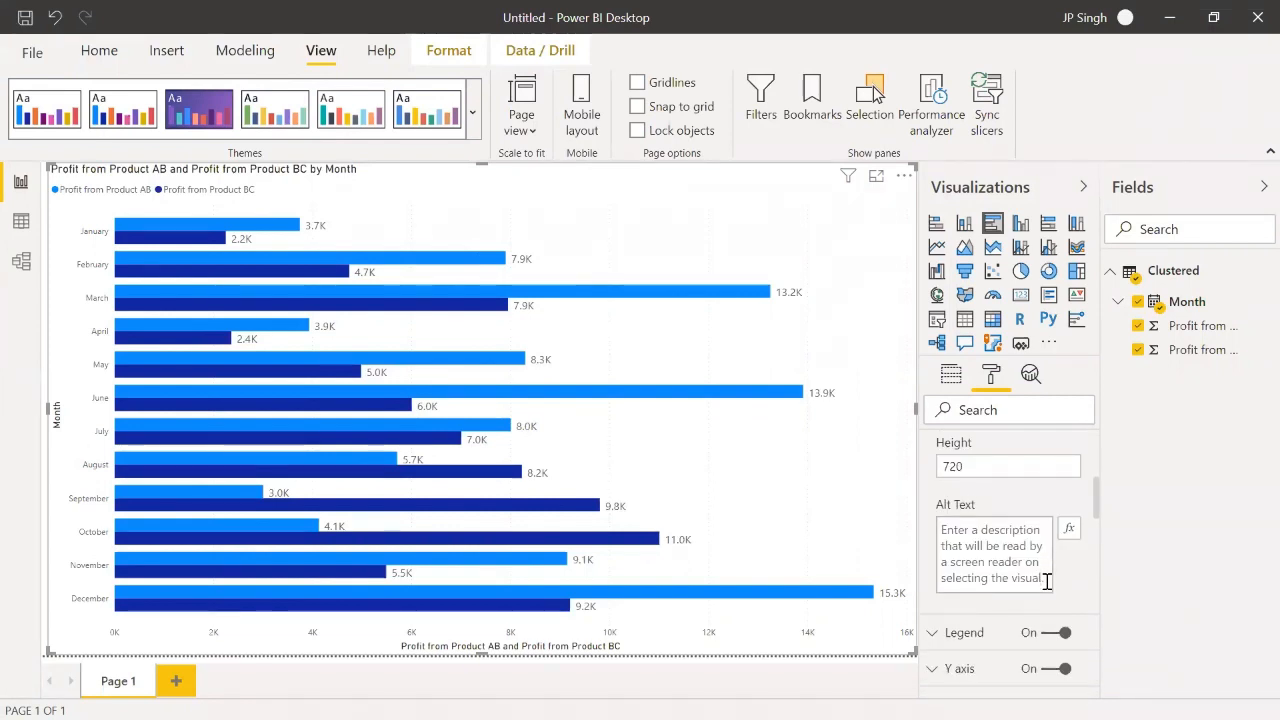
pyautogui.scroll(-1, 1046, 591)
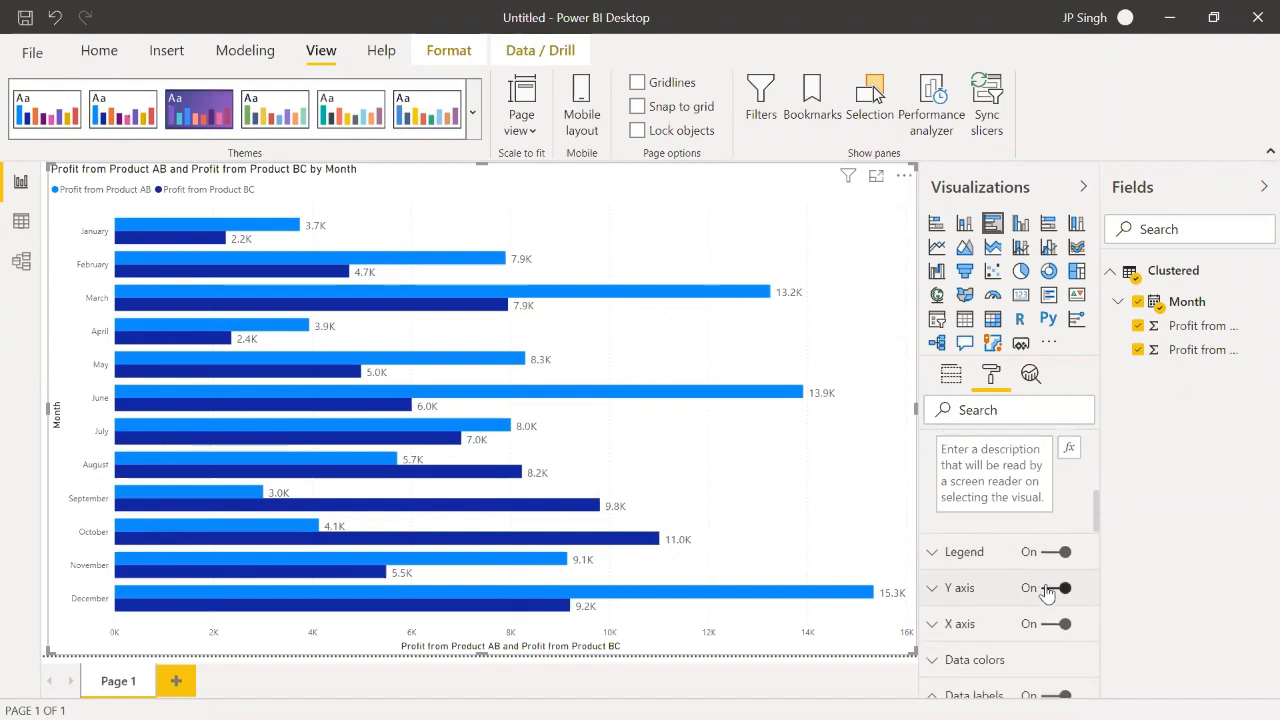
pyautogui.click(1062, 621)
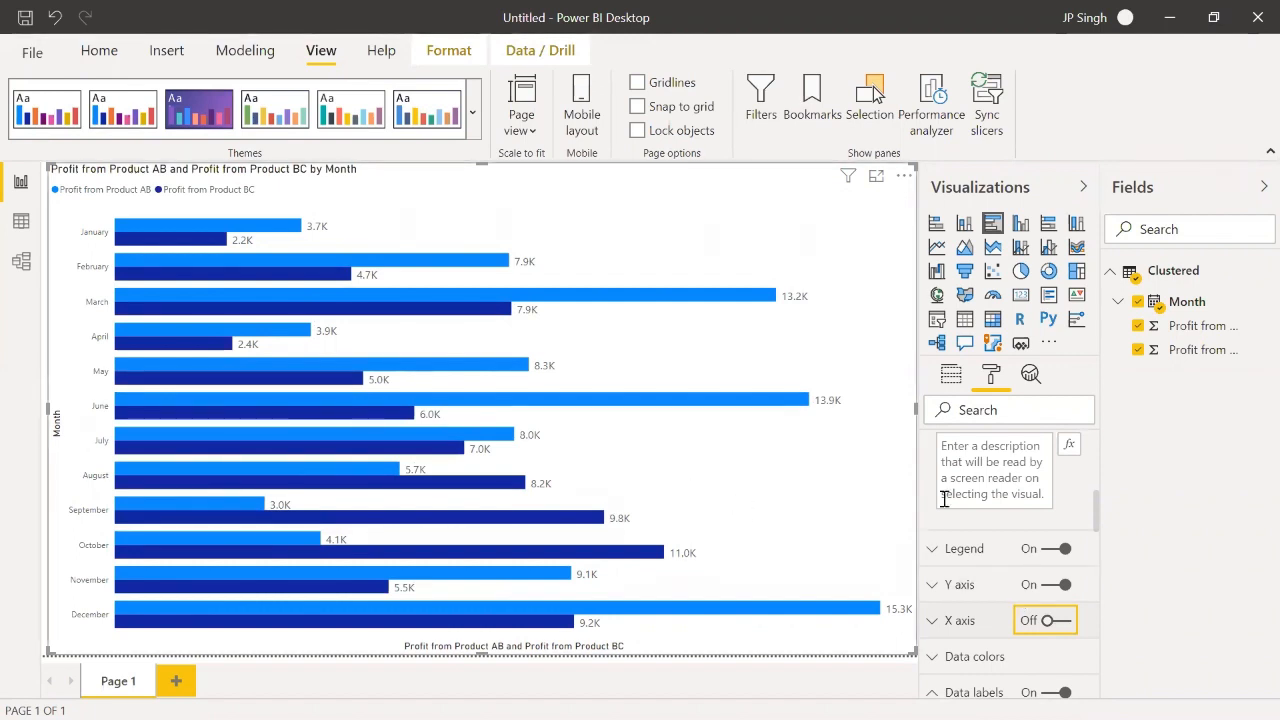
pyautogui.scroll(5, 951, 450)
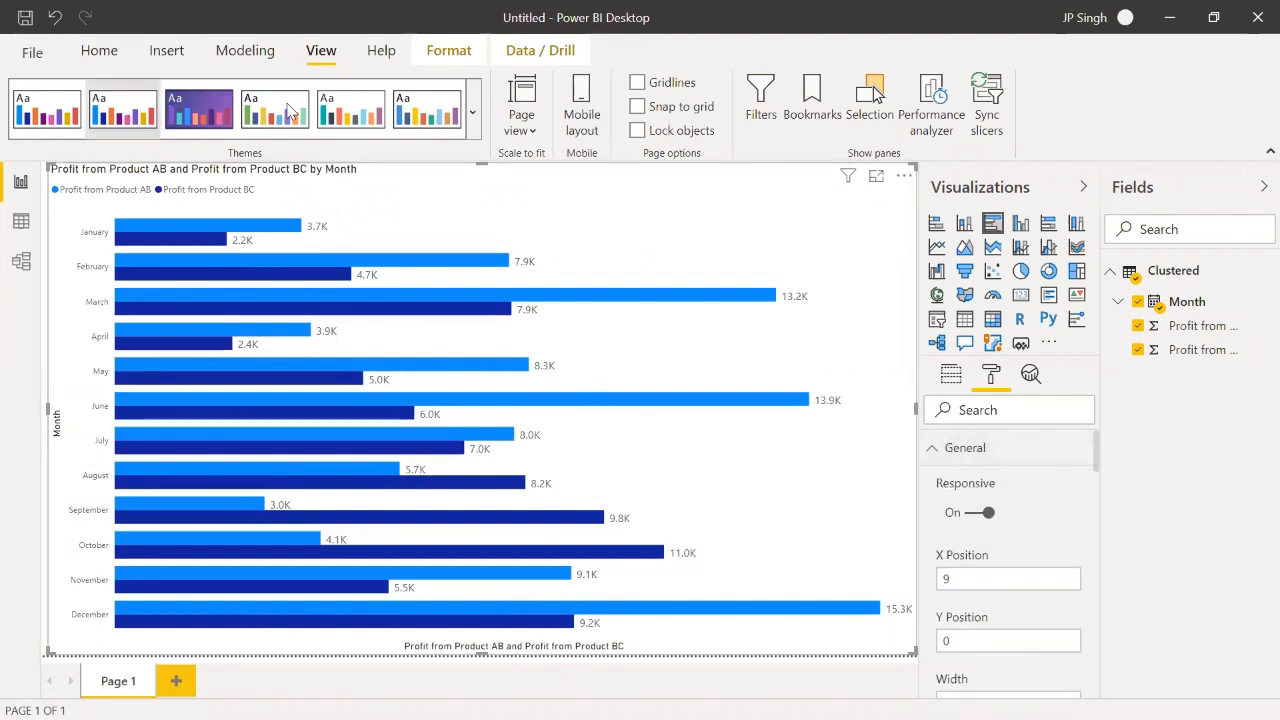
pyautogui.click(474, 121)
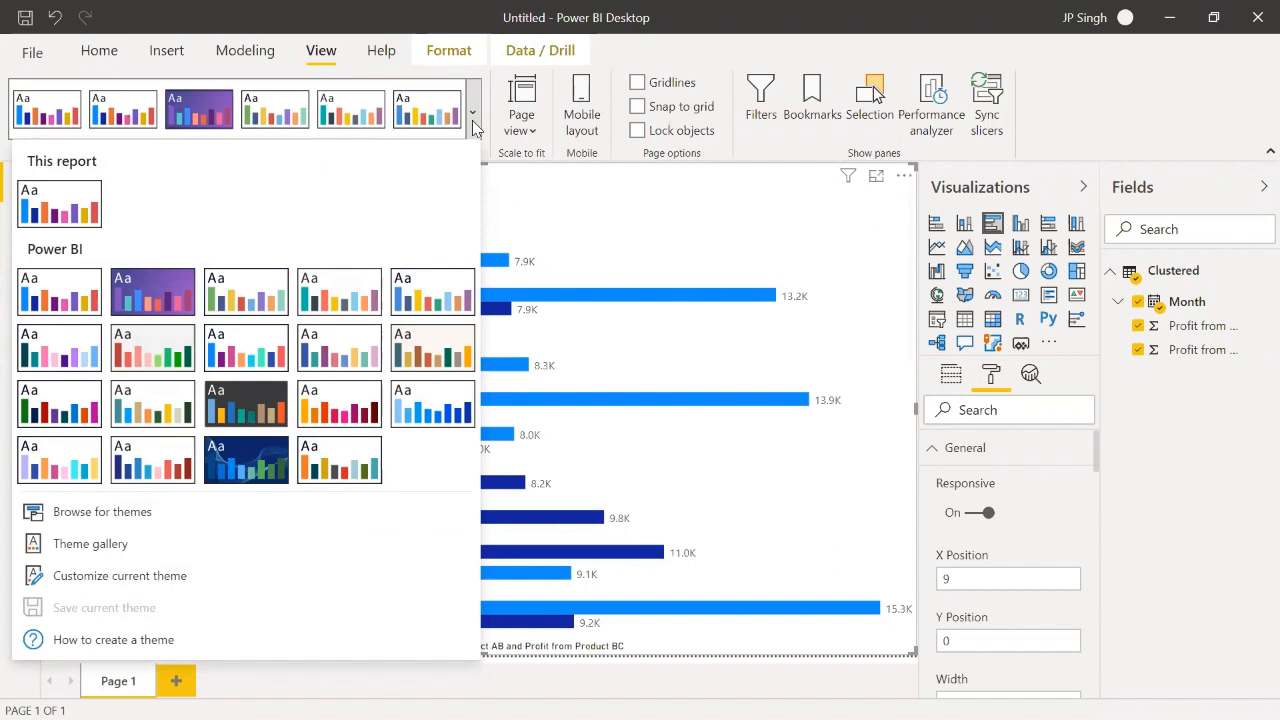
pyautogui.click(258, 672)
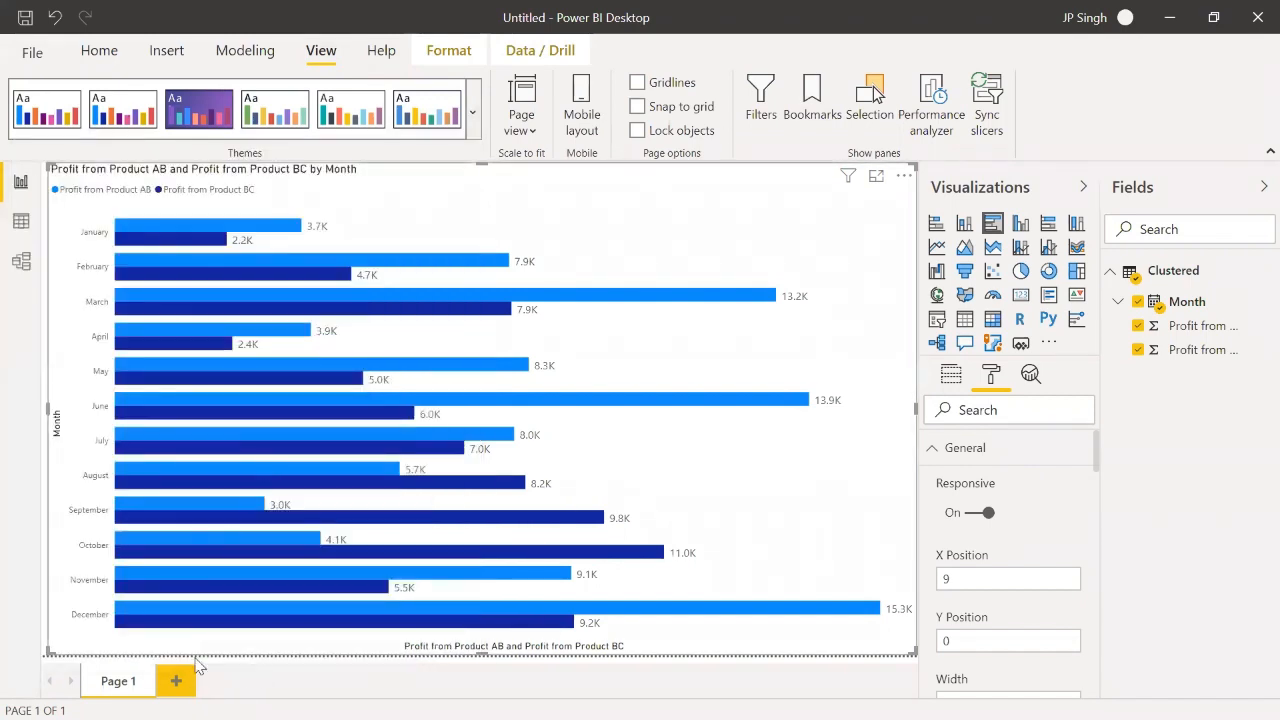
# Step: Add a new report page with a stacked column chart and enlarge the chart to nearly fill the page
pyautogui.click(177, 682)
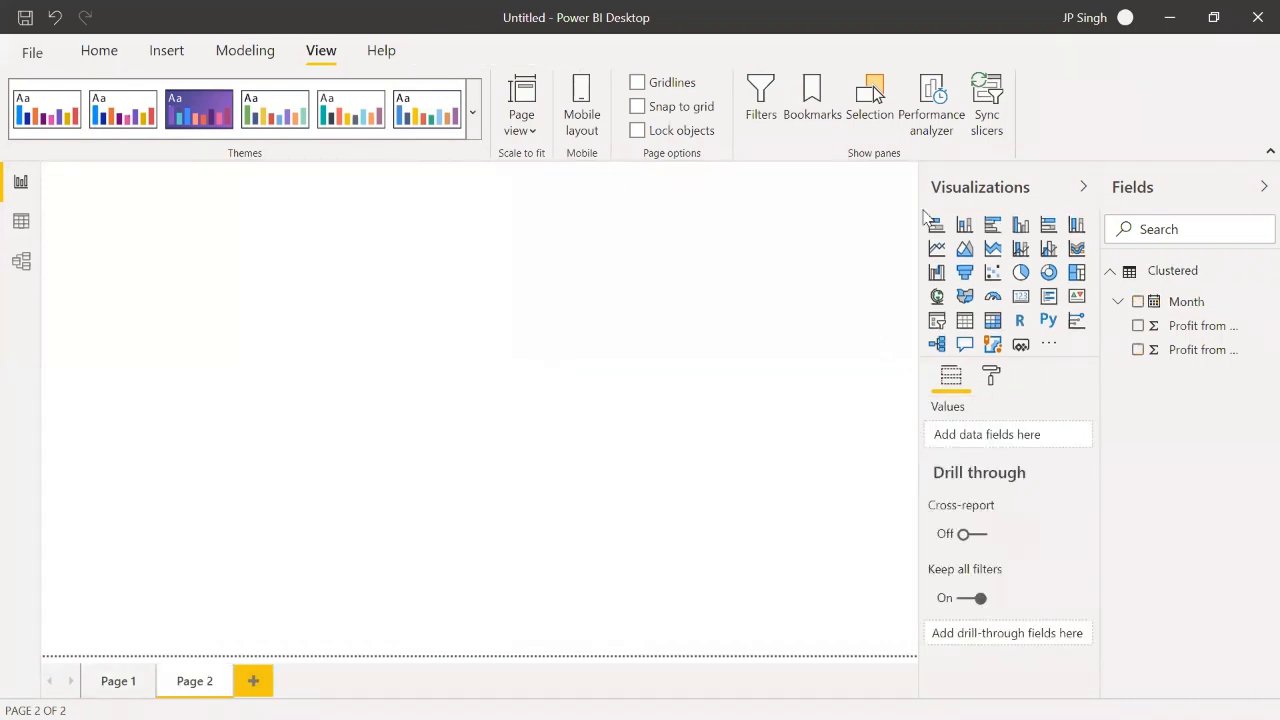
pyautogui.click(964, 226)
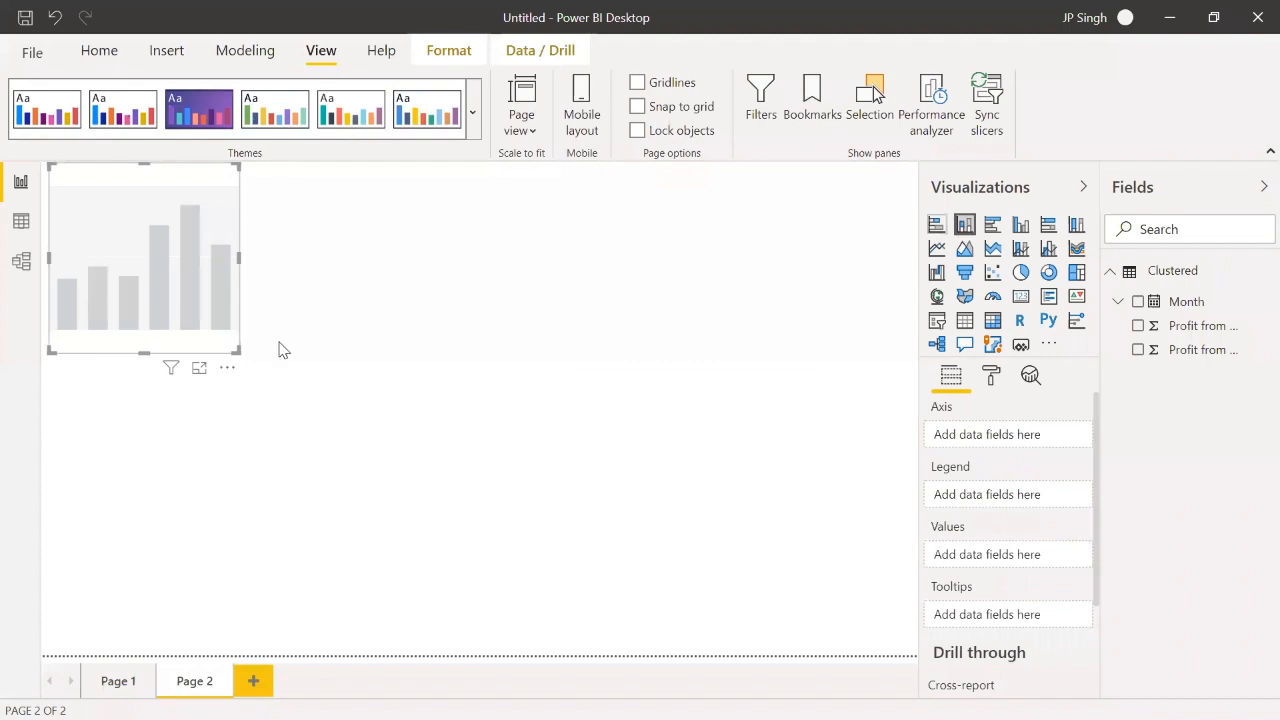
pyautogui.moveTo(237, 357); pyautogui.dragTo(283, 383)
pyautogui.moveTo(590, 547); pyautogui.dragTo(897, 647)
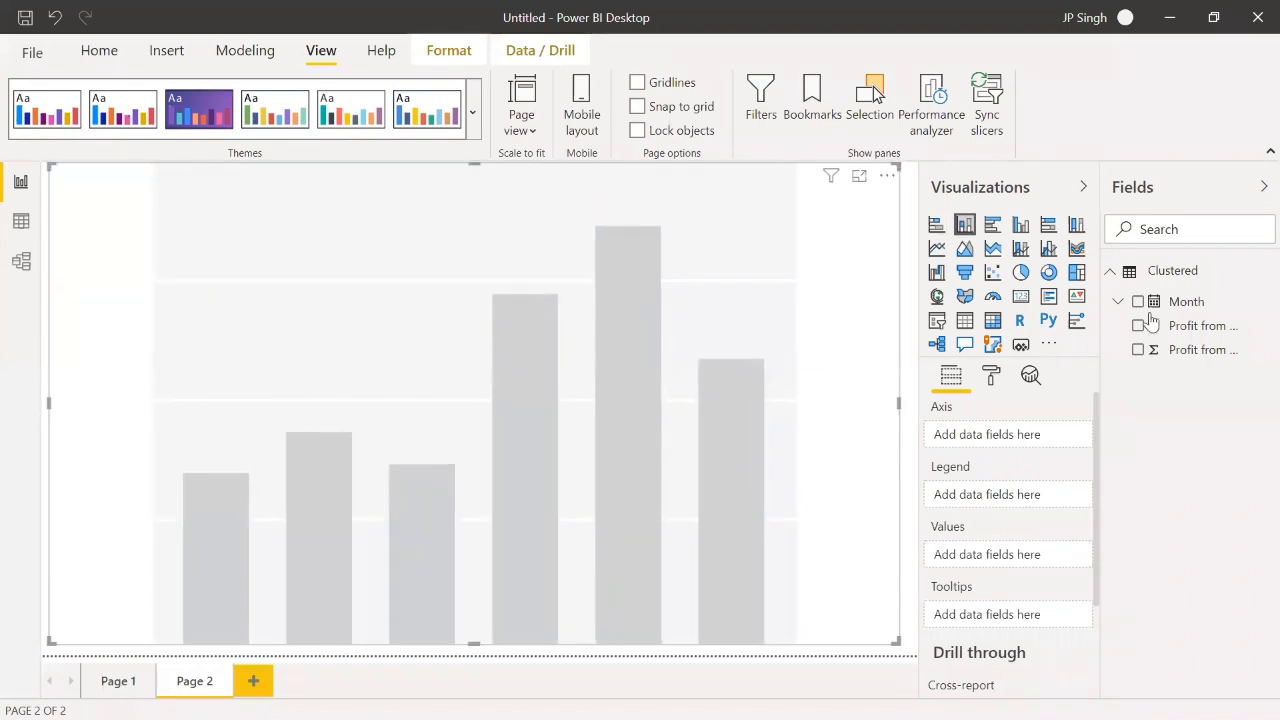
pyautogui.moveTo(1174, 301); pyautogui.dragTo(1014, 423)
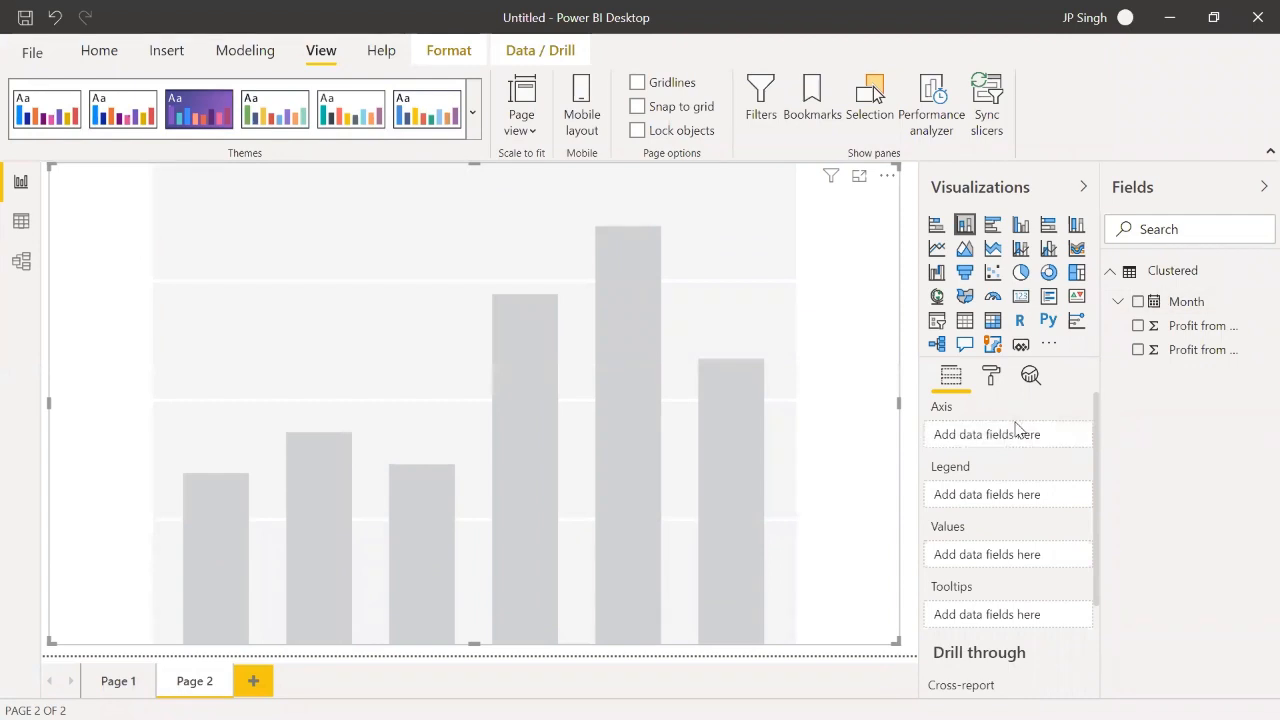
pyautogui.moveTo(1194, 302); pyautogui.dragTo(1023, 430)
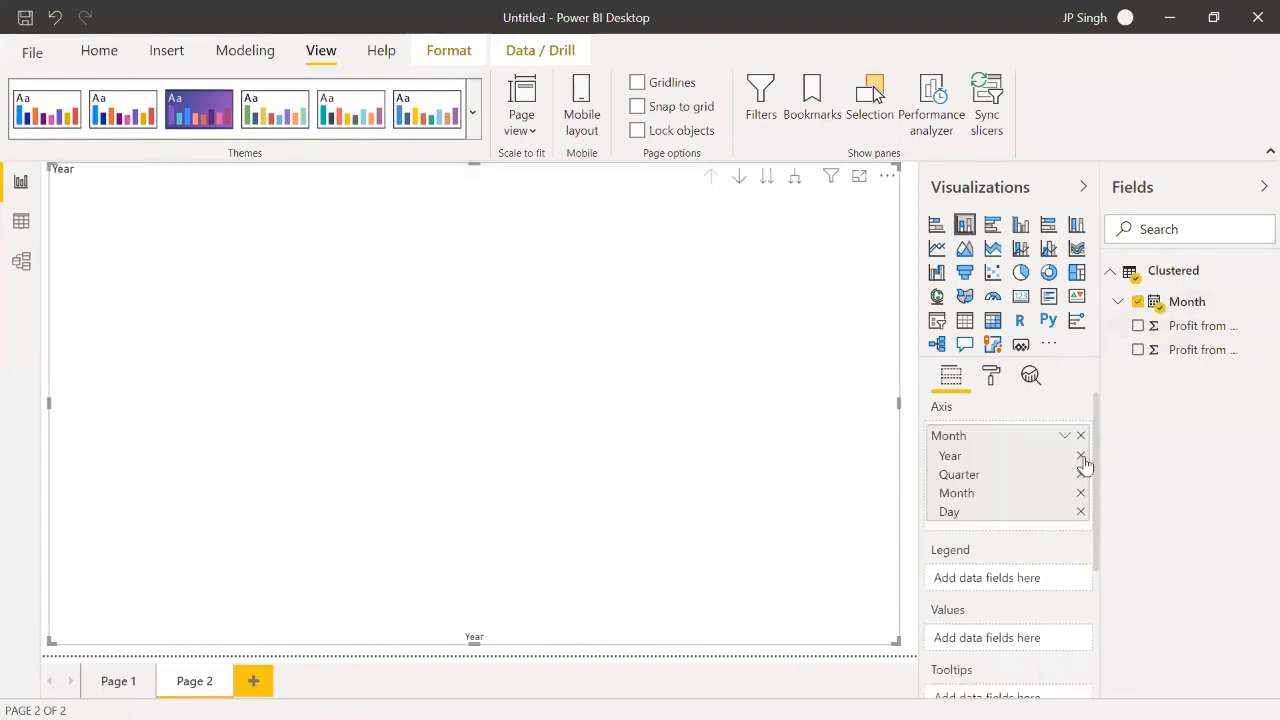
pyautogui.click(1081, 456)
pyautogui.click(1081, 475)
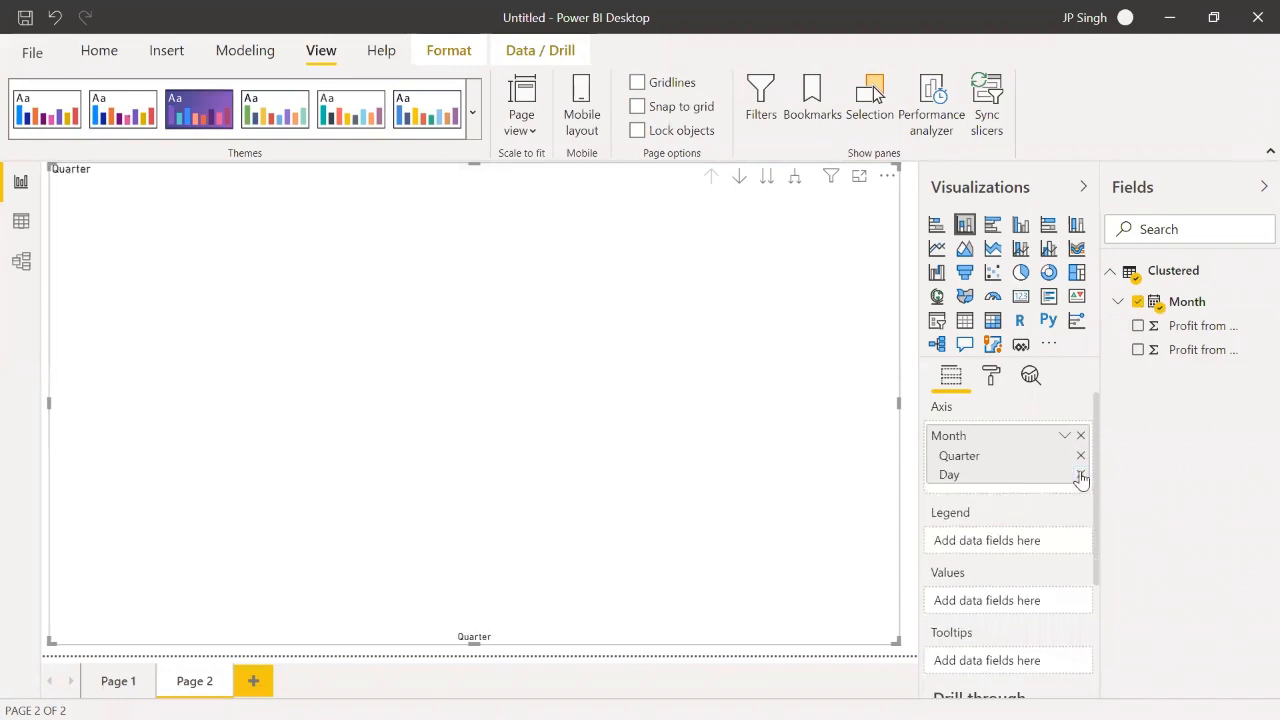
pyautogui.click(1081, 456)
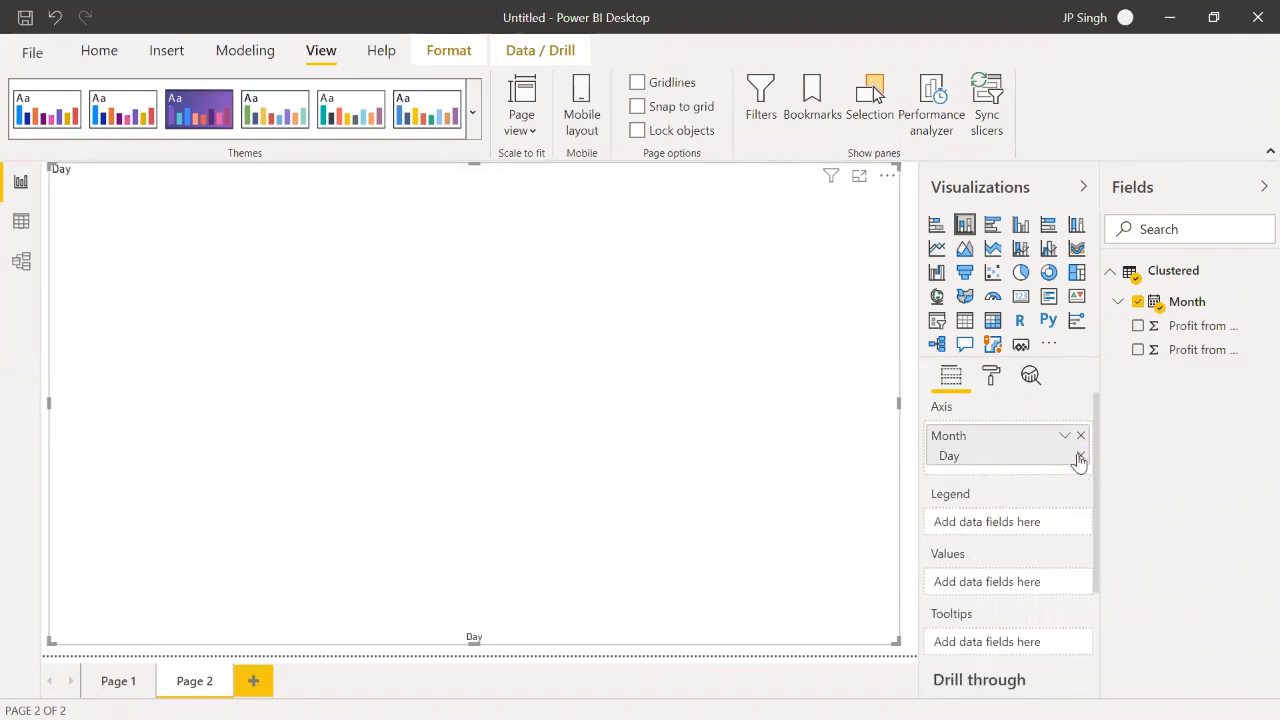
pyautogui.click(1078, 457)
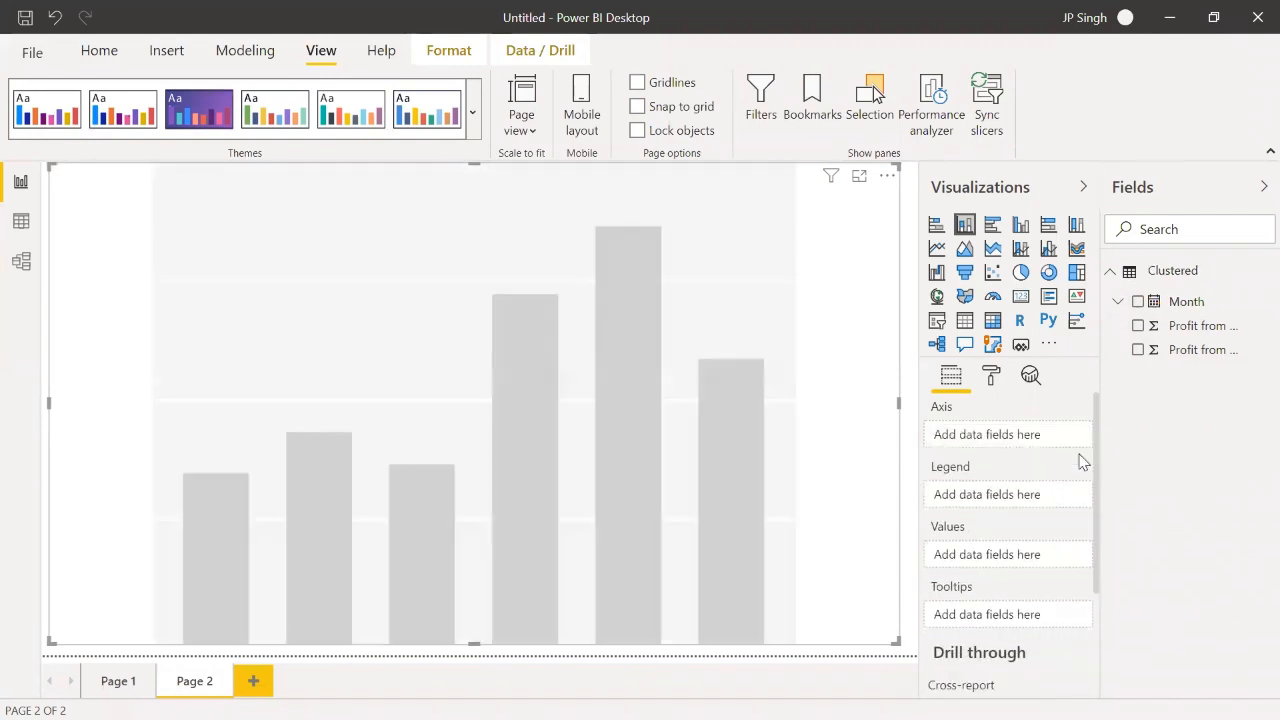
# Step: Put the Month level of the date hierarchy on the chart's axis and Profit from Product AB in its values
pyautogui.click(1118, 301)
pyautogui.click(1126, 325)
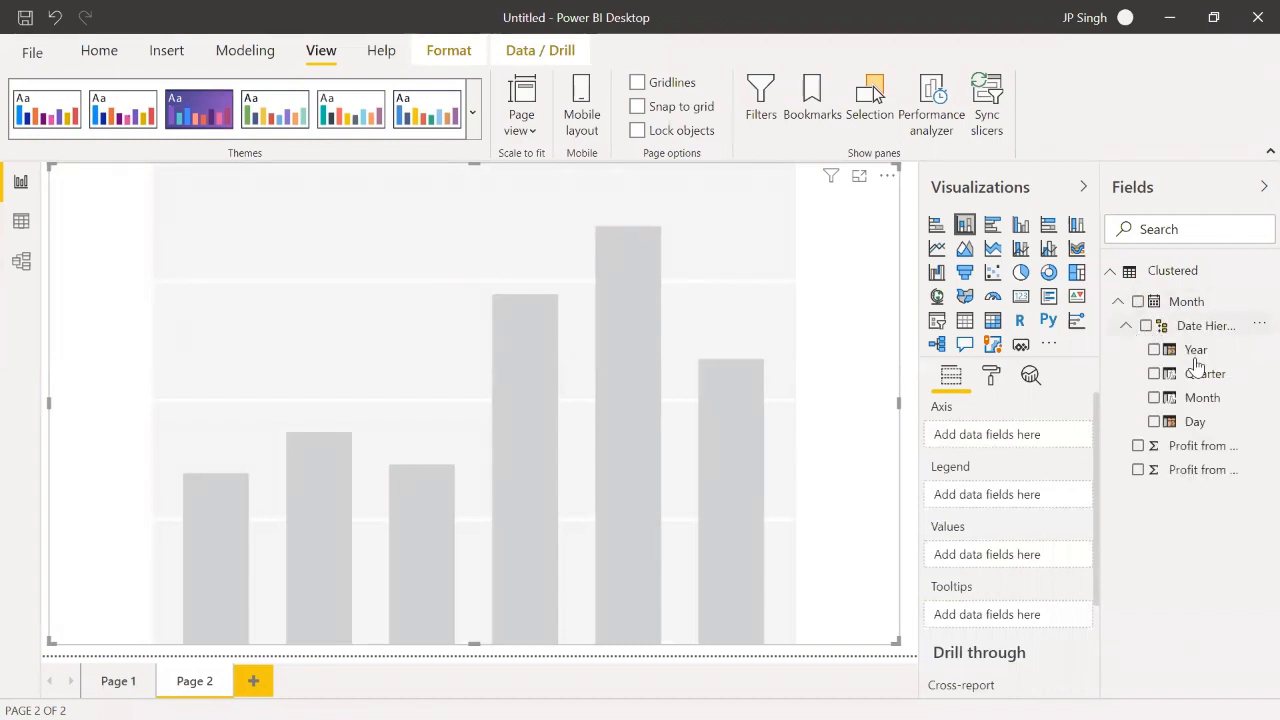
pyautogui.moveTo(1098, 443); pyautogui.dragTo(1028, 440)
pyautogui.moveTo(1207, 463)
pyautogui.mouseDown()
pyautogui.moveTo(1180, 452)
pyautogui.moveTo(1034, 523)
pyautogui.moveTo(1017, 585)
pyautogui.moveTo(1006, 580)
pyautogui.mouseUp()
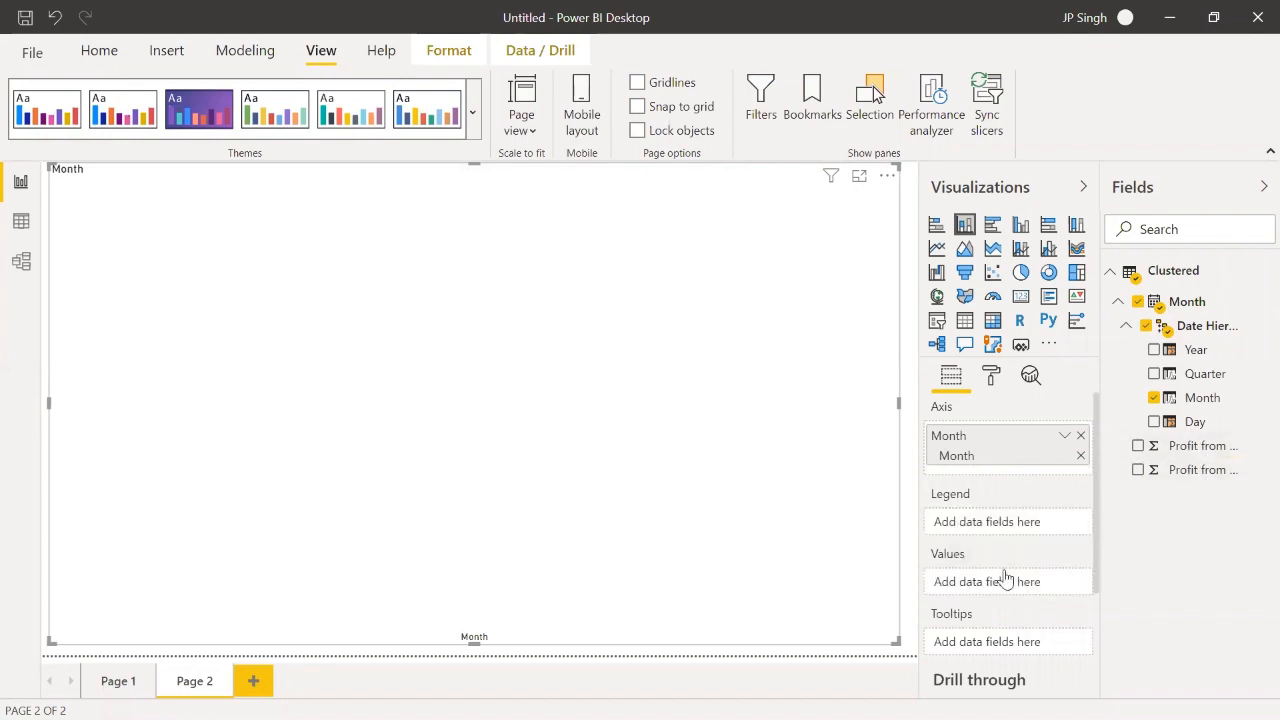
# Step: Try several report themes on the column chart: the dark blue patterned one, the green one, Classic and the lavender one
pyautogui.click(475, 128)
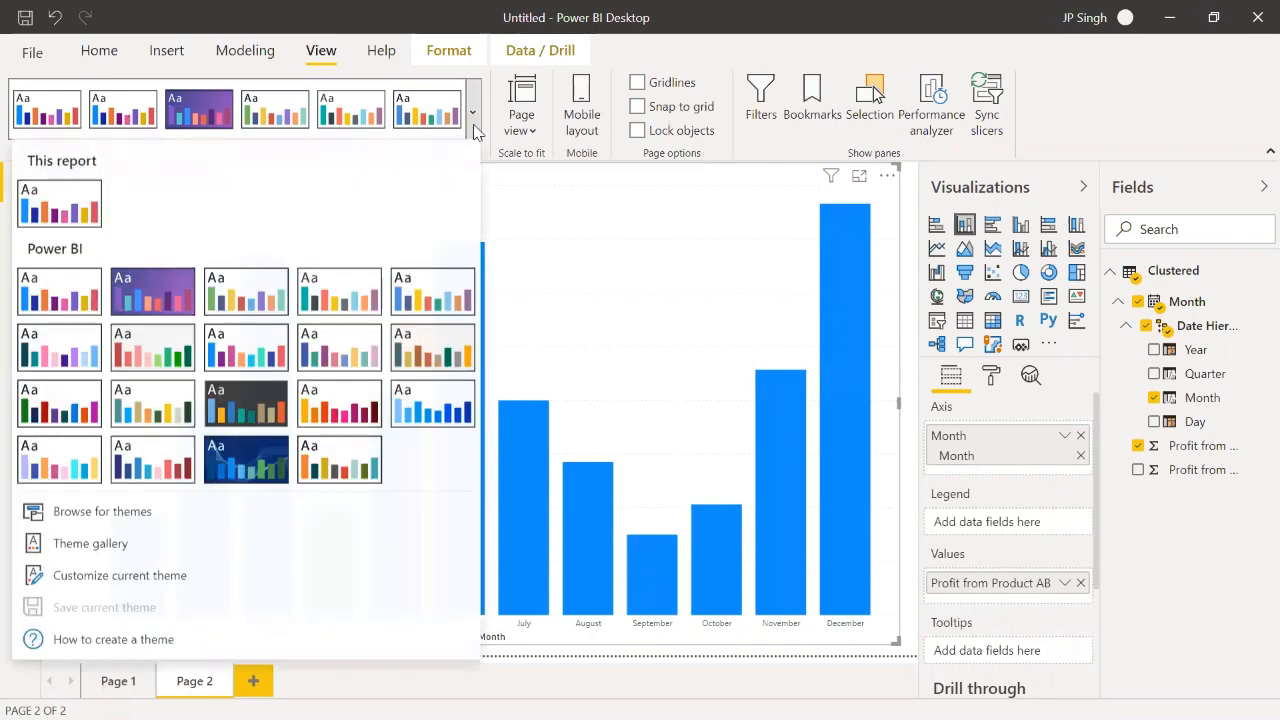
pyautogui.click(248, 452)
pyautogui.moveTo(249, 454)
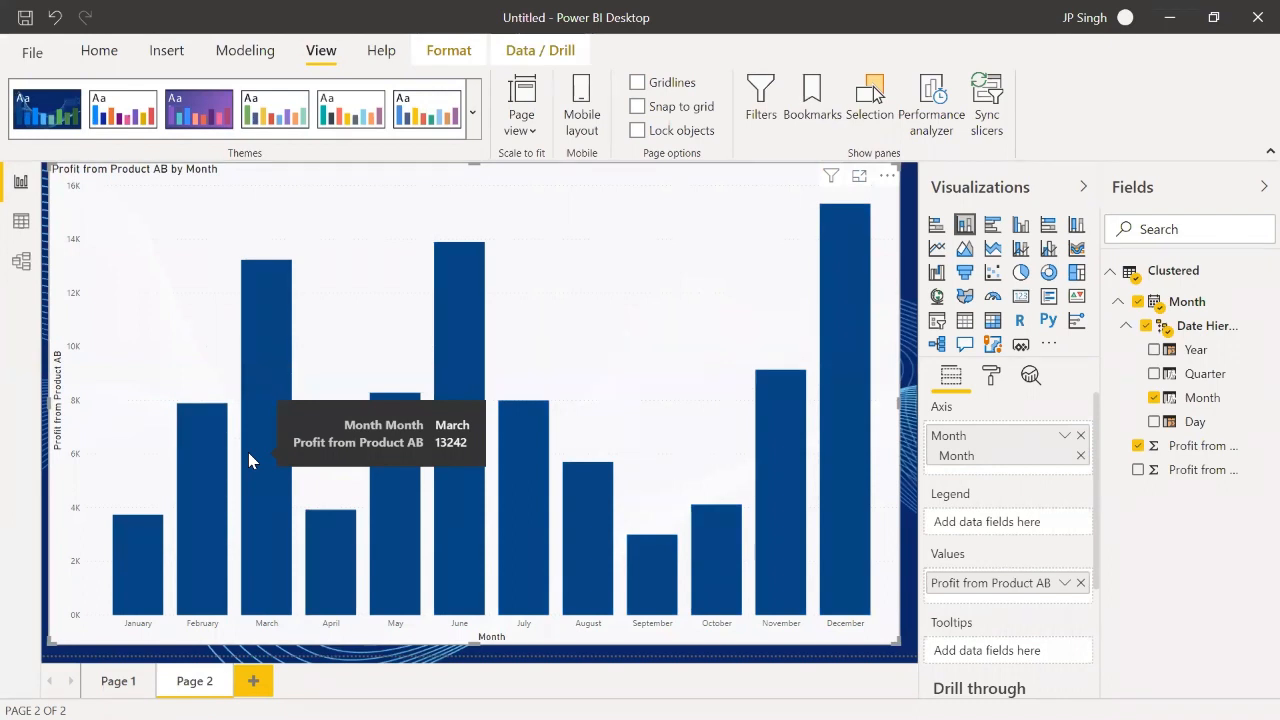
pyautogui.click(297, 110)
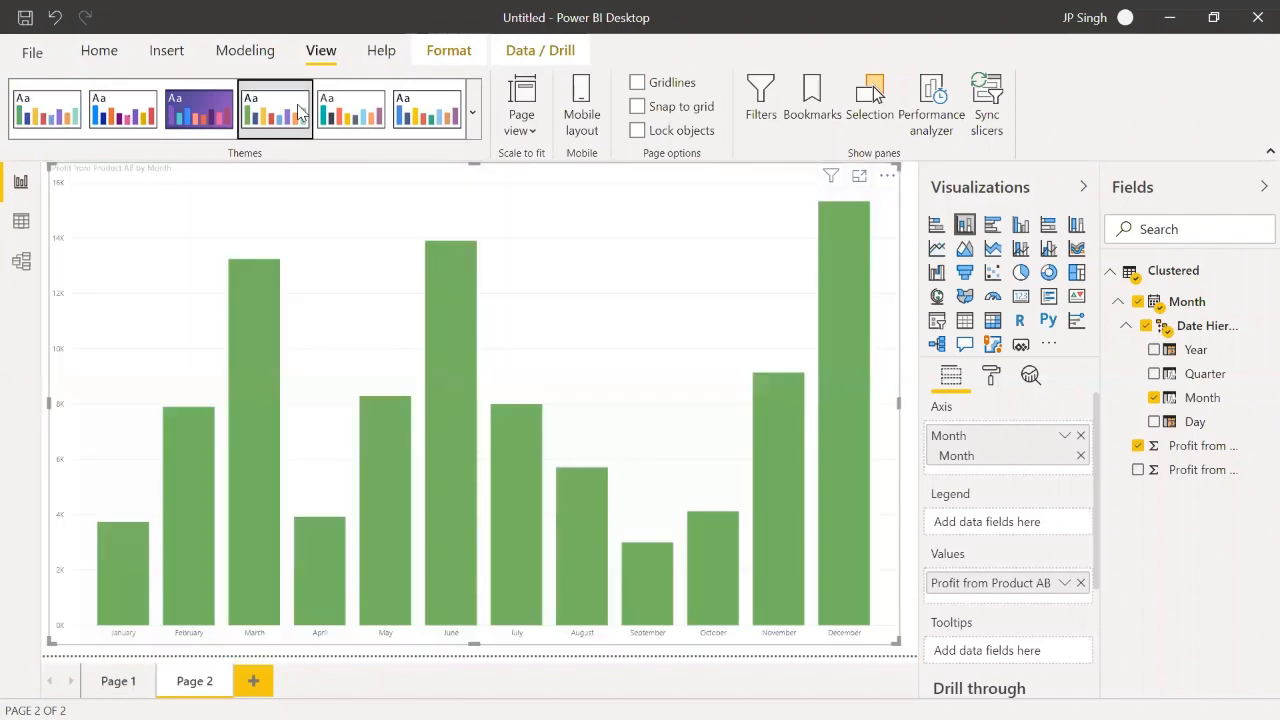
pyautogui.click(350, 112)
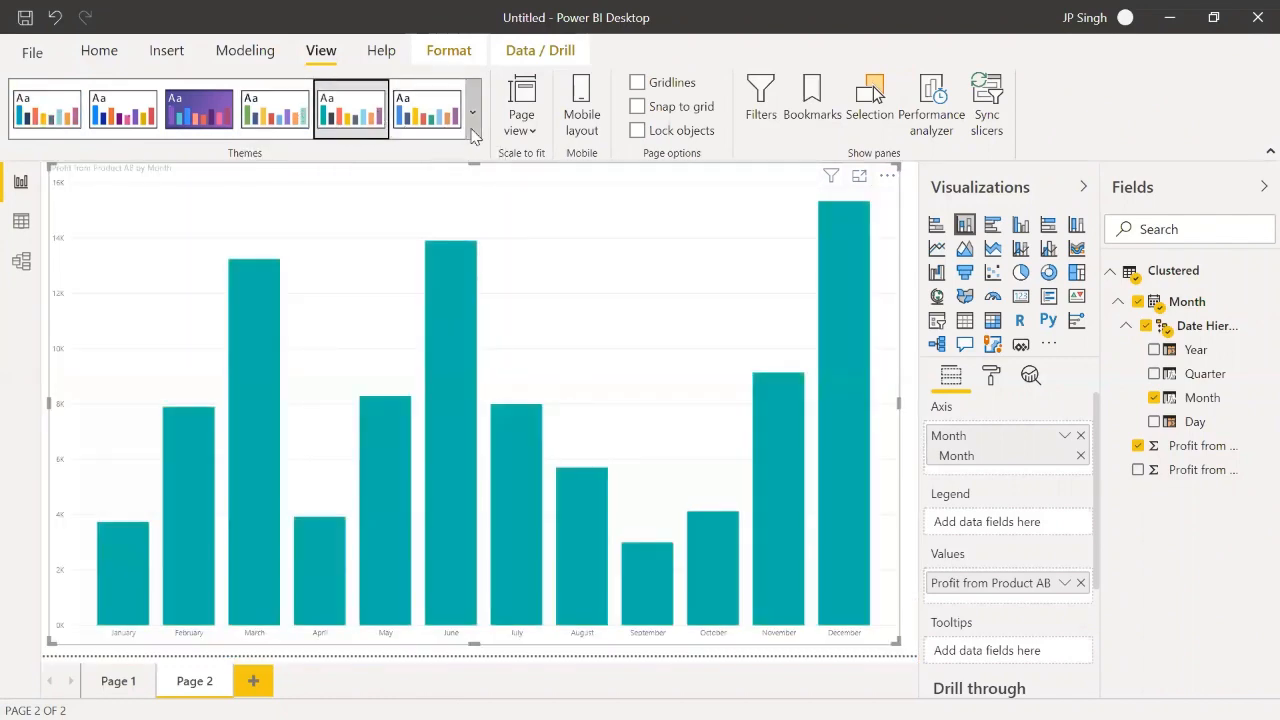
pyautogui.click(474, 130)
pyautogui.click(88, 474)
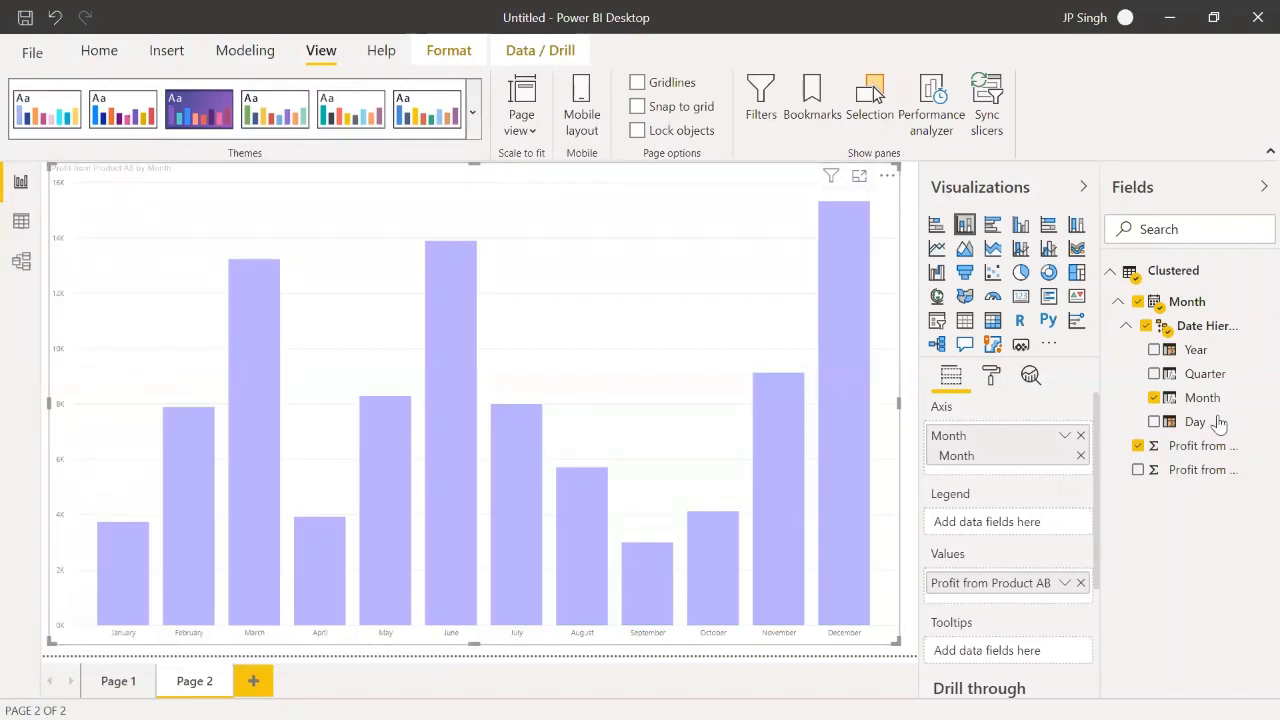
# Step: Use the Month level of the date hierarchy as the chart's legend and apply the Classic theme to the report
pyautogui.moveTo(1202, 397); pyautogui.dragTo(1028, 532)
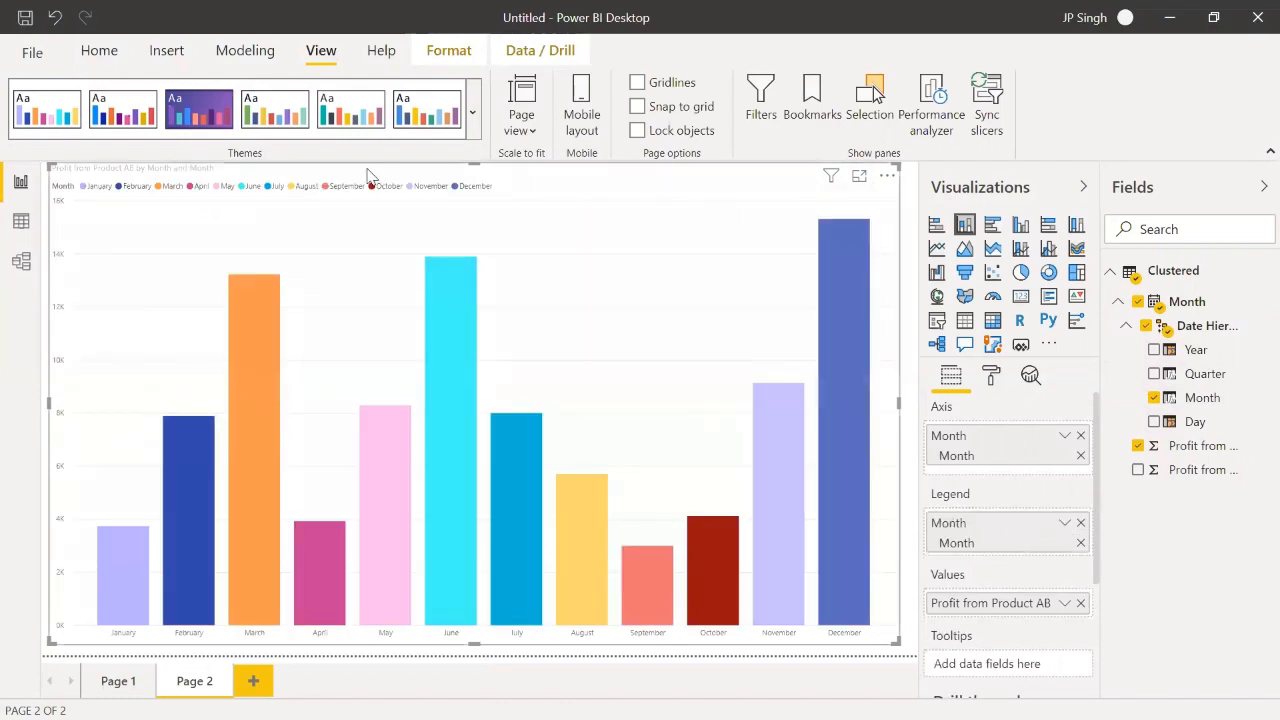
pyautogui.click(296, 118)
pyautogui.click(352, 118)
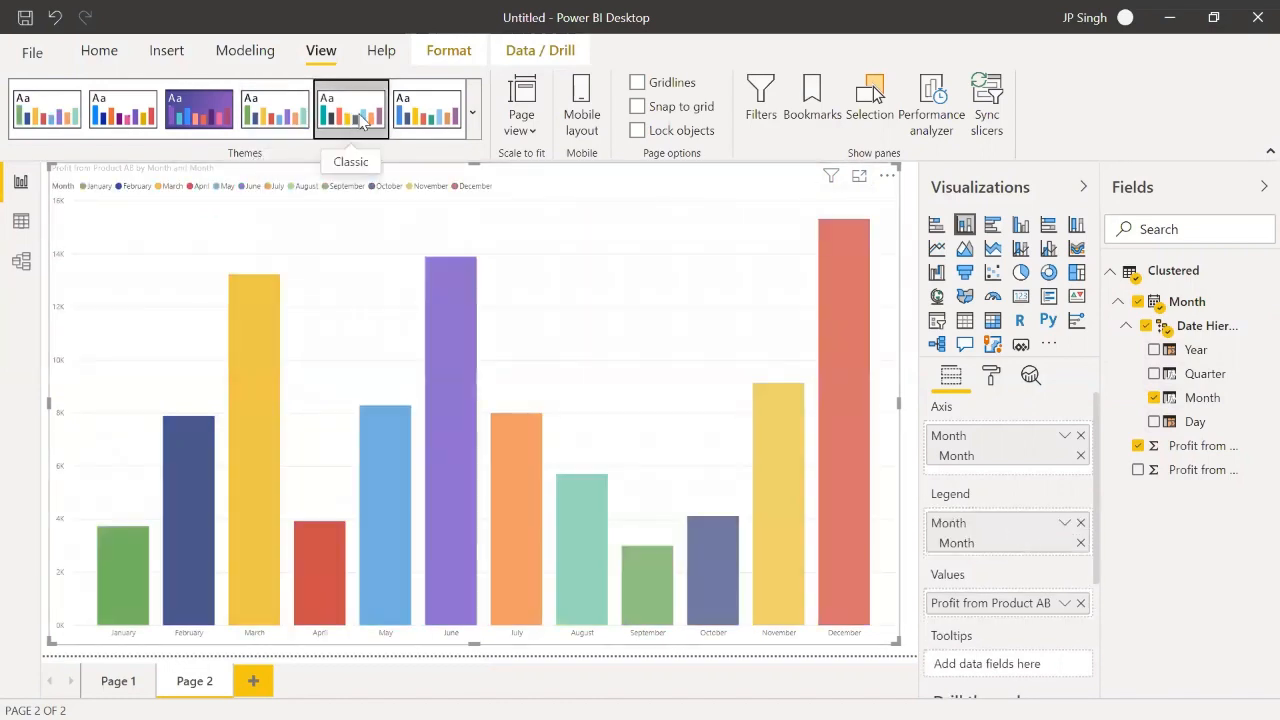
# Step: Open the community Themes Gallery in the browser and look through the previews of the featured report themes
pyautogui.click(473, 113)
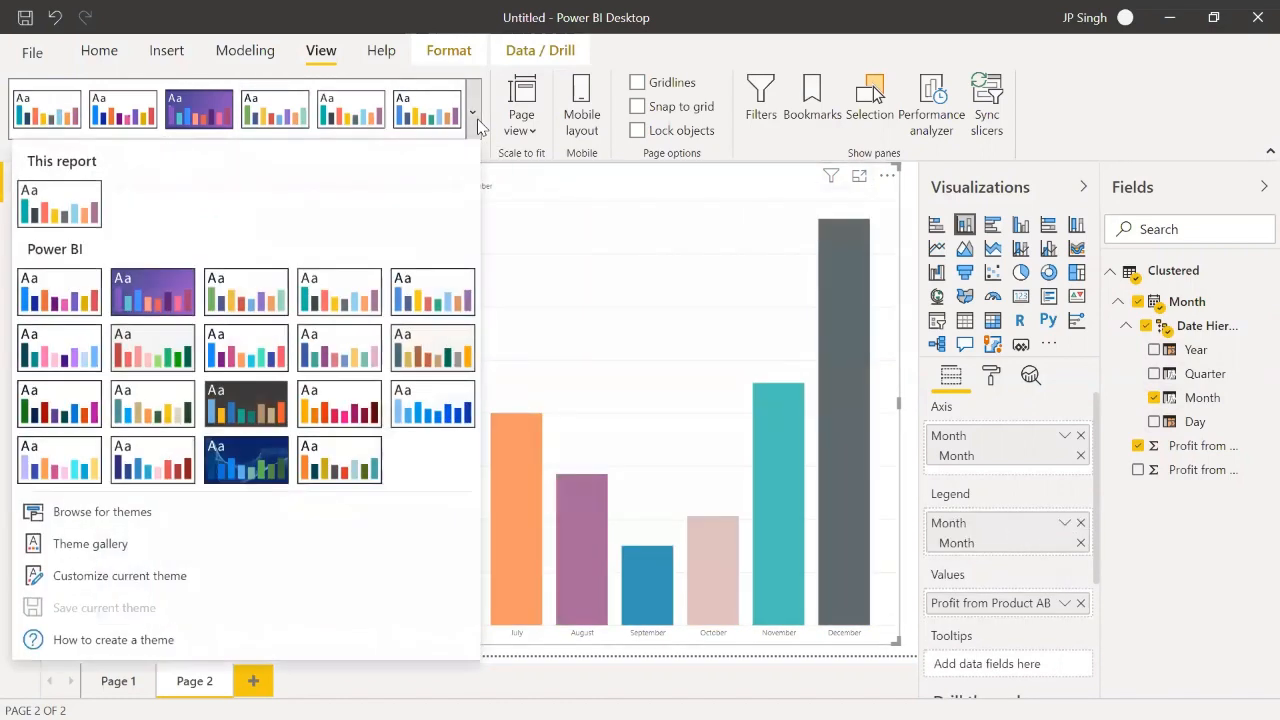
pyautogui.click(111, 550)
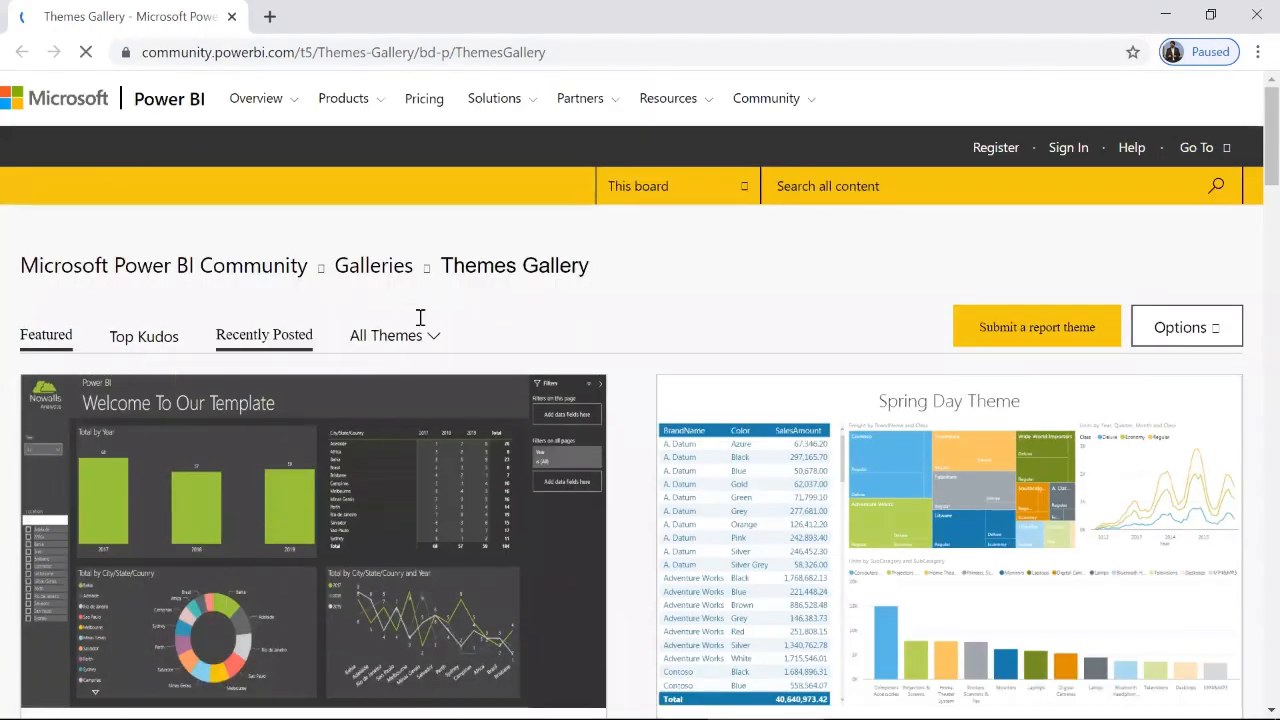
pyautogui.scroll(-1, 491, 332)
pyautogui.scroll(-3, 492, 332)
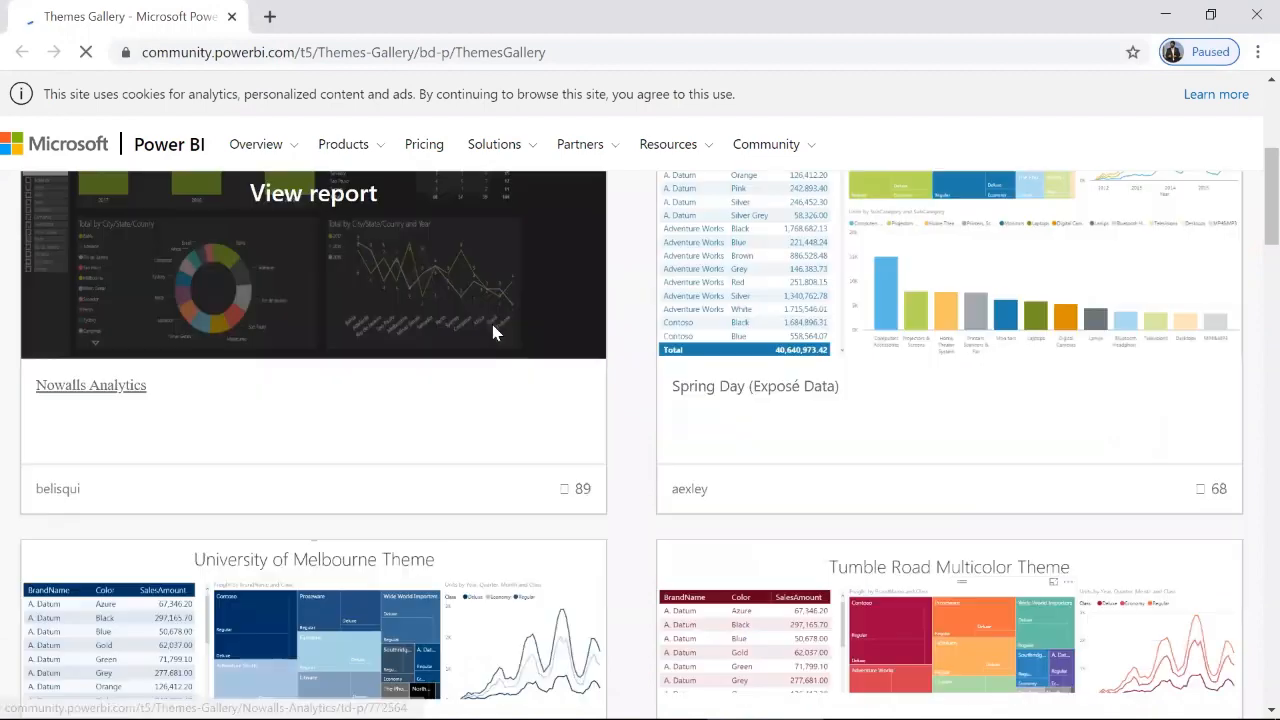
pyautogui.scroll(-4, 491, 334)
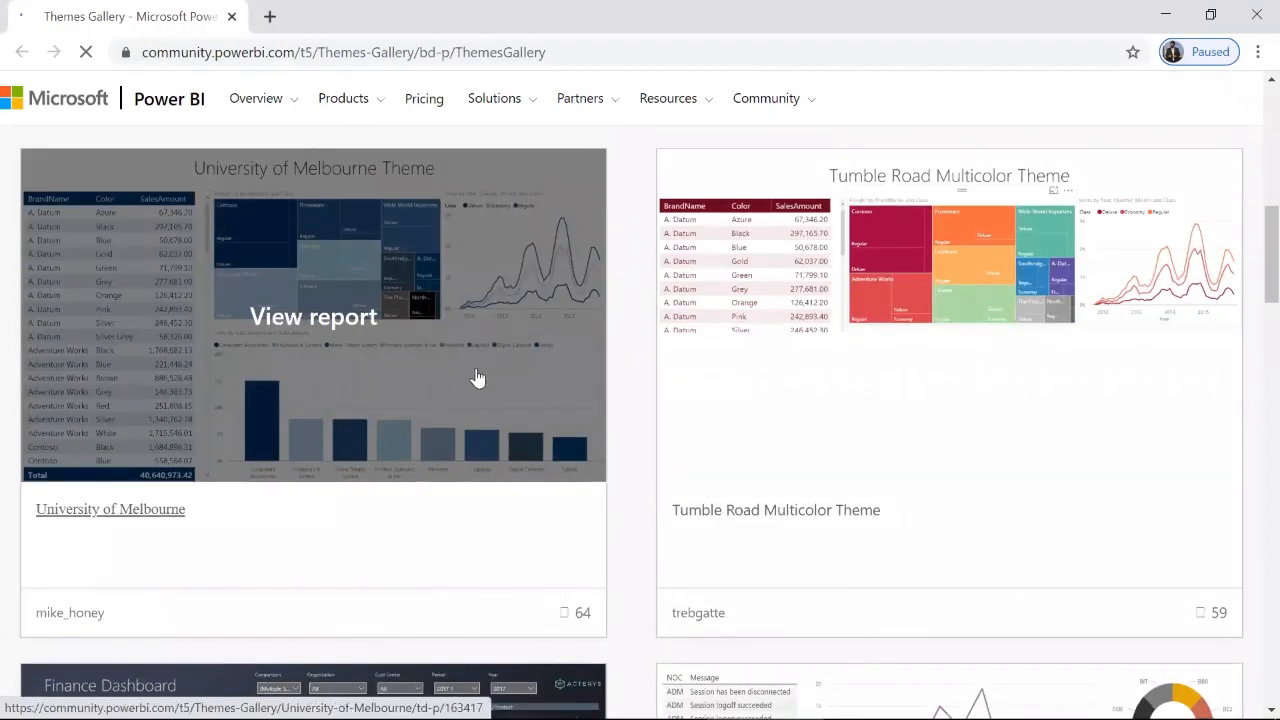
pyautogui.scroll(-1, 479, 384)
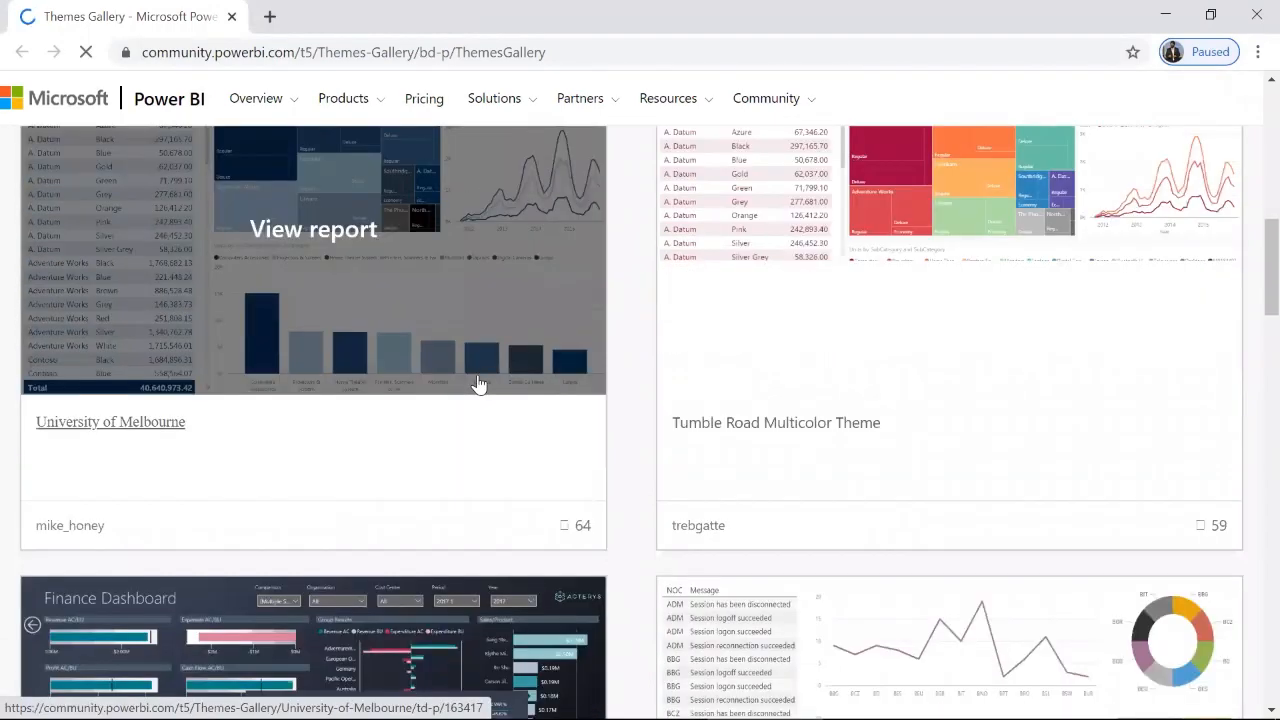
pyautogui.scroll(-8, 478, 383)
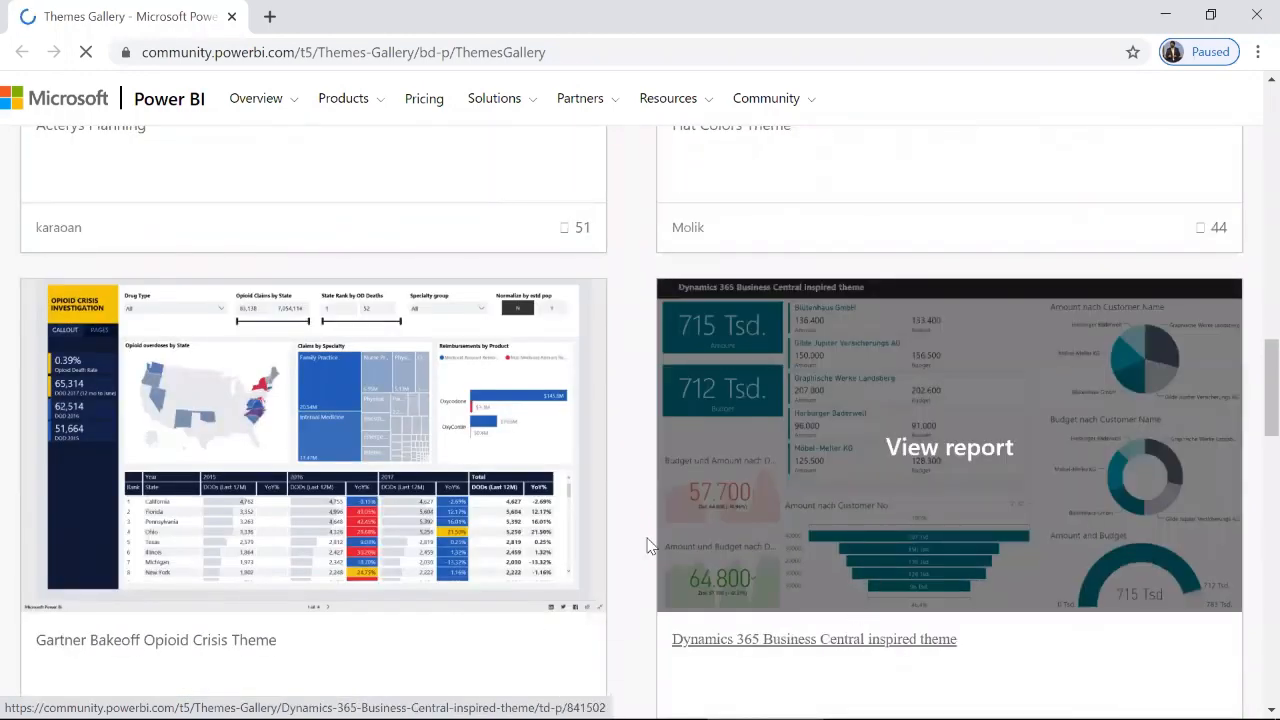
pyautogui.scroll(-2, 650, 540)
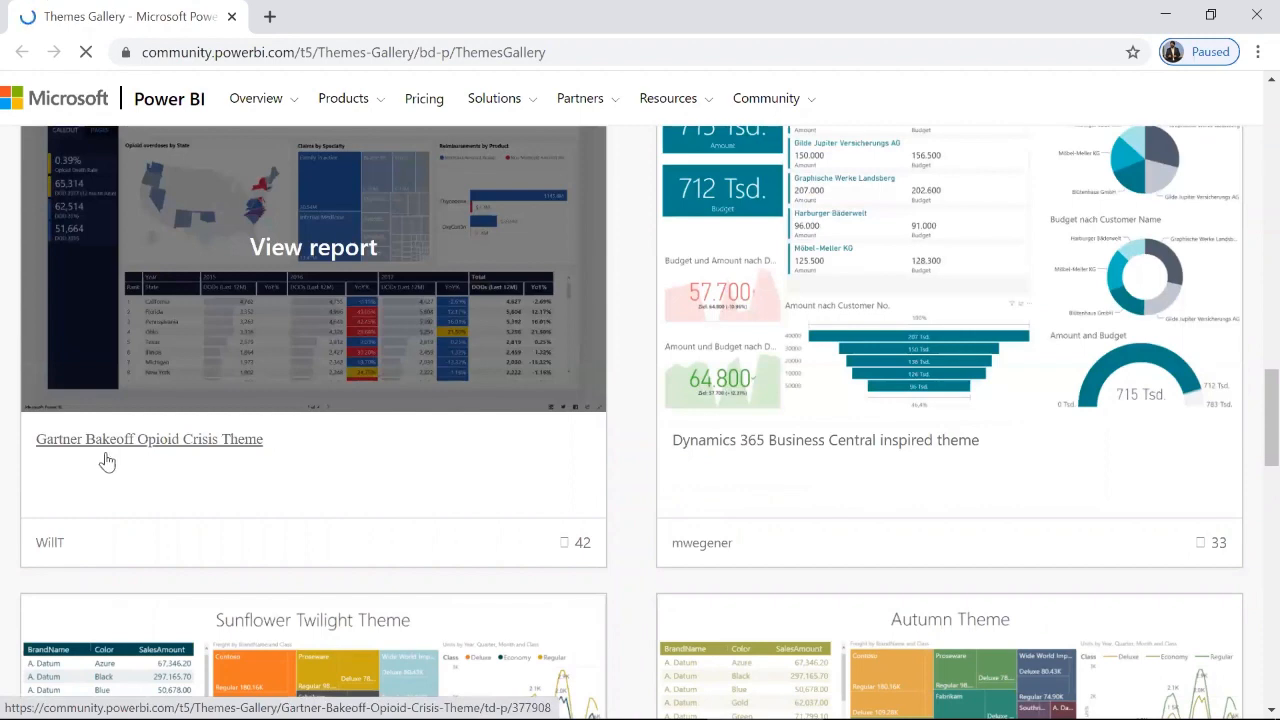
pyautogui.scroll(-1, 229, 487)
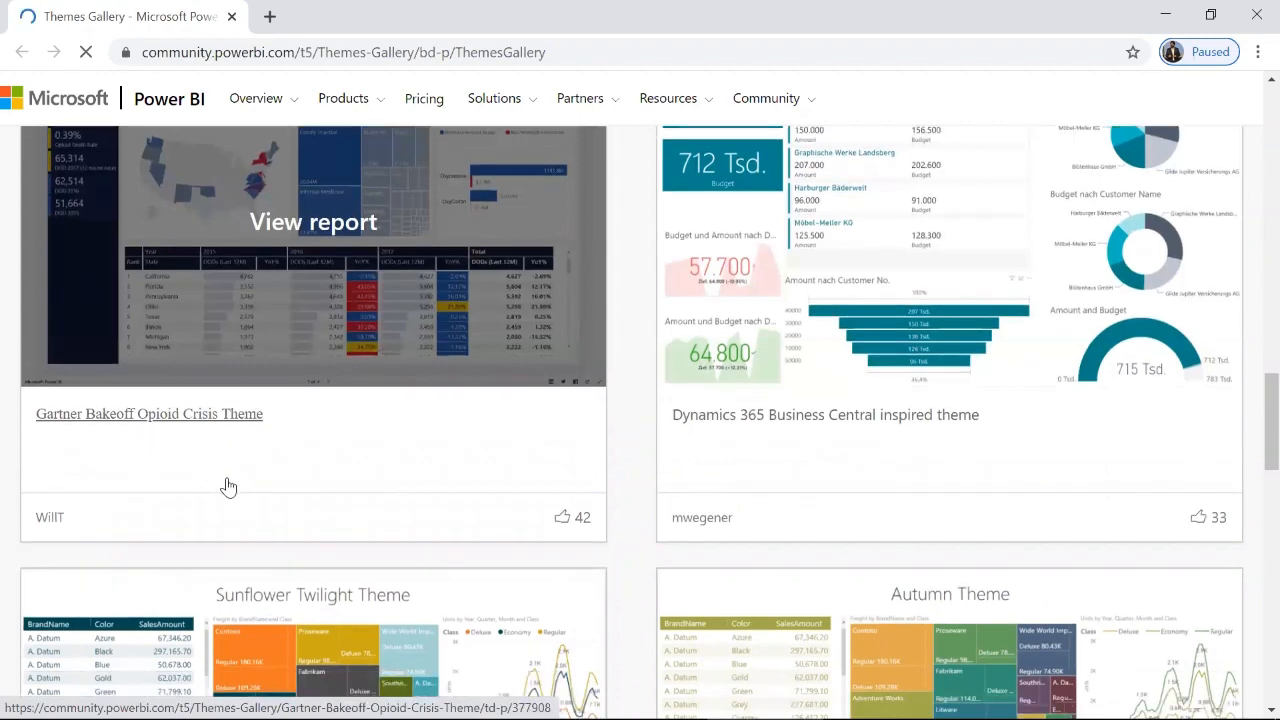
pyautogui.scroll(-3, 229, 487)
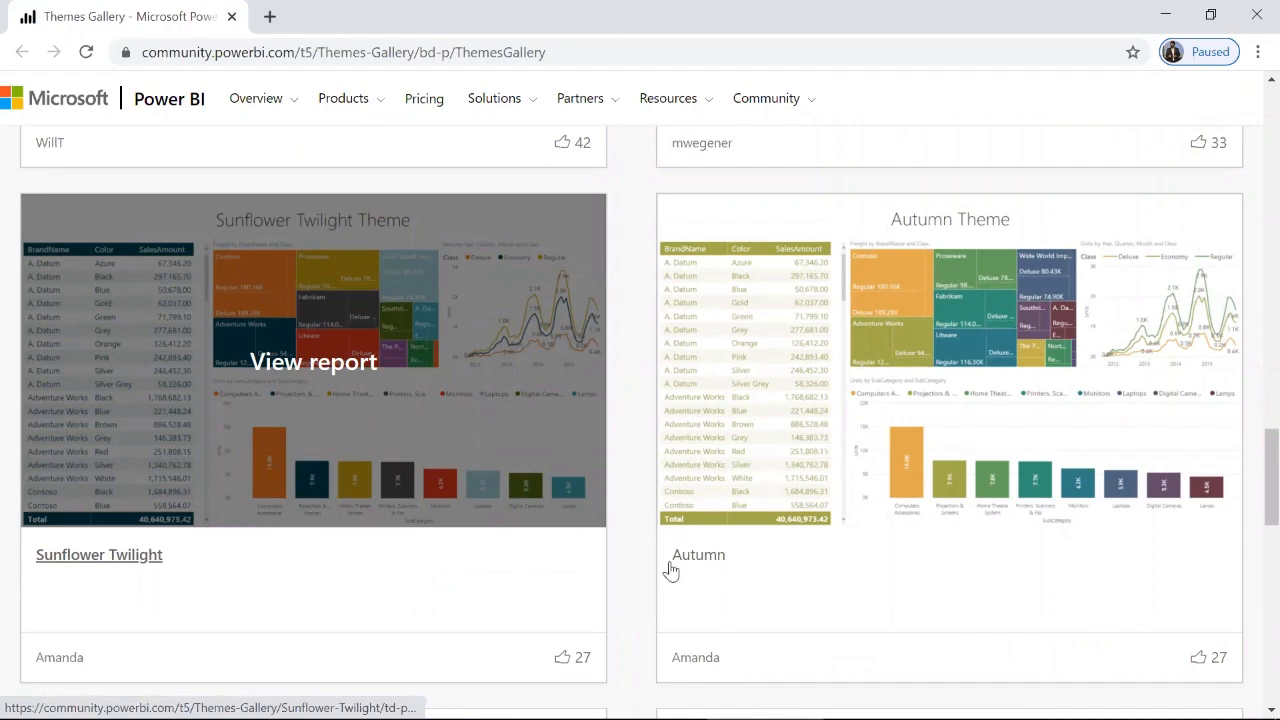
pyautogui.scroll(-3, 670, 568)
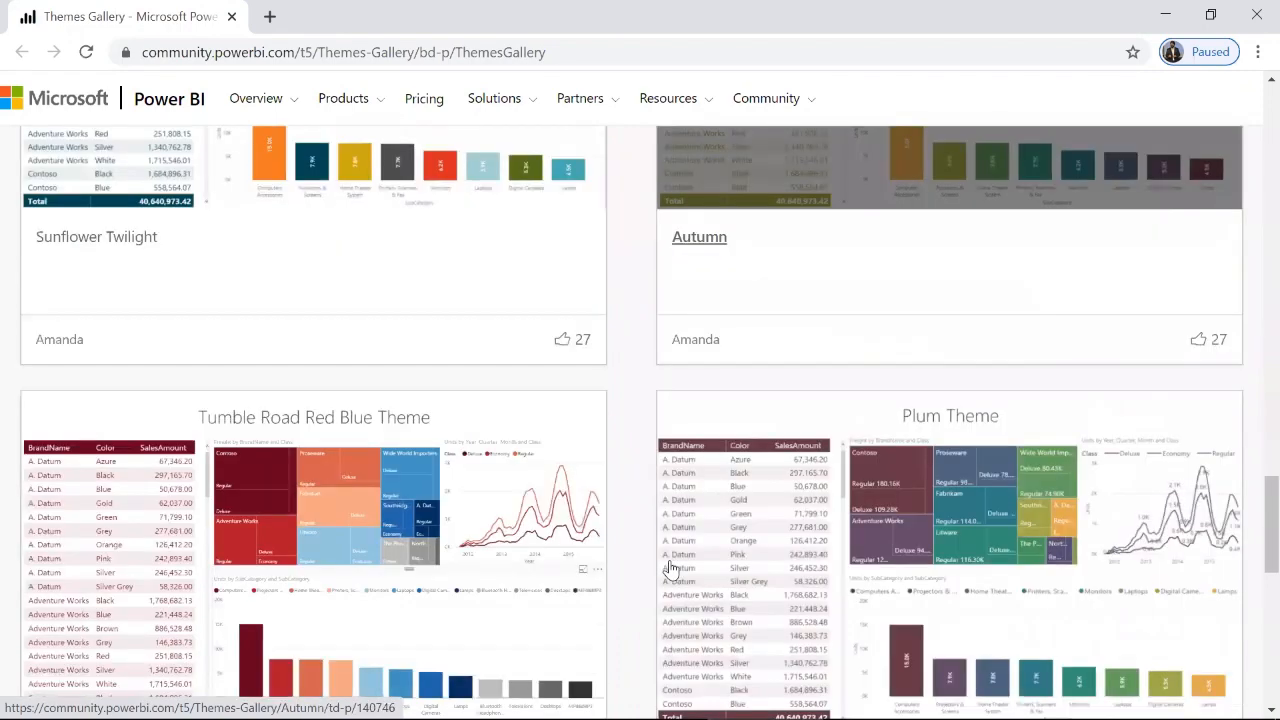
pyautogui.scroll(3, 670, 568)
pyautogui.scroll(5, 670, 568)
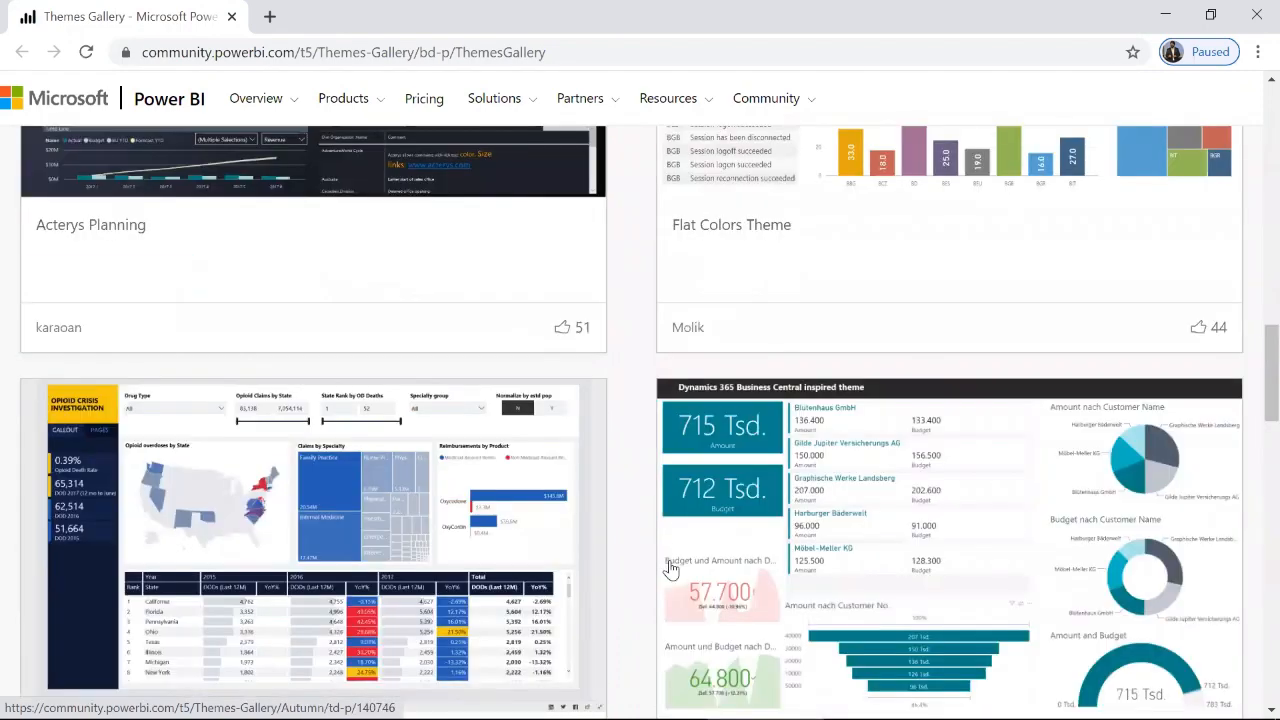
pyautogui.scroll(5, 450, 450)
pyautogui.scroll(10, 812, 404)
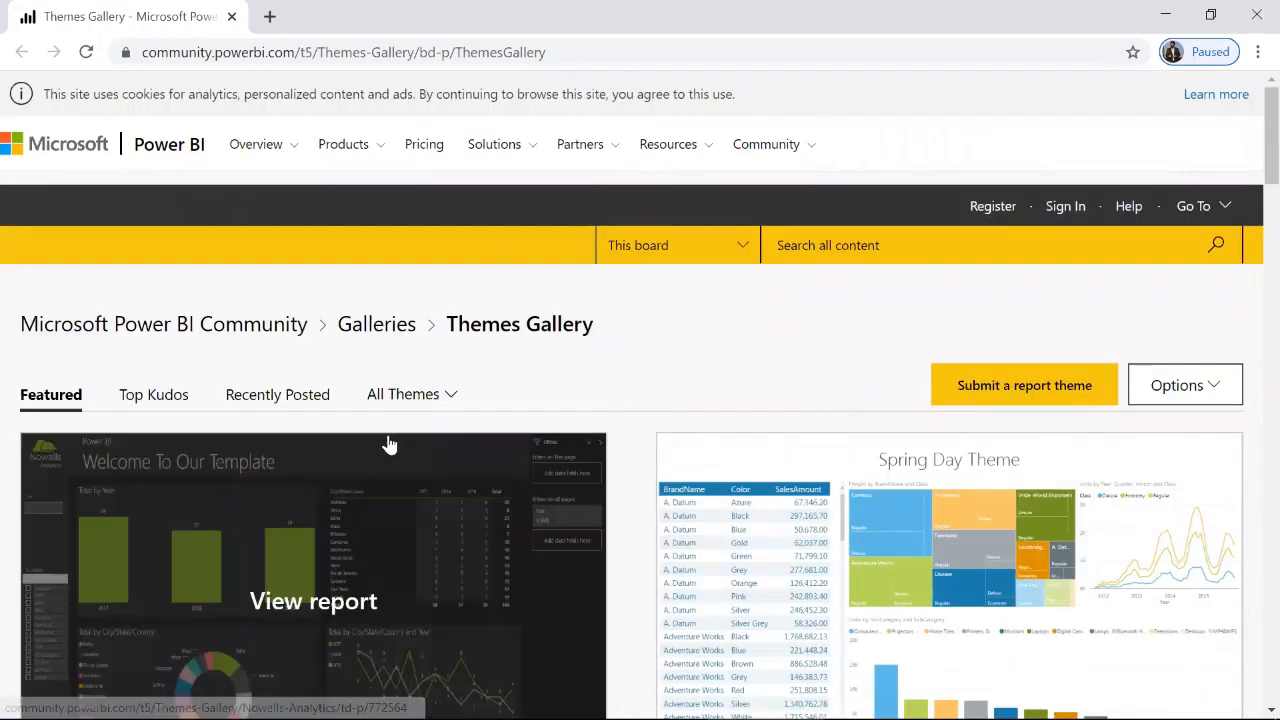
pyautogui.scroll(-4, 390, 444)
pyautogui.scroll(-12, 390, 444)
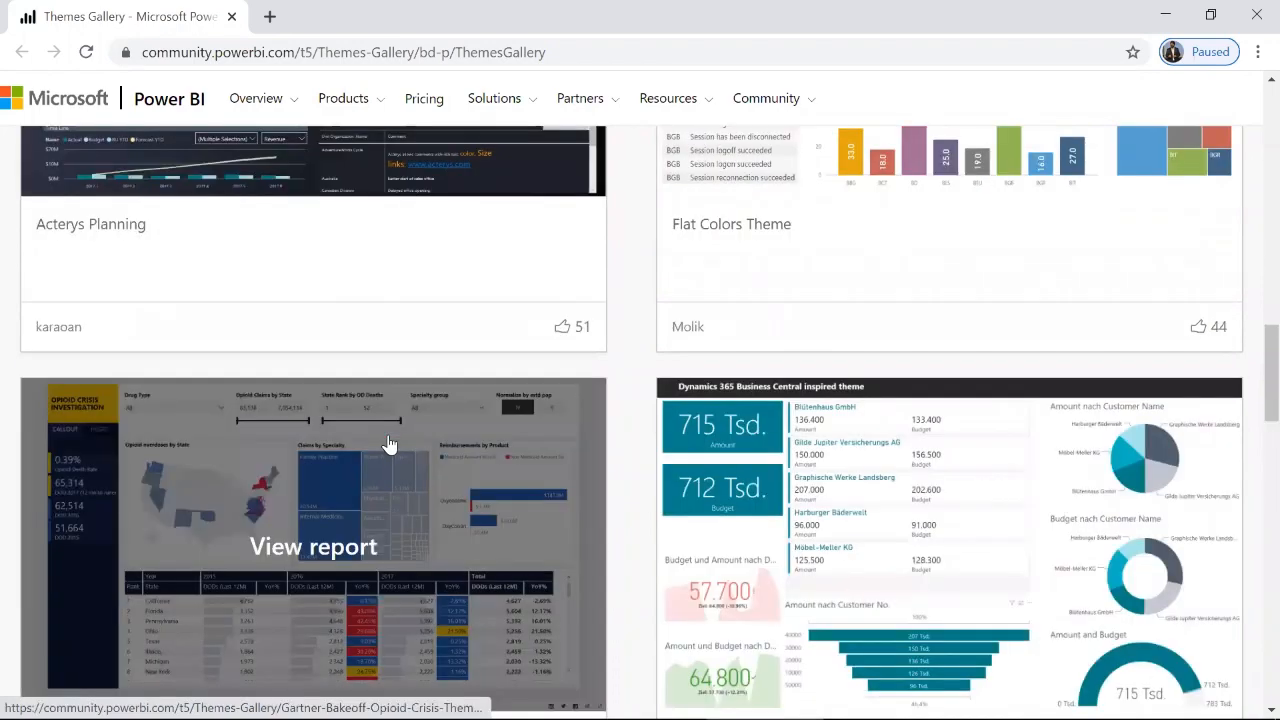
pyautogui.scroll(4, 390, 444)
pyautogui.scroll(-4, 390, 444)
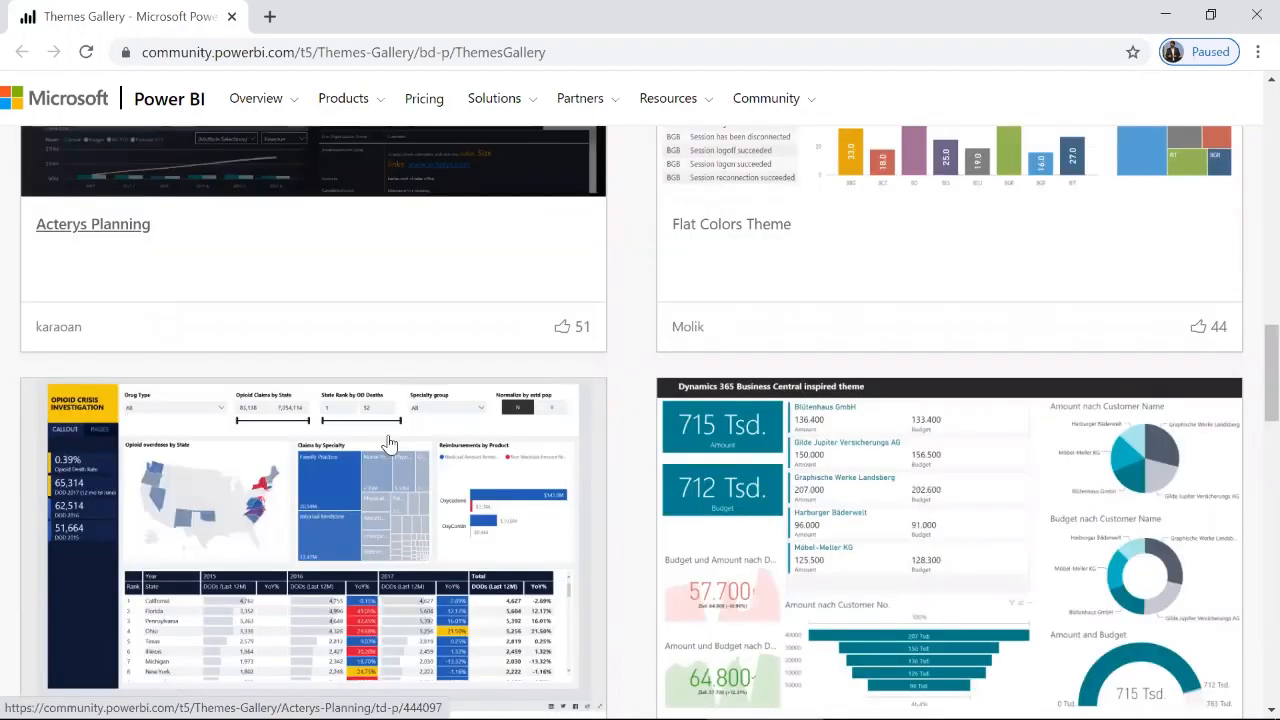
pyautogui.scroll(-6, 390, 444)
pyautogui.scroll(-6, 389, 443)
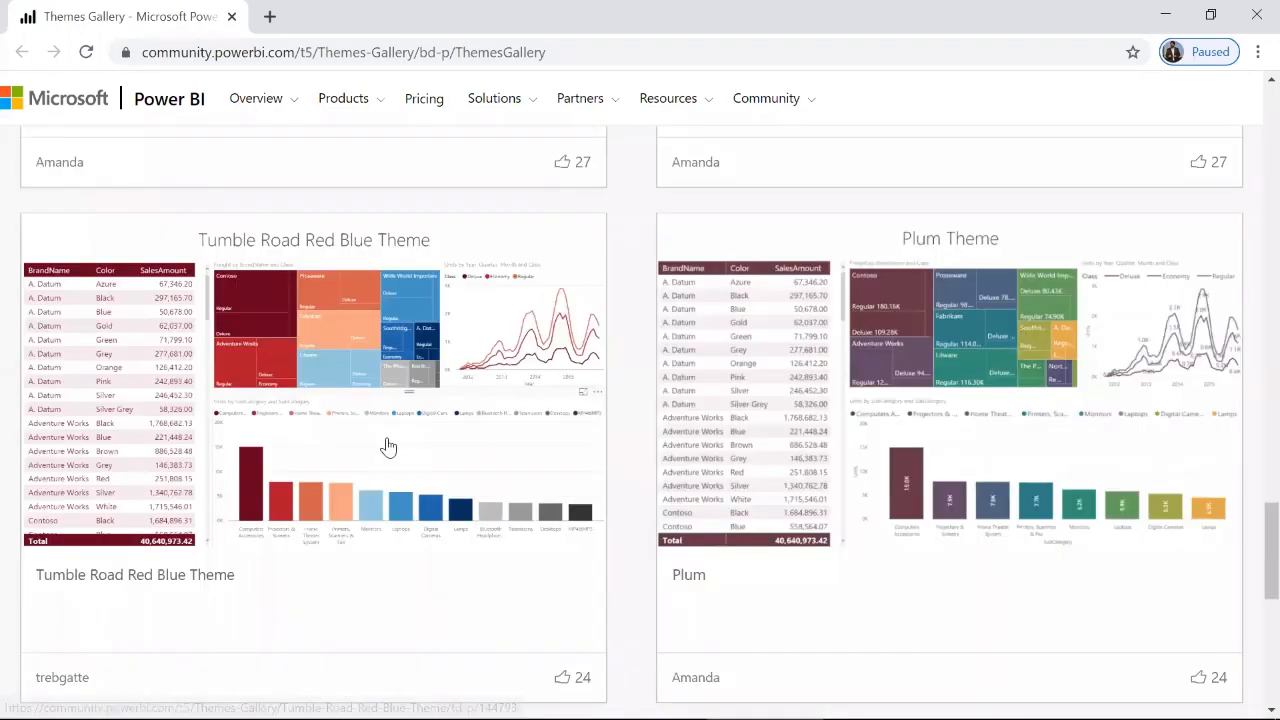
# Step: Open the Tumble Road Red Blue Theme and examine its sample report and the downloadable theme files
pyautogui.click(320, 412)
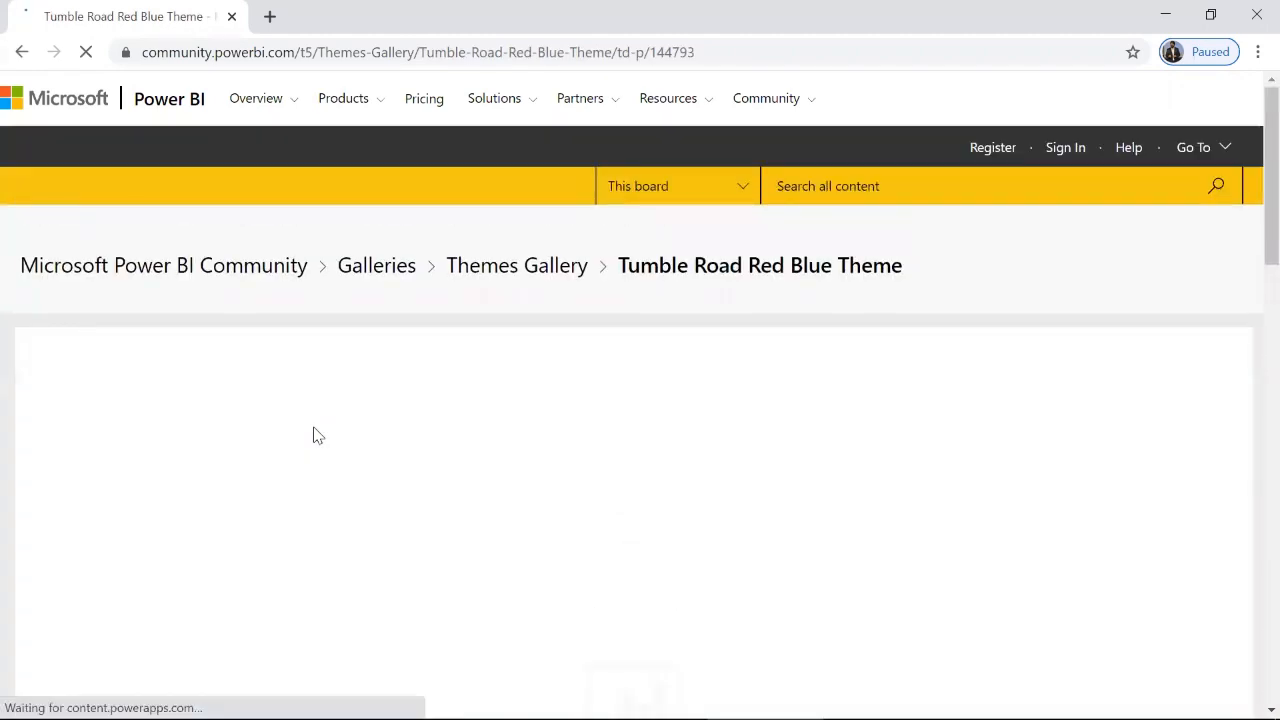
pyautogui.scroll(-1, 357, 448)
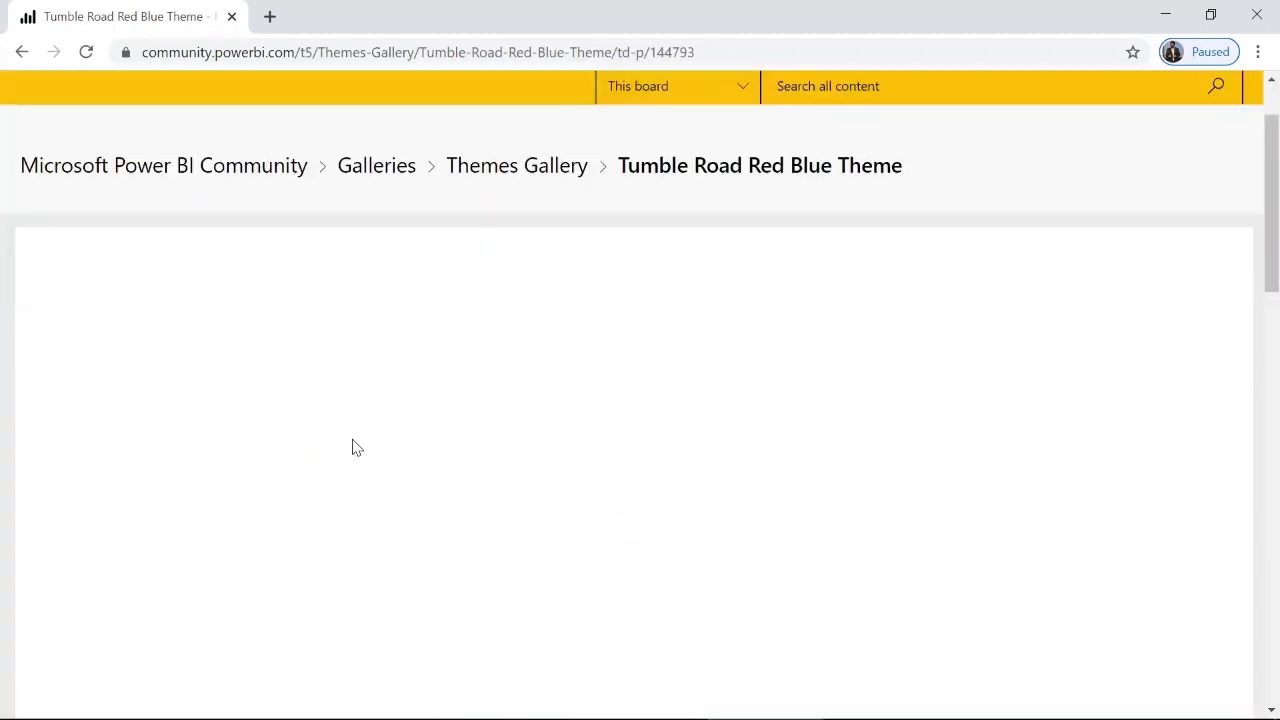
pyautogui.scroll(-3, 357, 448)
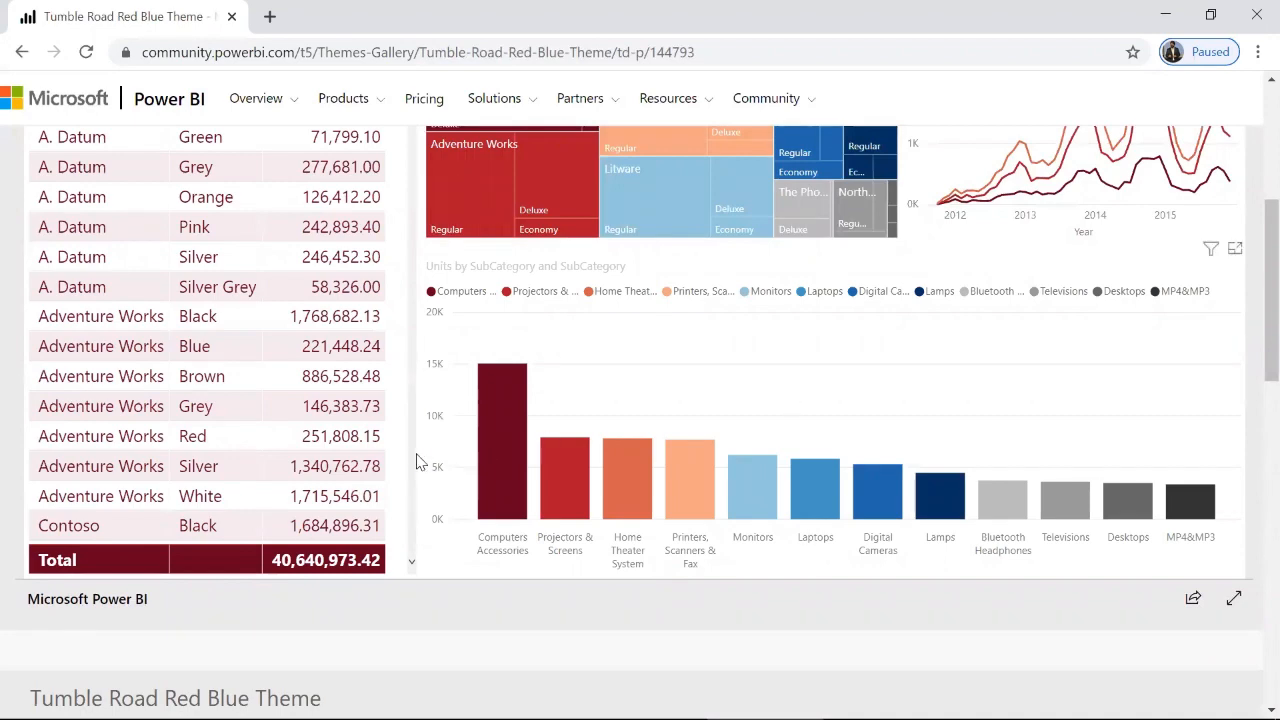
pyautogui.scroll(-2, 418, 462)
pyautogui.scroll(5, 141, 492)
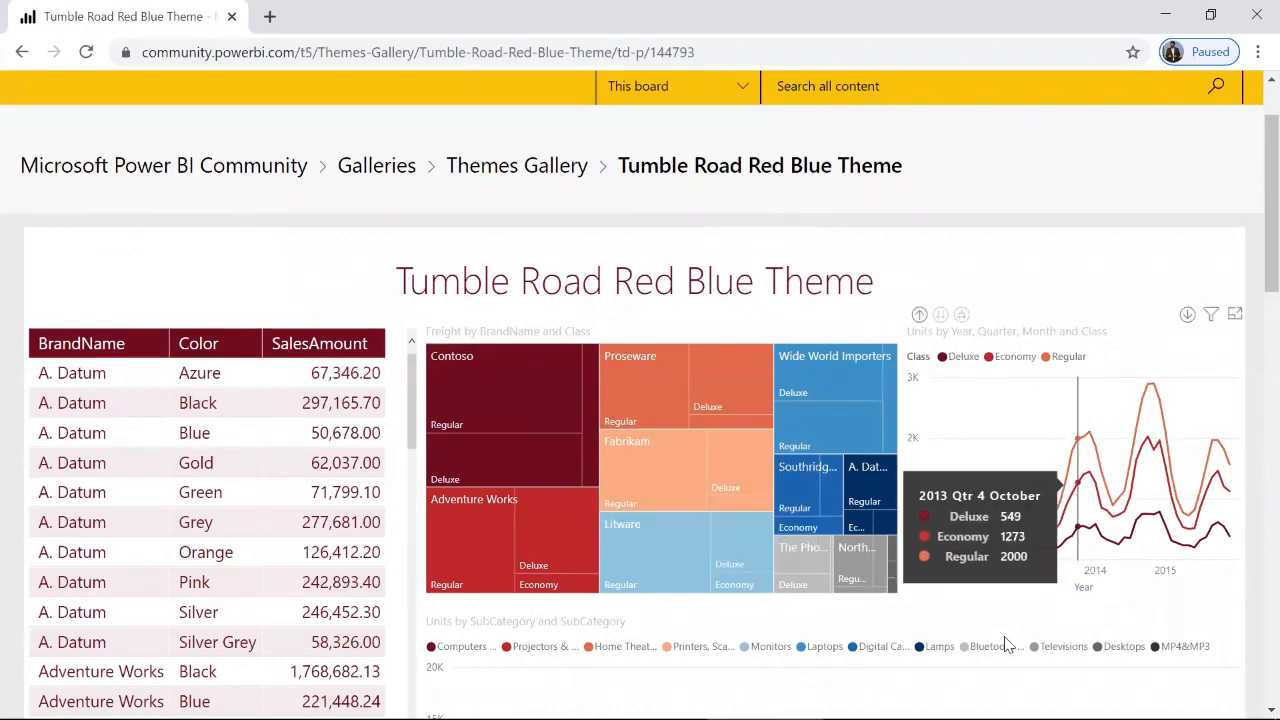
pyautogui.scroll(-8, 604, 533)
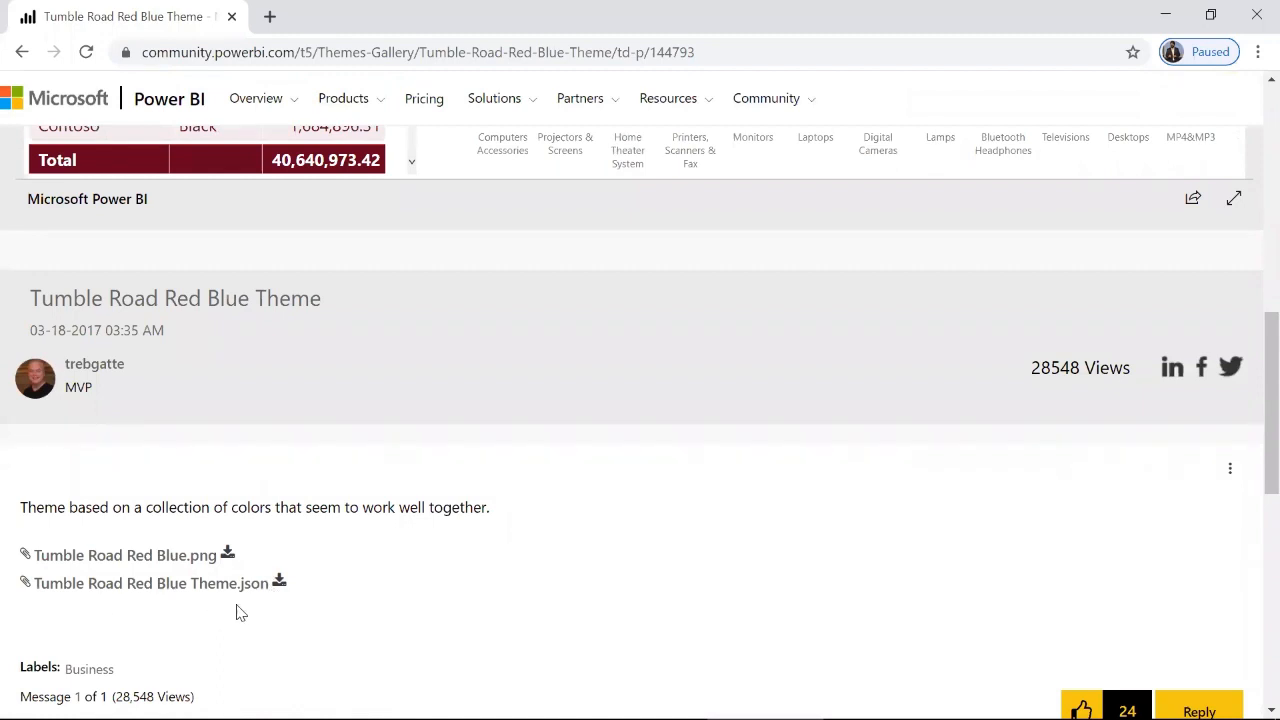
pyautogui.scroll(-2, 256, 605)
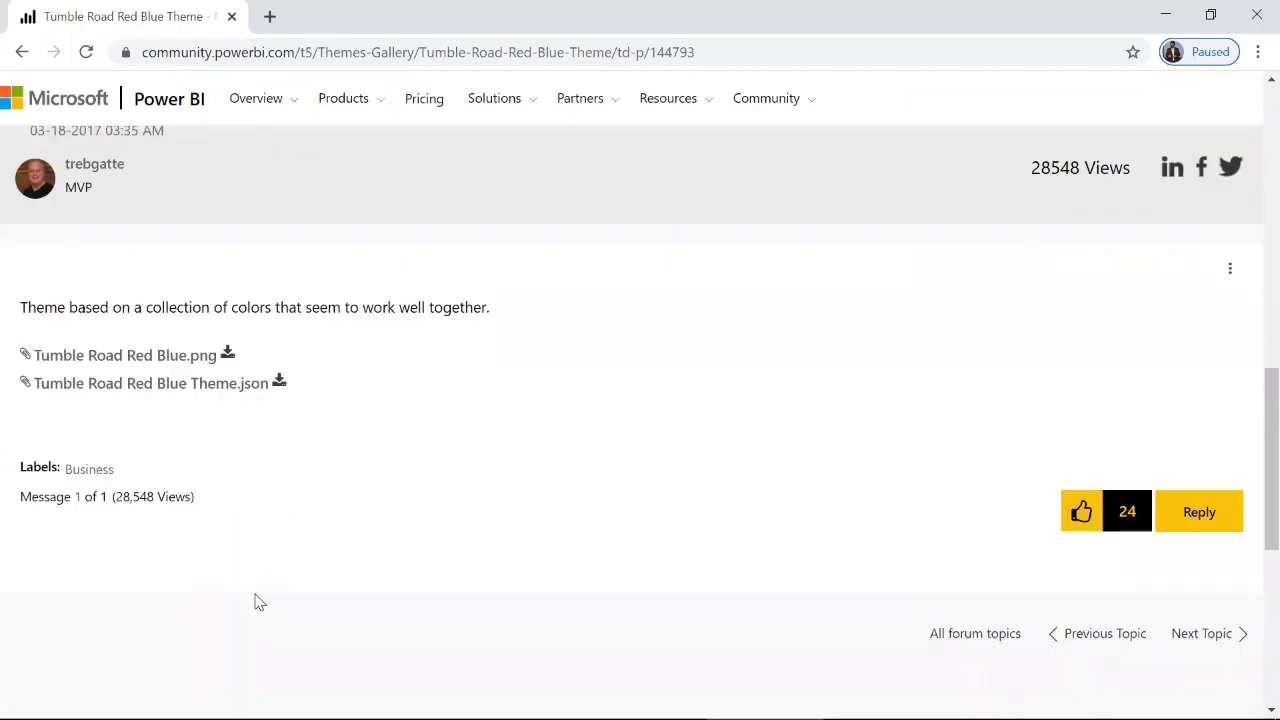
pyautogui.scroll(3, 190, 8)
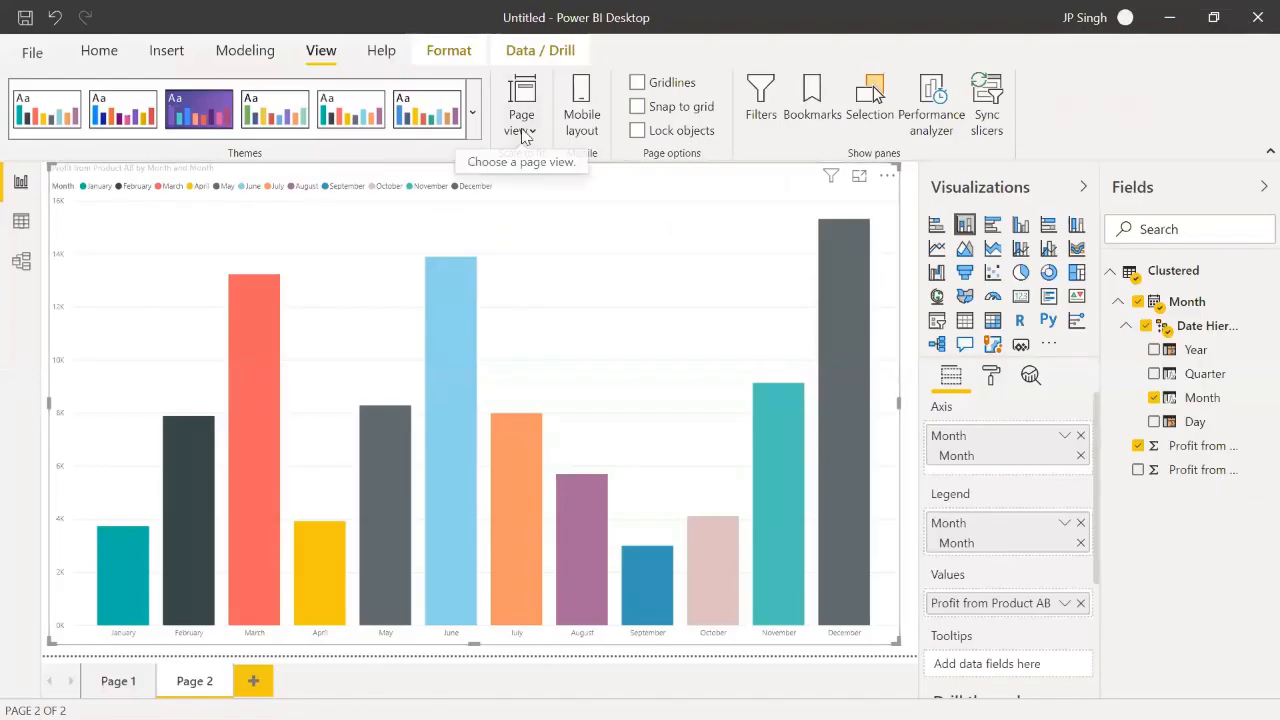
# Step: Show the Power BI report page at actual size and collapse the Visualizations and Fields panes to view the chart
pyautogui.click(521, 136)
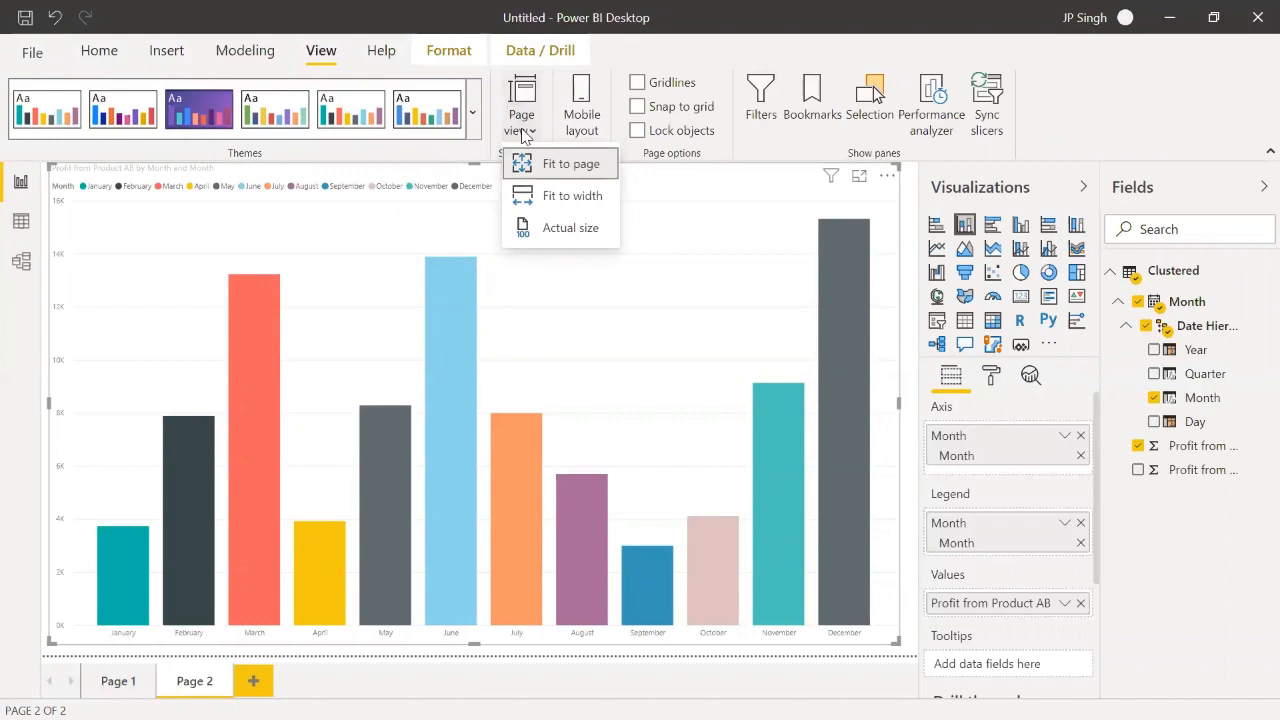
pyautogui.click(557, 229)
pyautogui.scroll(-5, 670, 408)
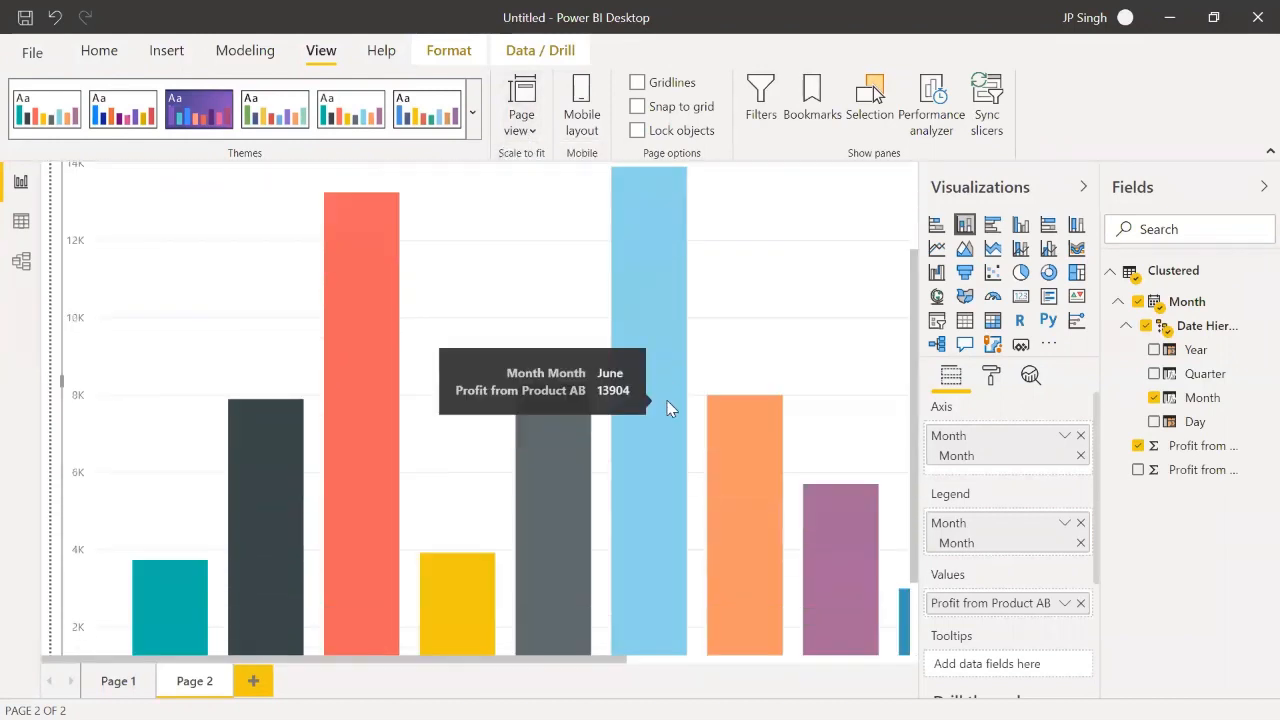
pyautogui.moveTo(704, 652); pyautogui.dragTo(263, 658)
pyautogui.click(1085, 188)
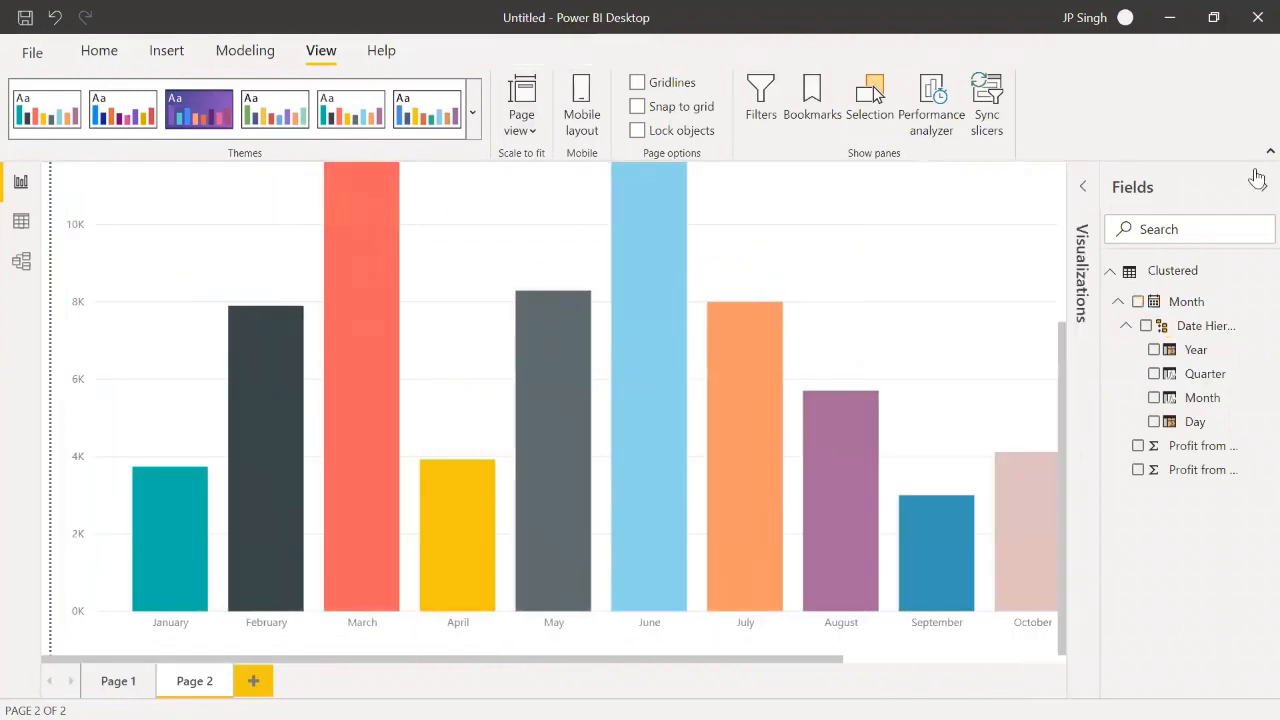
pyautogui.click(1262, 186)
pyautogui.scroll(3, 740, 420)
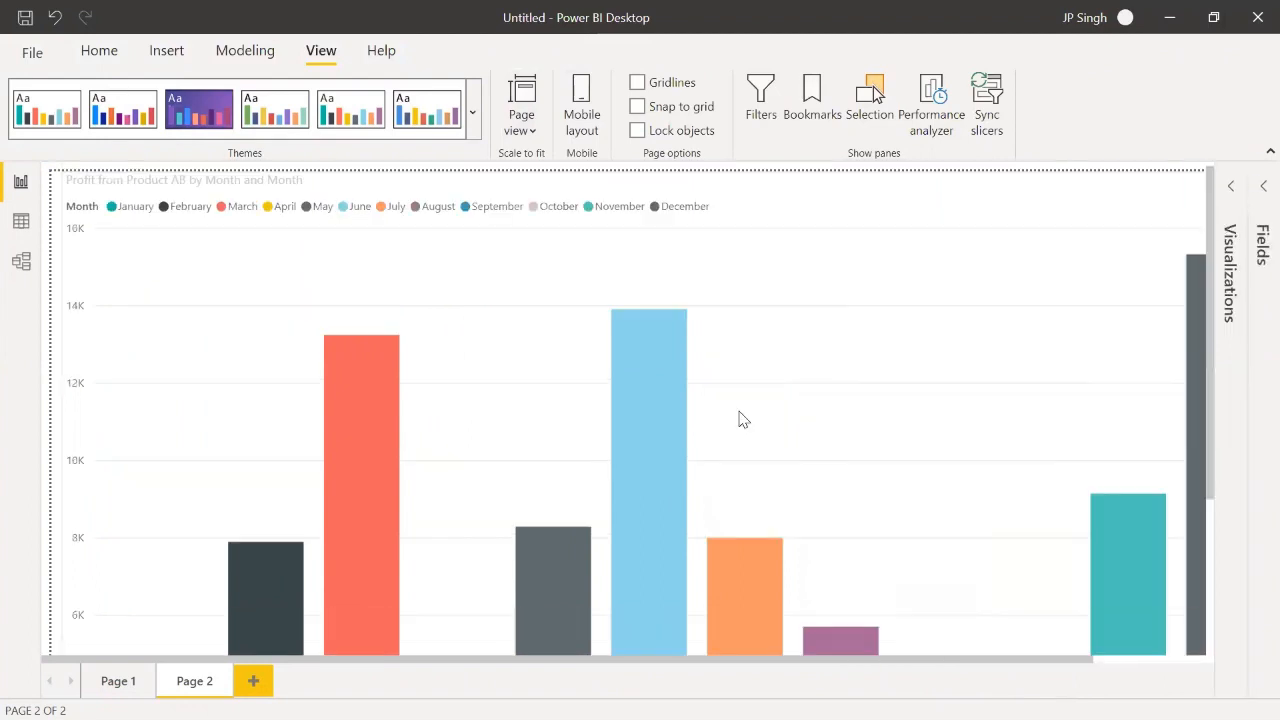
# Step: Set the page view back to Fit to page and expand the Visualizations and Fields panes
pyautogui.click(533, 132)
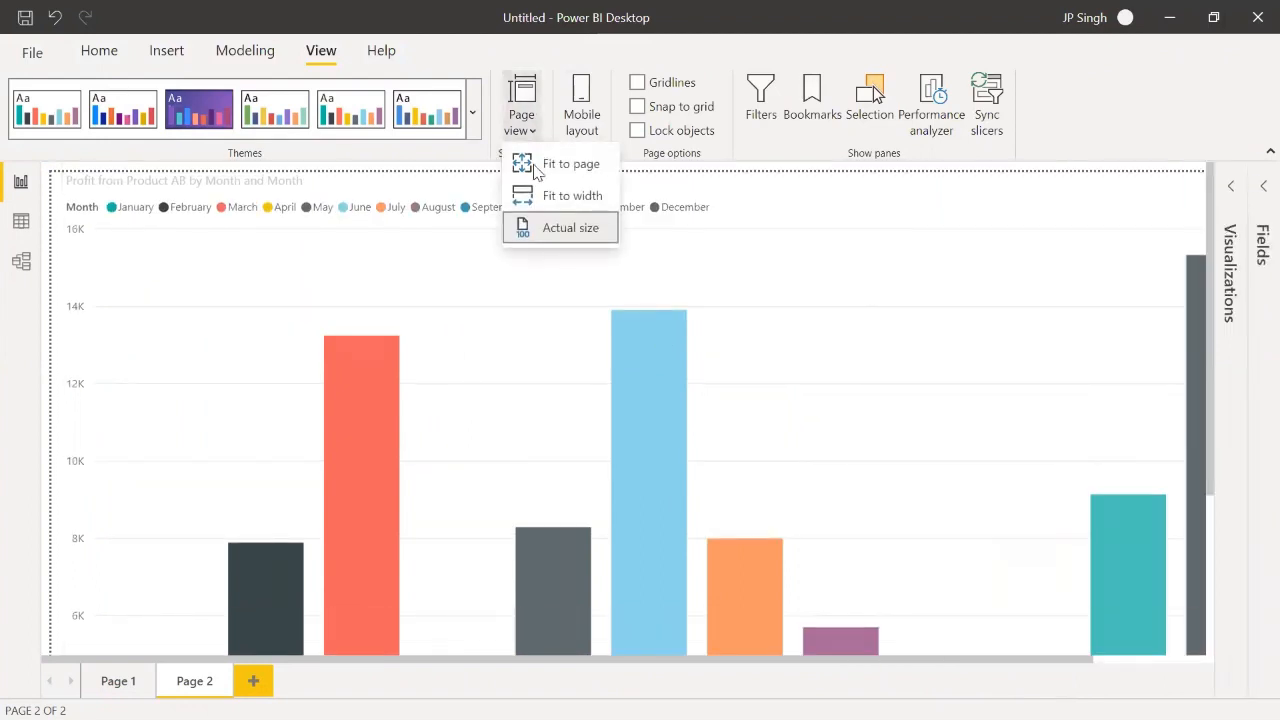
pyautogui.click(565, 163)
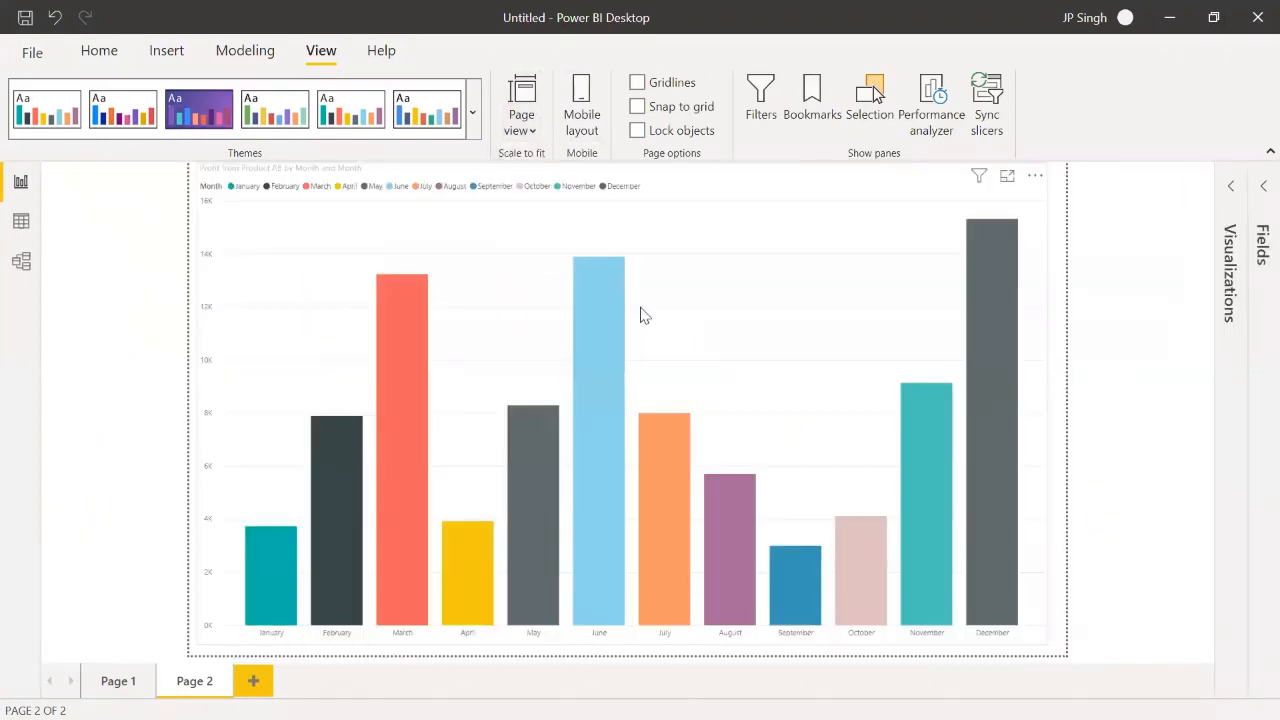
pyautogui.click(1231, 186)
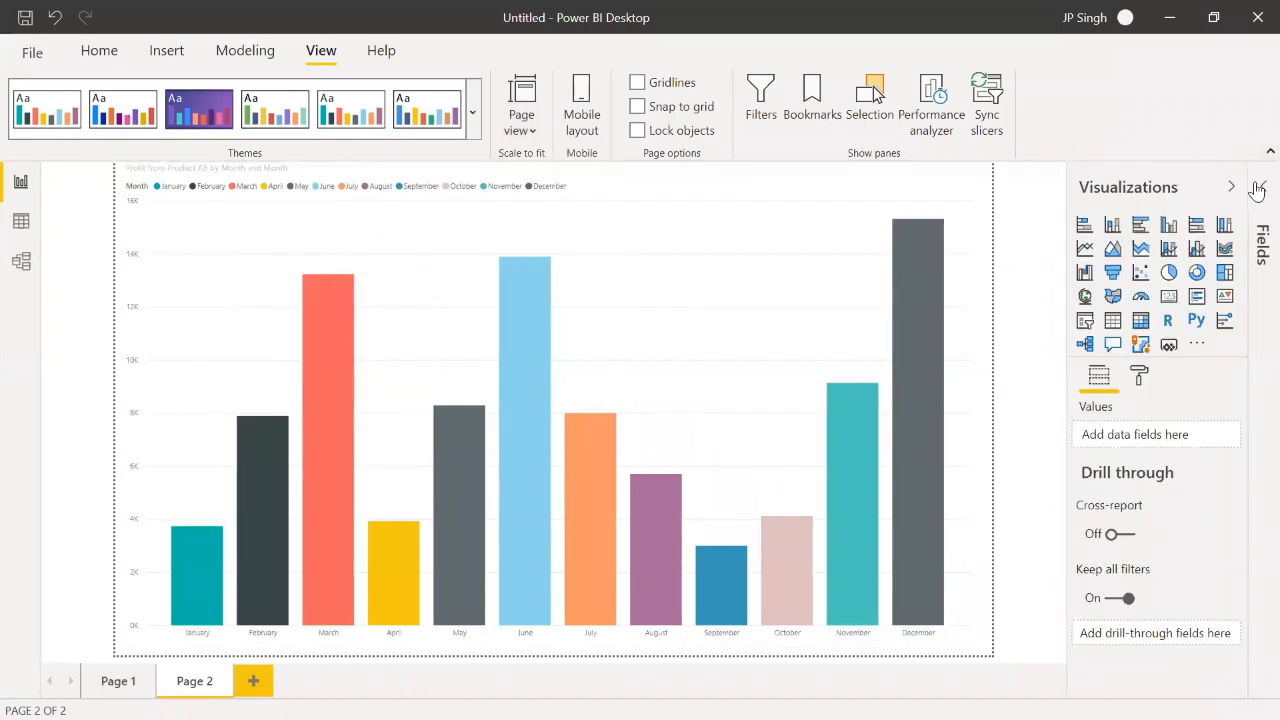
pyautogui.click(1257, 190)
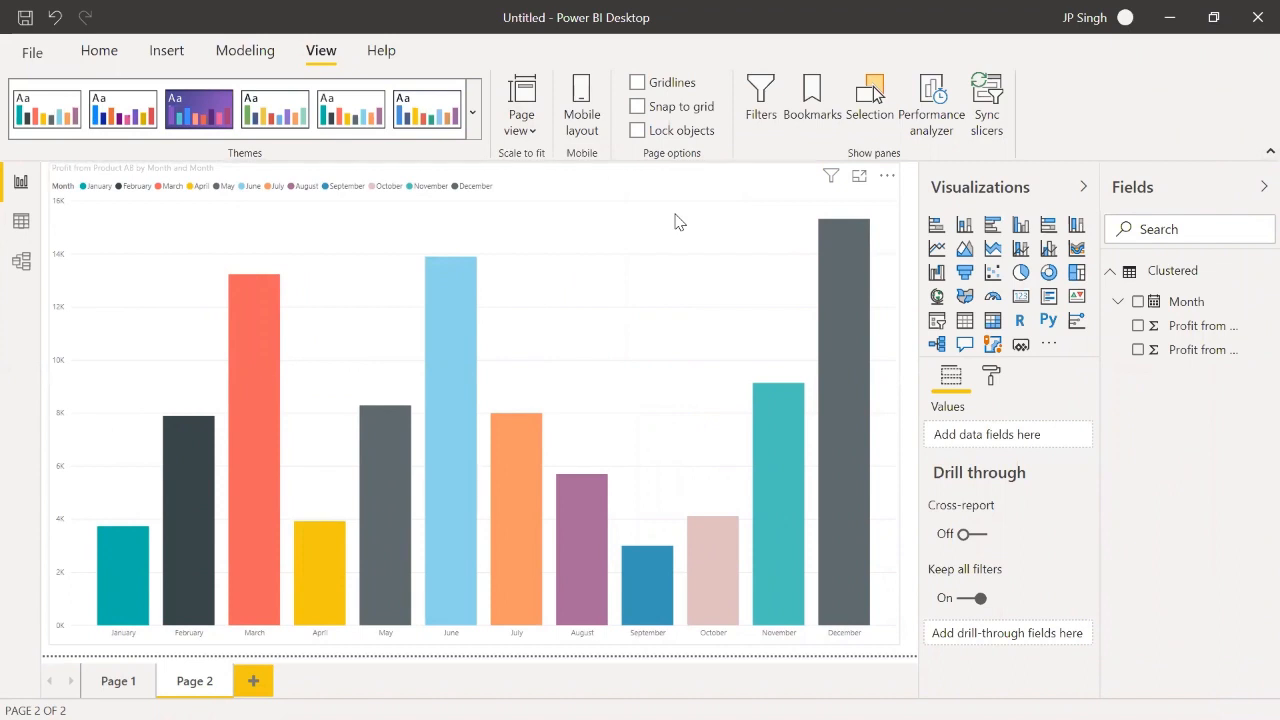
# Step: Switch Page 2 to the mobile layout and try the Lock objects option, turning it on and off again
pyautogui.click(581, 118)
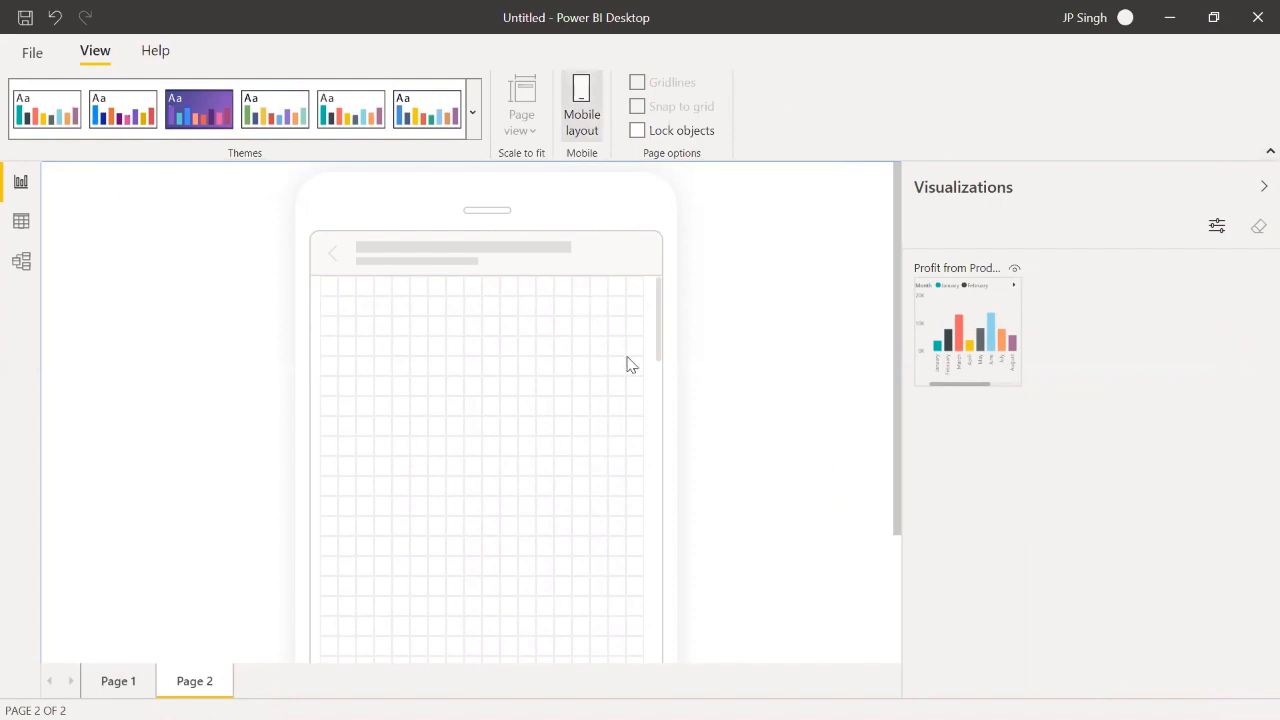
pyautogui.scroll(-2, 614, 364)
pyautogui.scroll(2, 590, 356)
pyautogui.click(645, 134)
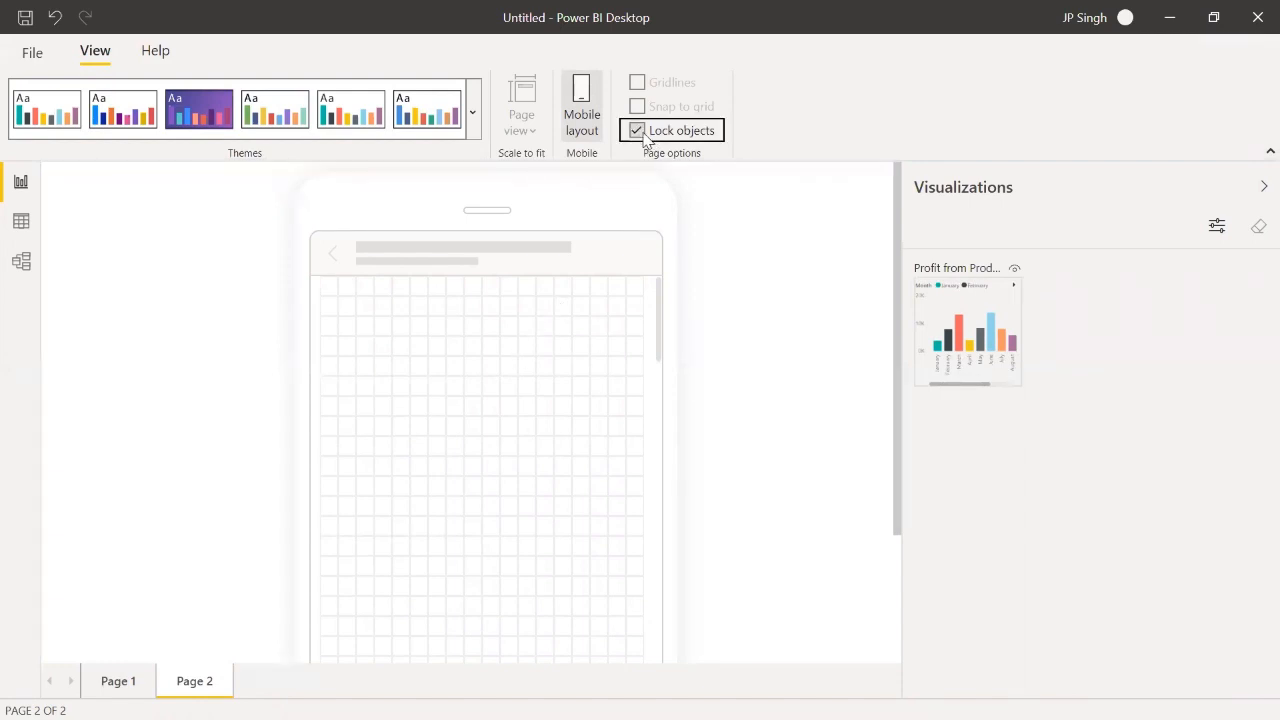
pyautogui.click(685, 134)
# Step: Place the Product AB profit chart on the phone canvas and enlarge it to reach the canvas's right edge
pyautogui.click(966, 272)
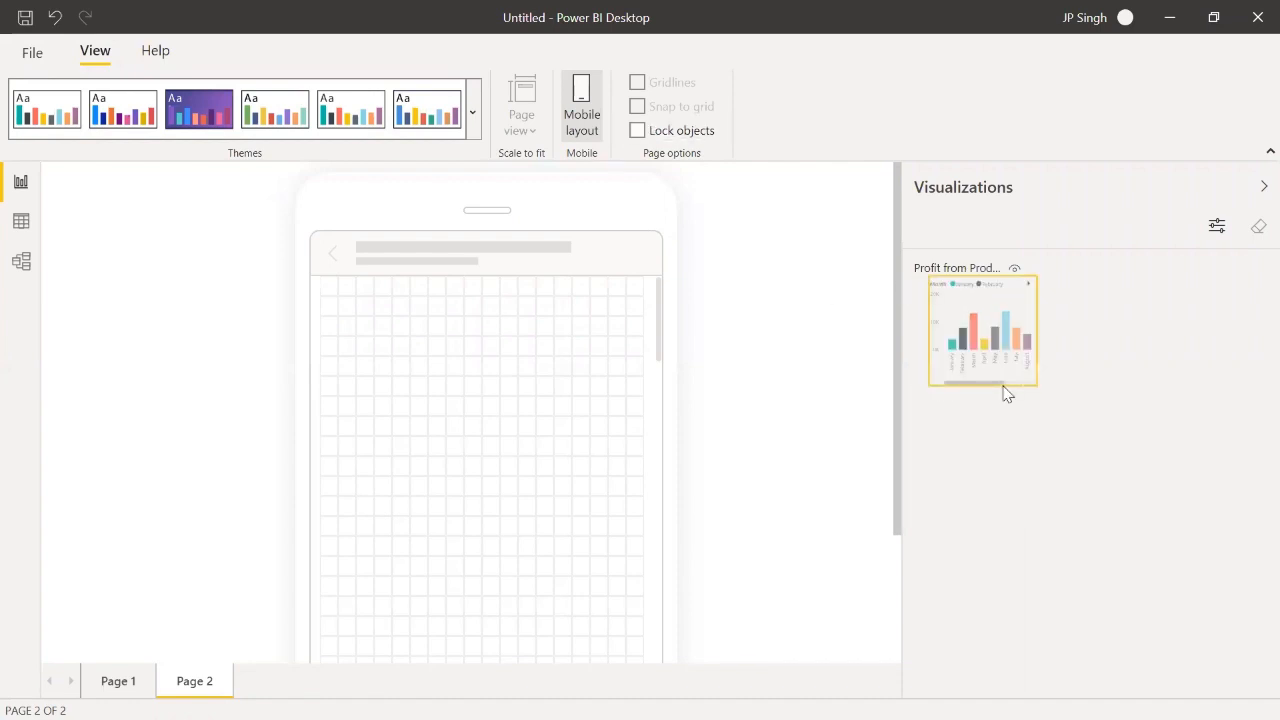
pyautogui.moveTo(1006, 394); pyautogui.dragTo(466, 394)
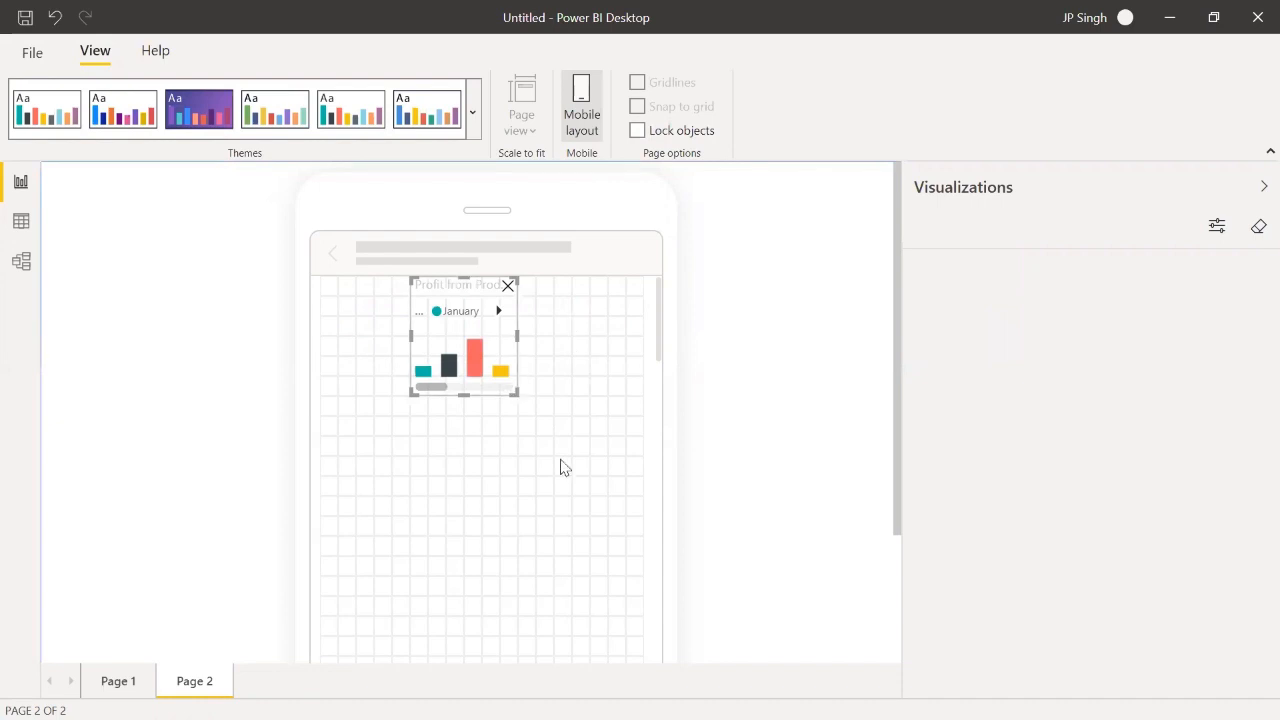
pyautogui.moveTo(563, 467); pyautogui.dragTo(666, 583)
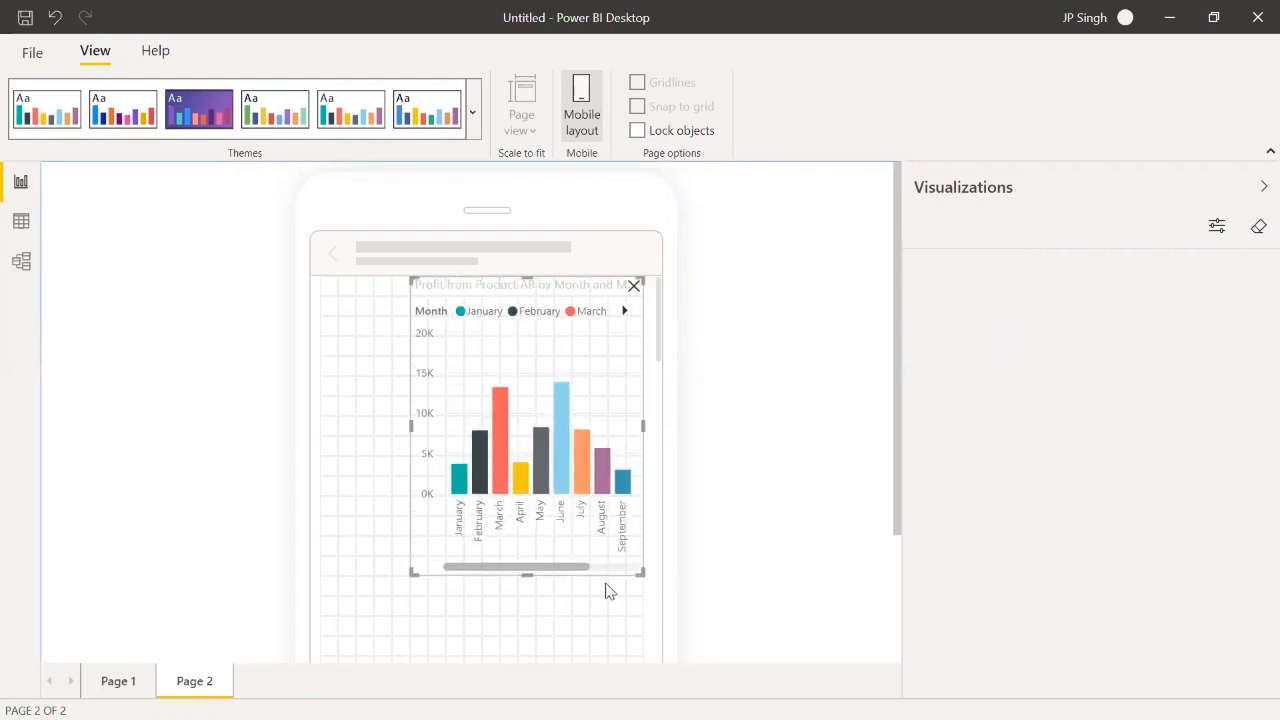
# Step: Enlarge the Product AB profit chart to the phone canvas's full width and a greater height, and return to the desktop layout
pyautogui.moveTo(412, 572); pyautogui.dragTo(314, 600)
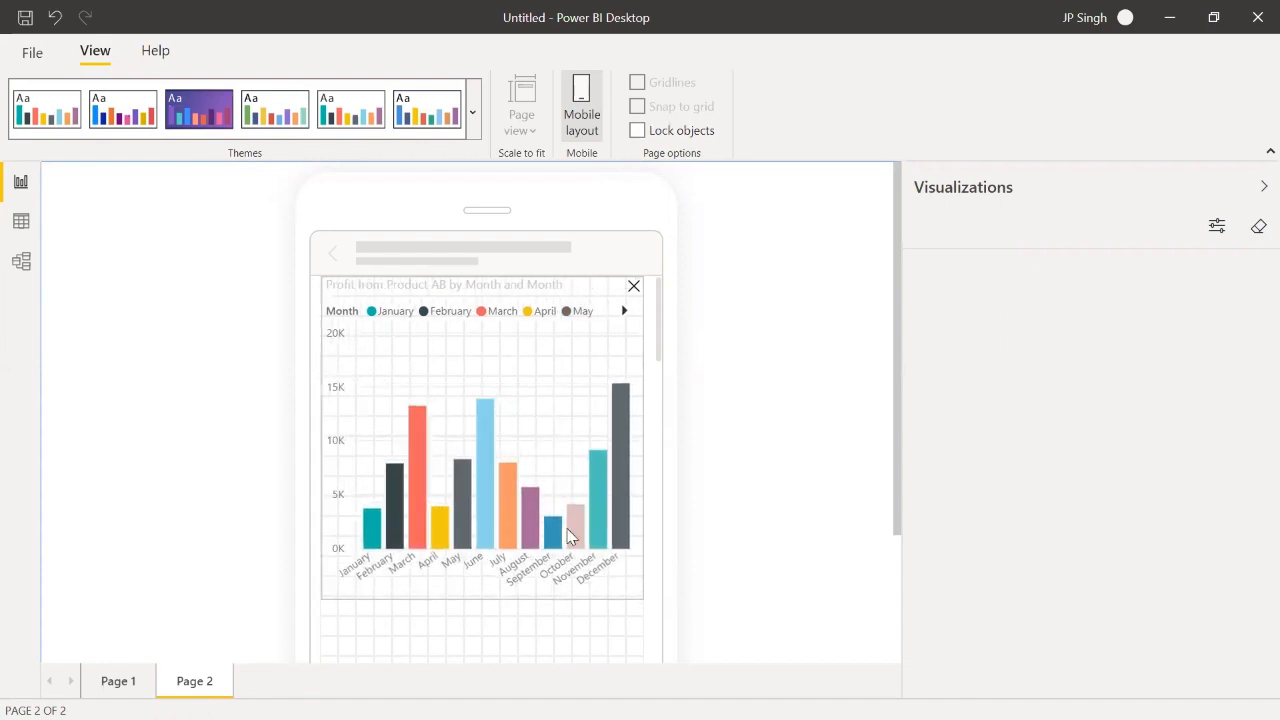
pyautogui.scroll(-1, 570, 537)
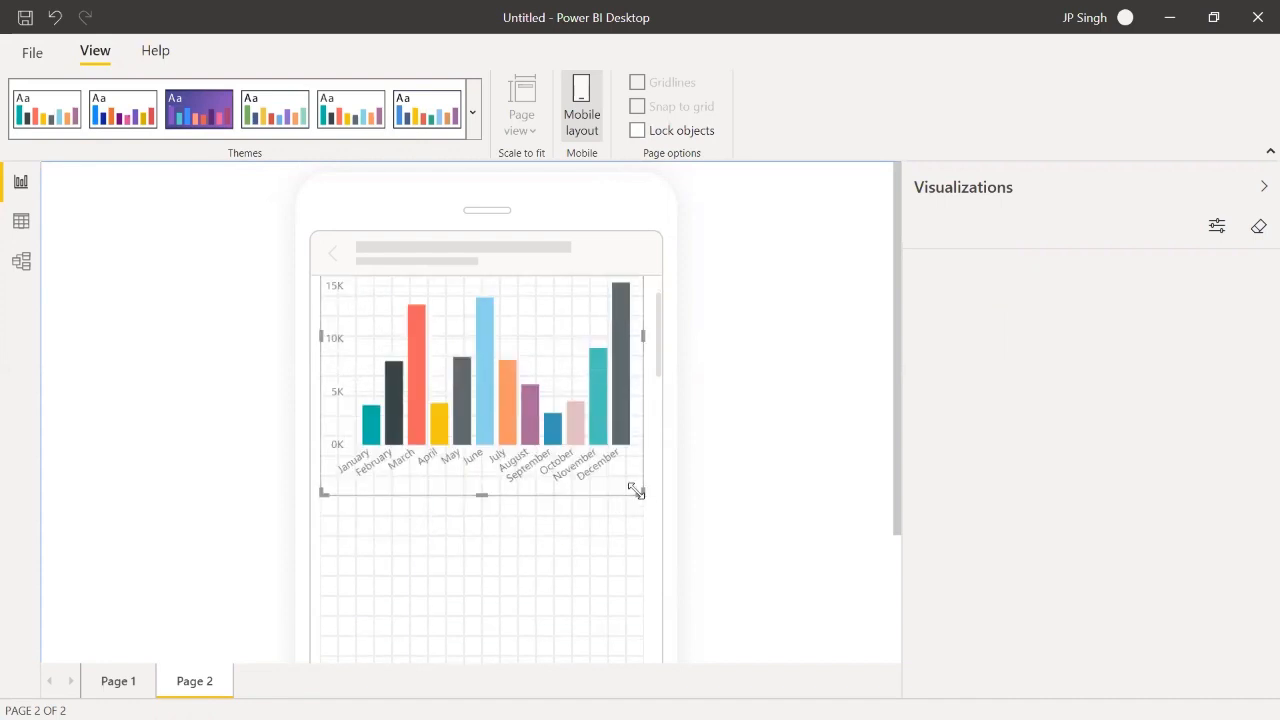
pyautogui.moveTo(638, 492); pyautogui.dragTo(657, 594)
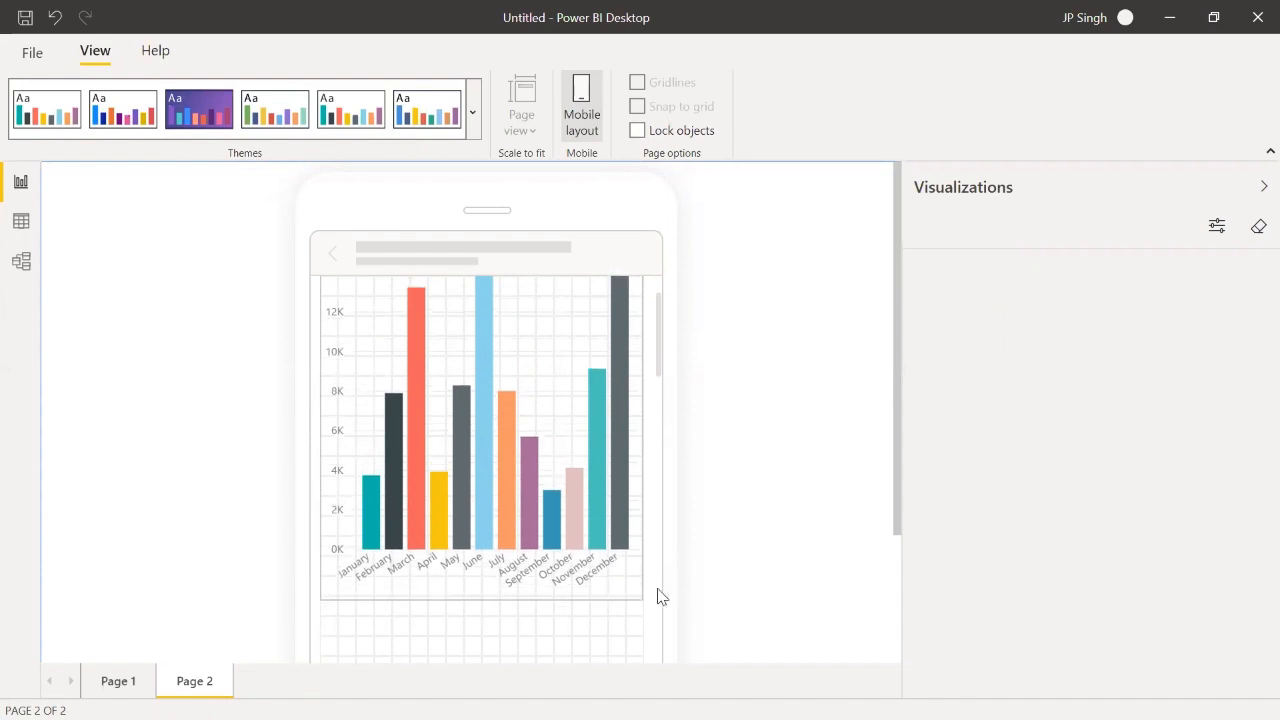
pyautogui.scroll(-2, 705, 455)
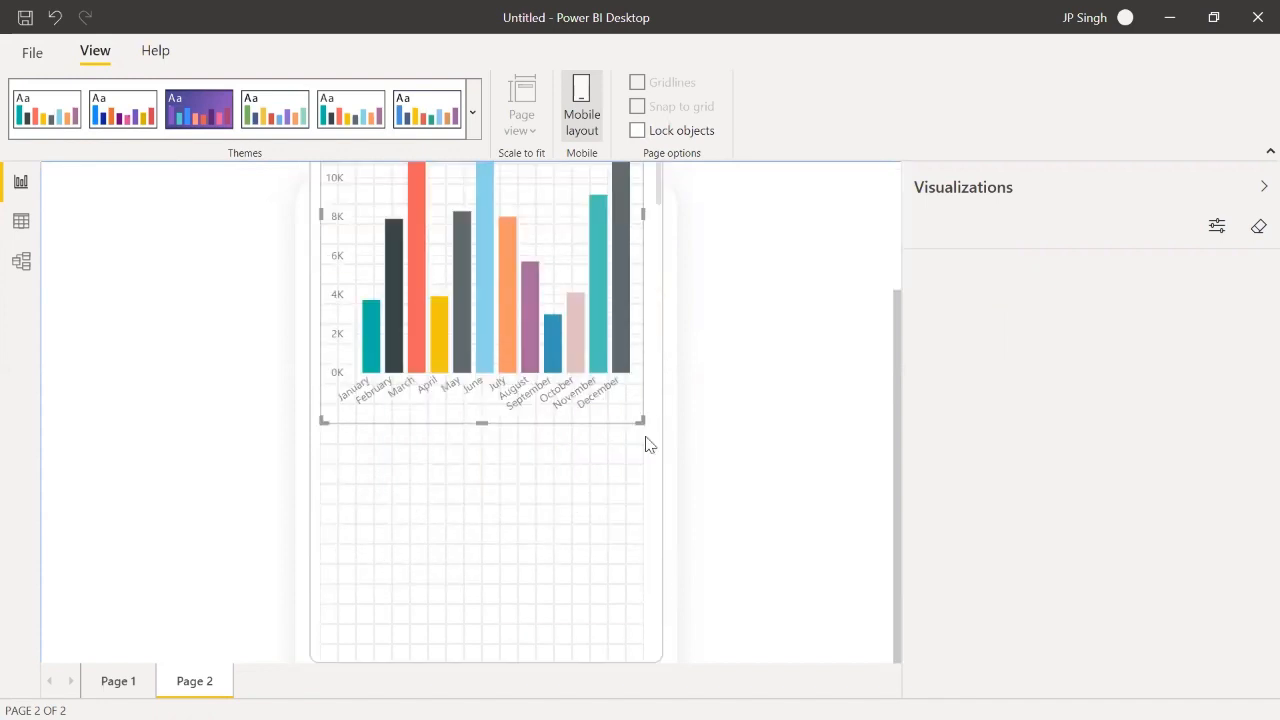
pyautogui.scroll(2, 752, 423)
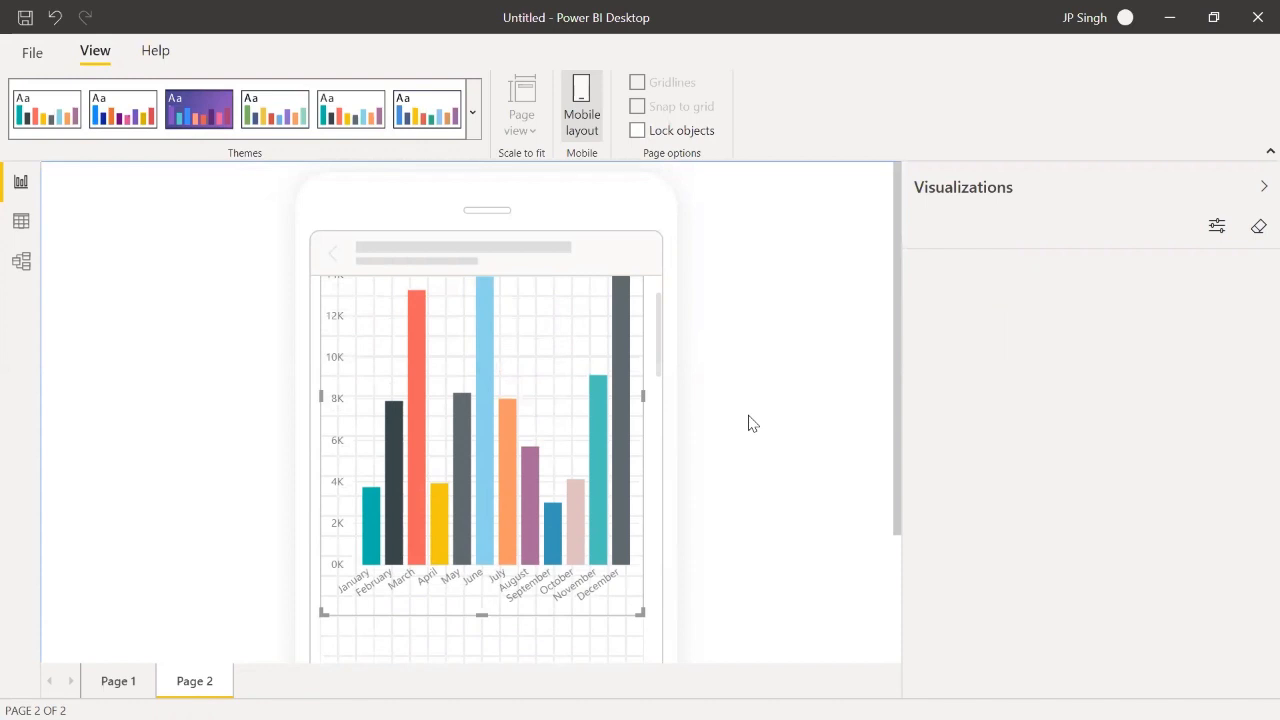
pyautogui.click(584, 112)
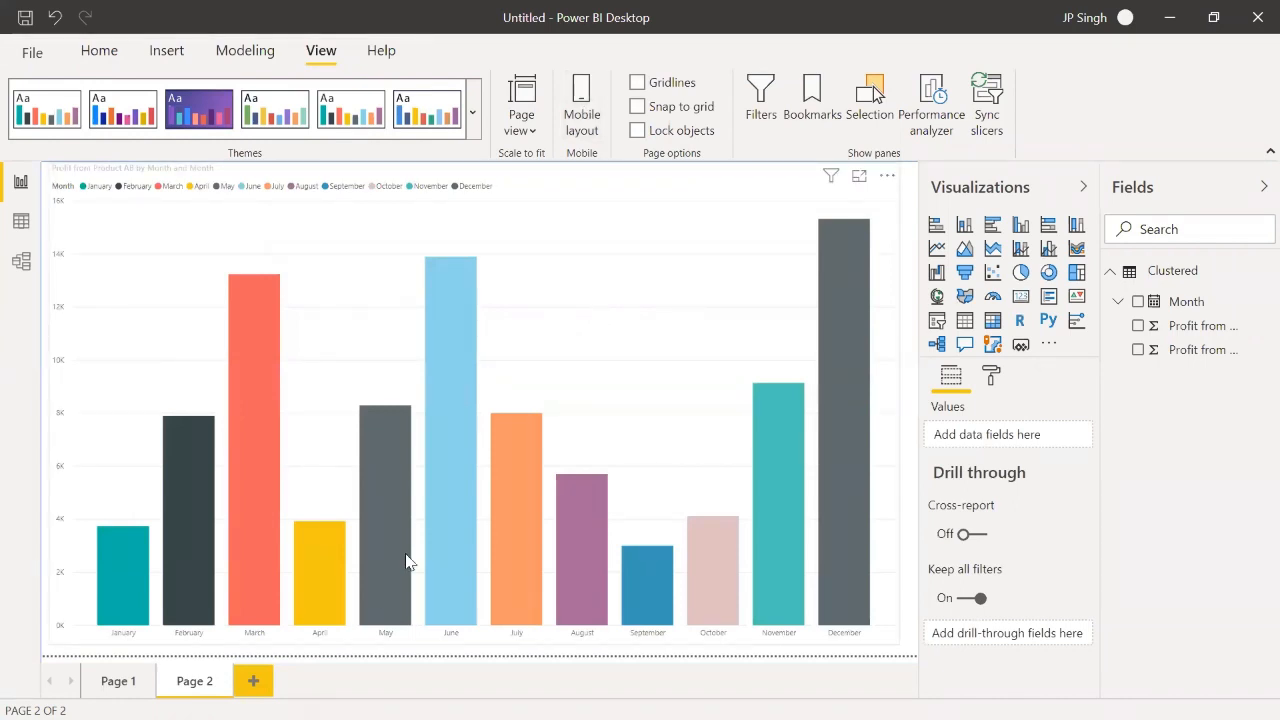
# Step: Add a new report page and load the Stacked100 table from the Excel workbook "03 100% Stacked Column & Bar.xlsx"
pyautogui.click(254, 681)
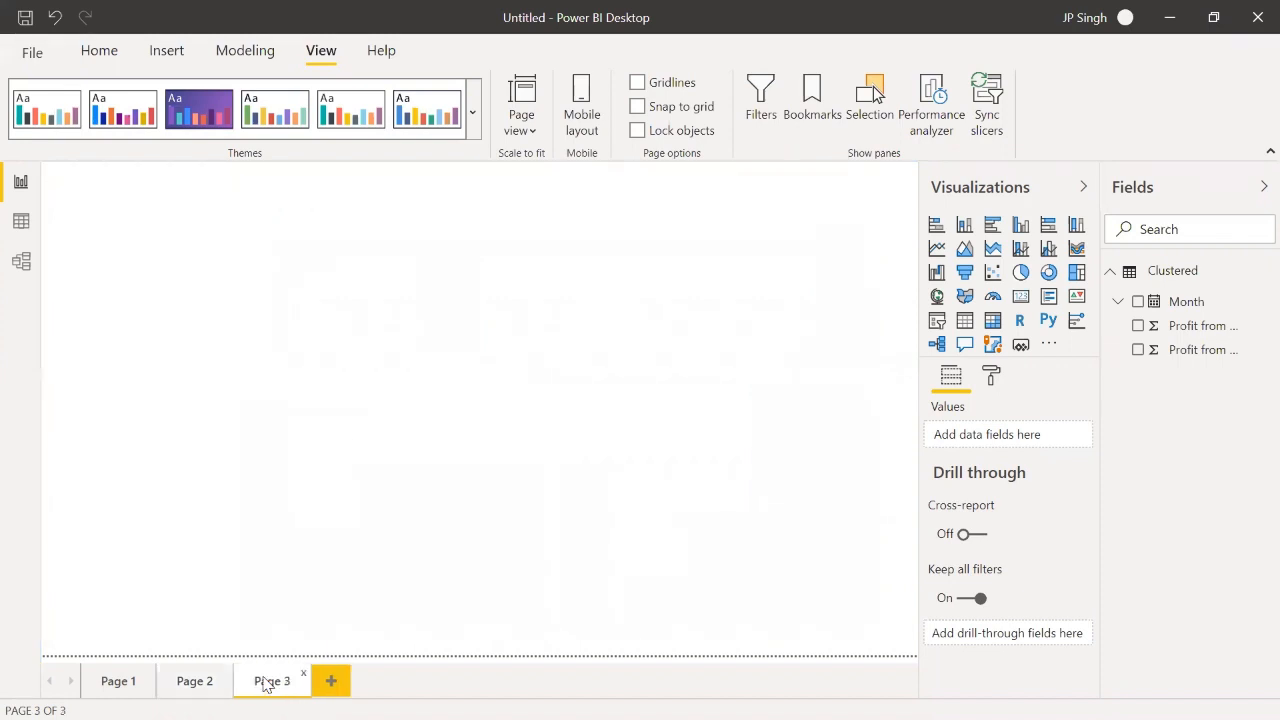
pyautogui.click(160, 56)
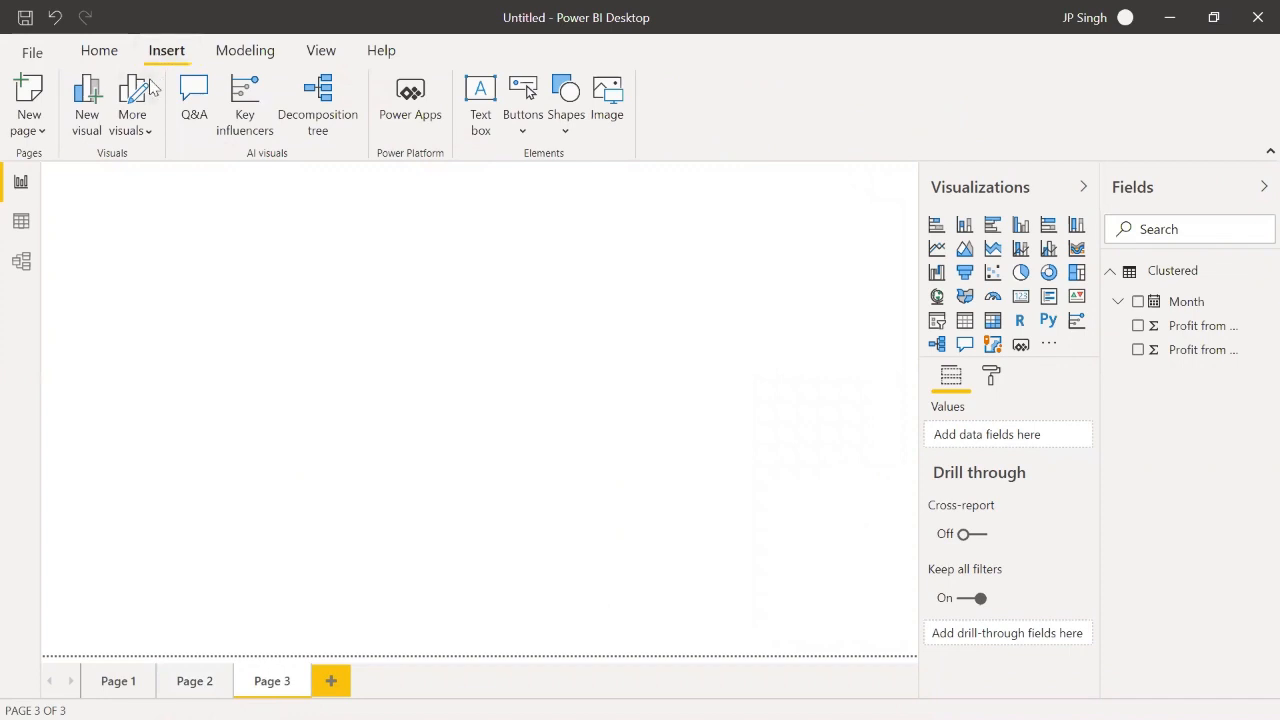
pyautogui.click(108, 56)
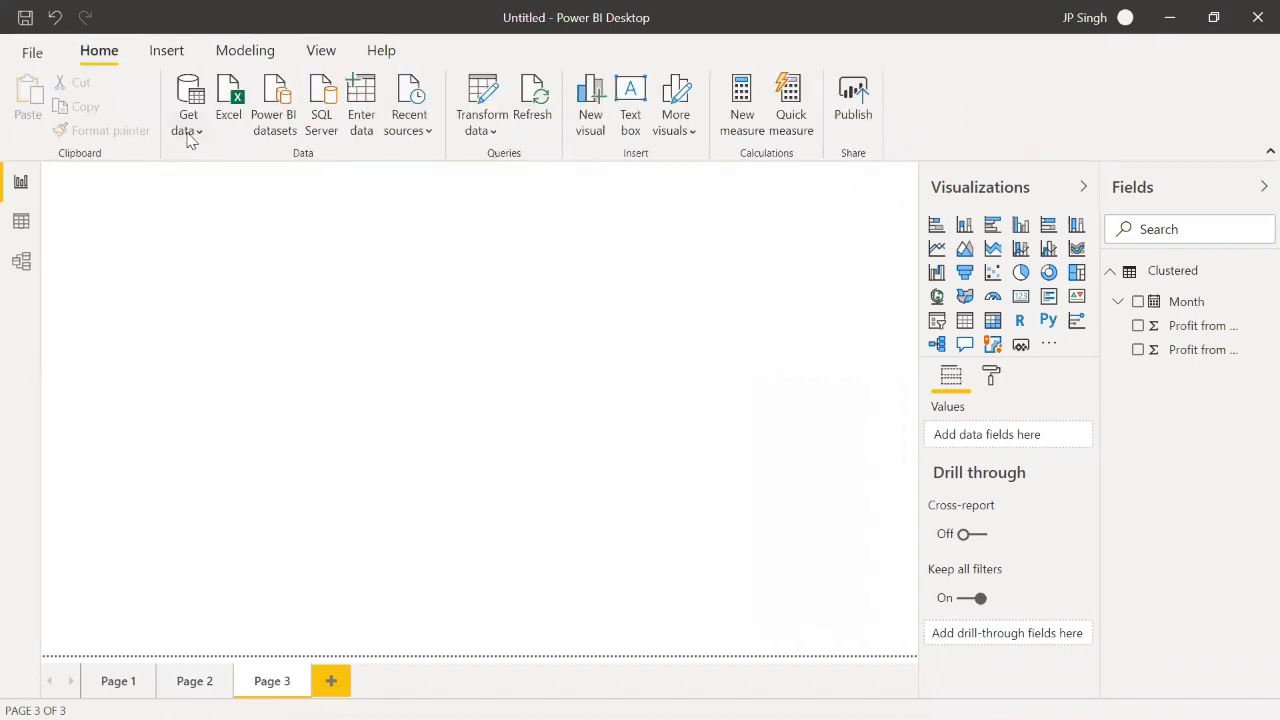
pyautogui.click(188, 132)
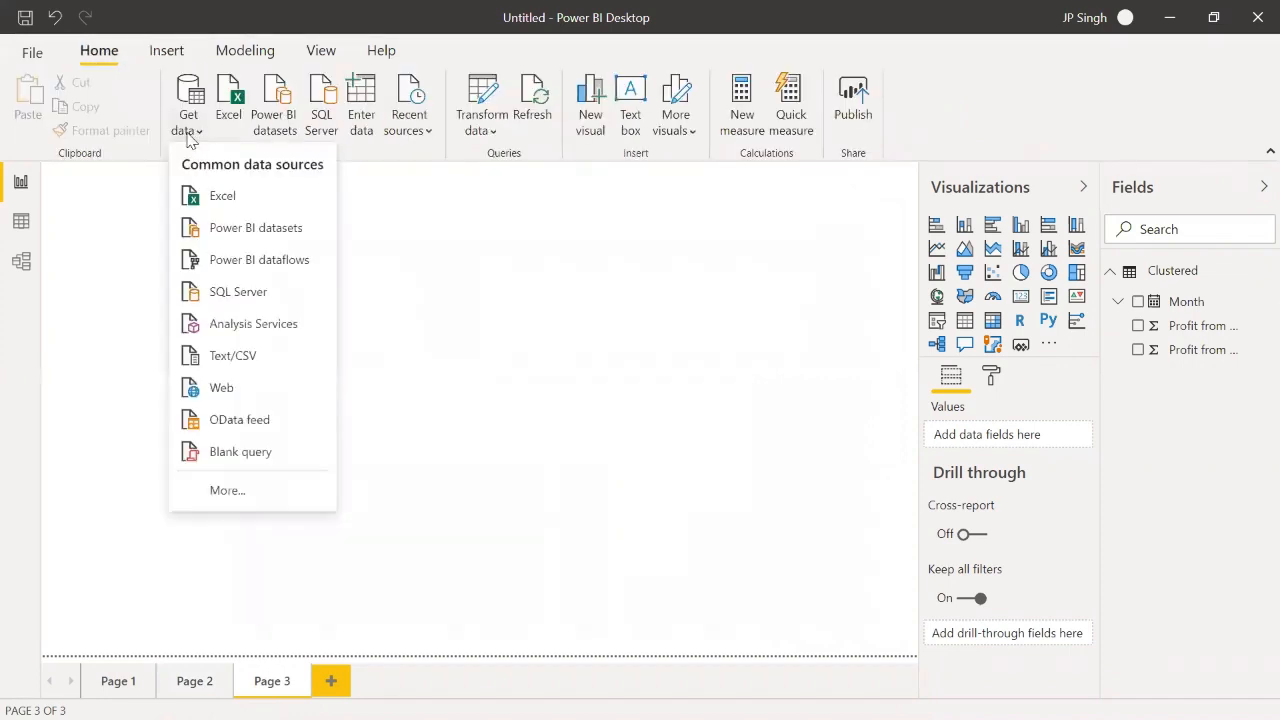
pyautogui.click(215, 197)
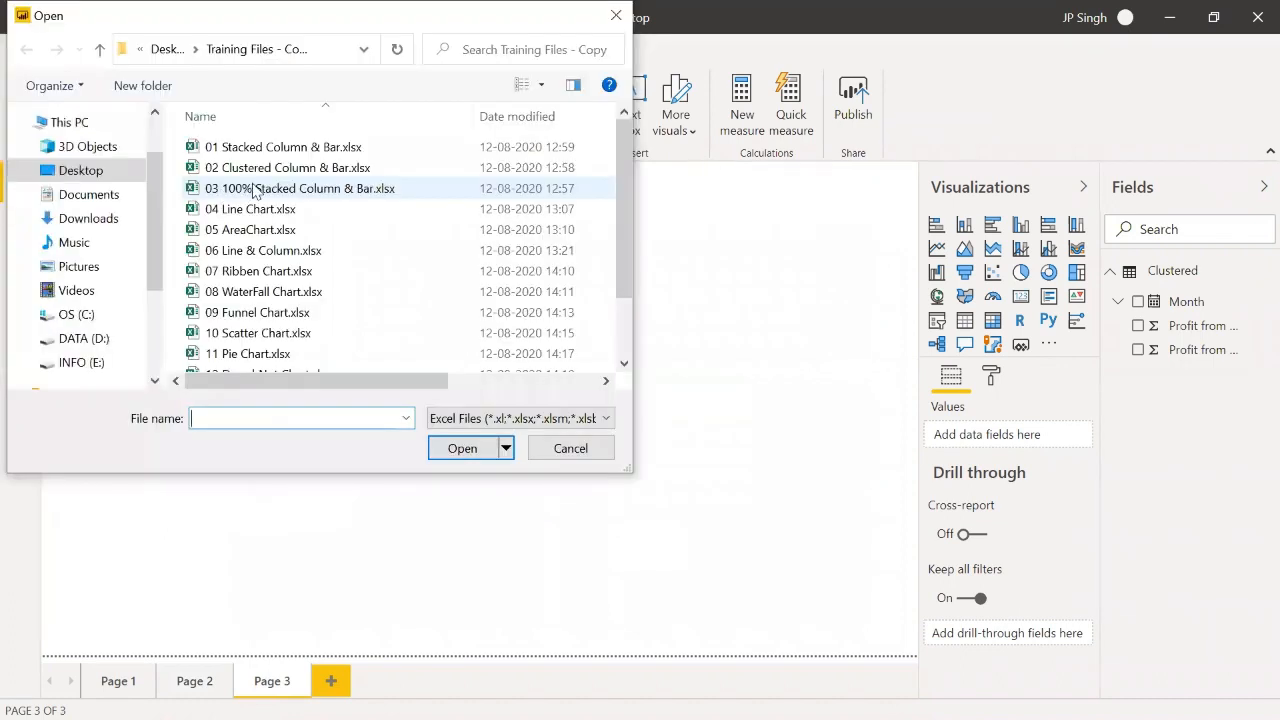
pyautogui.click(254, 190)
pyautogui.click(461, 447)
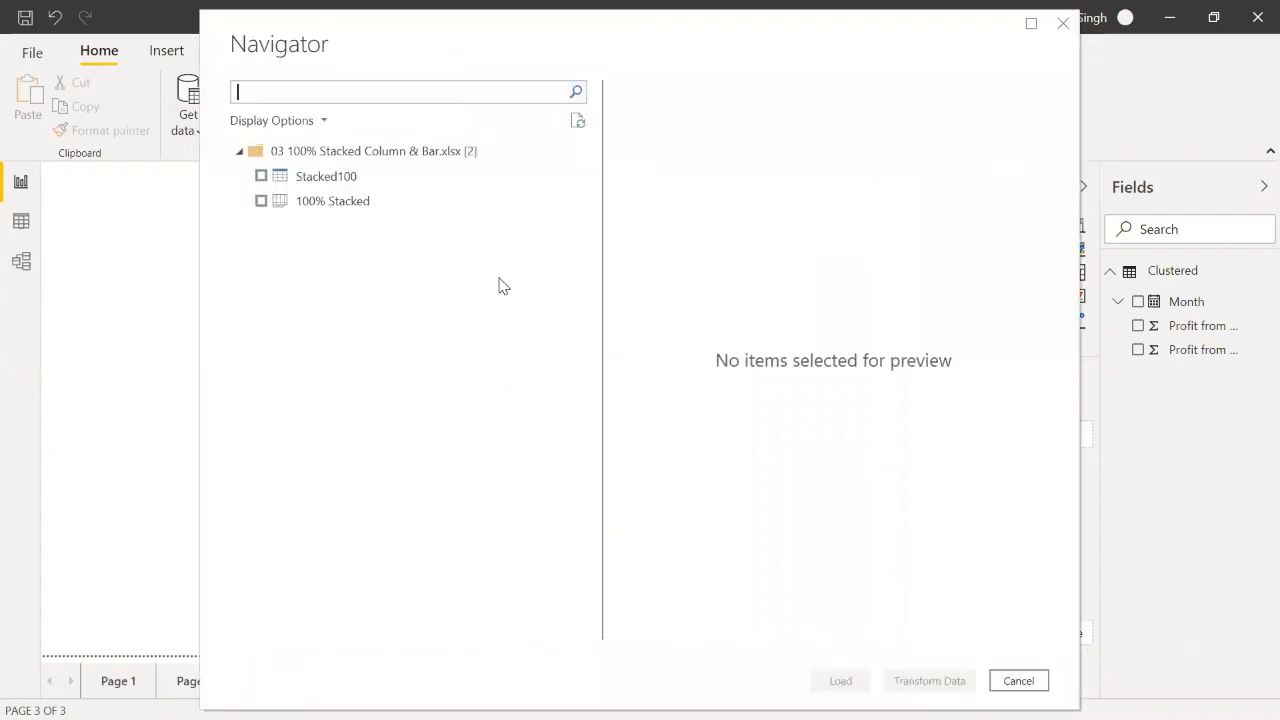
pyautogui.click(262, 177)
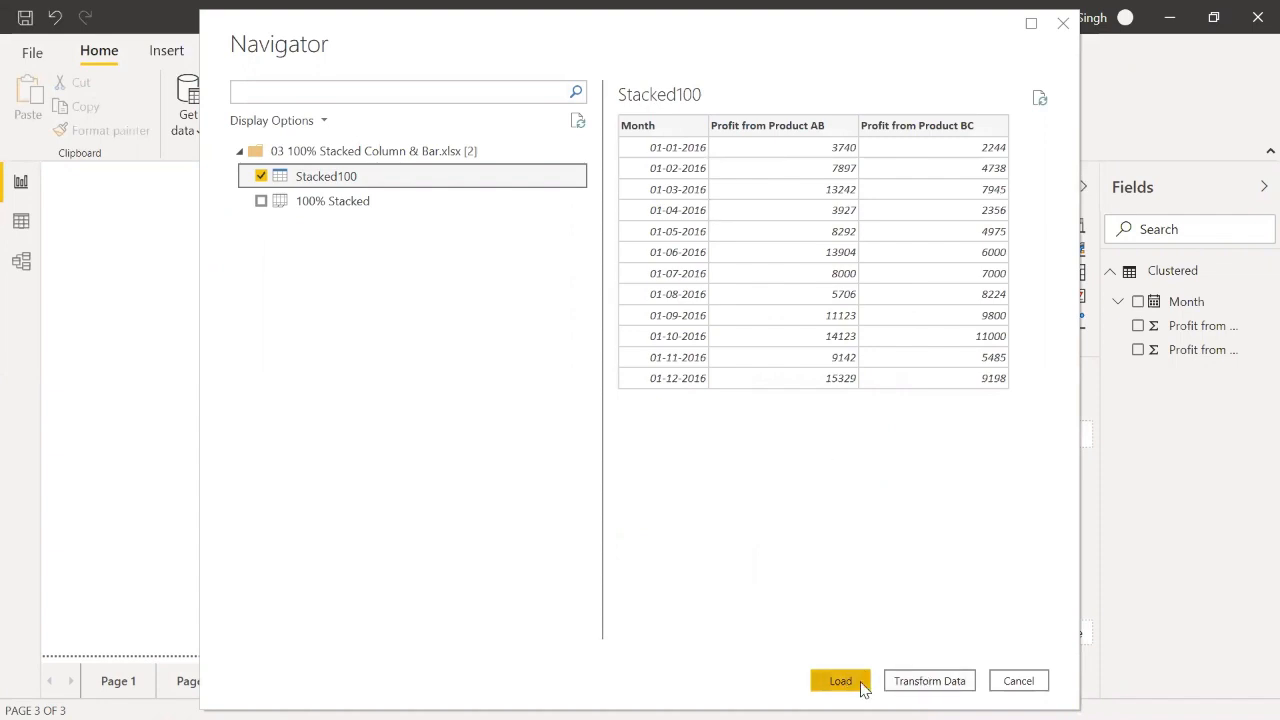
pyautogui.click(840, 681)
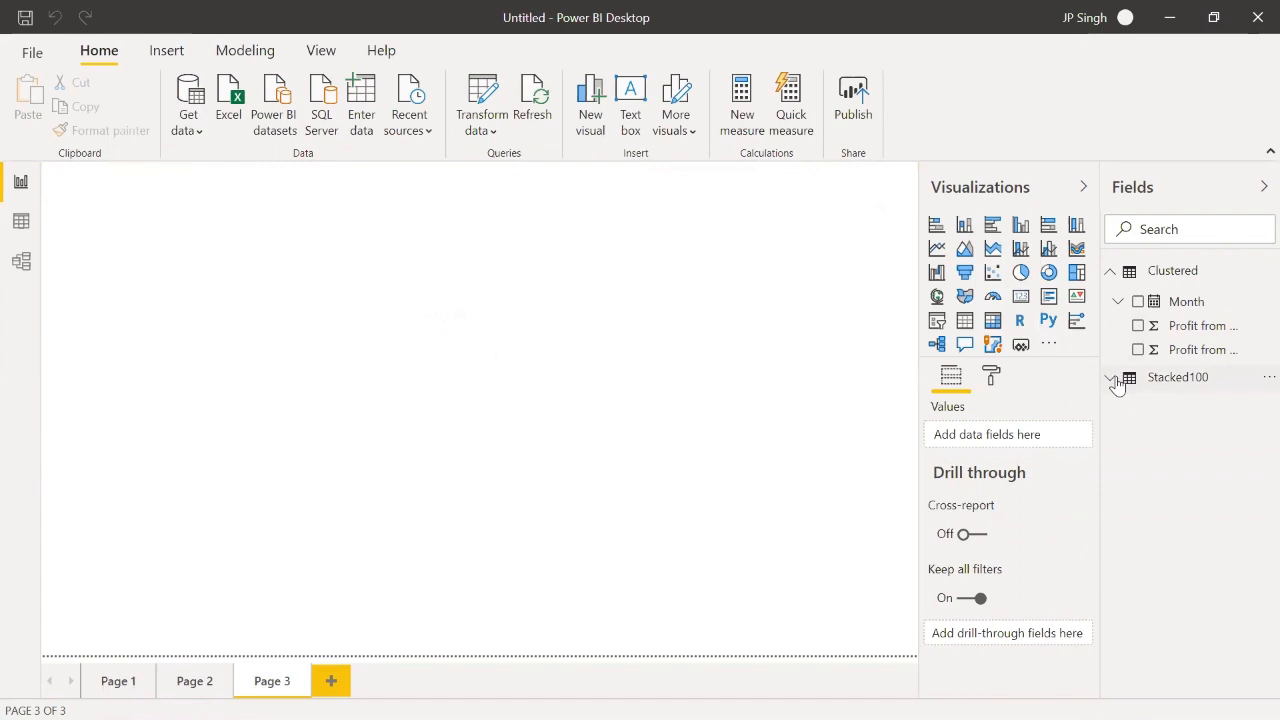
# Step: Insert a 100% stacked column chart on the new page and enlarge it to fill the page, with the Stacked100 fields listed
pyautogui.click(1117, 384)
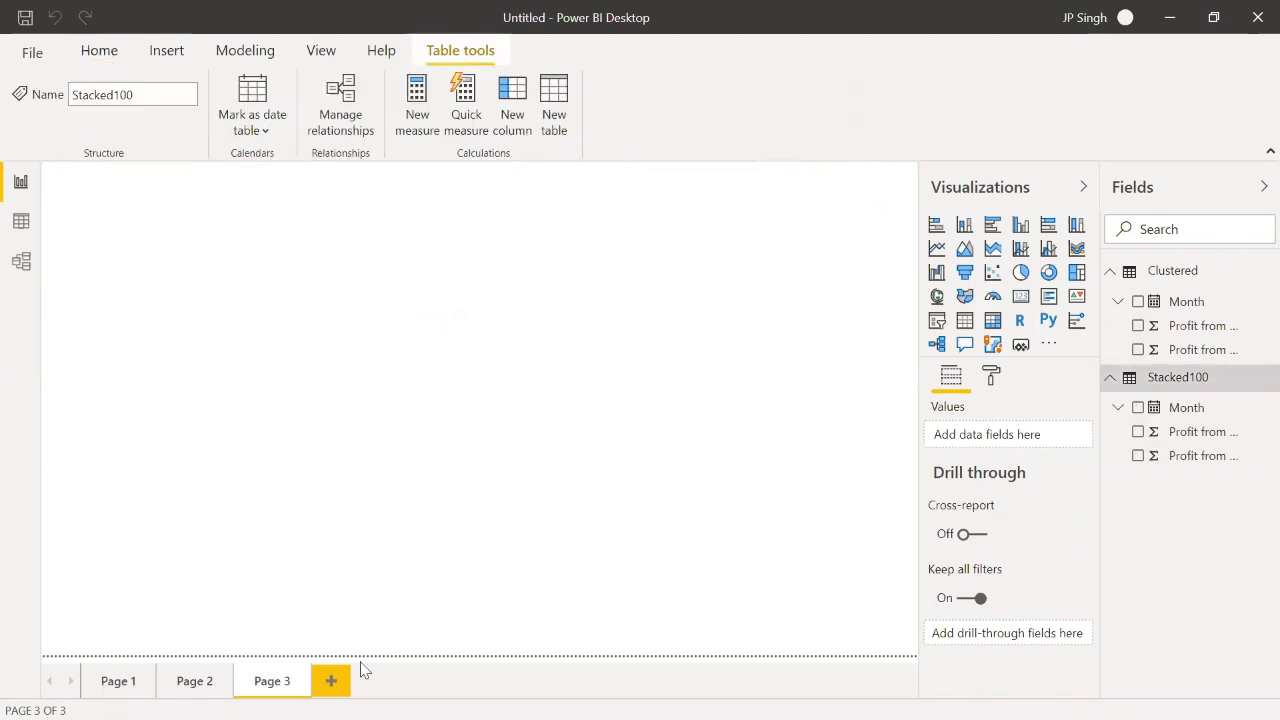
pyautogui.click(1076, 226)
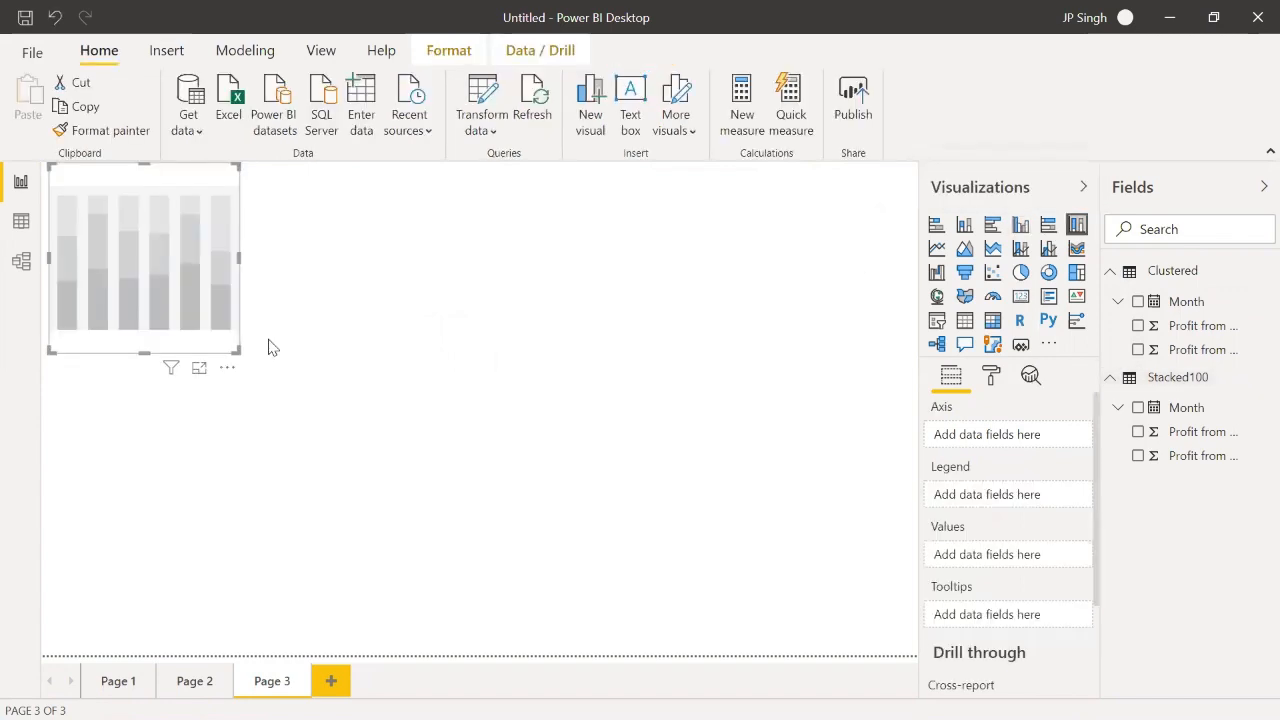
pyautogui.moveTo(236, 350); pyautogui.dragTo(908, 656)
# Step: Assign Stacked100's Month level to the column chart's axis and the Product AB and Product BC profits to its values
pyautogui.click(1118, 407)
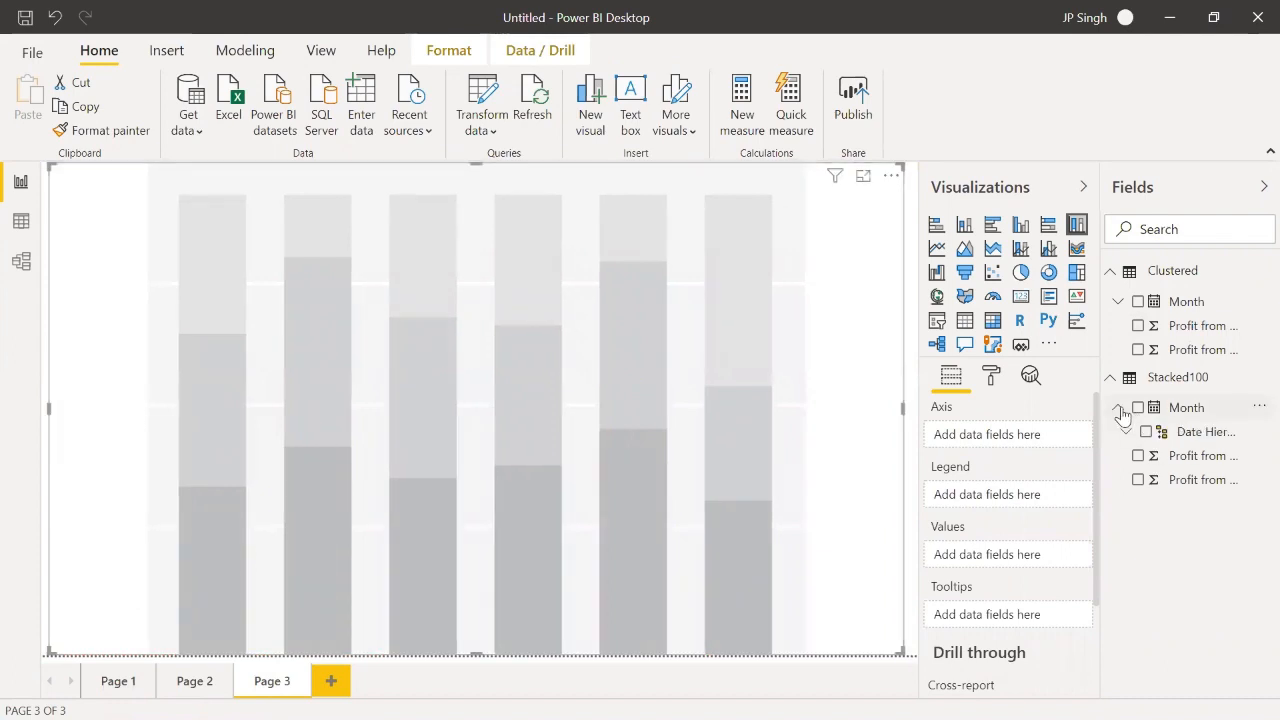
pyautogui.click(1126, 432)
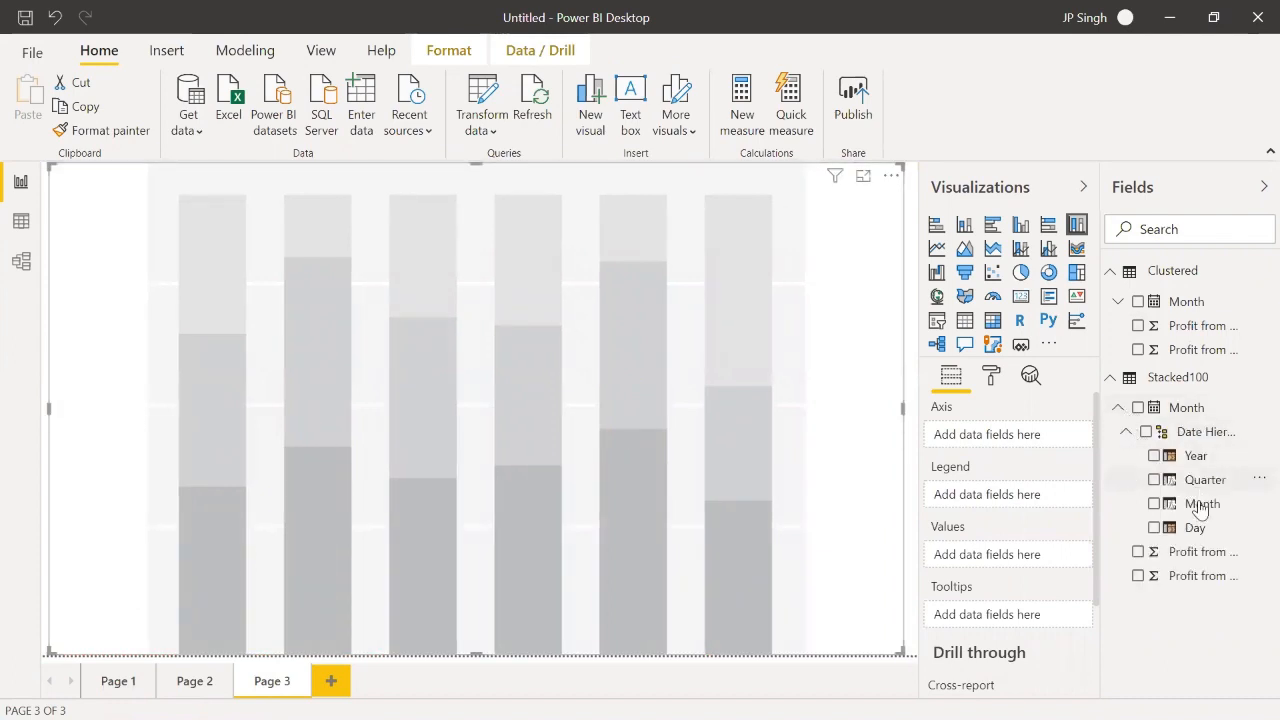
pyautogui.moveTo(1201, 504); pyautogui.dragTo(1016, 441)
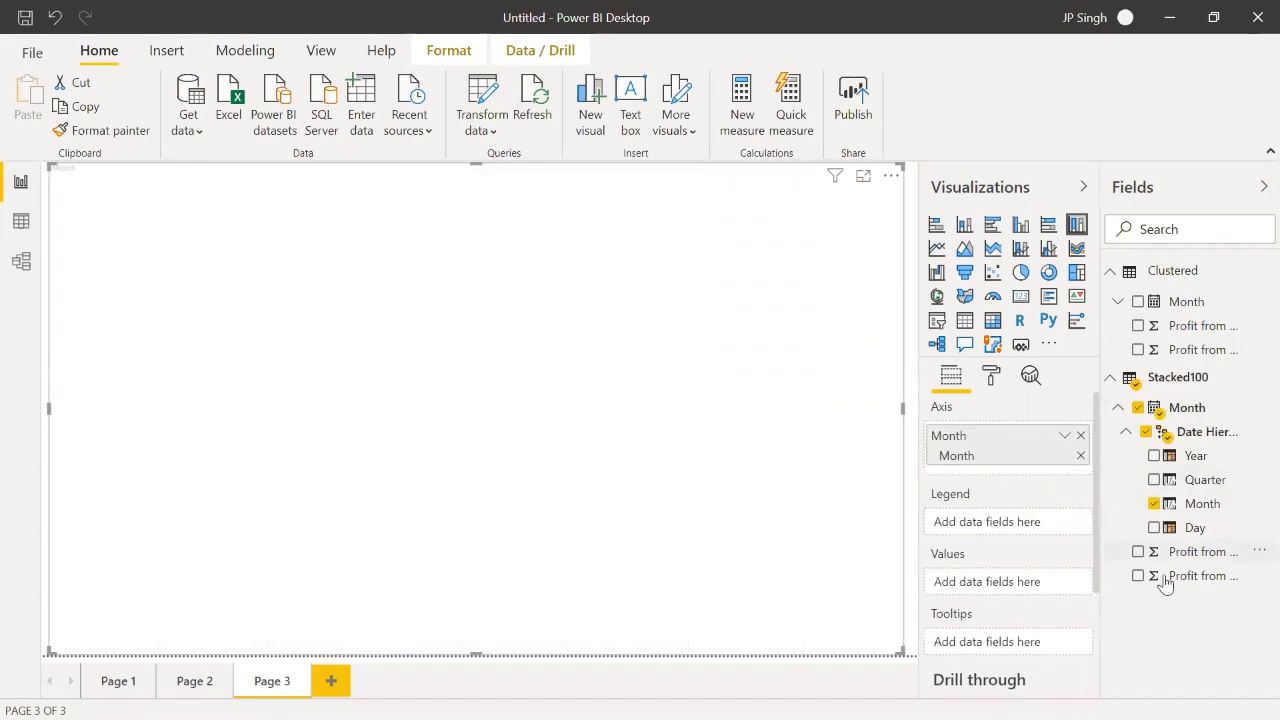
pyautogui.moveTo(1186, 555); pyautogui.dragTo(1016, 587)
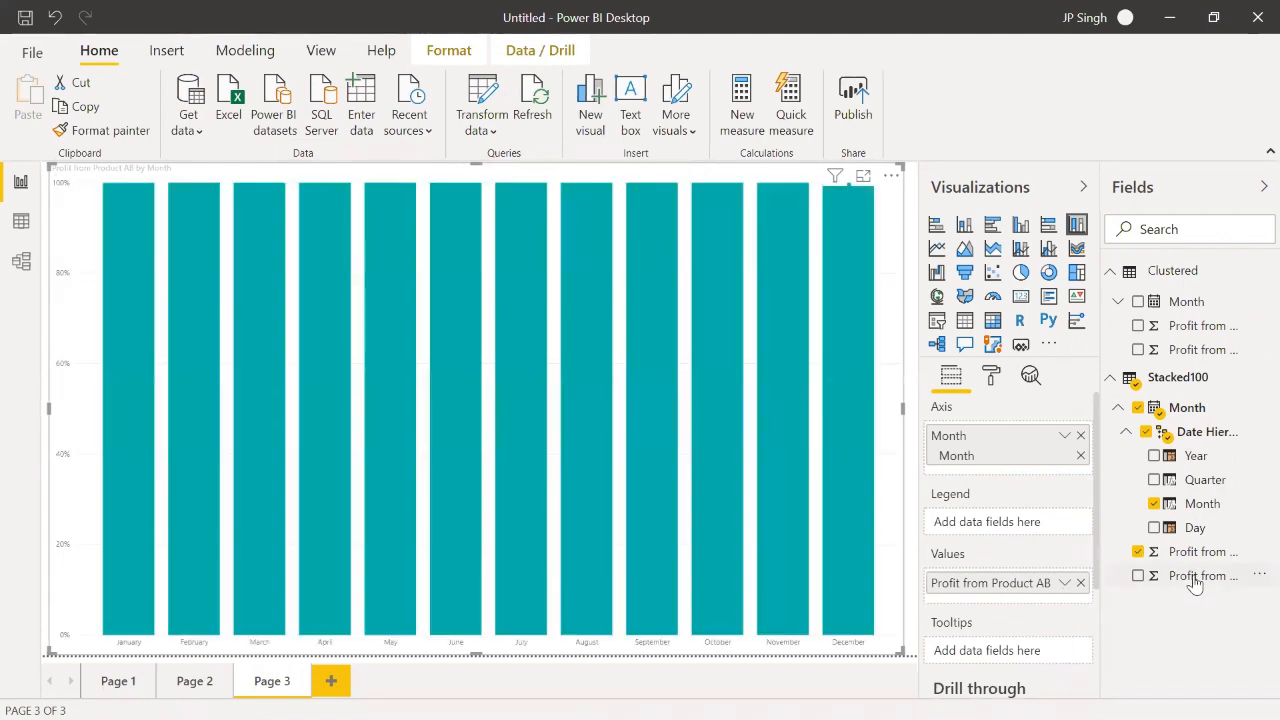
pyautogui.moveTo(1185, 587); pyautogui.dragTo(1040, 598)
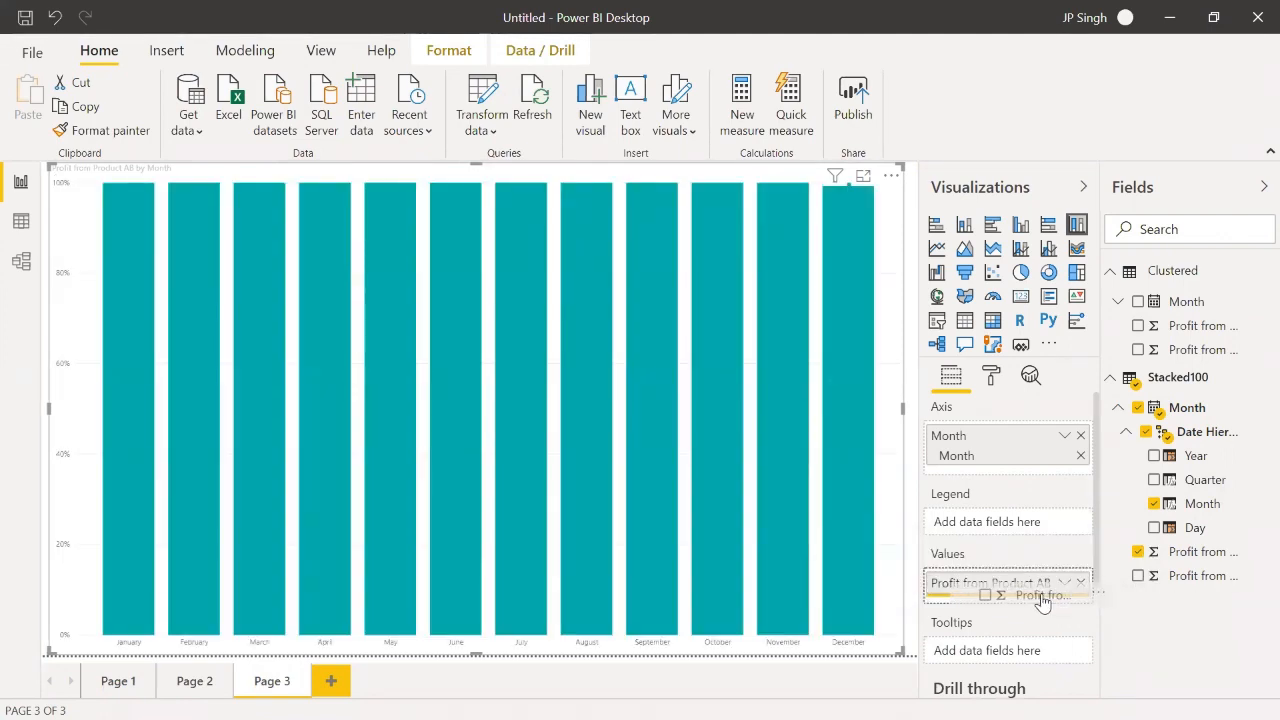
pyautogui.moveTo(1042, 599); pyautogui.dragTo(1043, 601)
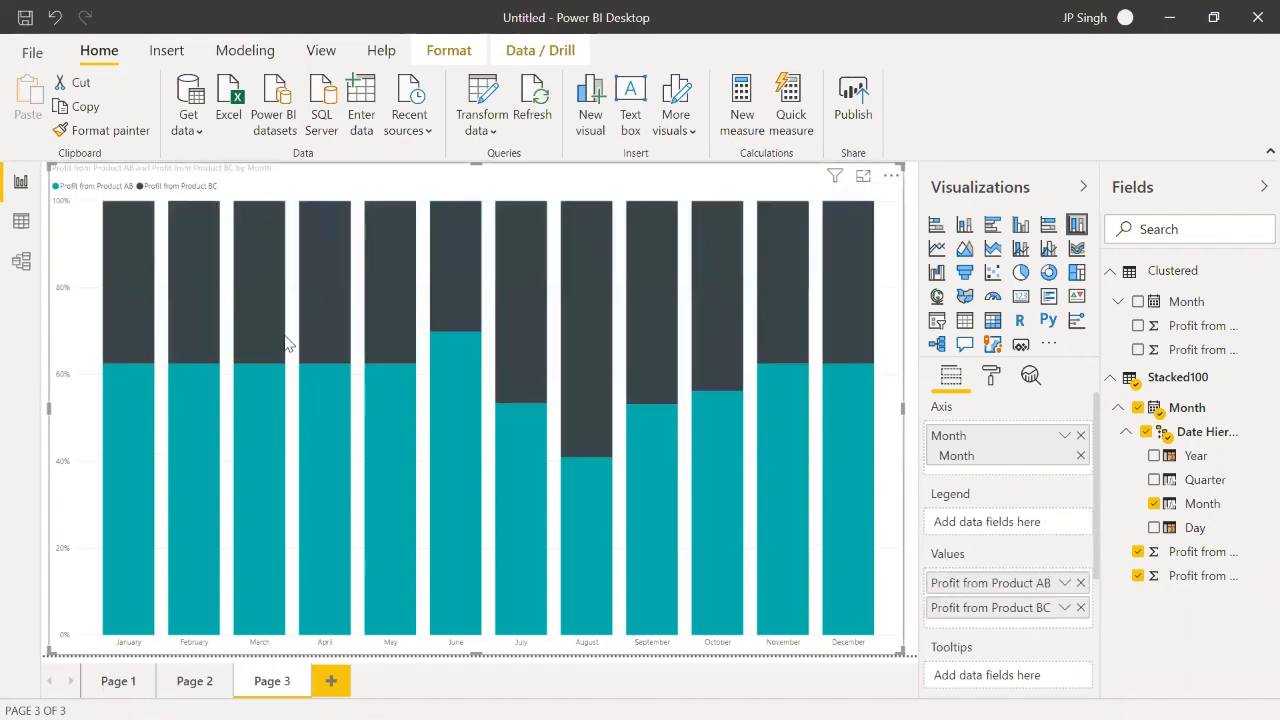
# Step: Turn on data labels for the 100% stacked column chart
pyautogui.moveTo(300, 365)
pyautogui.click(992, 378)
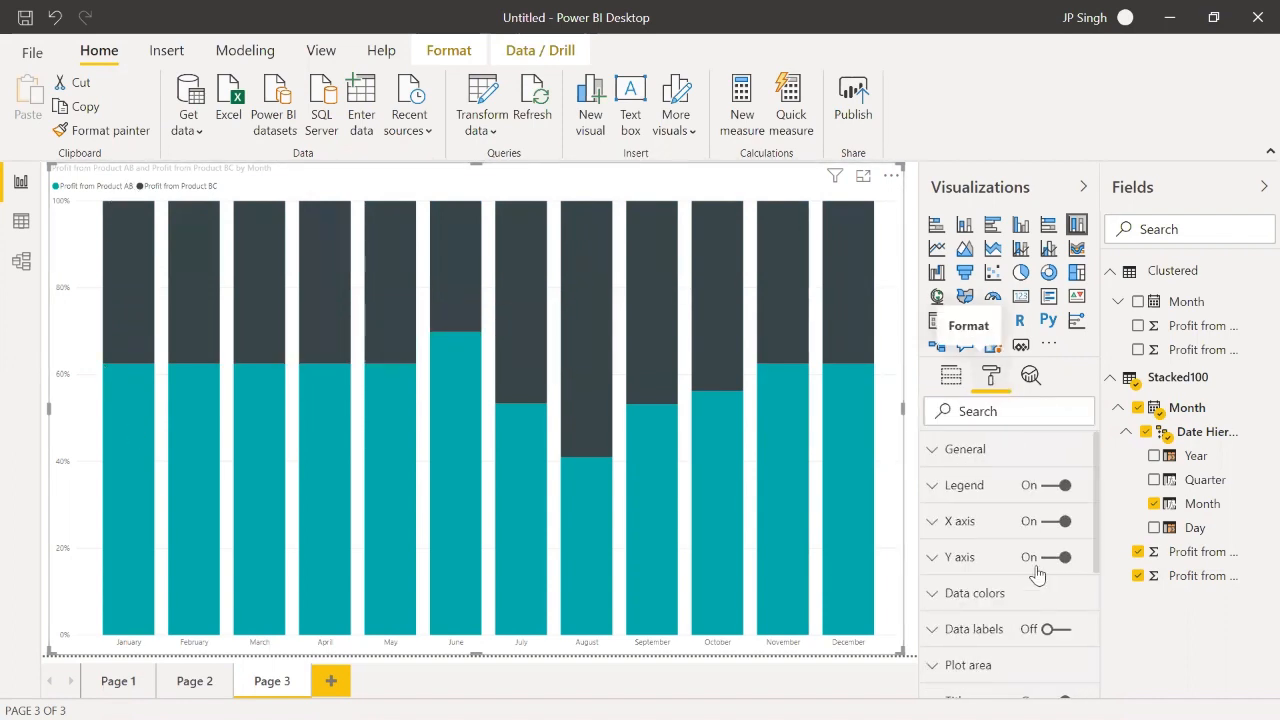
pyautogui.click(1058, 632)
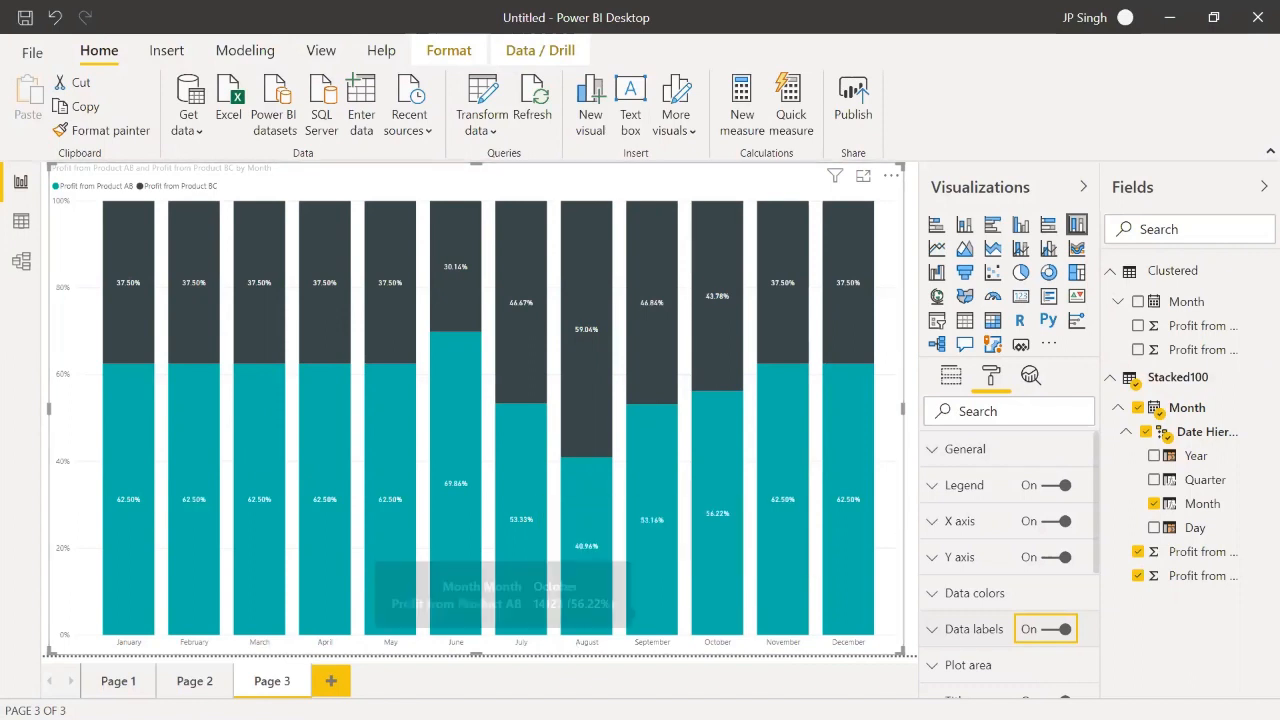
# Step: Add another report page, insert a pie chart and enlarge it to nearly fill the page
pyautogui.click(330, 681)
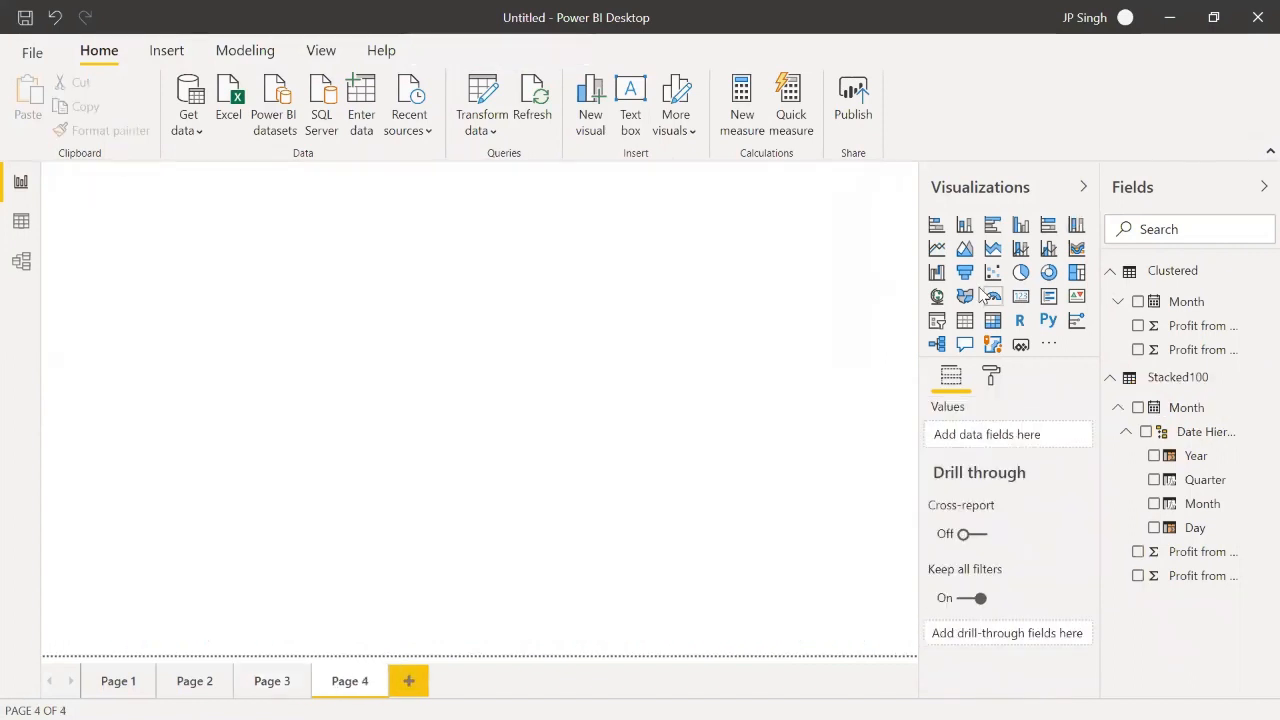
pyautogui.click(1020, 272)
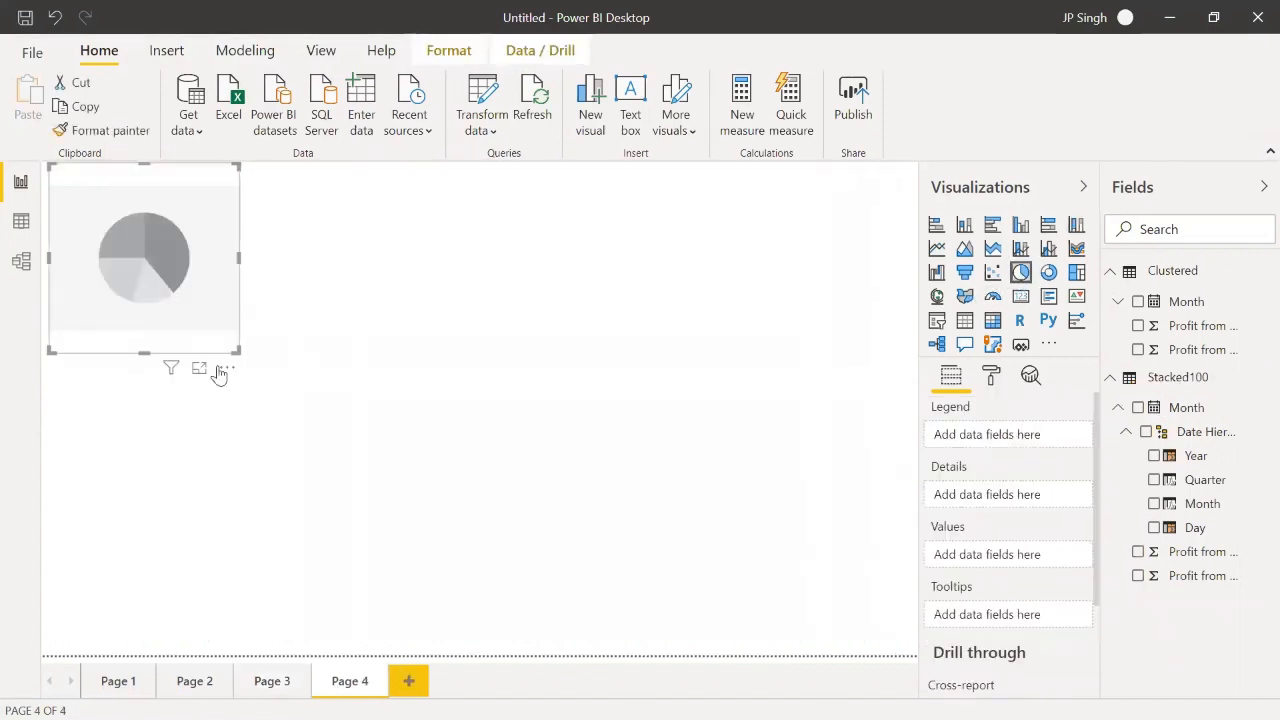
pyautogui.moveTo(238, 351); pyautogui.dragTo(890, 640)
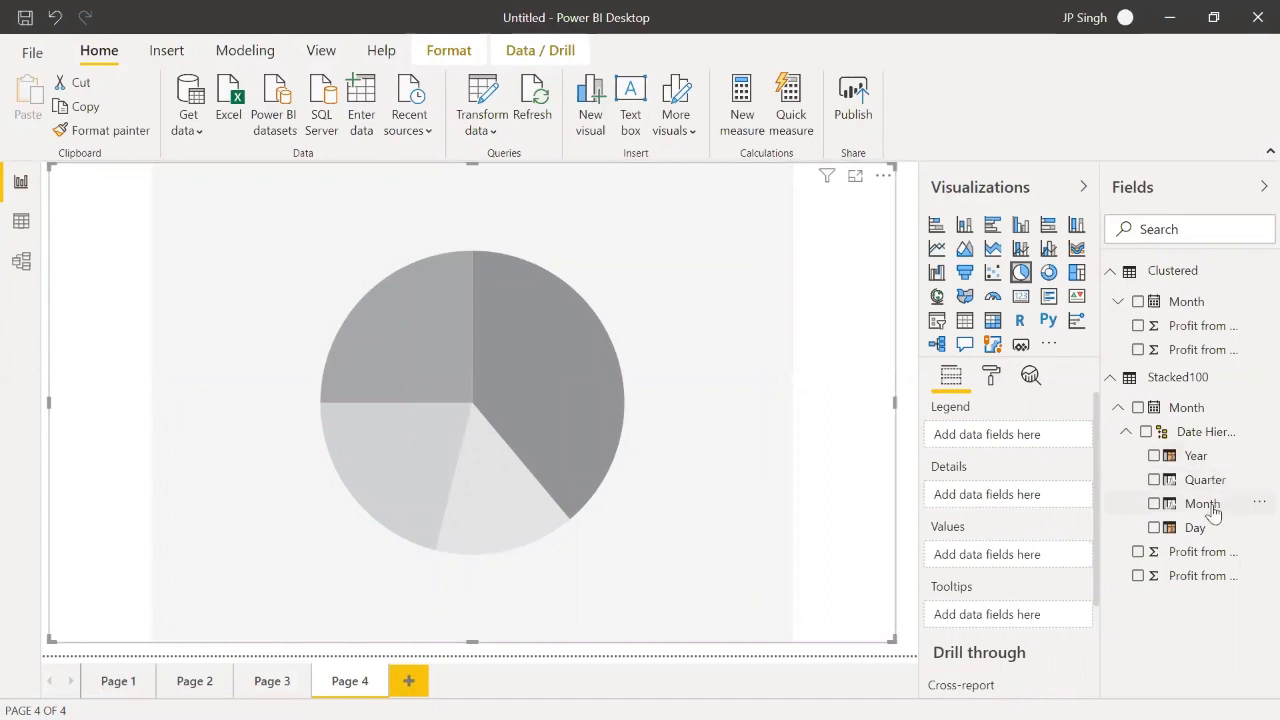
# Step: Use Stacked100's Month level as the pie chart's legend and the Product AB and Product BC profits as its values
pyautogui.moveTo(1213, 512); pyautogui.dragTo(1020, 436)
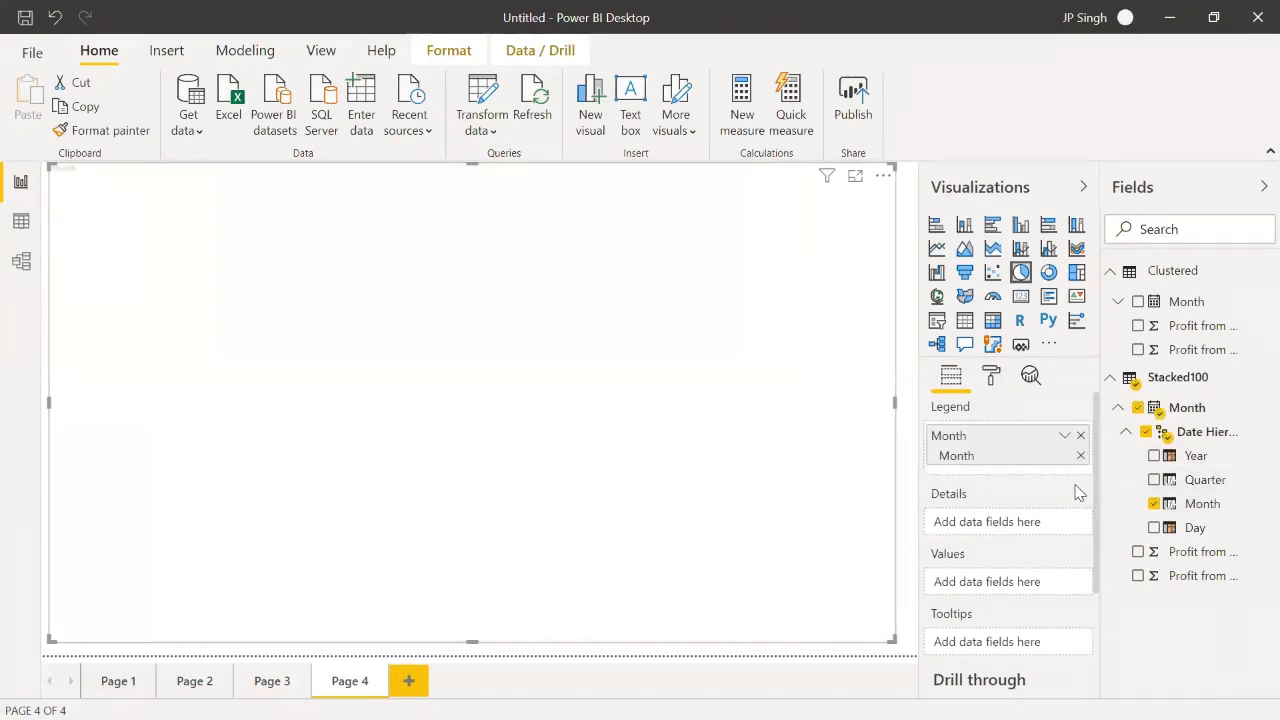
pyautogui.moveTo(1212, 563); pyautogui.dragTo(1020, 582)
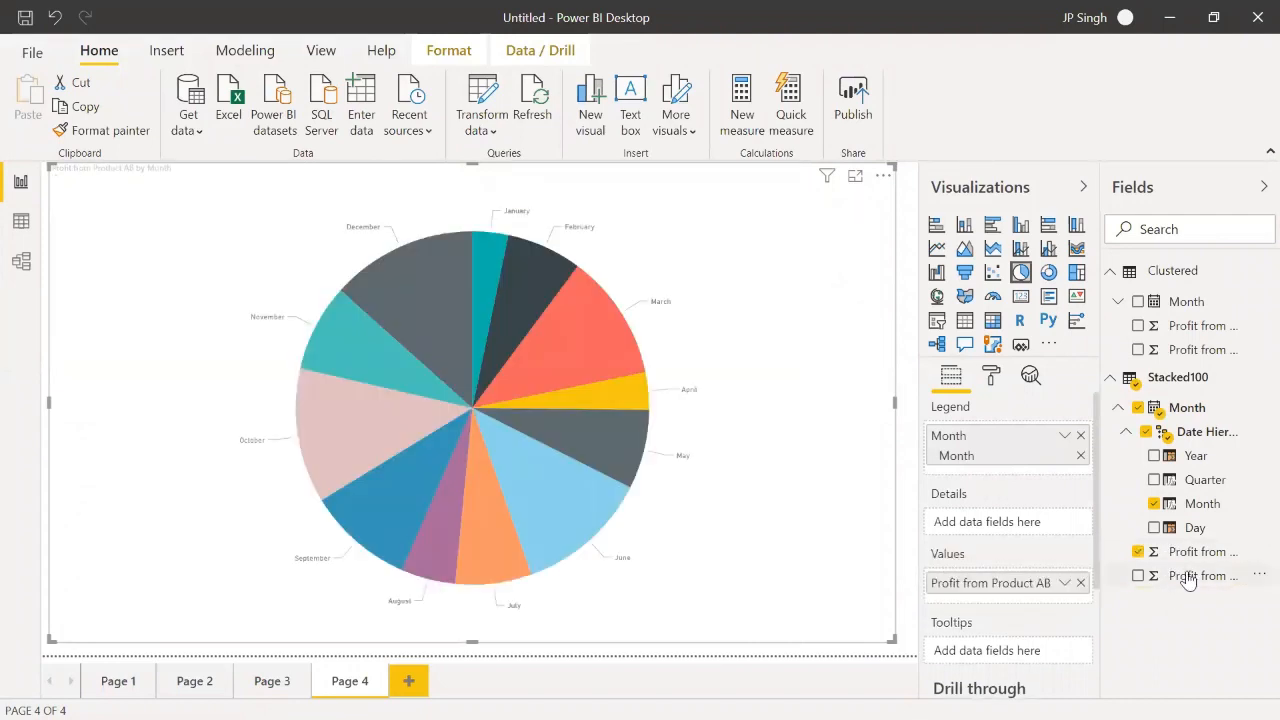
pyautogui.moveTo(1189, 581); pyautogui.dragTo(1008, 597)
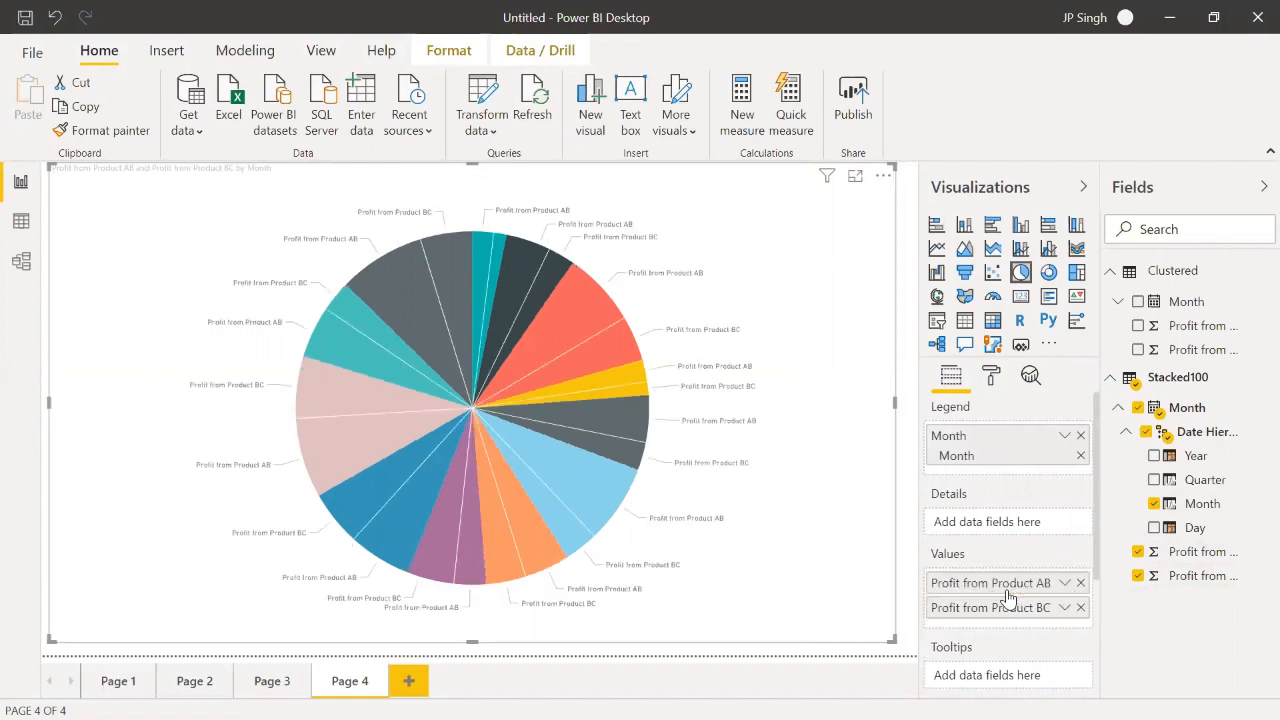
pyautogui.moveTo(526, 258)
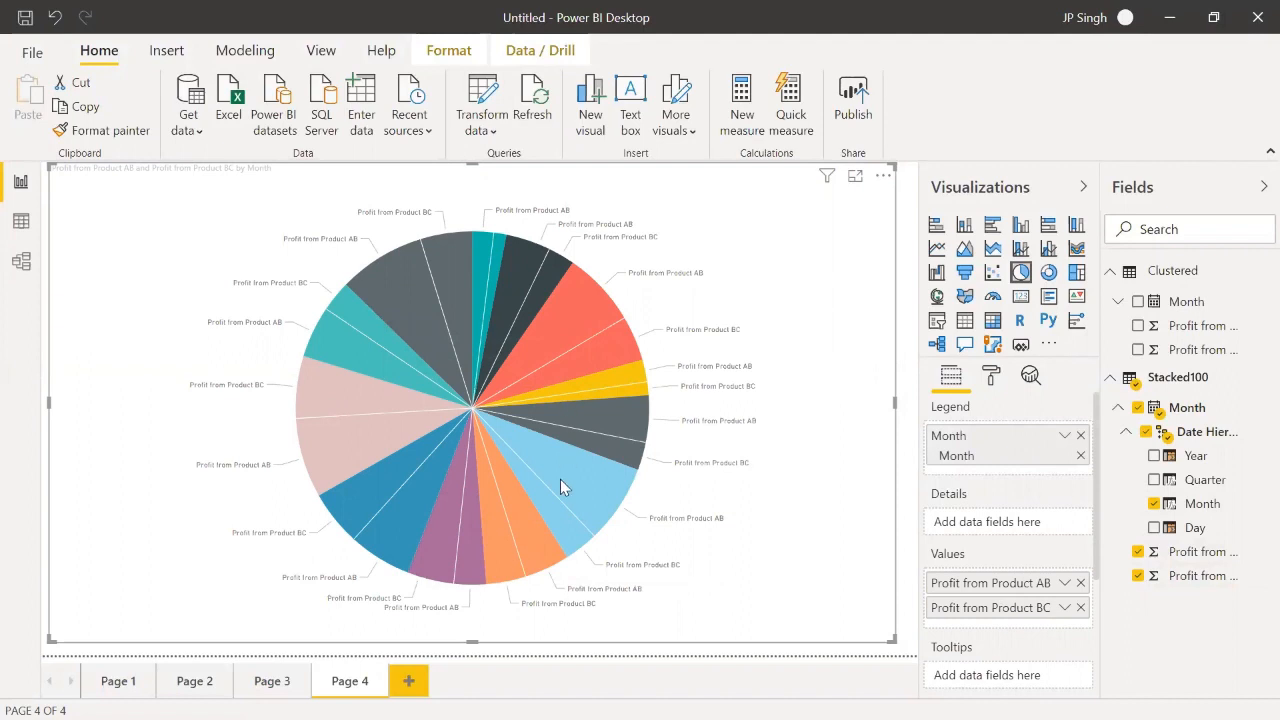
pyautogui.moveTo(561, 481)
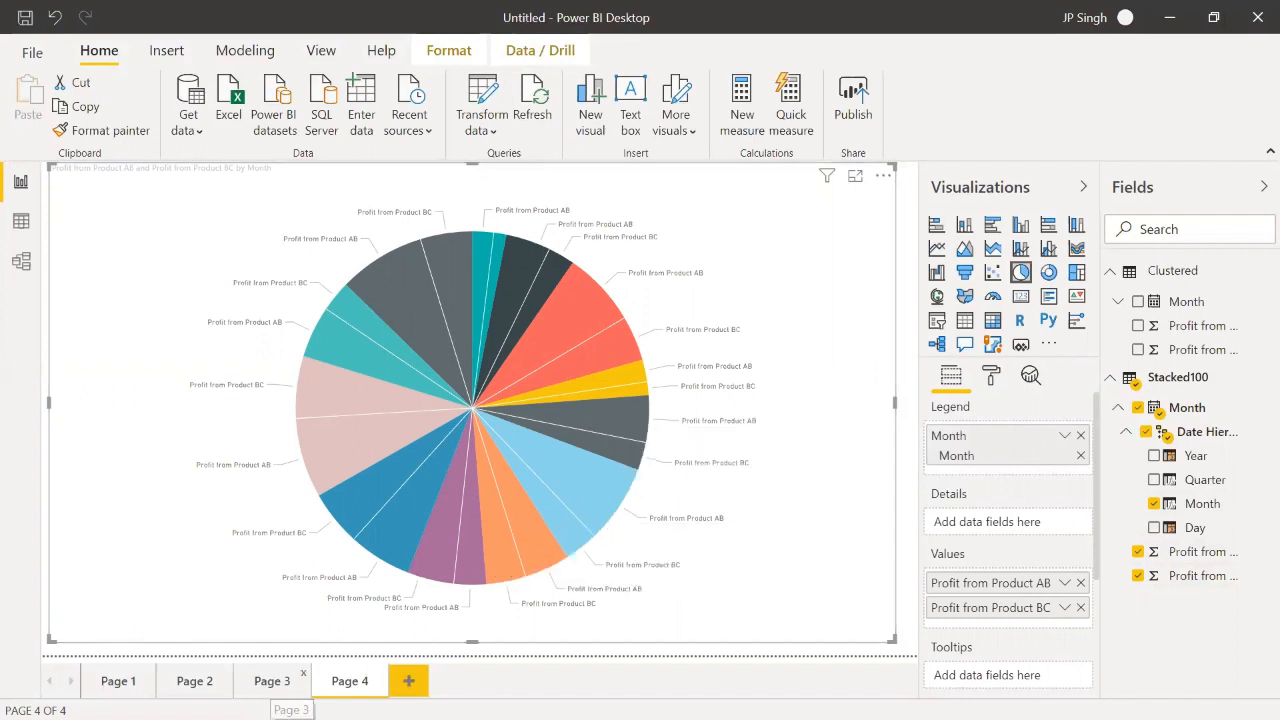
# Step: Add another report page after Page 4, insert a 100% stacked column chart and enlarge it to nearly fill the page
pyautogui.click(272, 681)
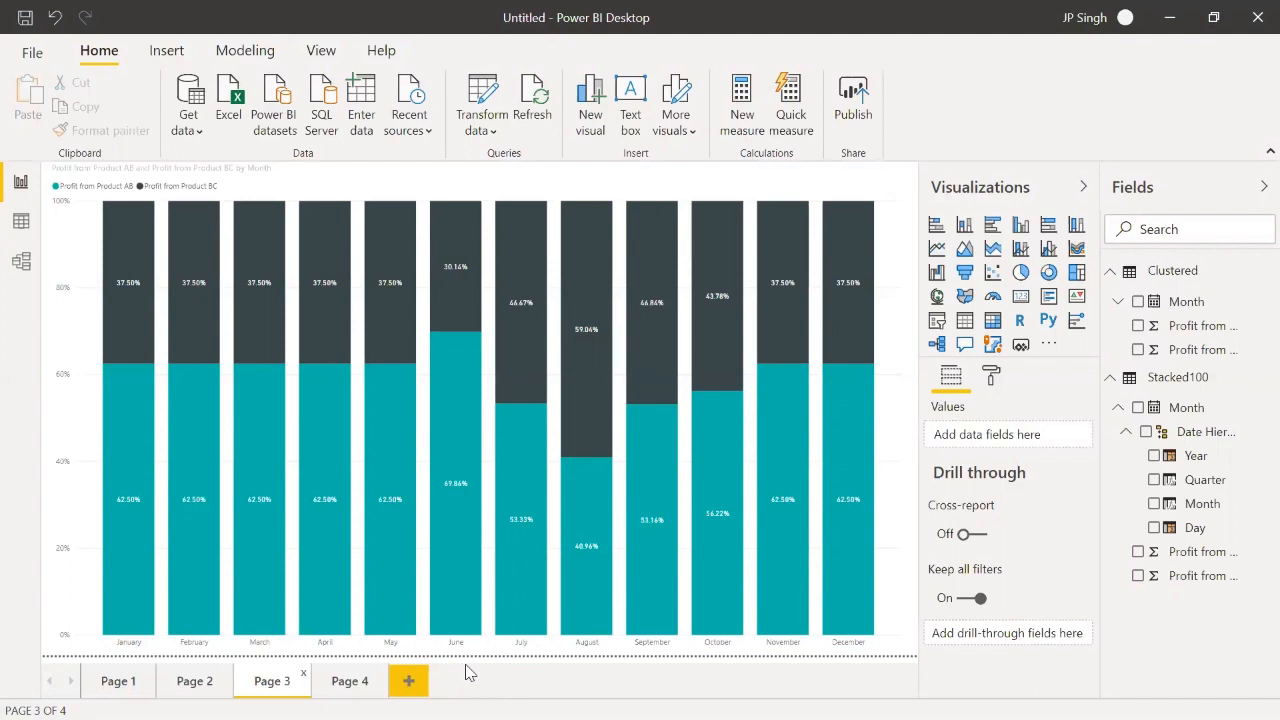
pyautogui.click(415, 683)
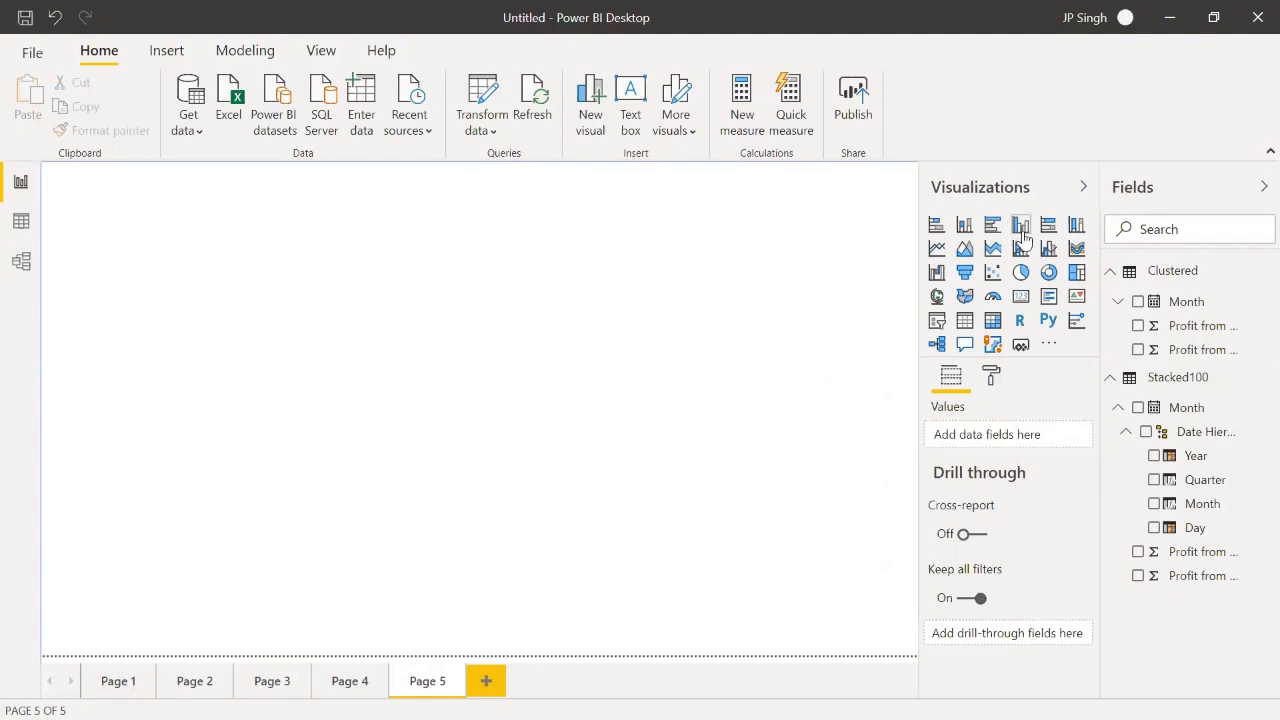
pyautogui.click(1077, 226)
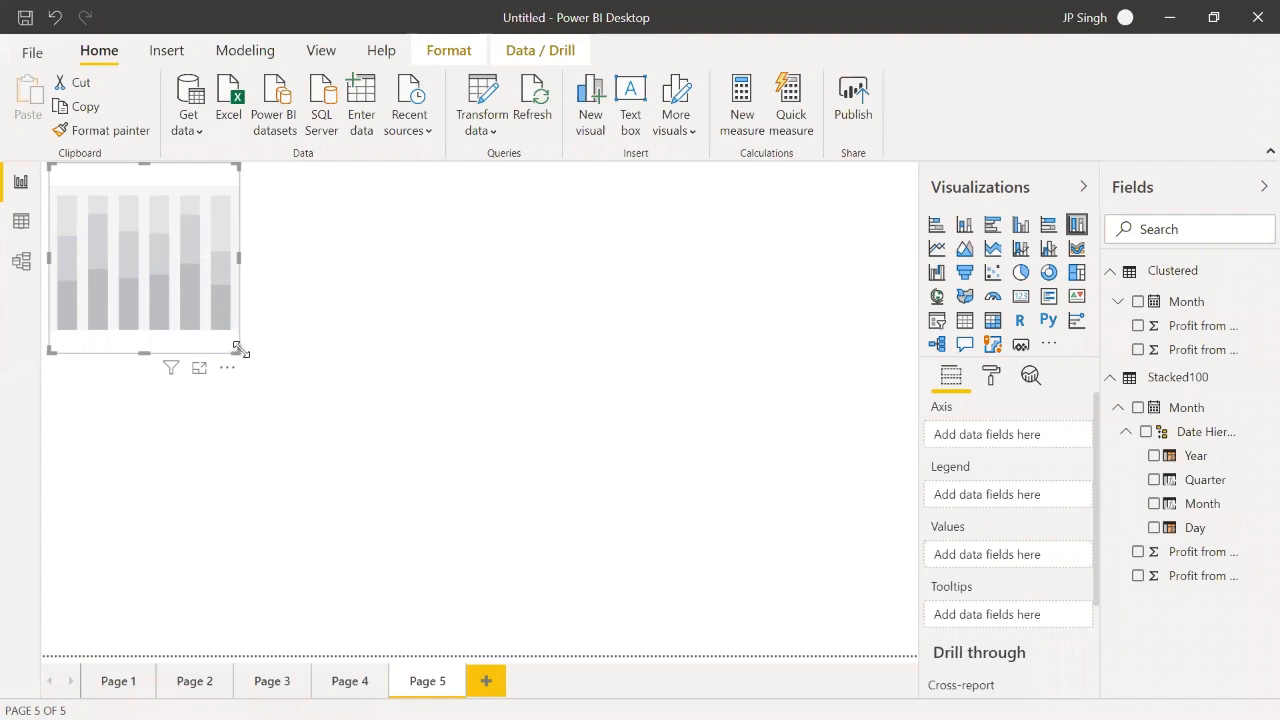
pyautogui.moveTo(236, 354); pyautogui.dragTo(882, 622)
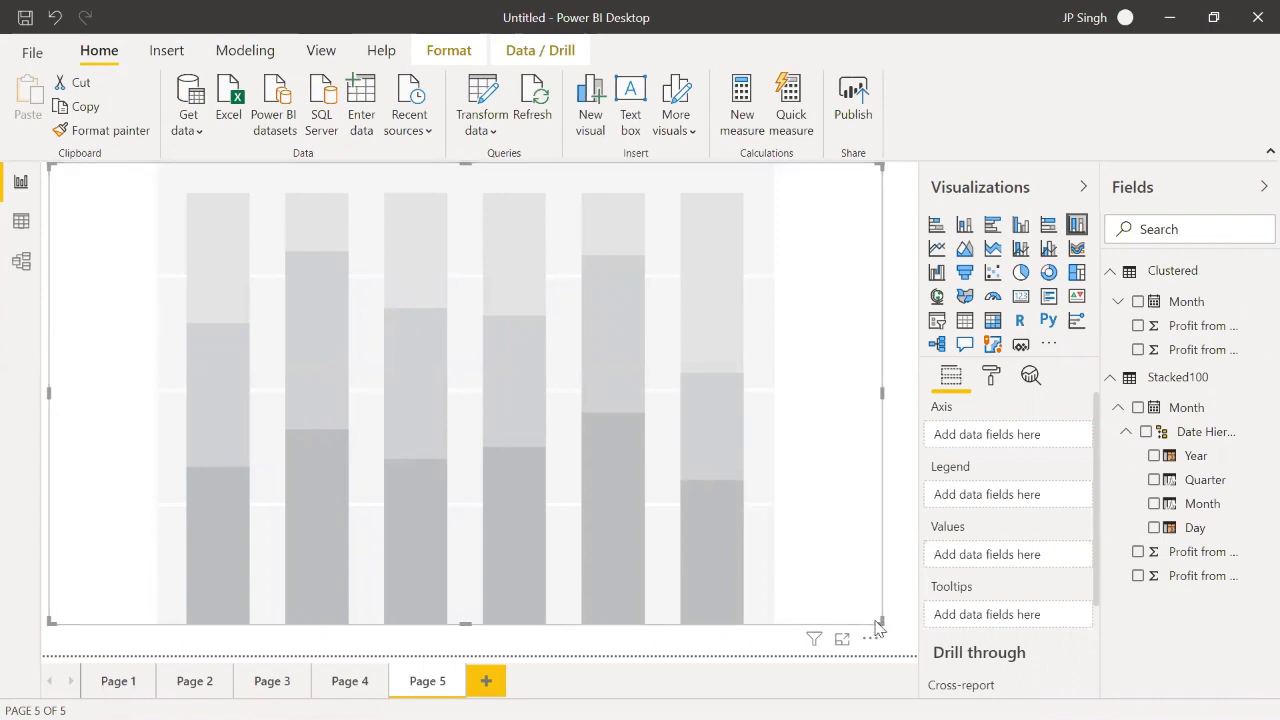
# Step: Set the page view to Fit to page and stretch the empty chart out to the page's lower-right corner
pyautogui.click(329, 53)
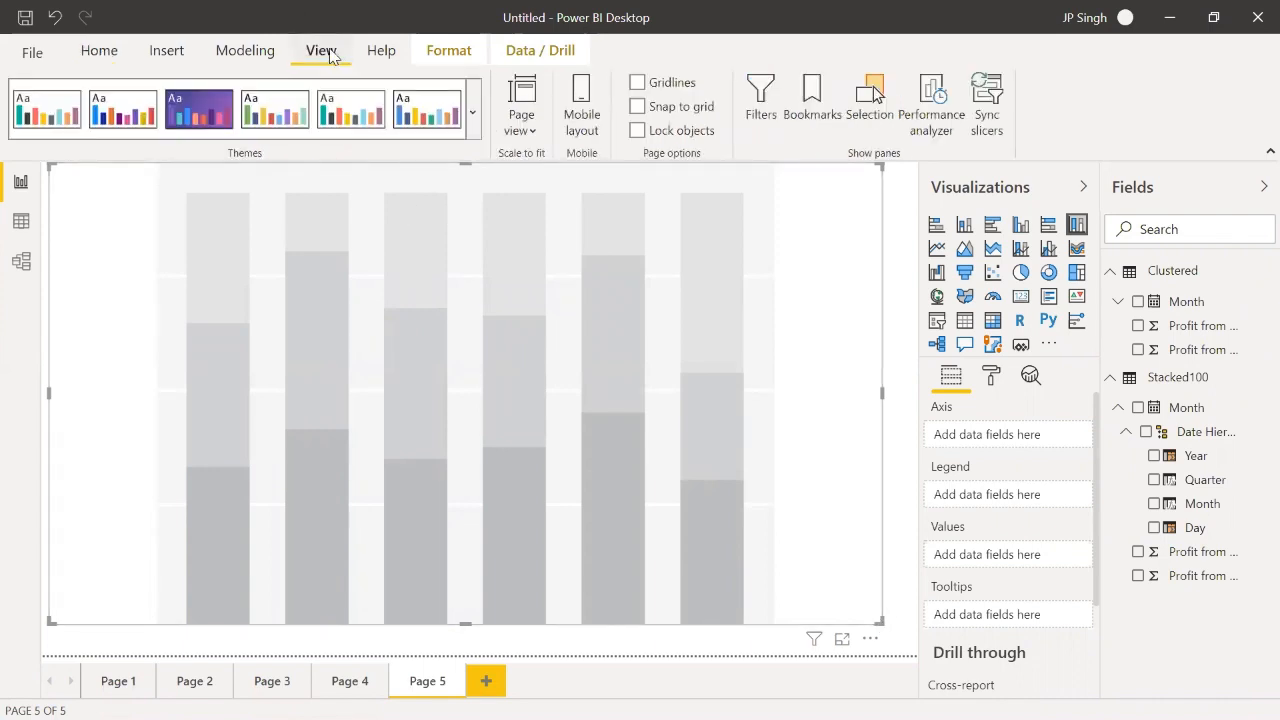
pyautogui.click(524, 122)
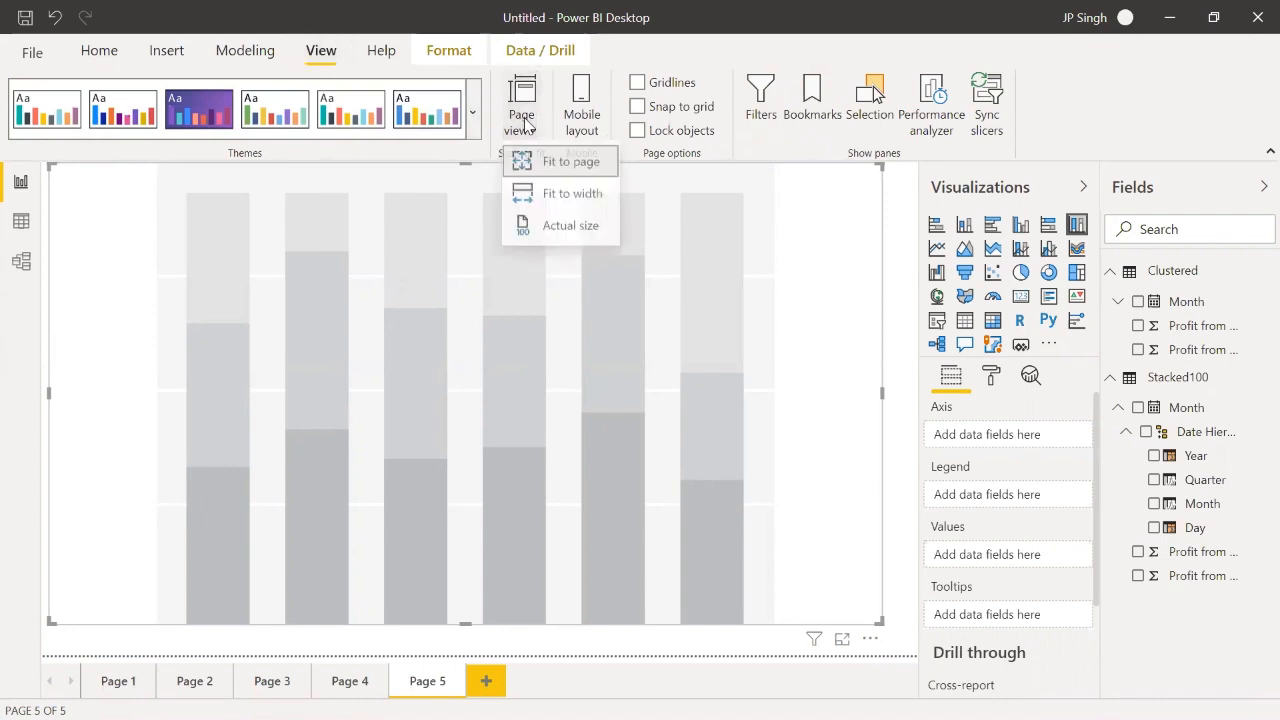
pyautogui.click(541, 166)
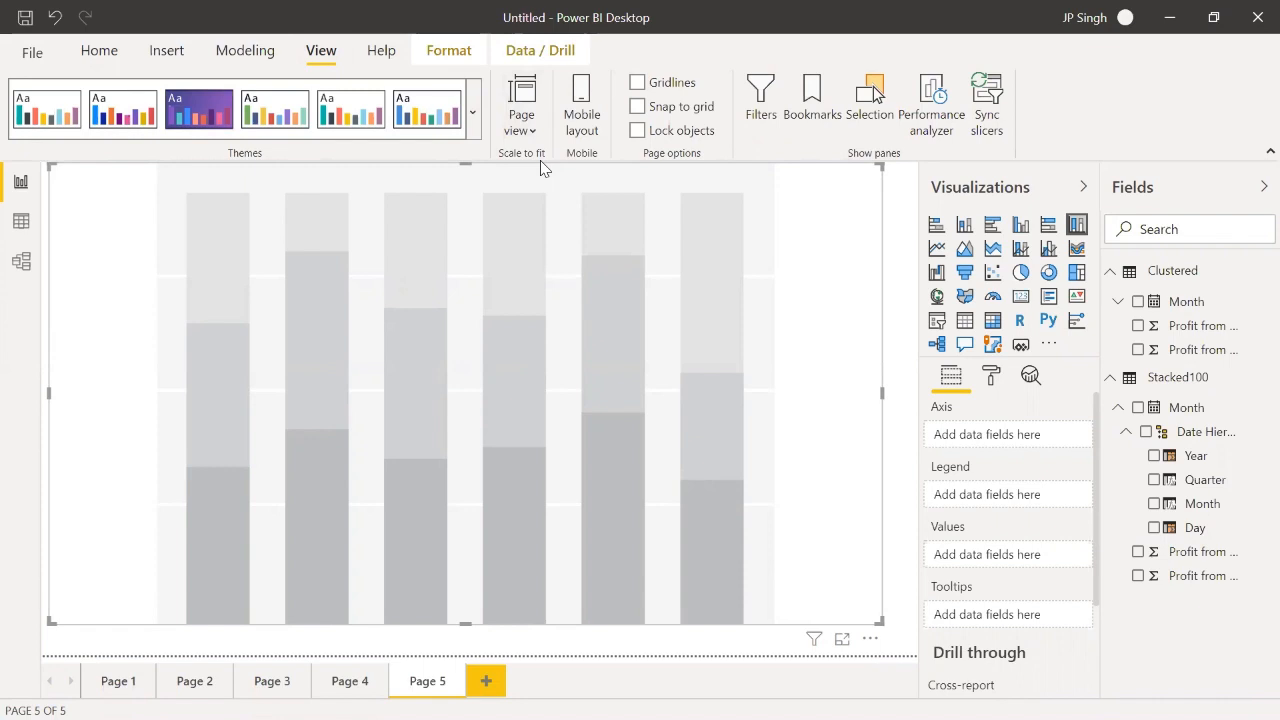
pyautogui.click(526, 132)
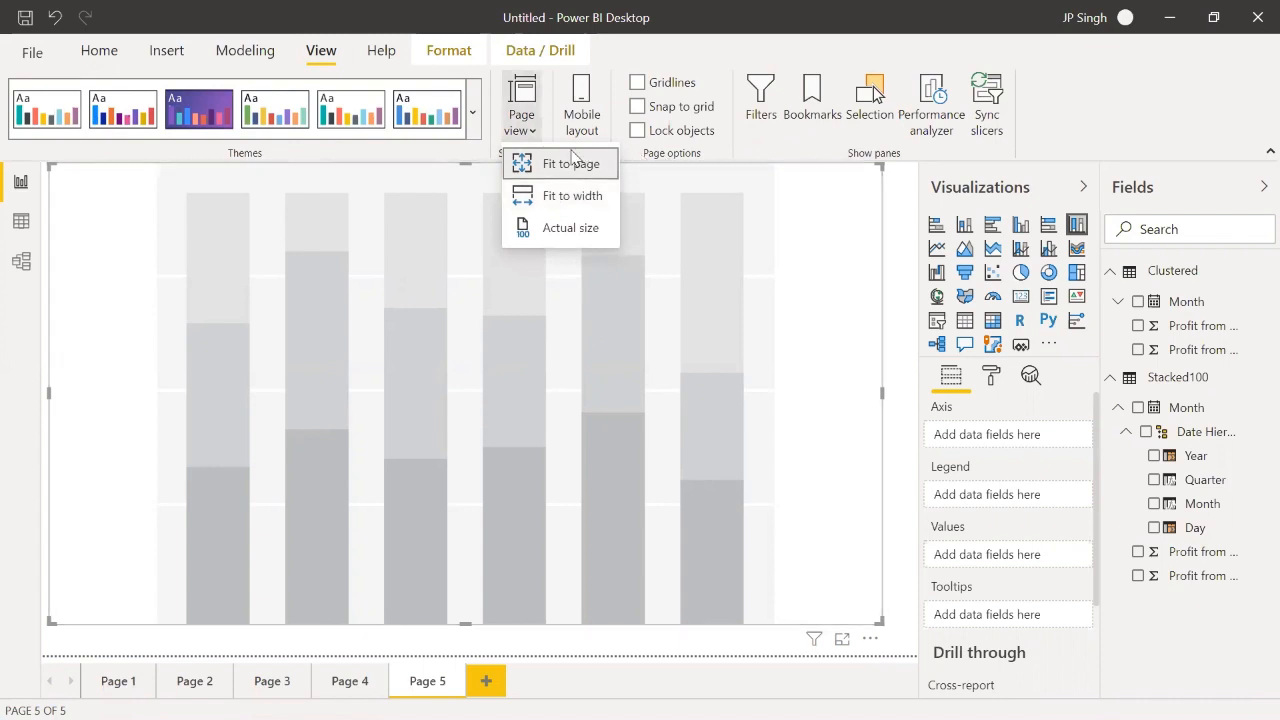
pyautogui.click(525, 164)
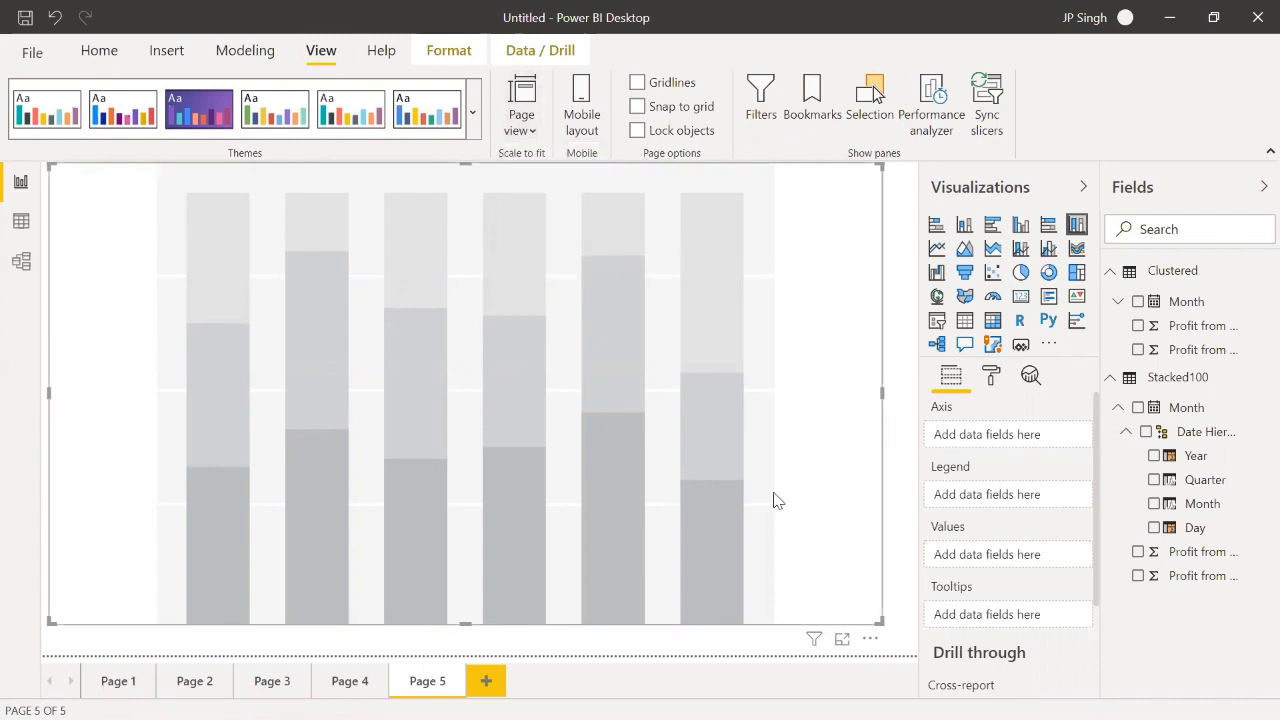
pyautogui.moveTo(869, 617); pyautogui.dragTo(909, 648)
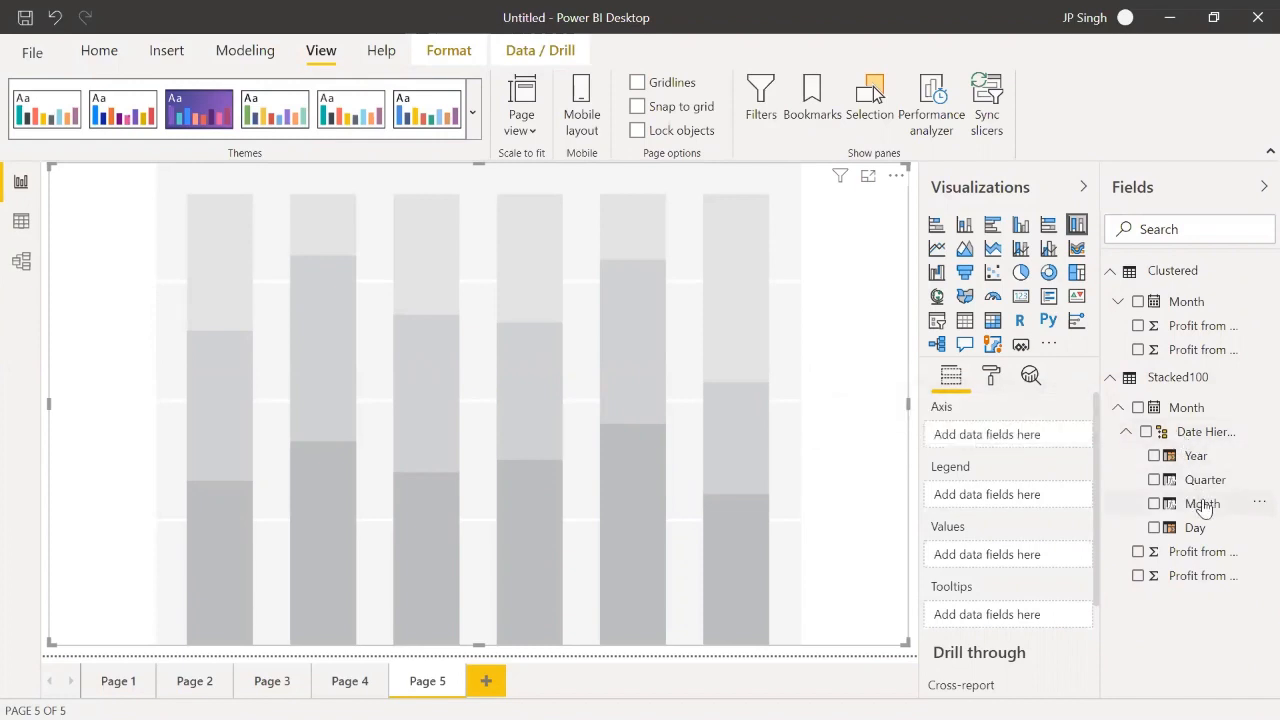
# Step: Use Stacked100's Month level as the chart's axis and Profit from Product AB and Profit from Product BC as its values
pyautogui.moveTo(1203, 507); pyautogui.dragTo(1022, 442)
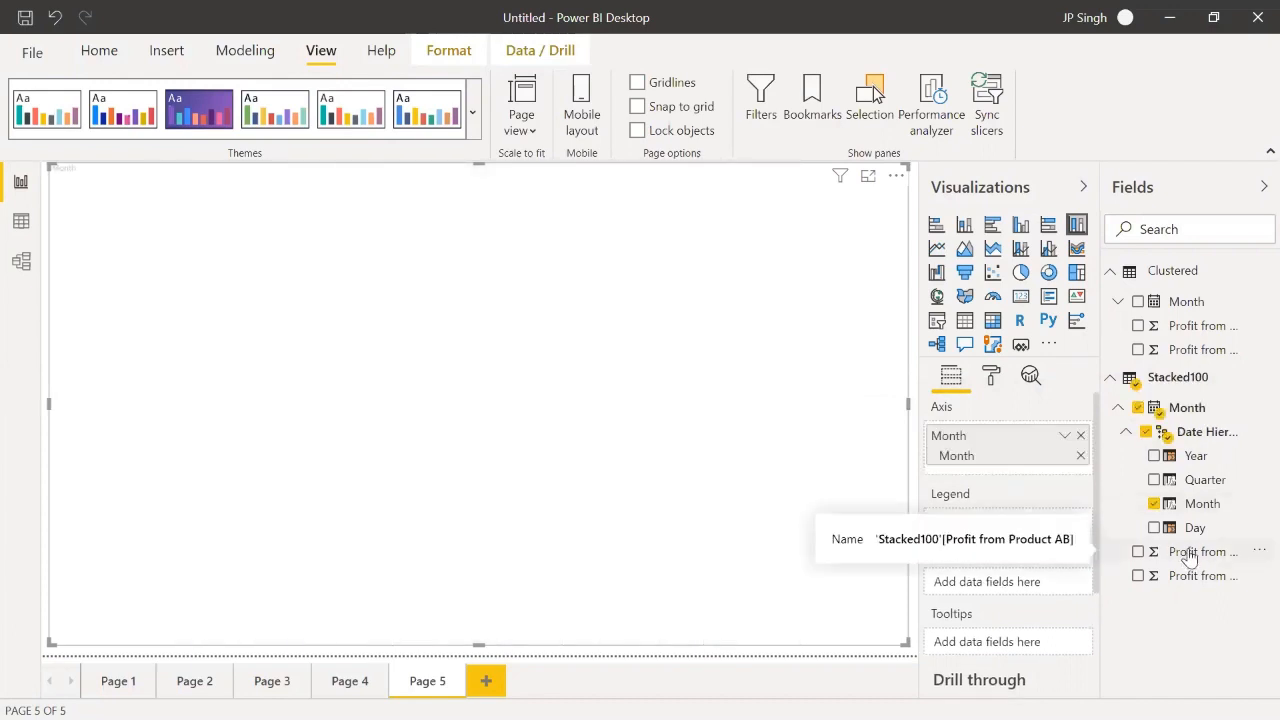
pyautogui.moveTo(1189, 553); pyautogui.dragTo(1022, 582)
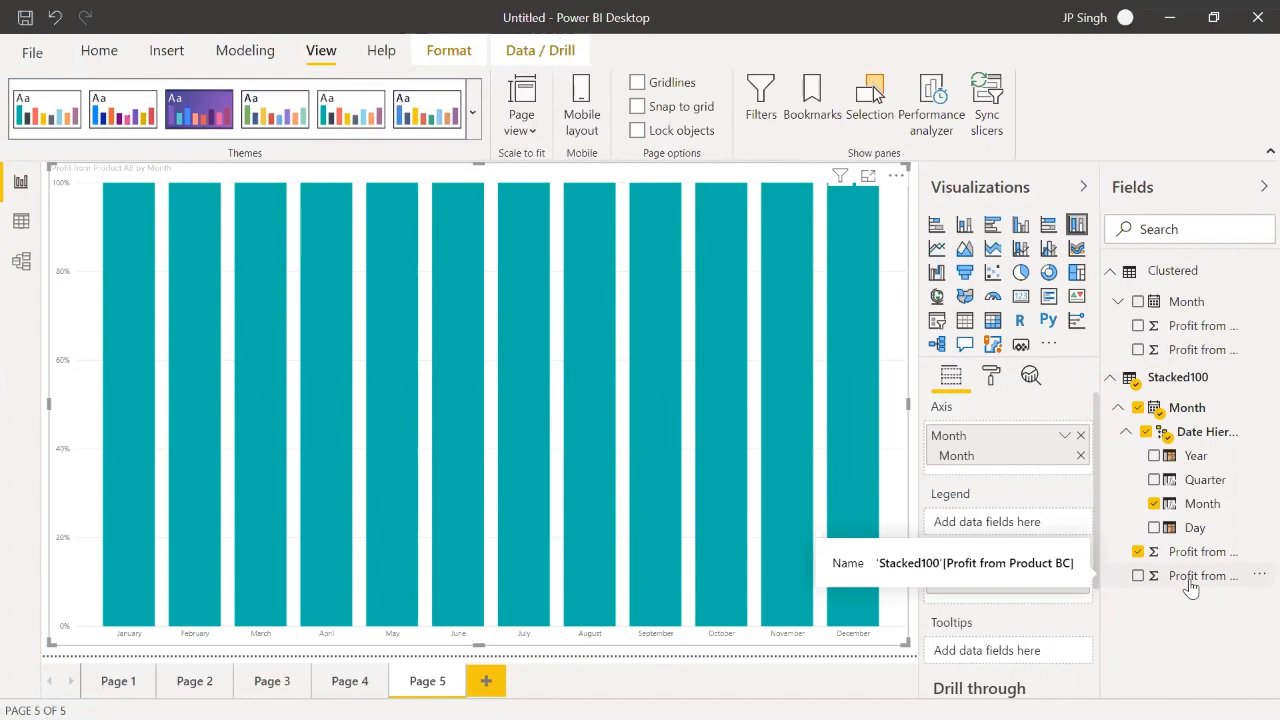
pyautogui.moveTo(1189, 587); pyautogui.dragTo(999, 593)
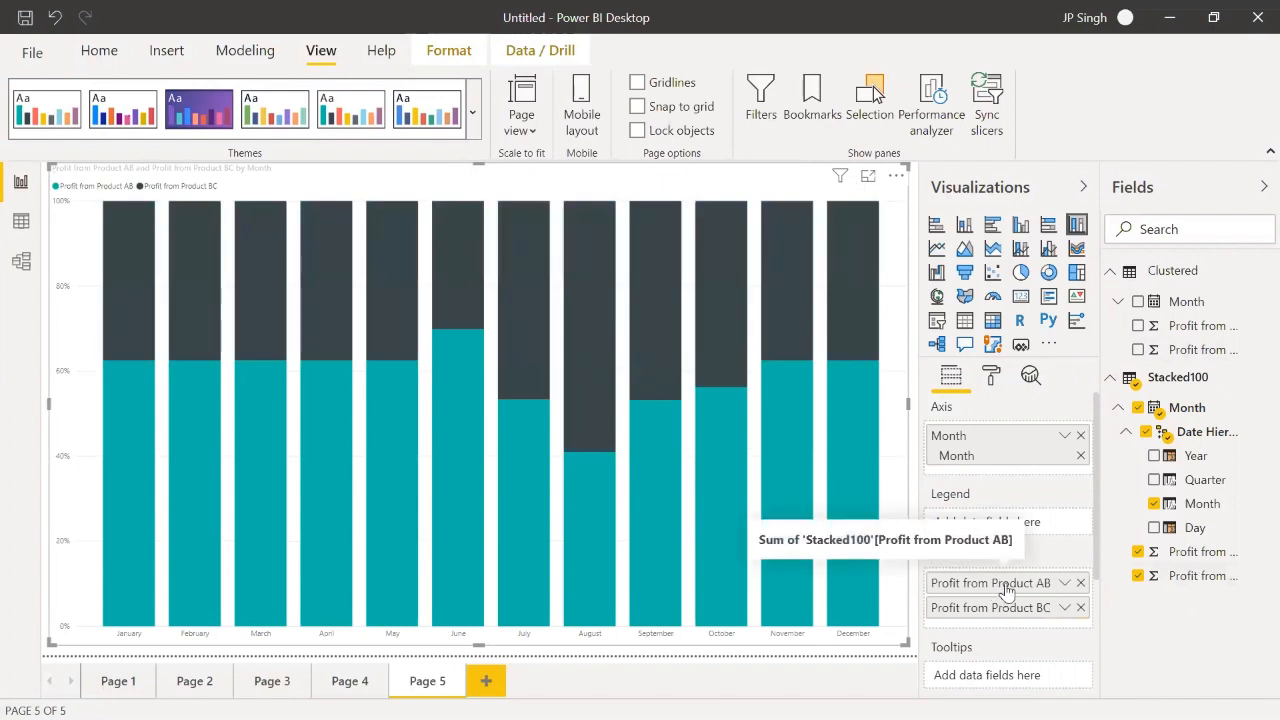
# Step: Turn on the column chart's data labels and set their text size to 14 pt
pyautogui.click(992, 377)
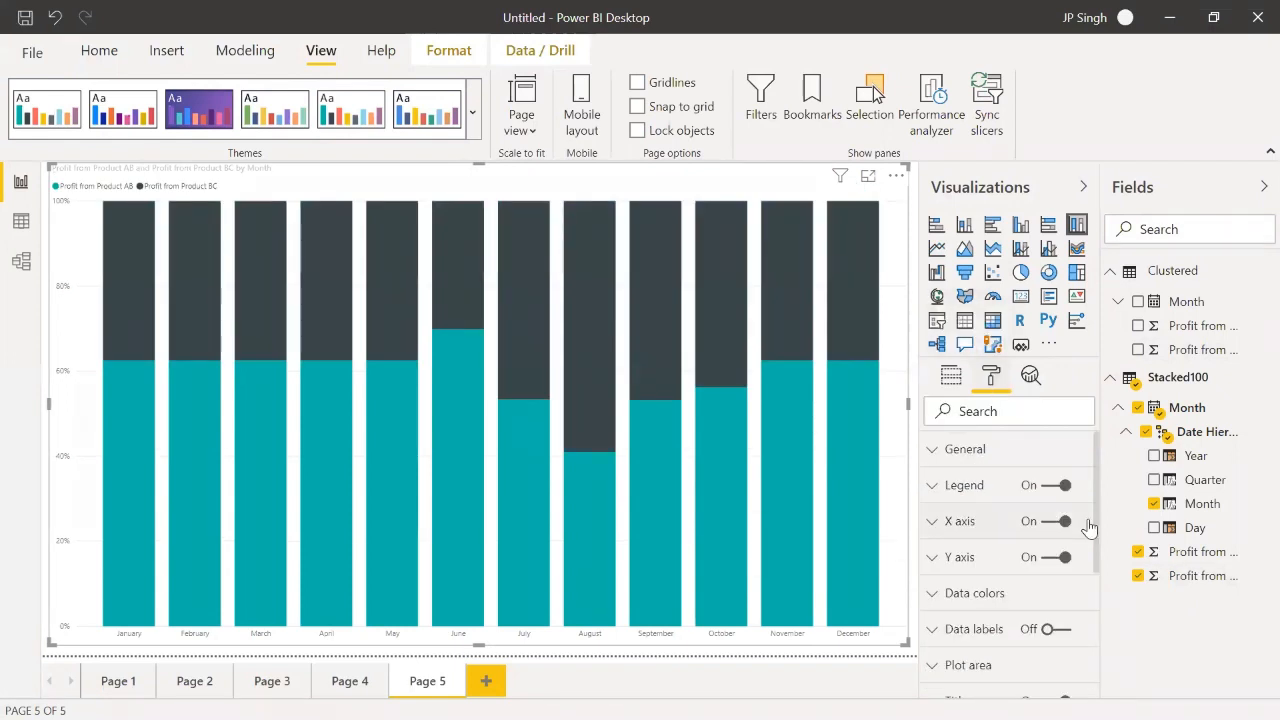
pyautogui.click(1052, 630)
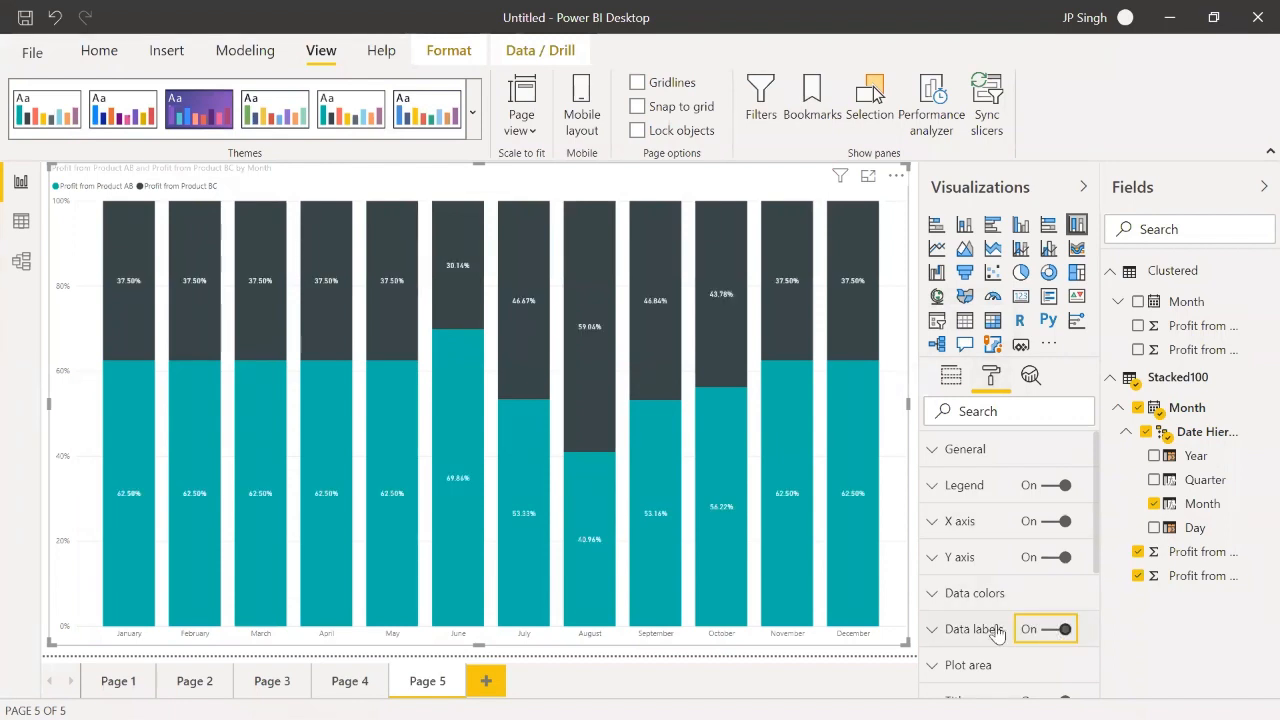
pyautogui.click(941, 627)
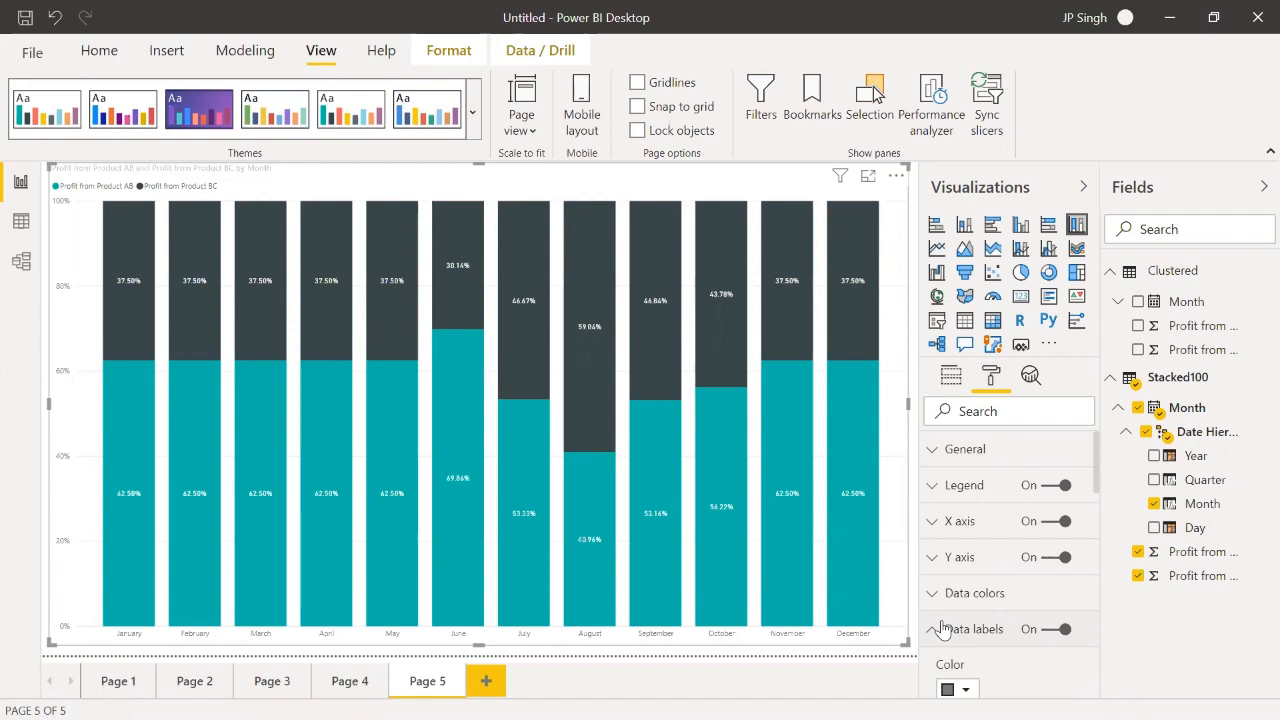
pyautogui.scroll(-1, 941, 628)
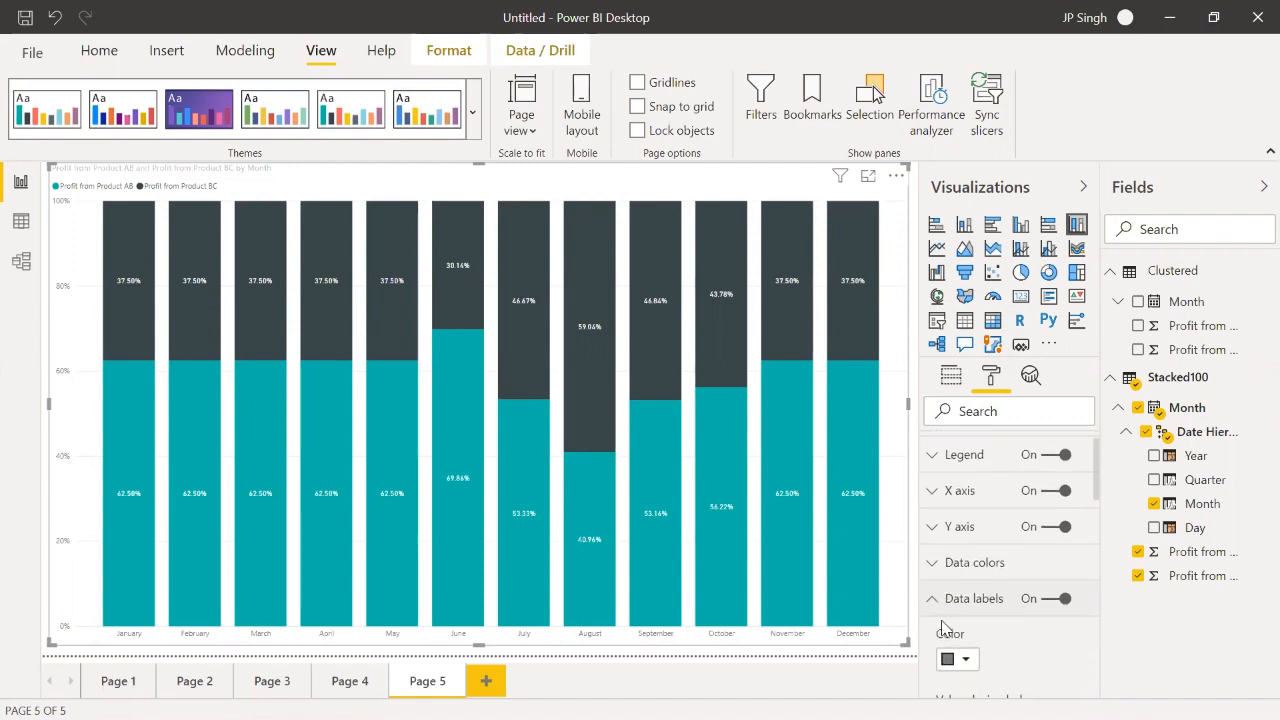
pyautogui.scroll(-2, 943, 628)
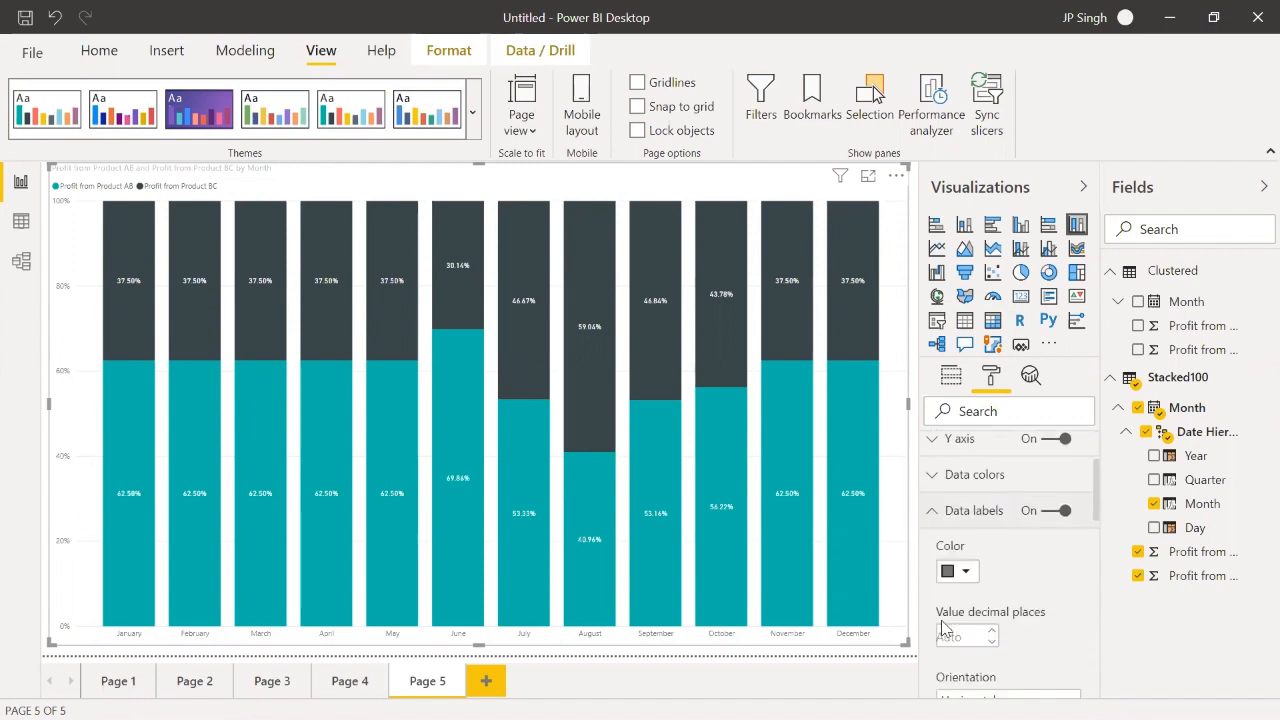
pyautogui.scroll(-1, 941, 628)
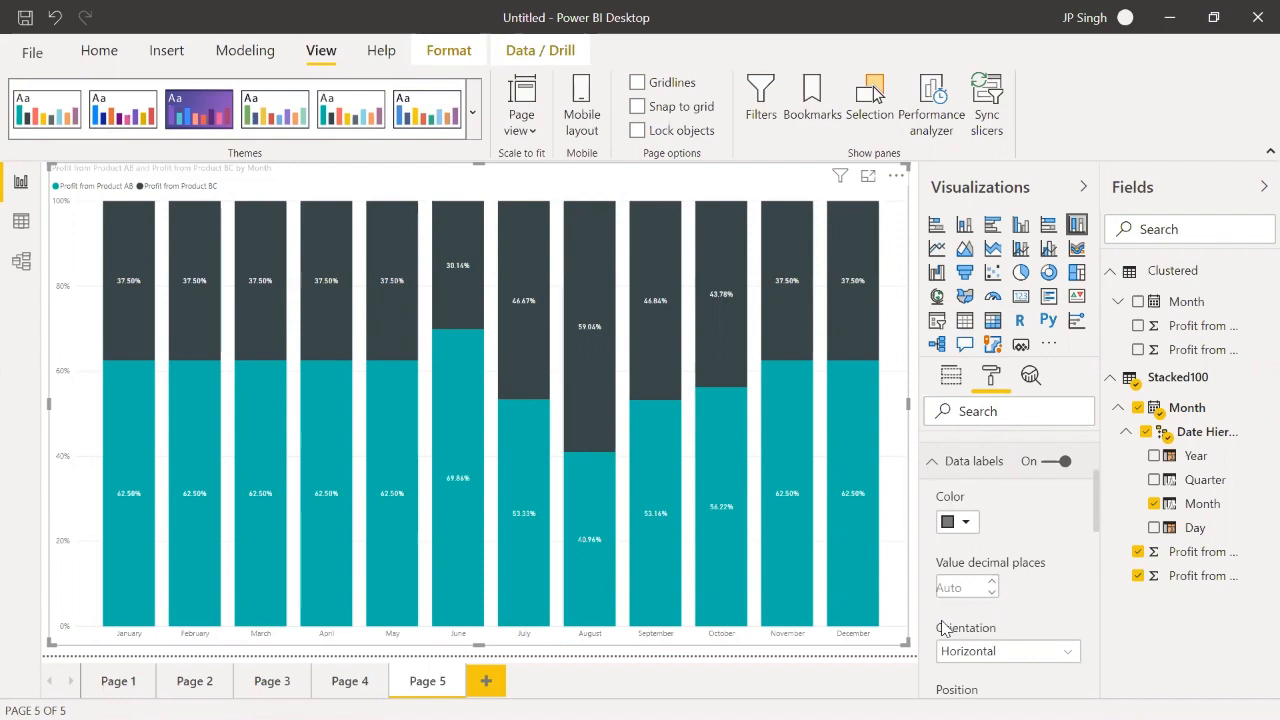
pyautogui.scroll(-1, 943, 628)
pyautogui.scroll(-3, 943, 628)
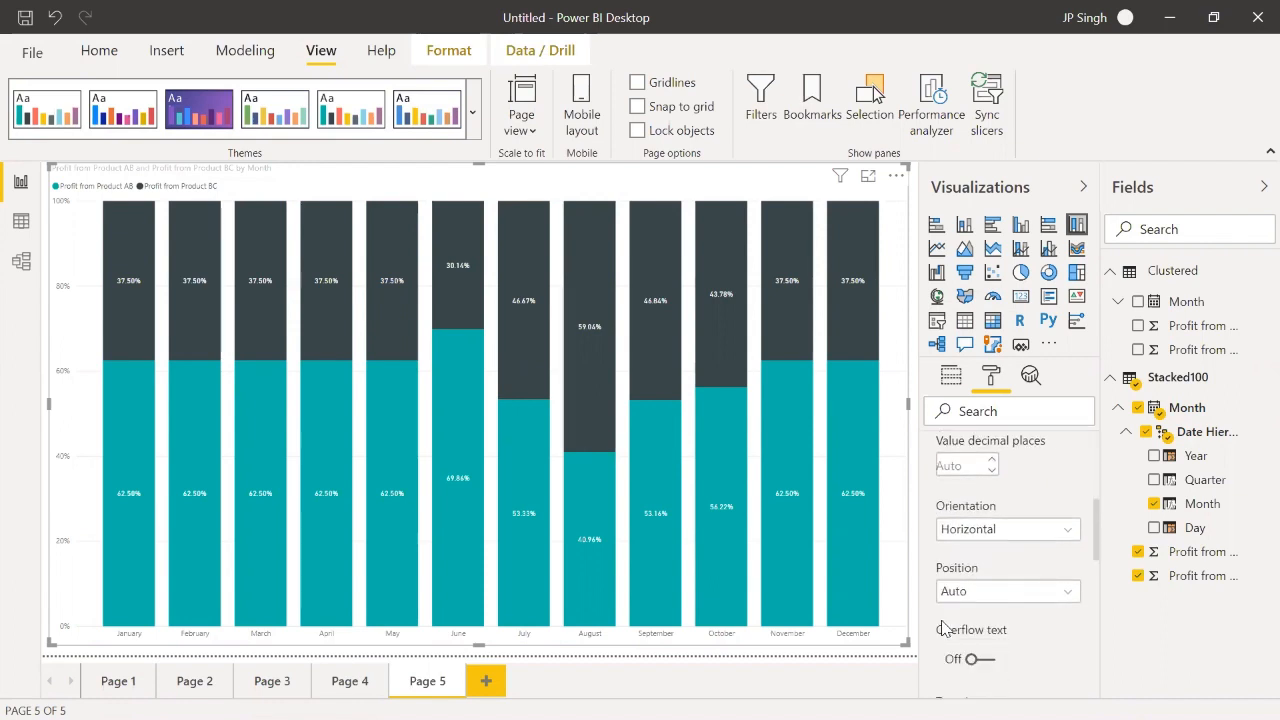
pyautogui.scroll(-1, 988, 648)
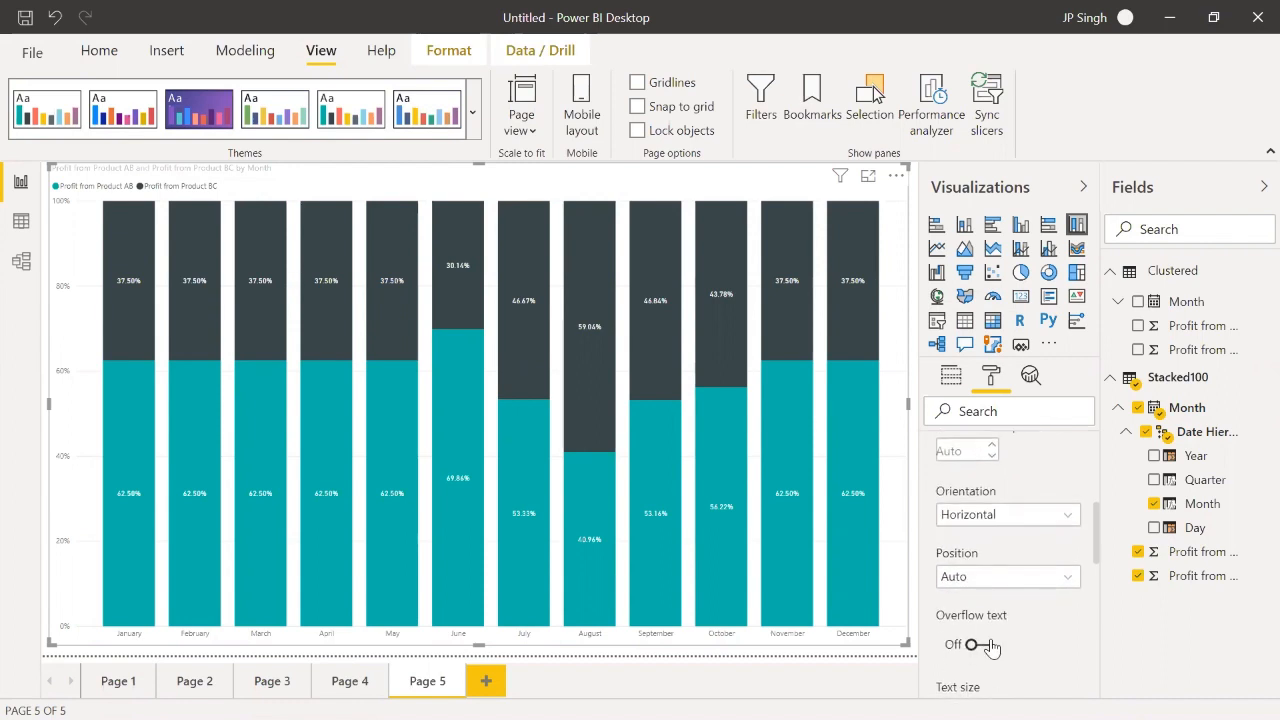
pyautogui.scroll(-1, 990, 650)
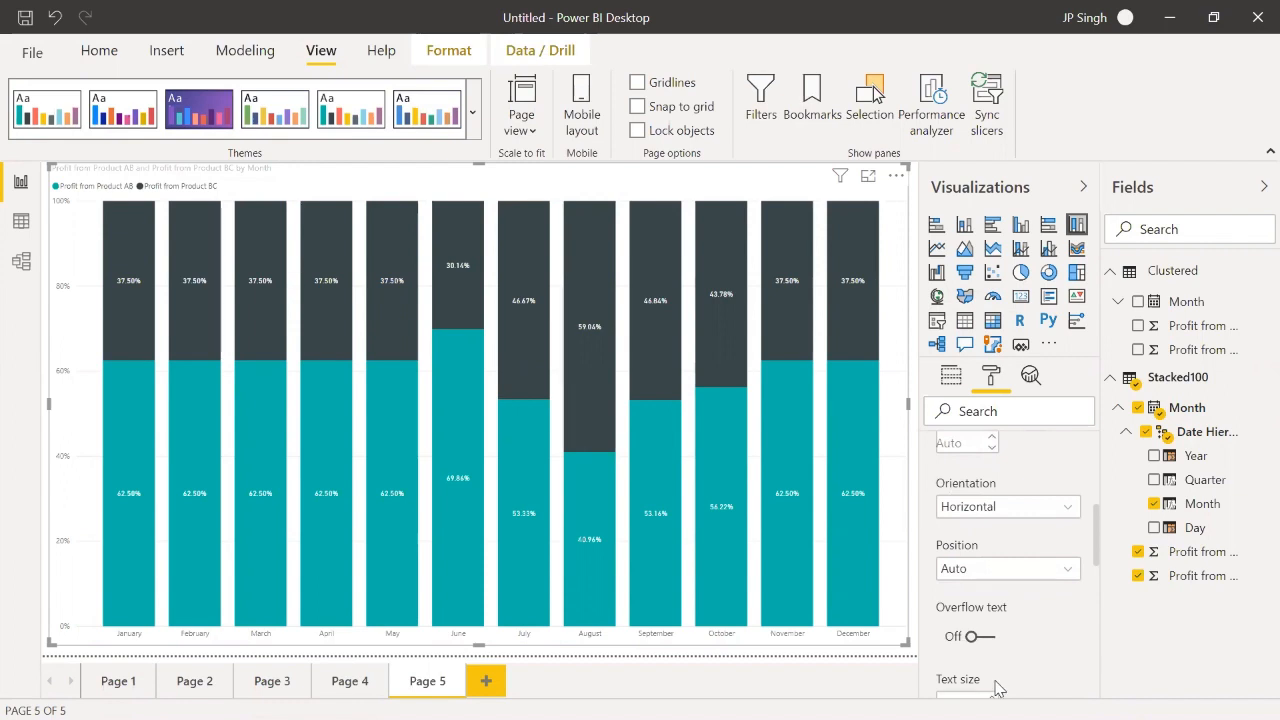
pyautogui.scroll(-1, 990, 694)
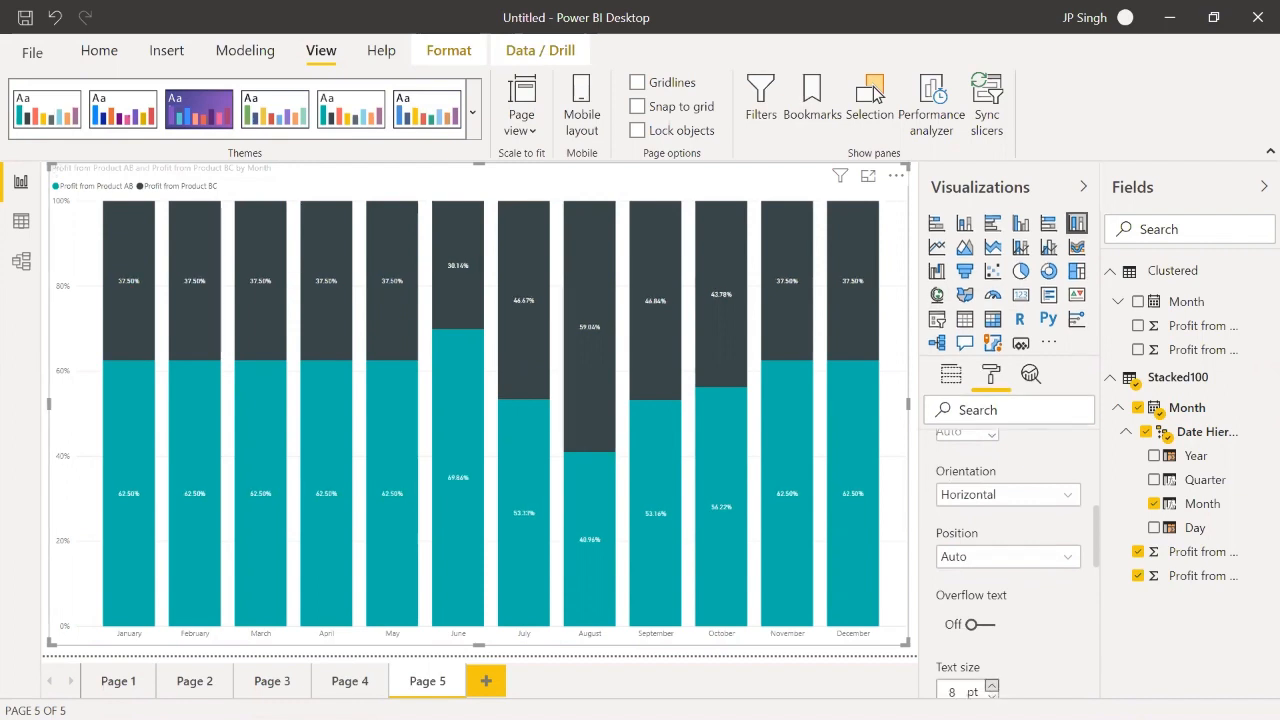
pyautogui.click(991, 686)
pyautogui.click(991, 686)
pyautogui.click(991, 686)
pyautogui.click(991, 686)
pyautogui.click(991, 686)
pyautogui.click(991, 686)
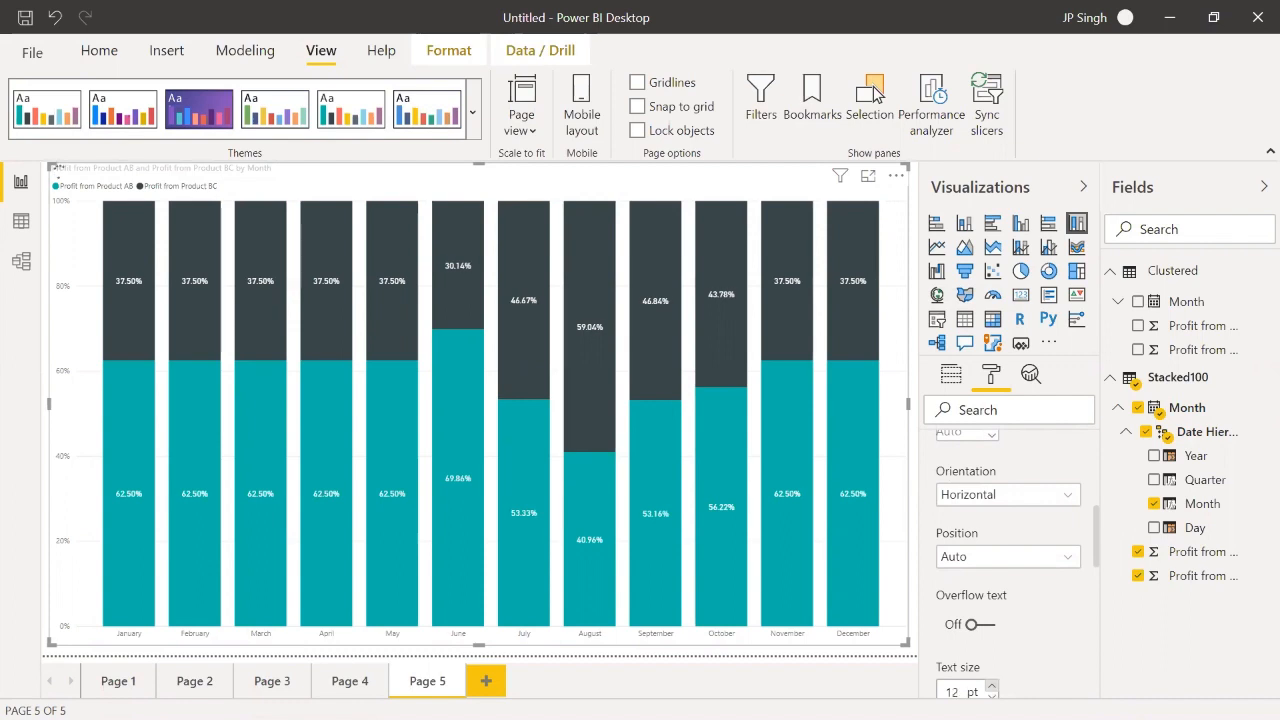
pyautogui.click(991, 686)
pyautogui.click(991, 686)
# Step: Try the data labels at Inside end and Inside base, and settle on the Inside center position
pyautogui.click(1039, 567)
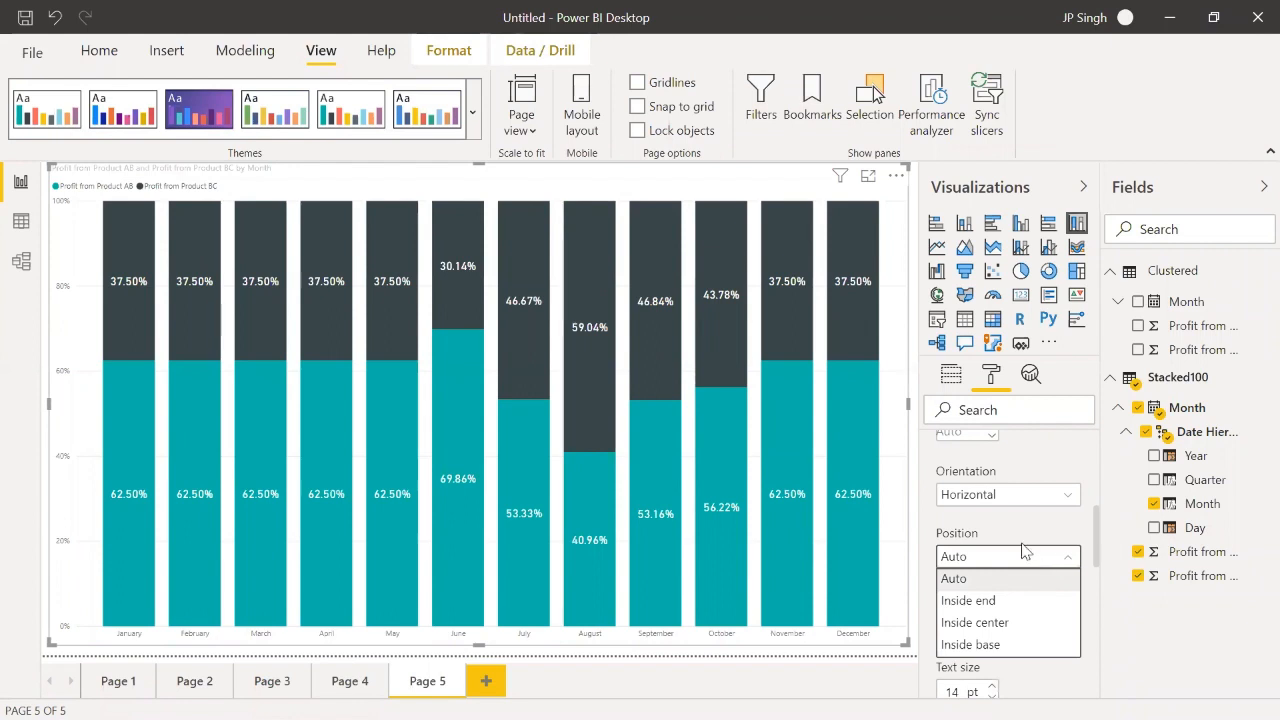
pyautogui.click(975, 600)
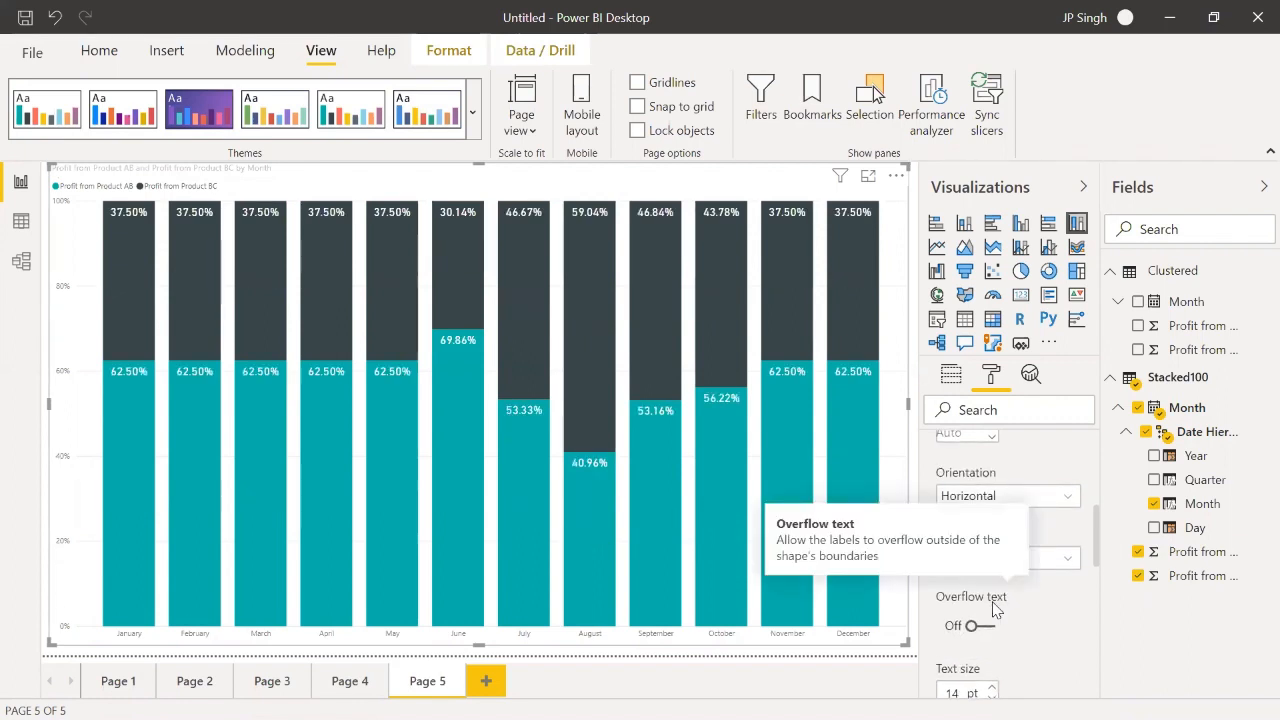
pyautogui.click(1033, 569)
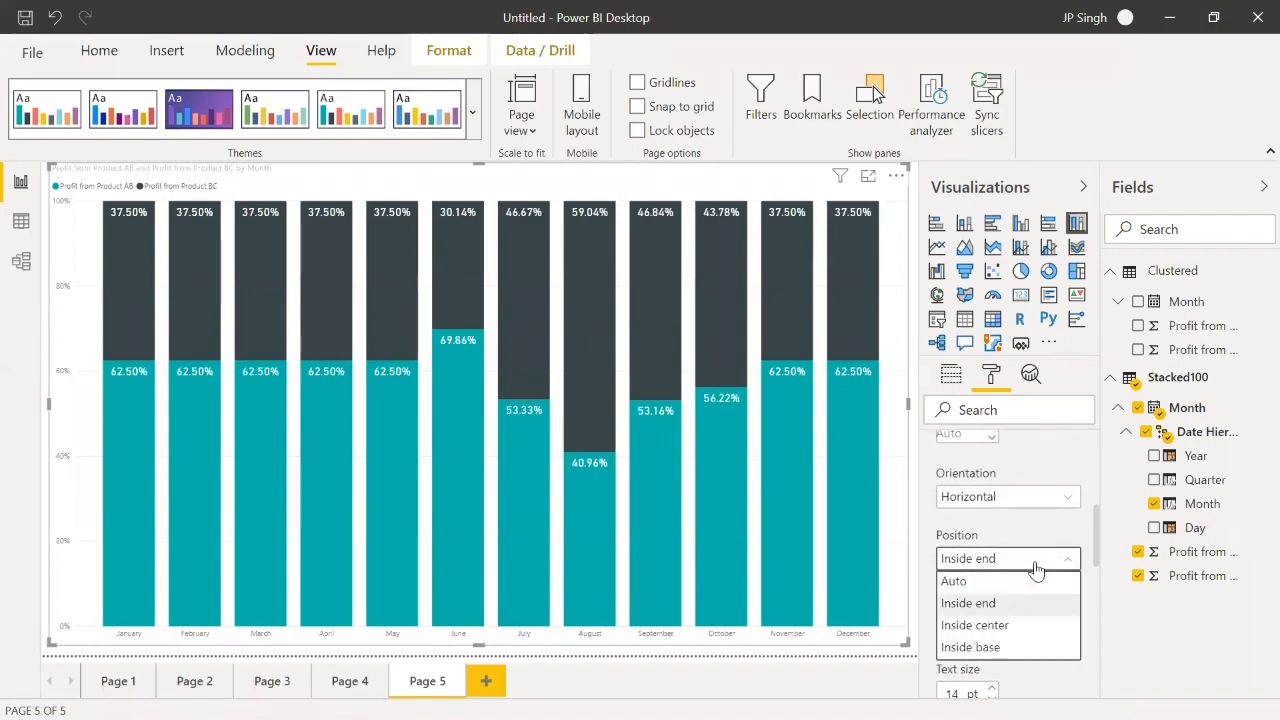
pyautogui.click(1005, 646)
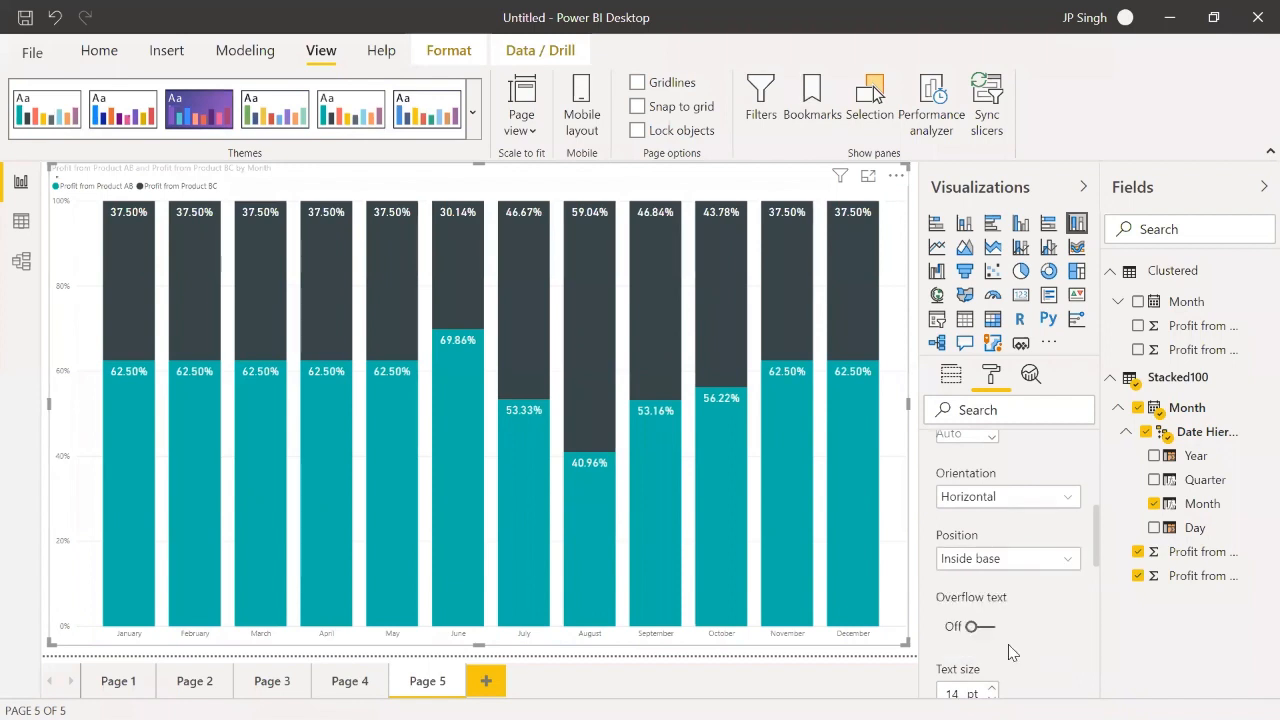
pyautogui.click(1046, 563)
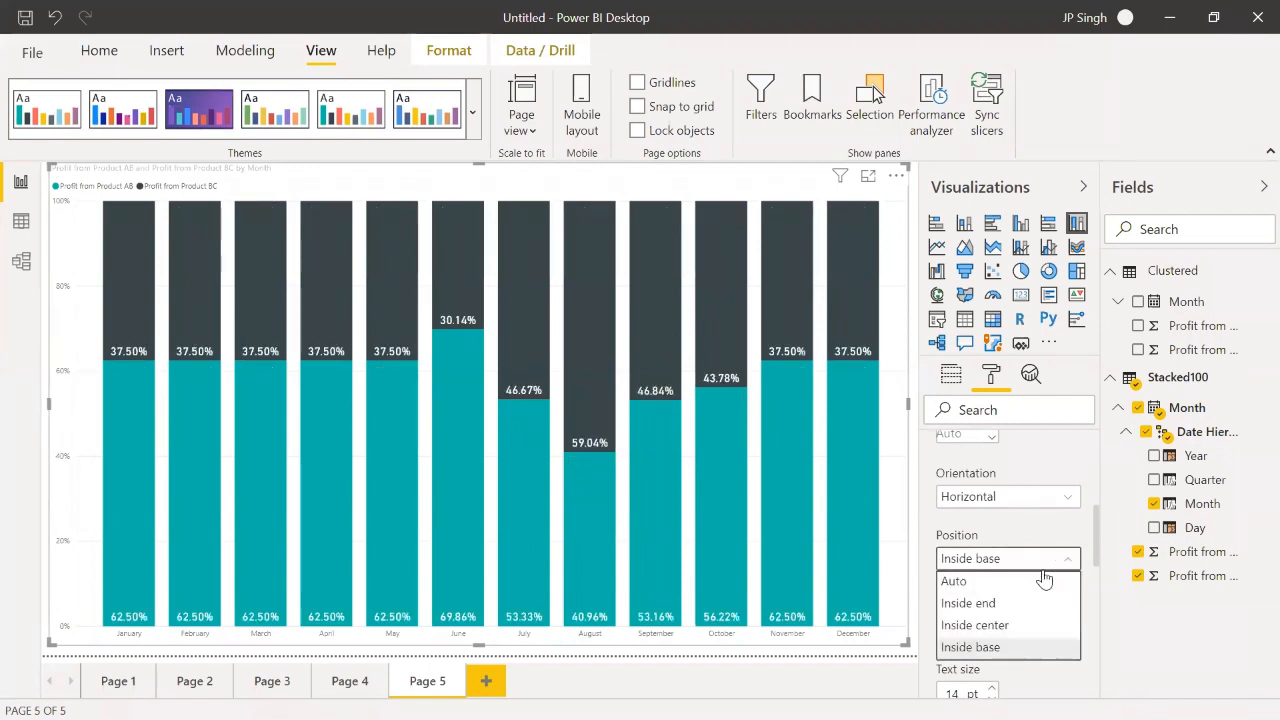
pyautogui.click(1012, 626)
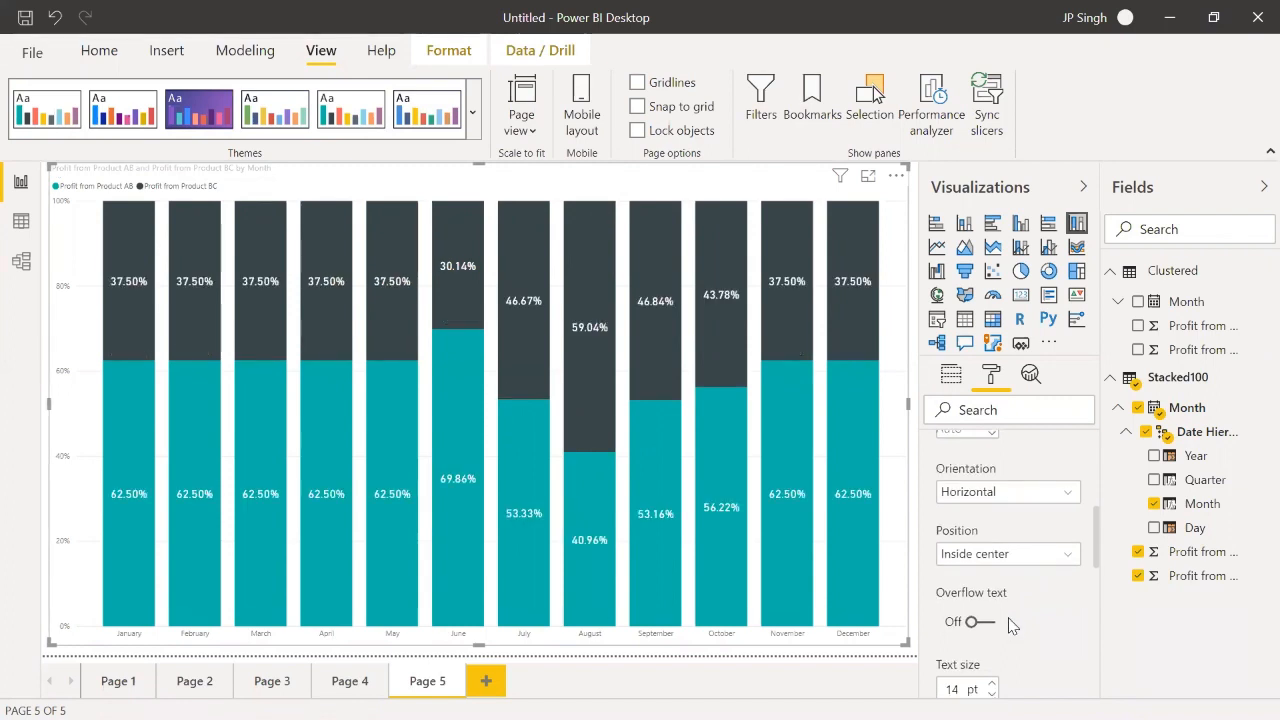
# Step: Look through the remaining data label settings, including overflow text, font family, background and orientation
pyautogui.scroll(-1, 1012, 628)
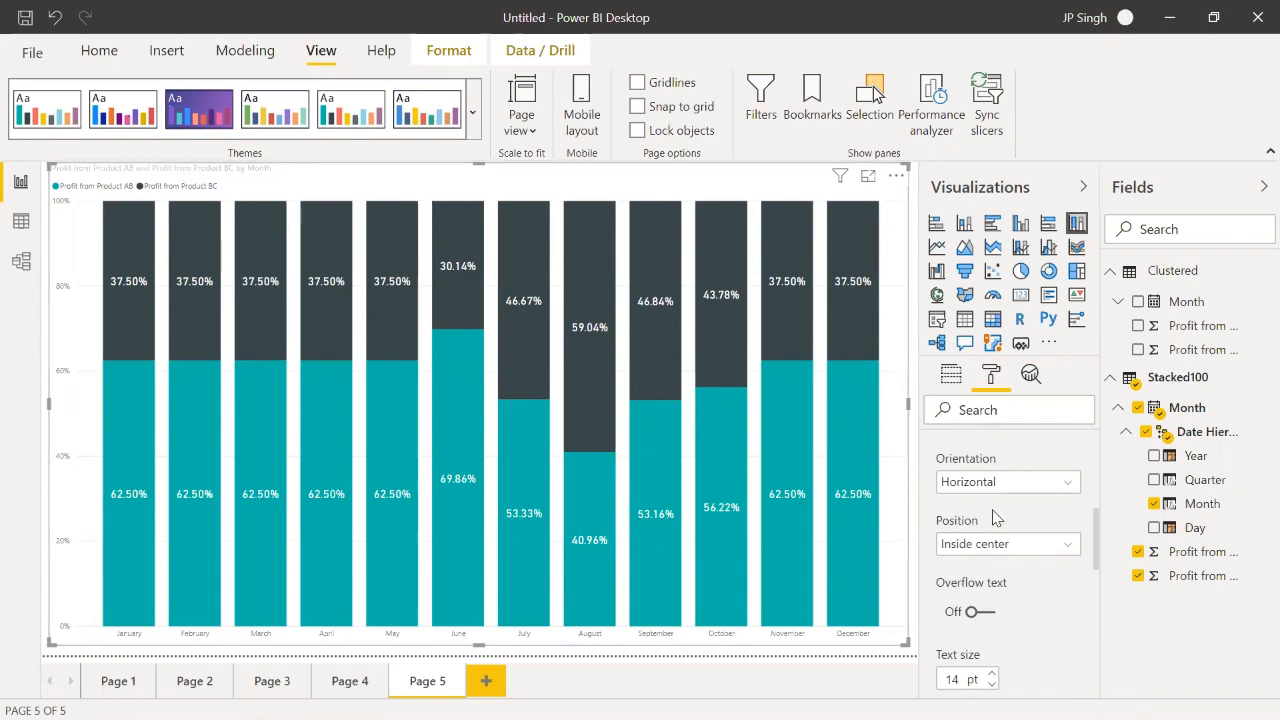
pyautogui.scroll(-2, 1006, 563)
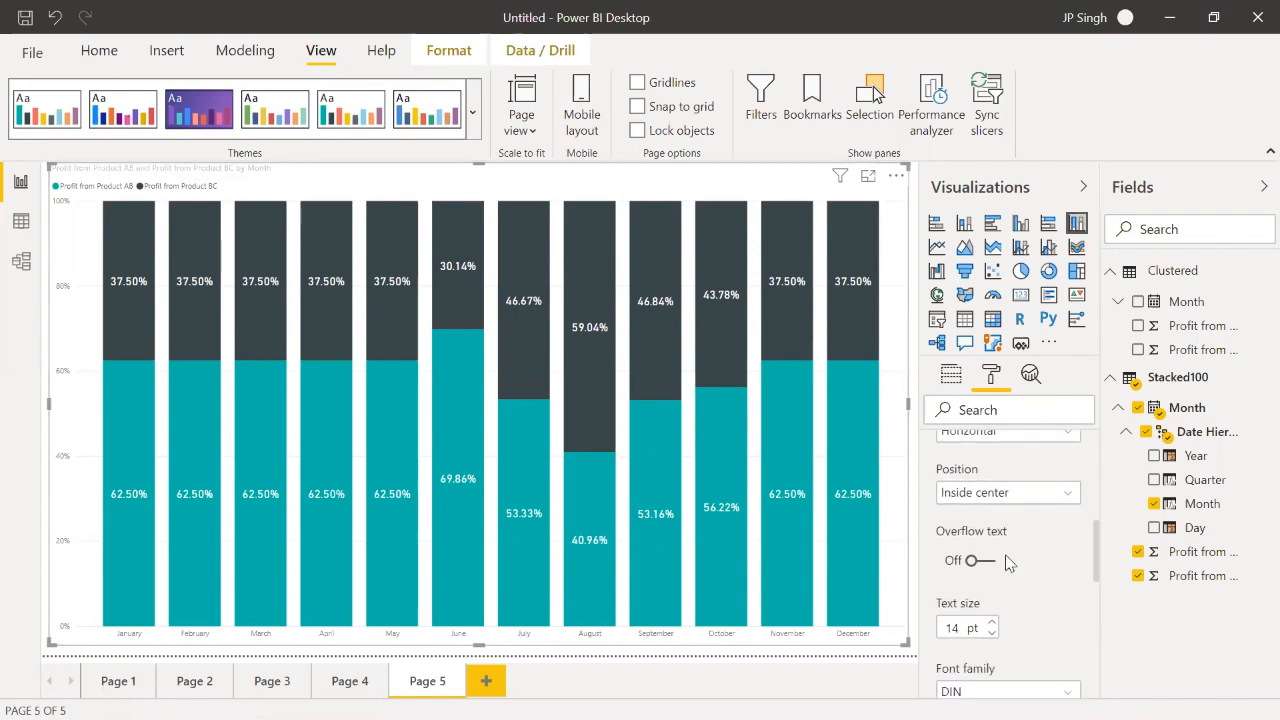
pyautogui.scroll(-2, 1008, 563)
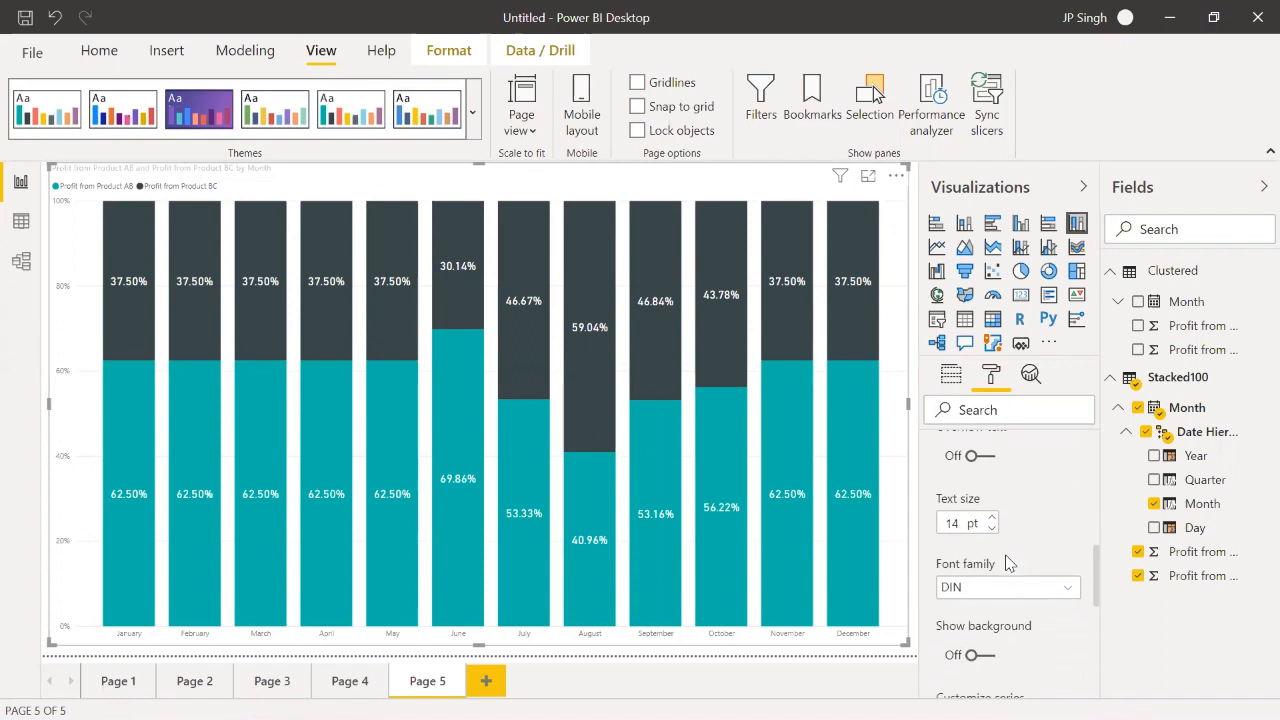
pyautogui.scroll(2, 1006, 563)
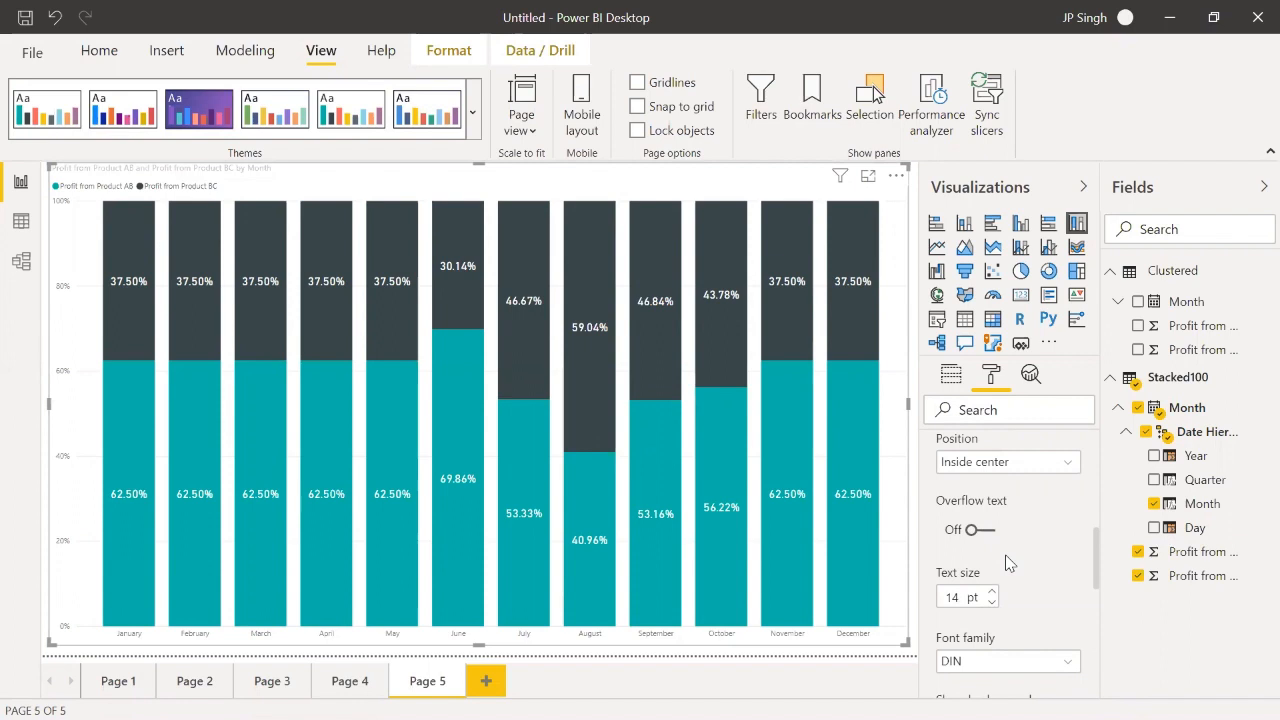
pyautogui.scroll(2, 1008, 563)
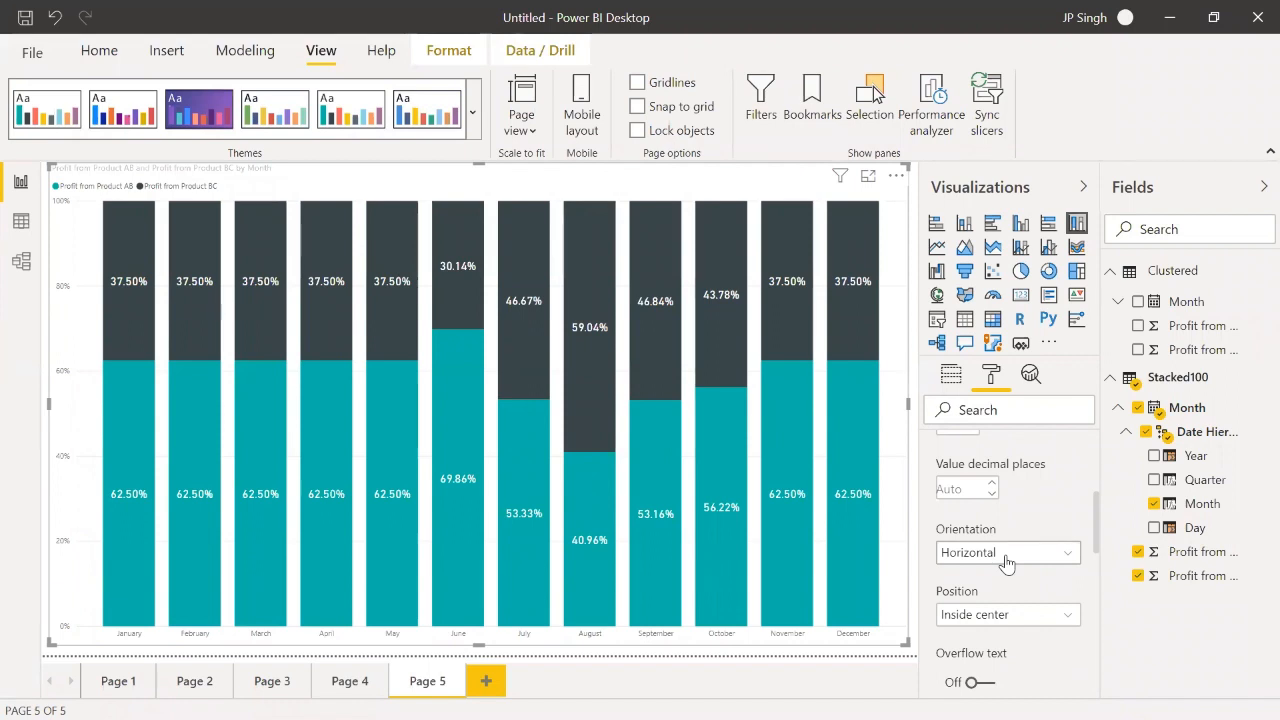
# Step: Review the data label settings down to Customize series and examine the monthly percentage split in the 100% stacked columns
pyautogui.scroll(-5, 1006, 563)
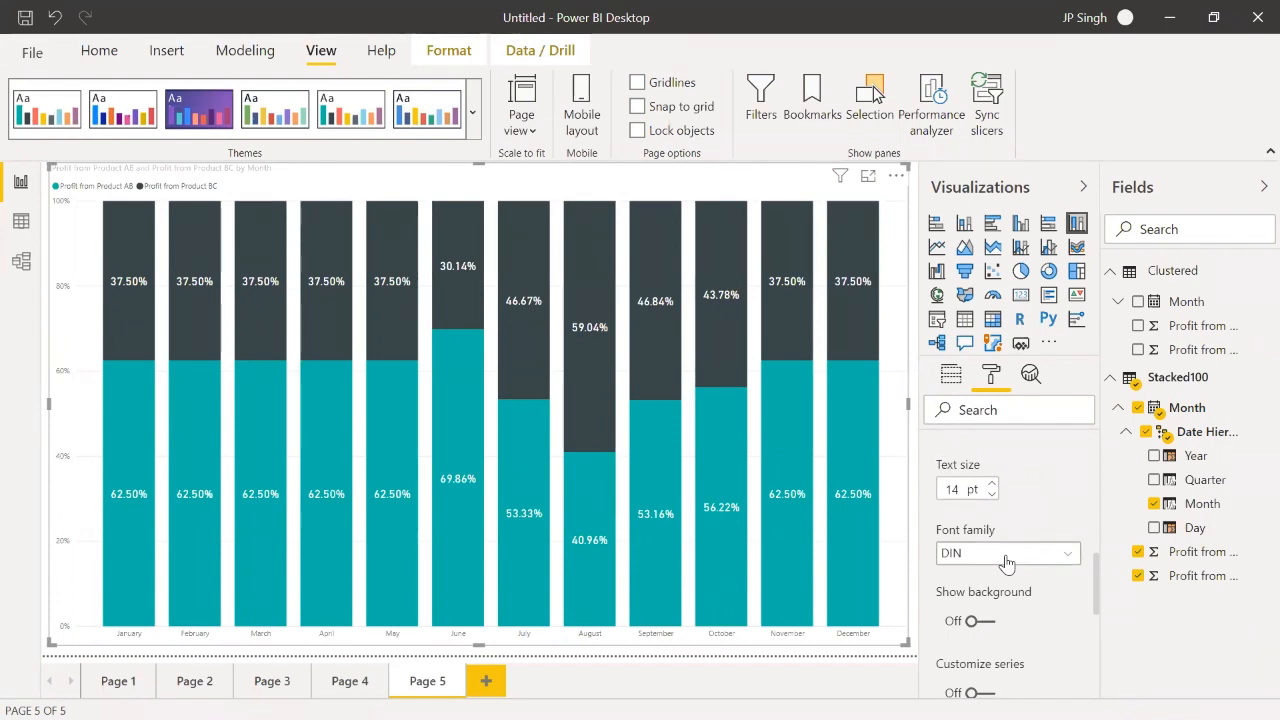
pyautogui.scroll(-1, 1007, 563)
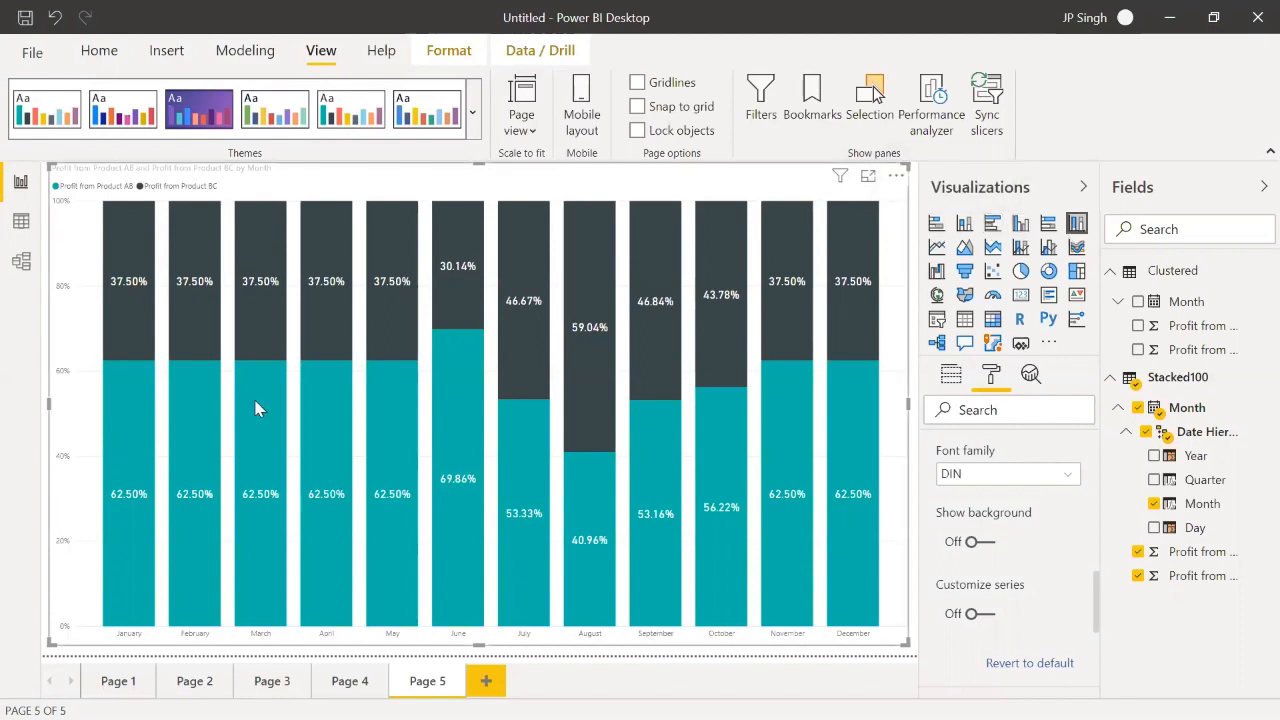
pyautogui.moveTo(541, 367)
pyautogui.moveTo(576, 440)
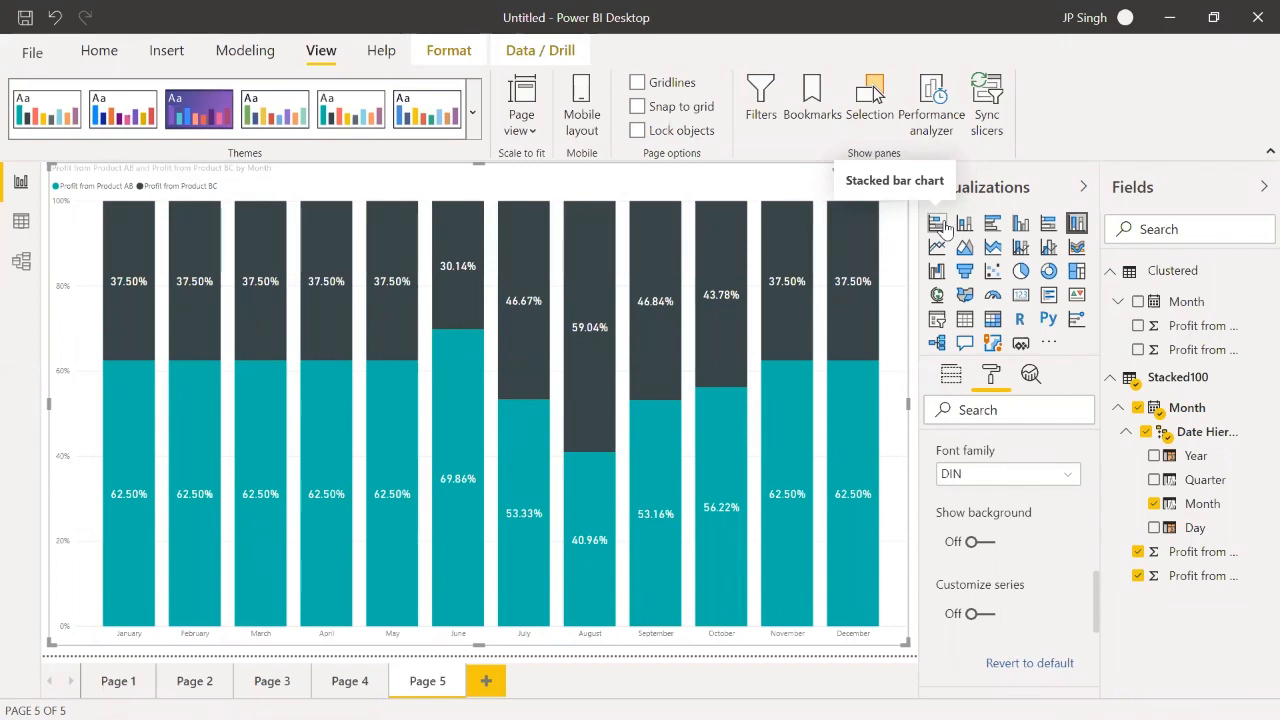
# Step: Add a new report page with a stacked column chart and enlarge the chart to fill most of the canvas
pyautogui.click(487, 681)
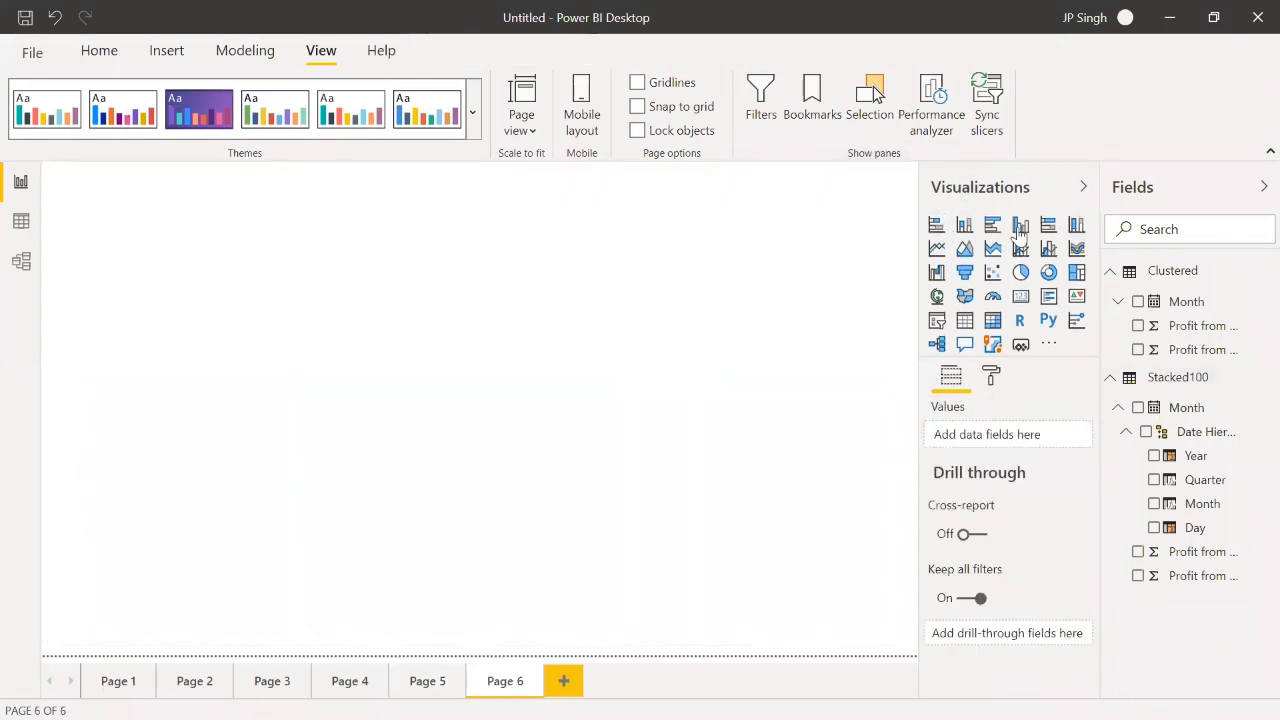
pyautogui.click(964, 225)
pyautogui.moveTo(229, 349); pyautogui.dragTo(881, 639)
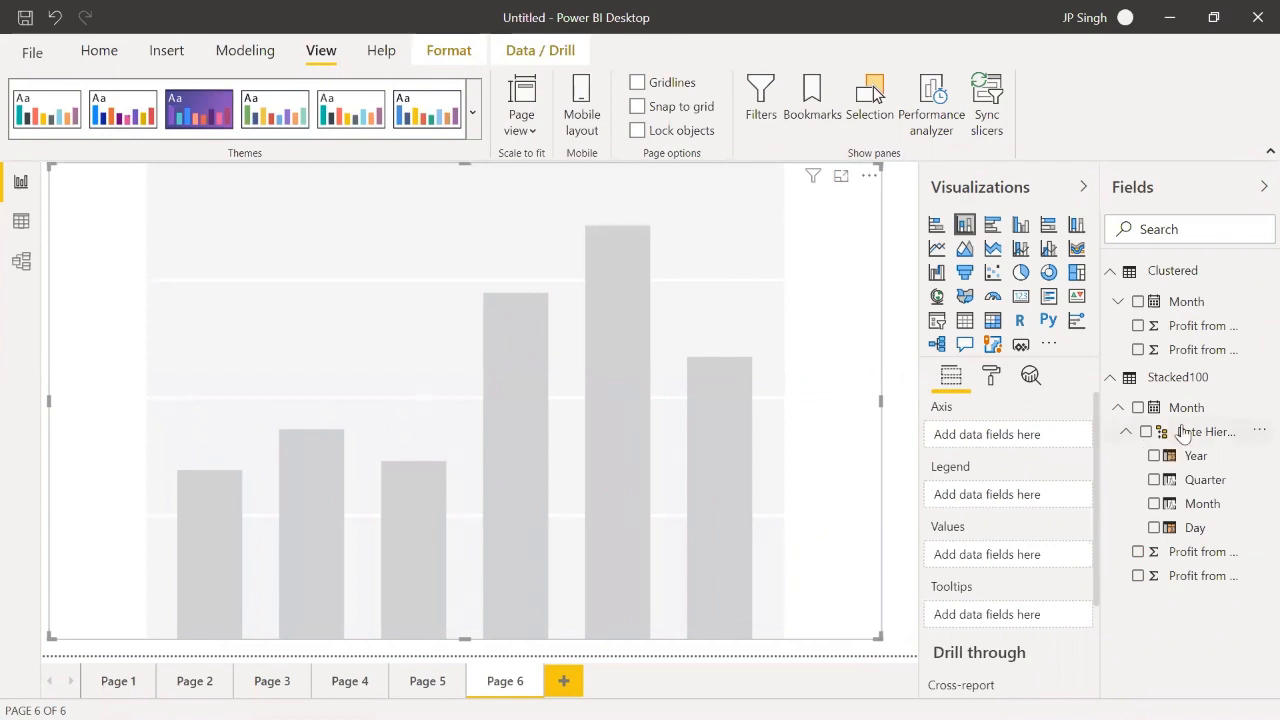
# Step: Plot Profit from Product AB and Profit from Product BC by Stacked100's Month level, and compare the stacked column chart with Page 5's chart
pyautogui.moveTo(1202, 506); pyautogui.dragTo(1040, 440)
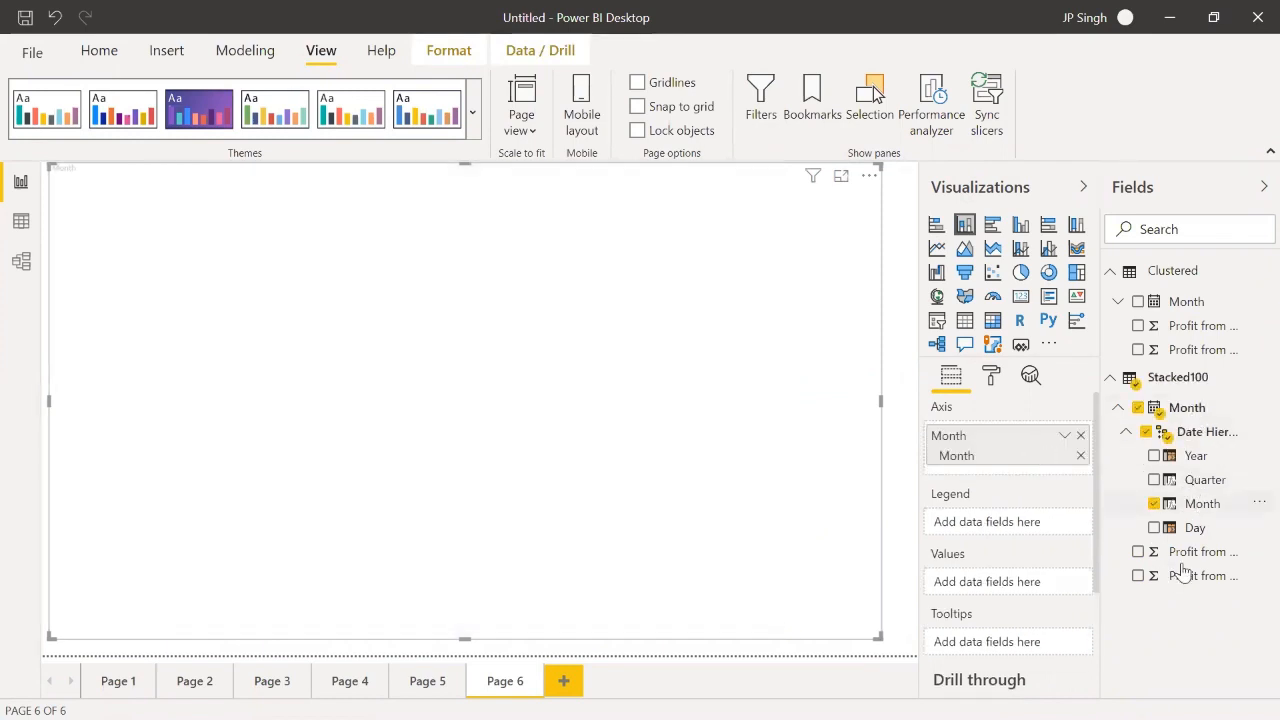
pyautogui.moveTo(1183, 555); pyautogui.dragTo(1032, 583)
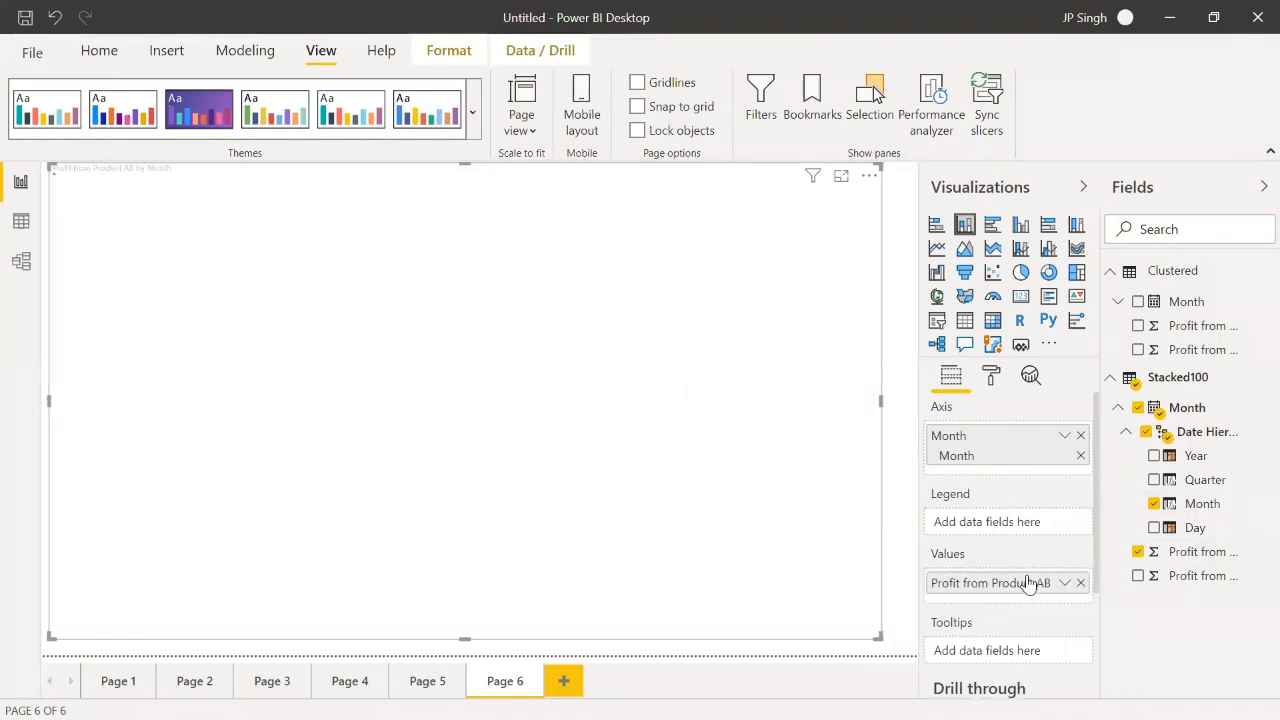
pyautogui.moveTo(1188, 576); pyautogui.dragTo(1063, 597)
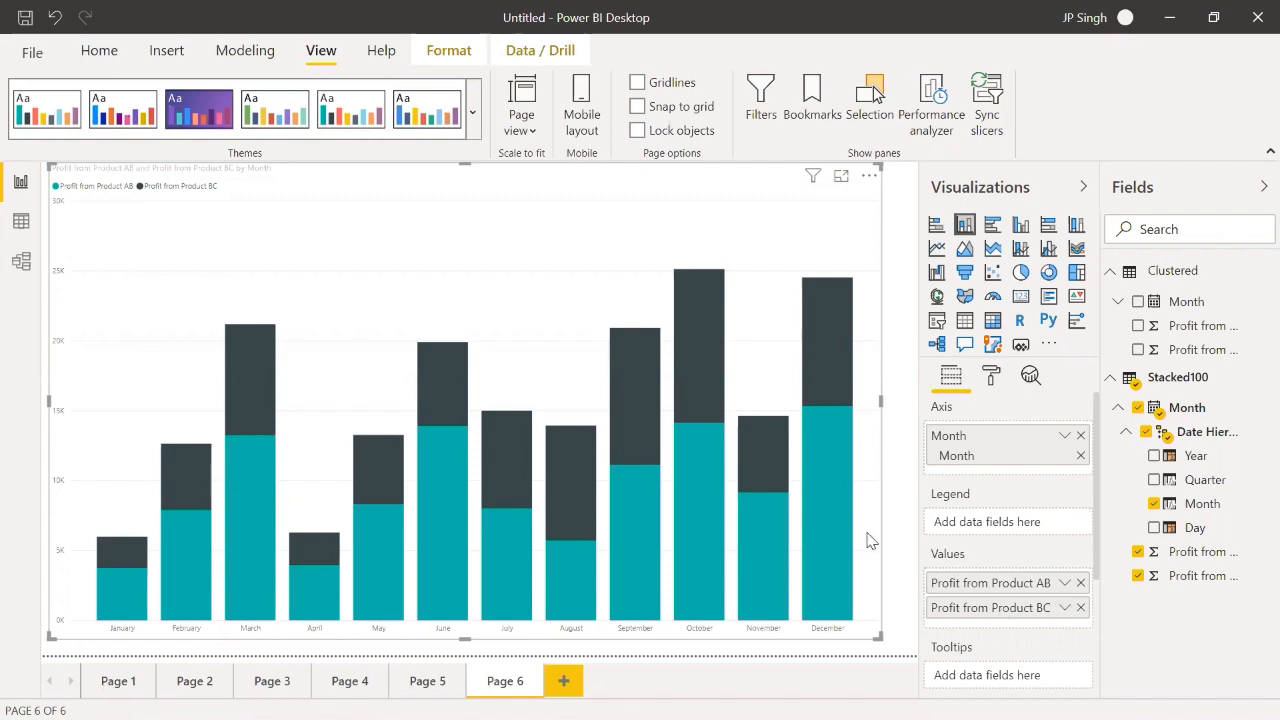
pyautogui.click(428, 681)
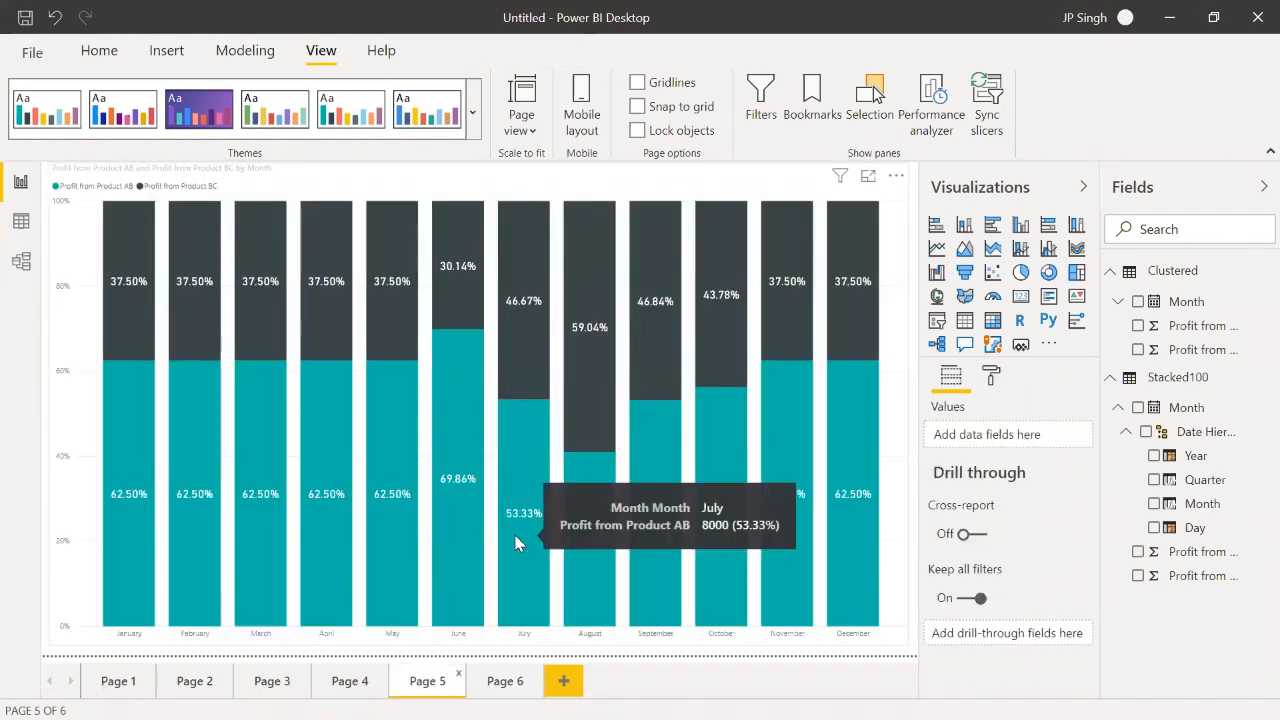
pyautogui.click(513, 684)
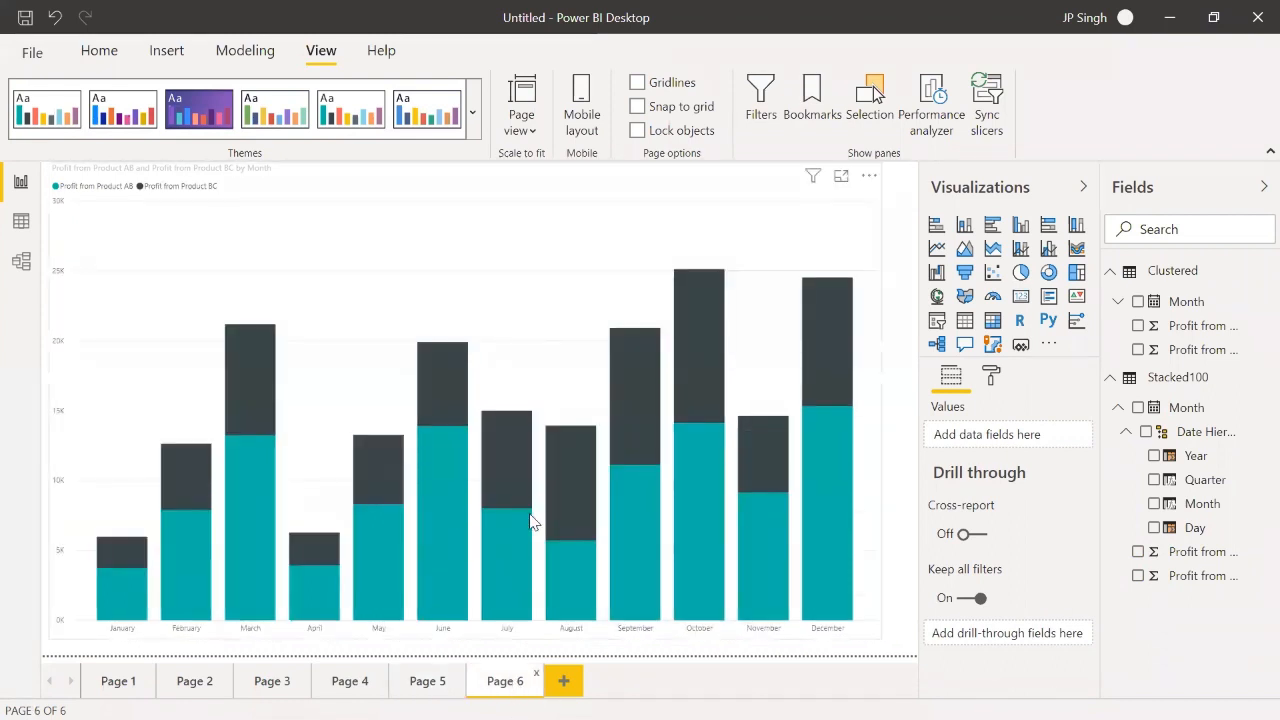
# Step: Add another report page with a clustered column chart and enlarge it to cover nearly the whole canvas
pyautogui.click(565, 681)
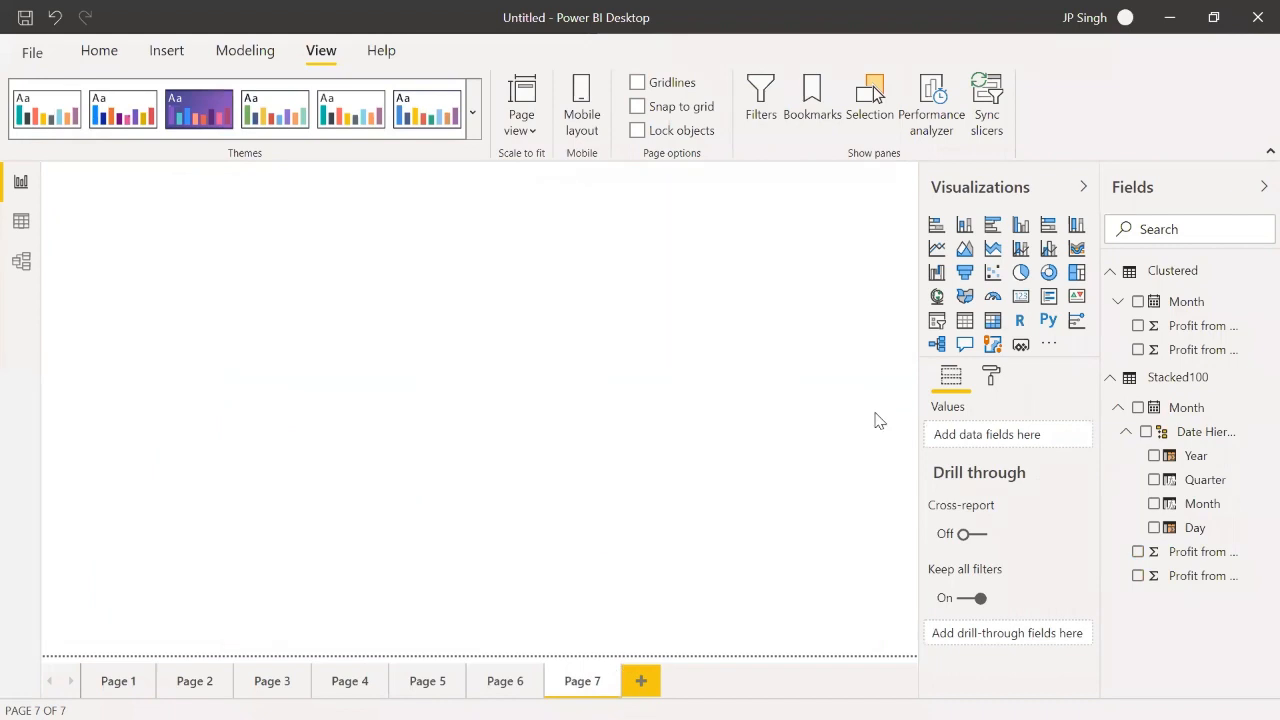
pyautogui.click(1020, 225)
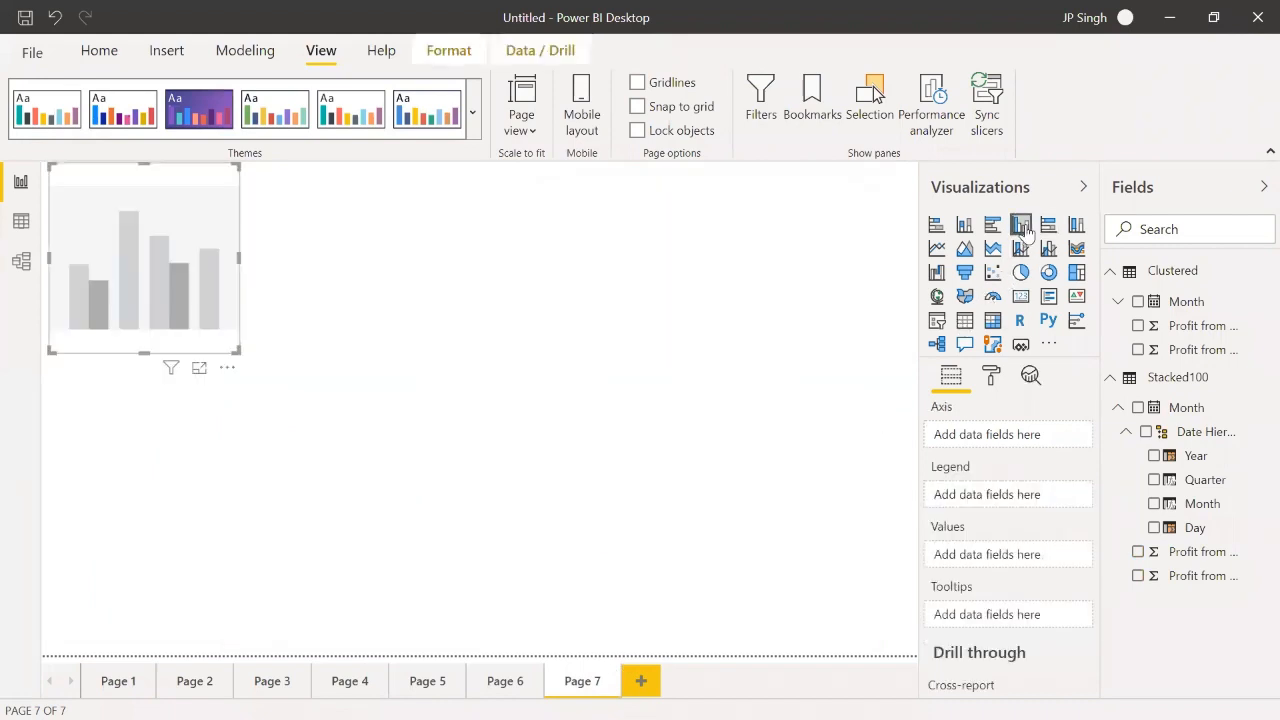
pyautogui.moveTo(238, 348); pyautogui.dragTo(884, 638)
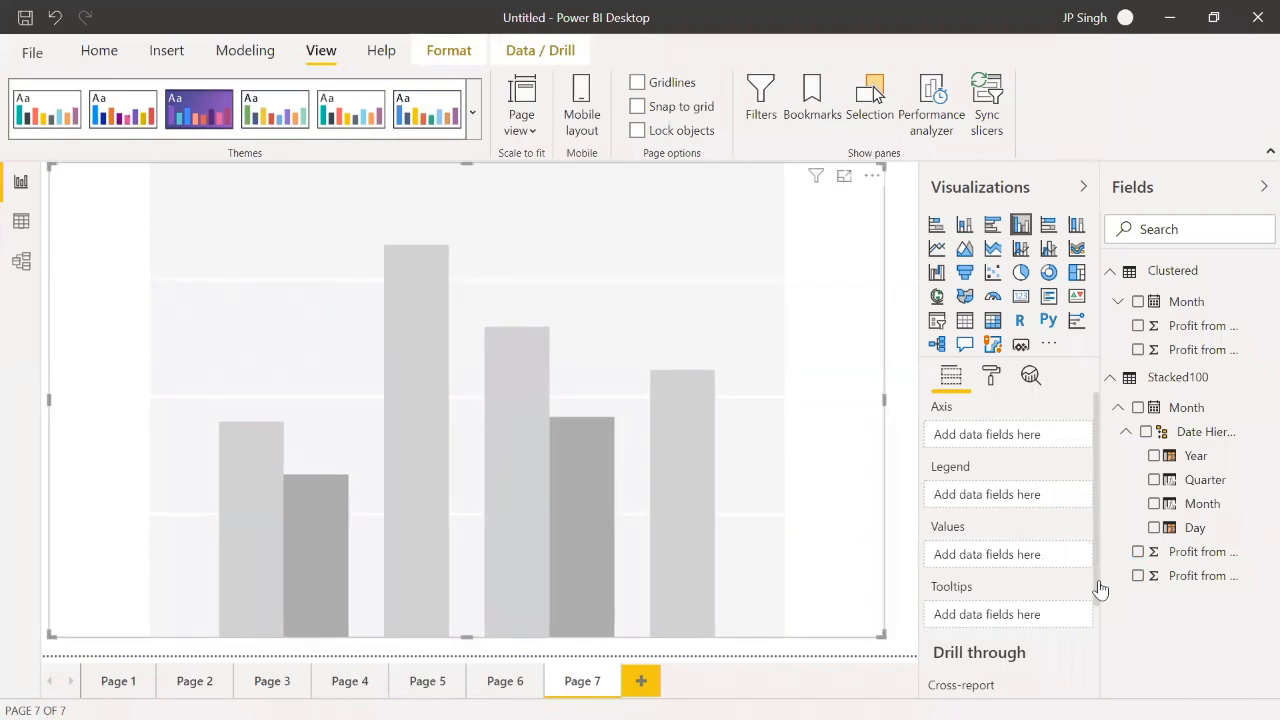
# Step: Set the clustered column chart's axis to Stacked100's Month level and its values to Profit from Product AB and Profit from Product BC
pyautogui.moveTo(1201, 503); pyautogui.dragTo(1028, 438)
pyautogui.moveTo(1160, 576); pyautogui.dragTo(1030, 590)
pyautogui.moveTo(1157, 580); pyautogui.dragTo(1018, 595)
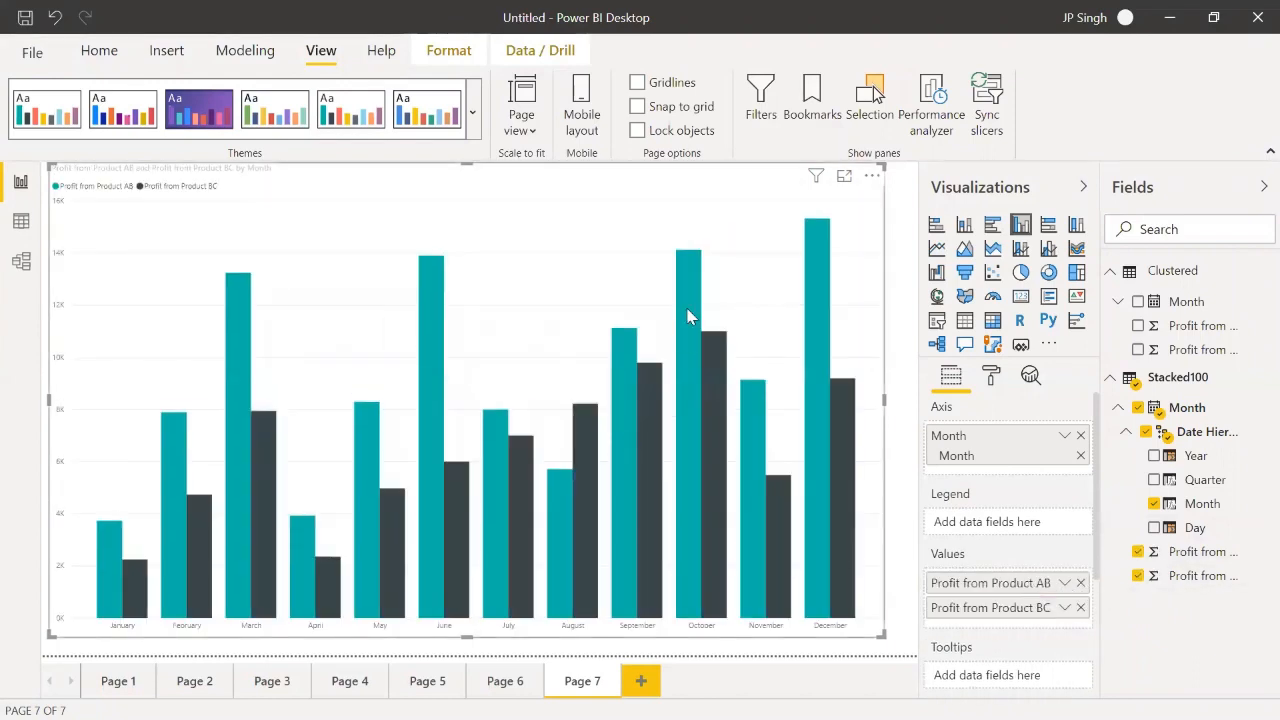
# Step: Compare the 100% stacked, stacked and clustered column charts across Pages 5, 6 and 7
pyautogui.click(436, 684)
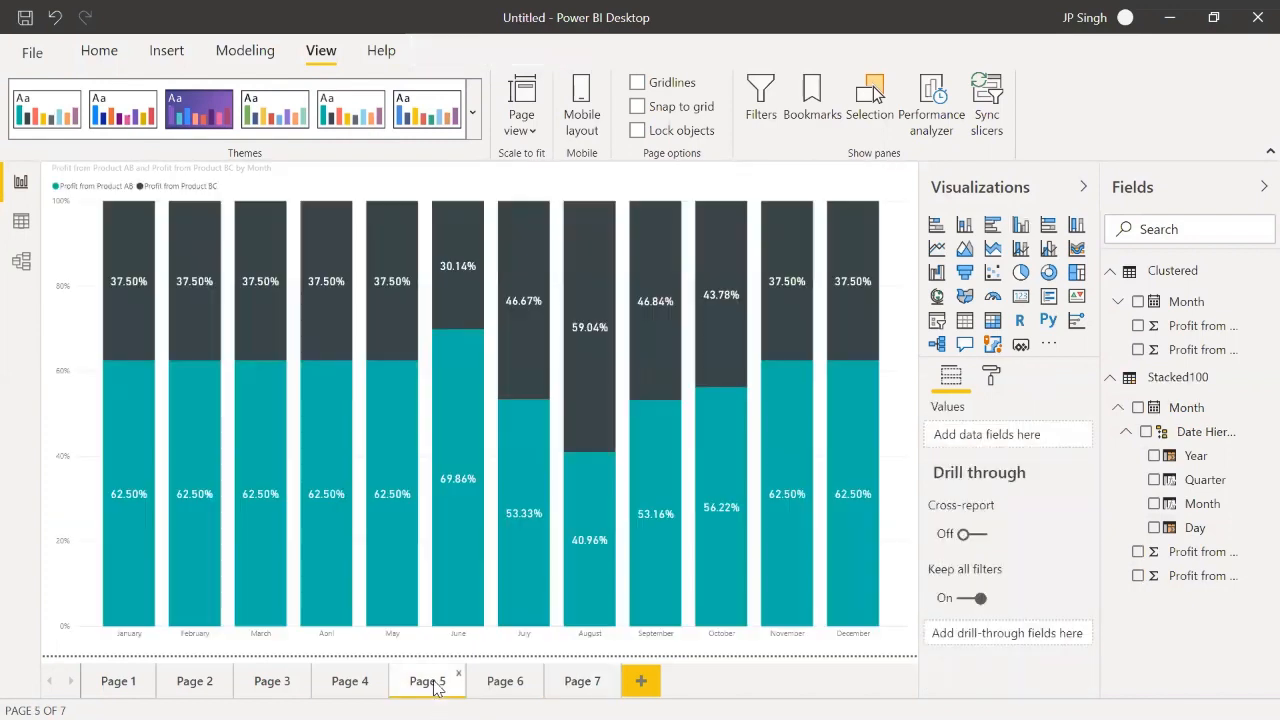
pyautogui.click(505, 681)
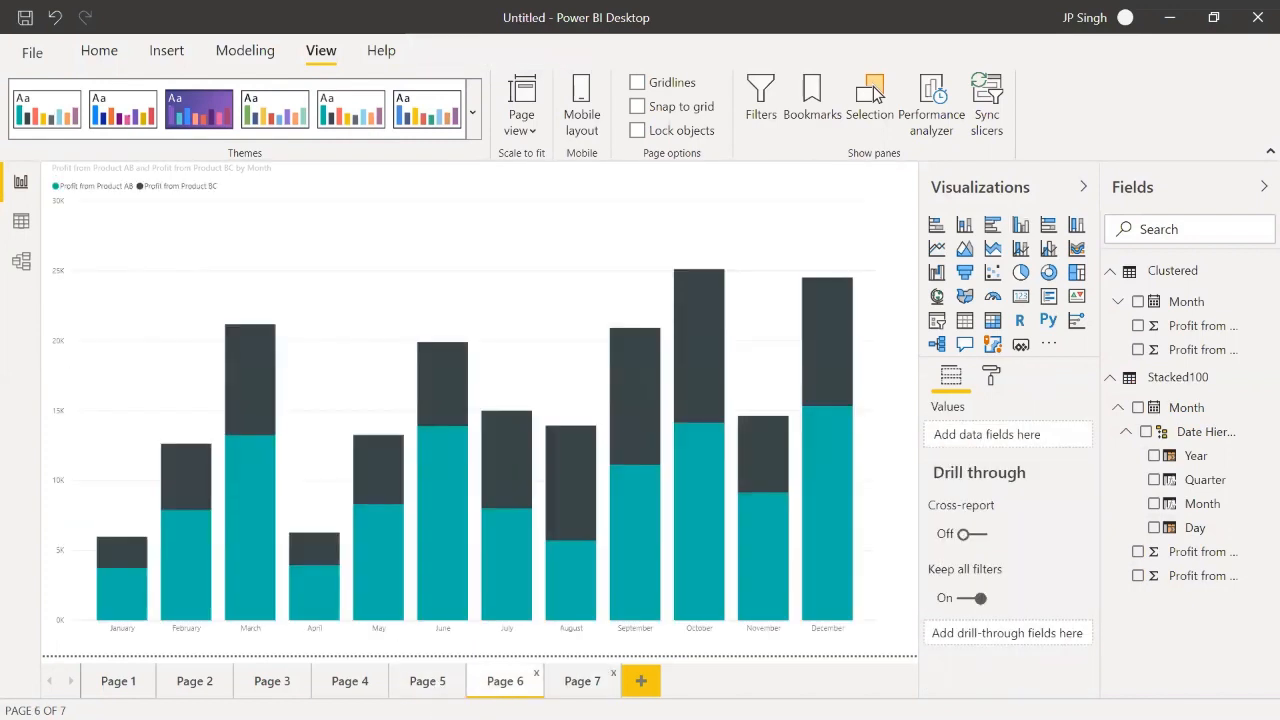
pyautogui.click(582, 681)
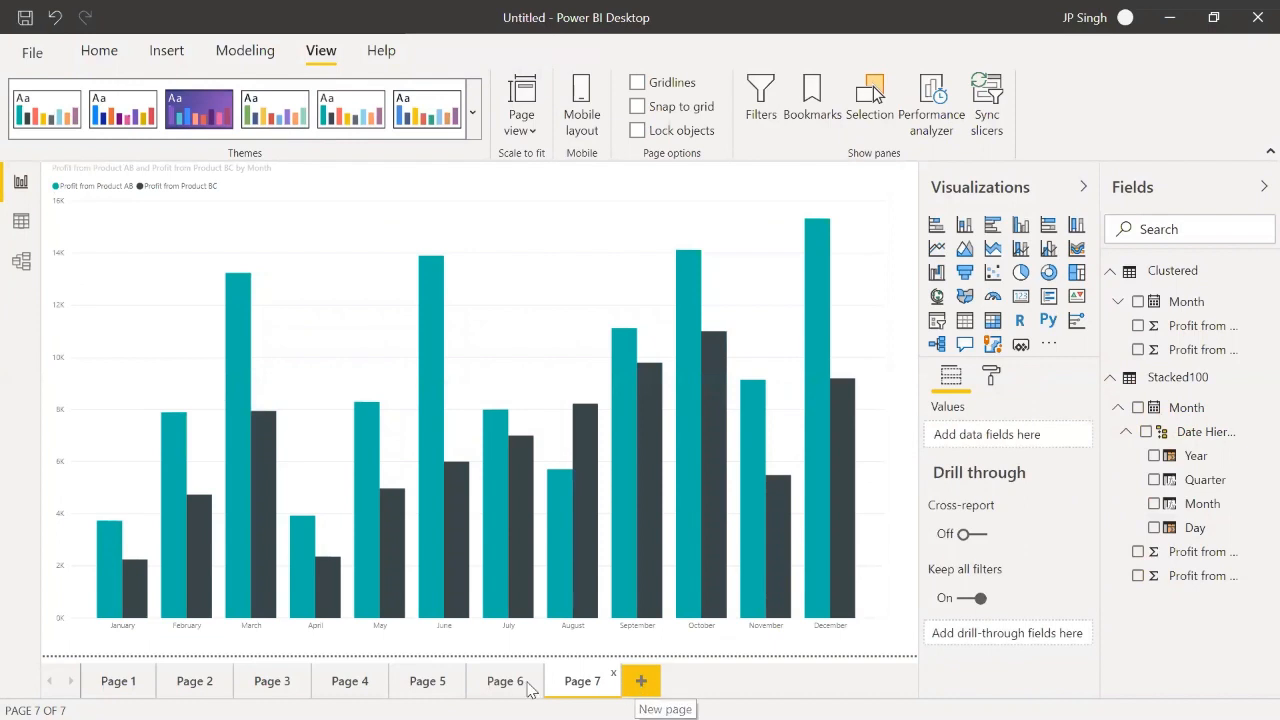
# Step: Shrink the 100% stacked column chart on Page 5 to the upper-left quarter of the canvas
pyautogui.click(446, 688)
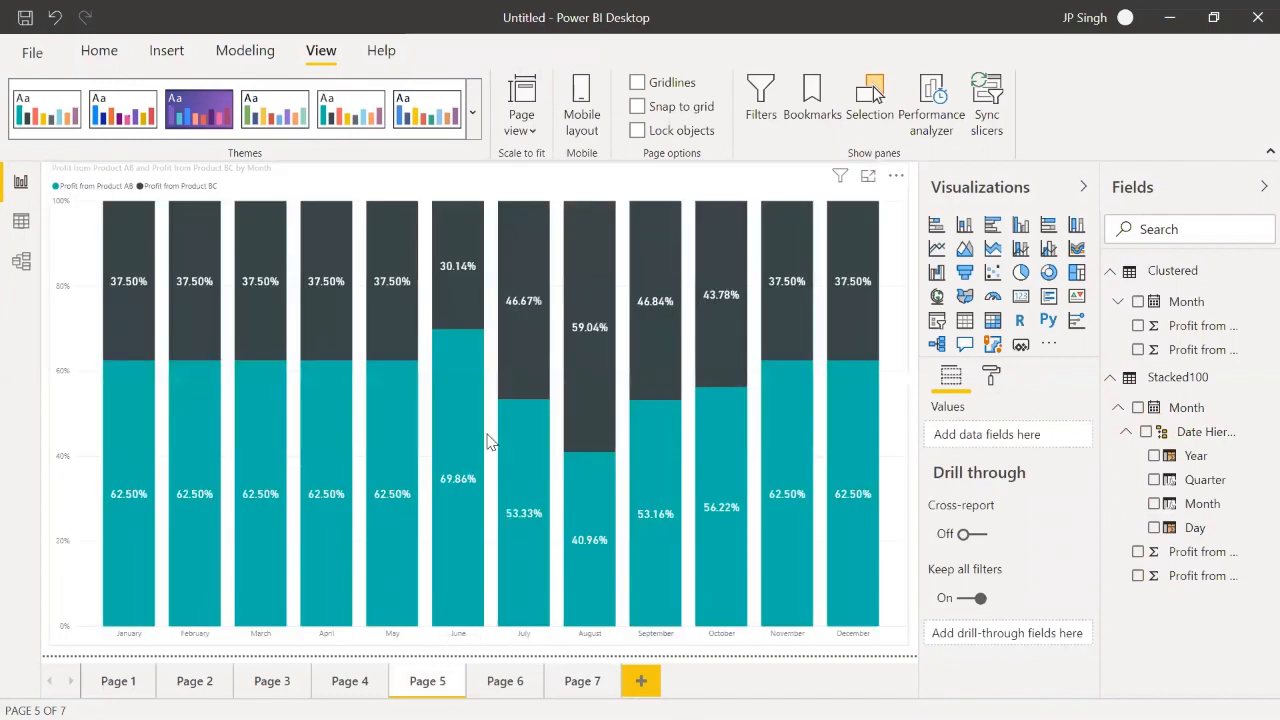
pyautogui.click(490, 448)
pyautogui.moveTo(903, 648); pyautogui.dragTo(483, 411)
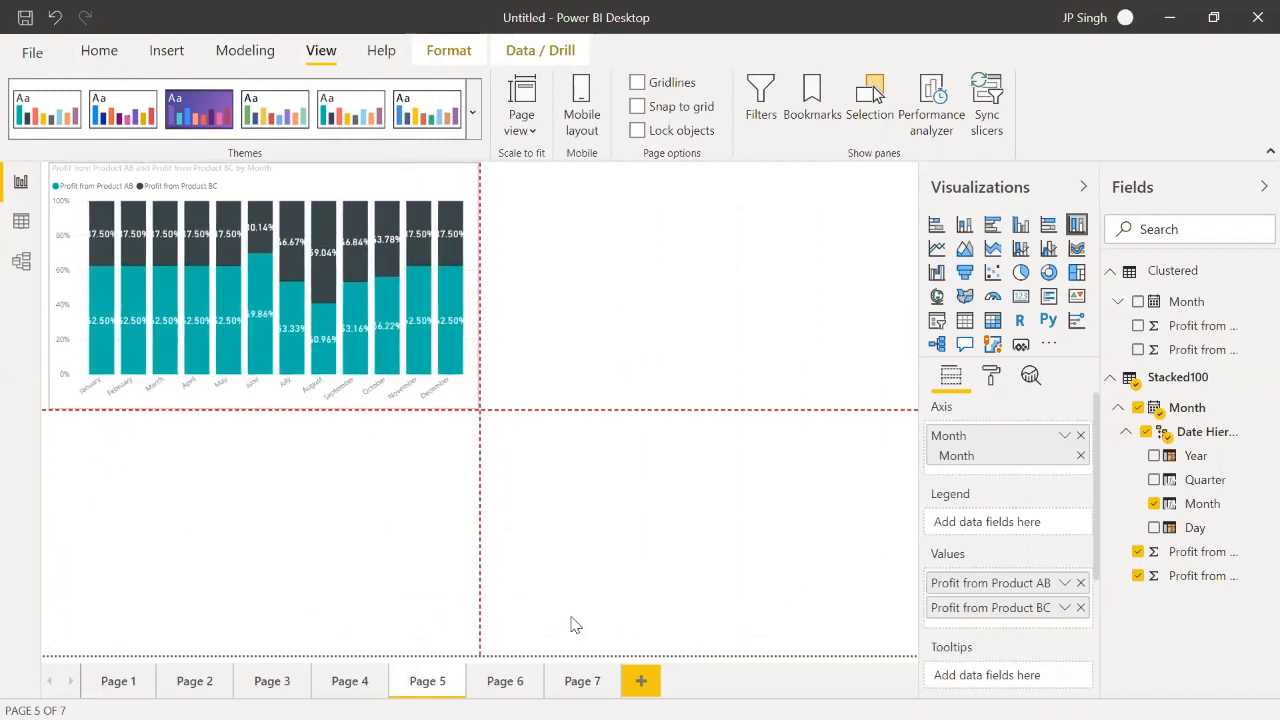
# Step: Reduce the stacked column chart on Page 6 to a little over half its width and height, and copy it
pyautogui.click(503, 680)
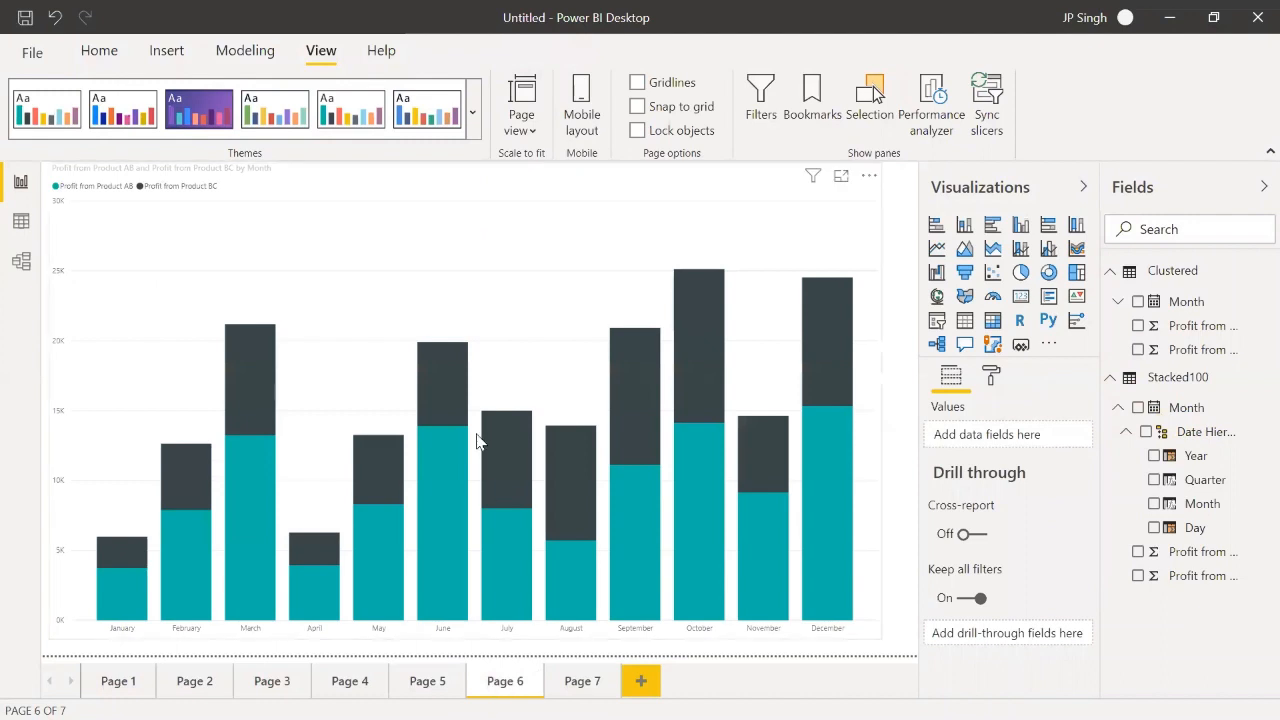
pyautogui.click(845, 638)
pyautogui.moveTo(878, 636); pyautogui.dragTo(510, 446)
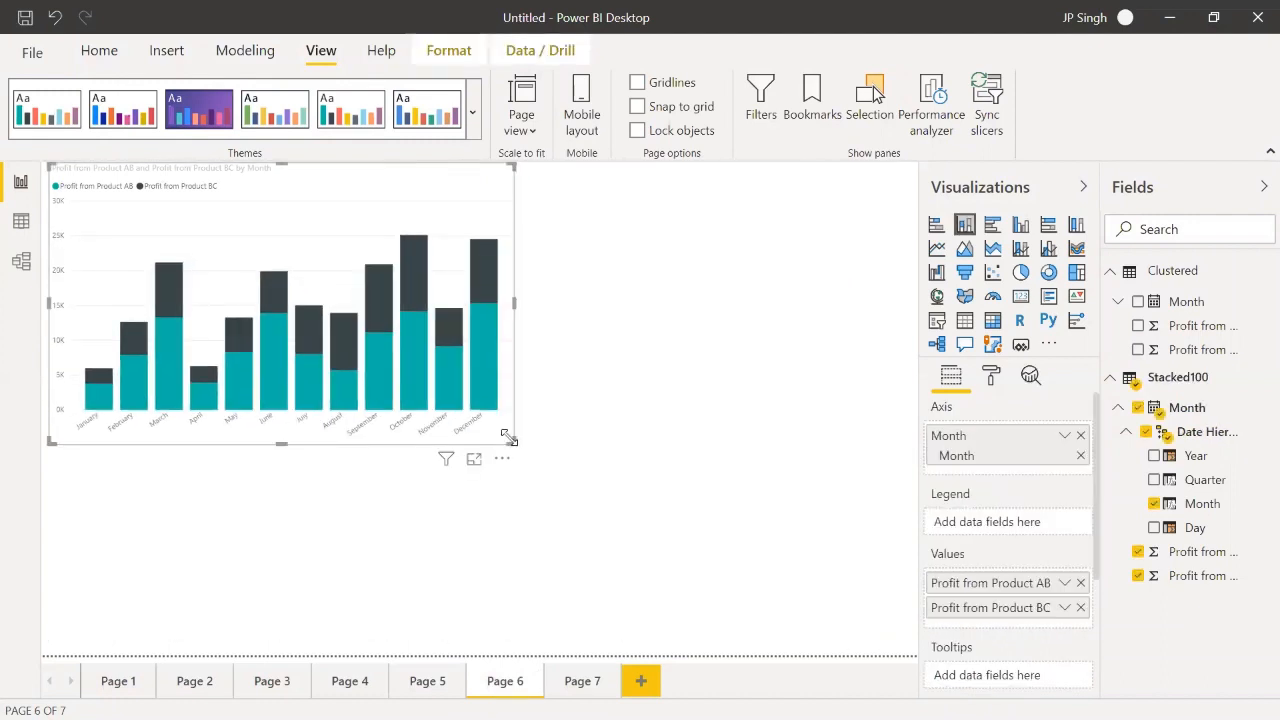
# Step: Paste the stacked column chart onto Page 5 and fit the 100% stacked chart beneath it with a reduced height
pyautogui.click(441, 684)
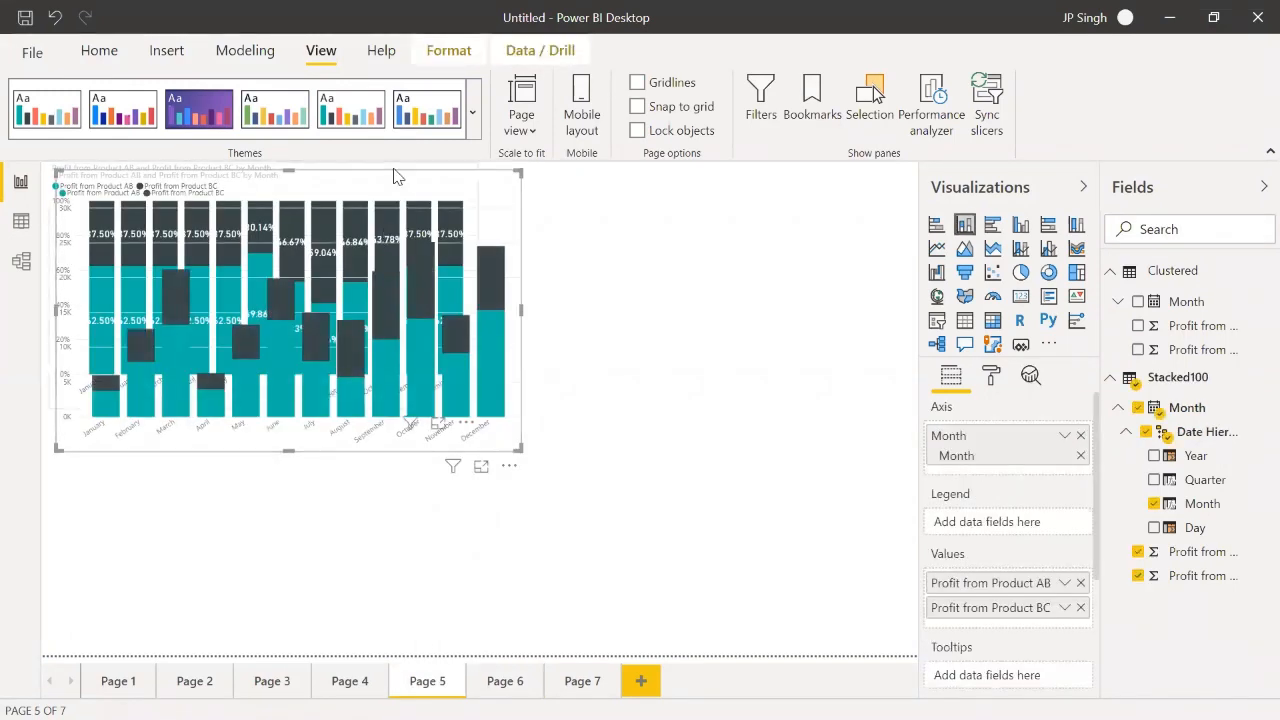
pyautogui.moveTo(394, 177); pyautogui.dragTo(413, 466)
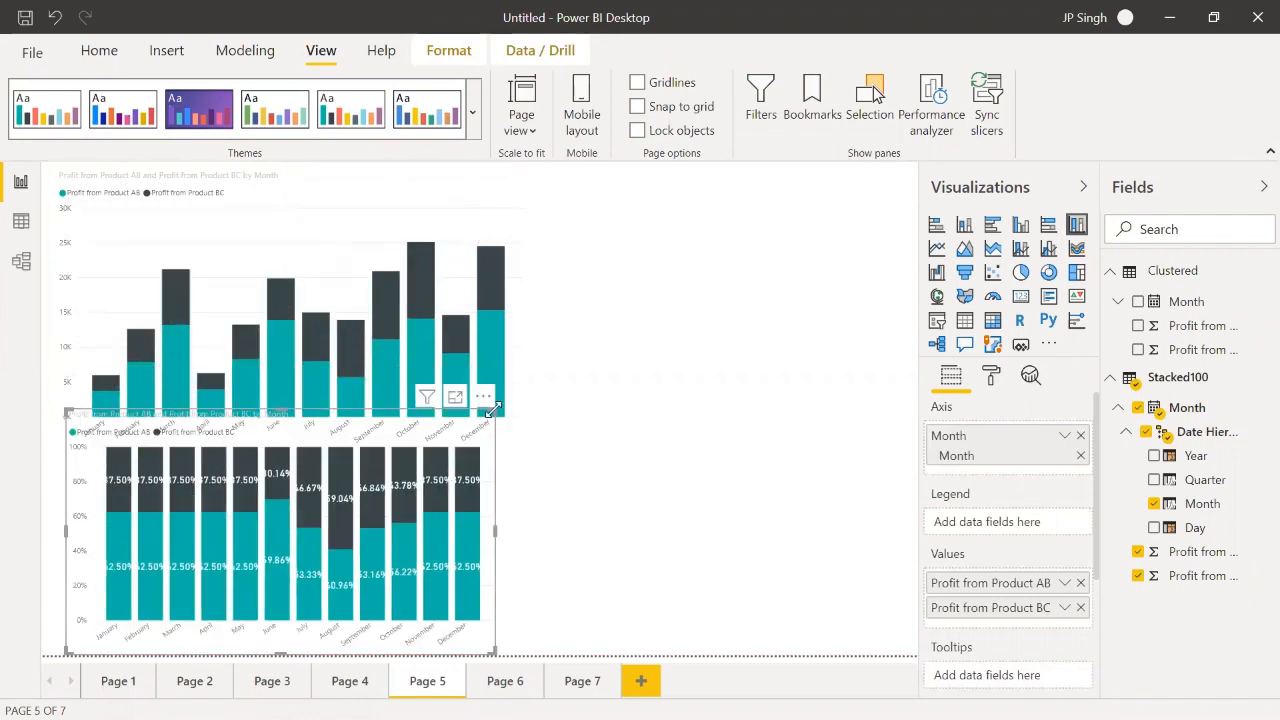
pyautogui.moveTo(495, 409); pyautogui.dragTo(487, 446)
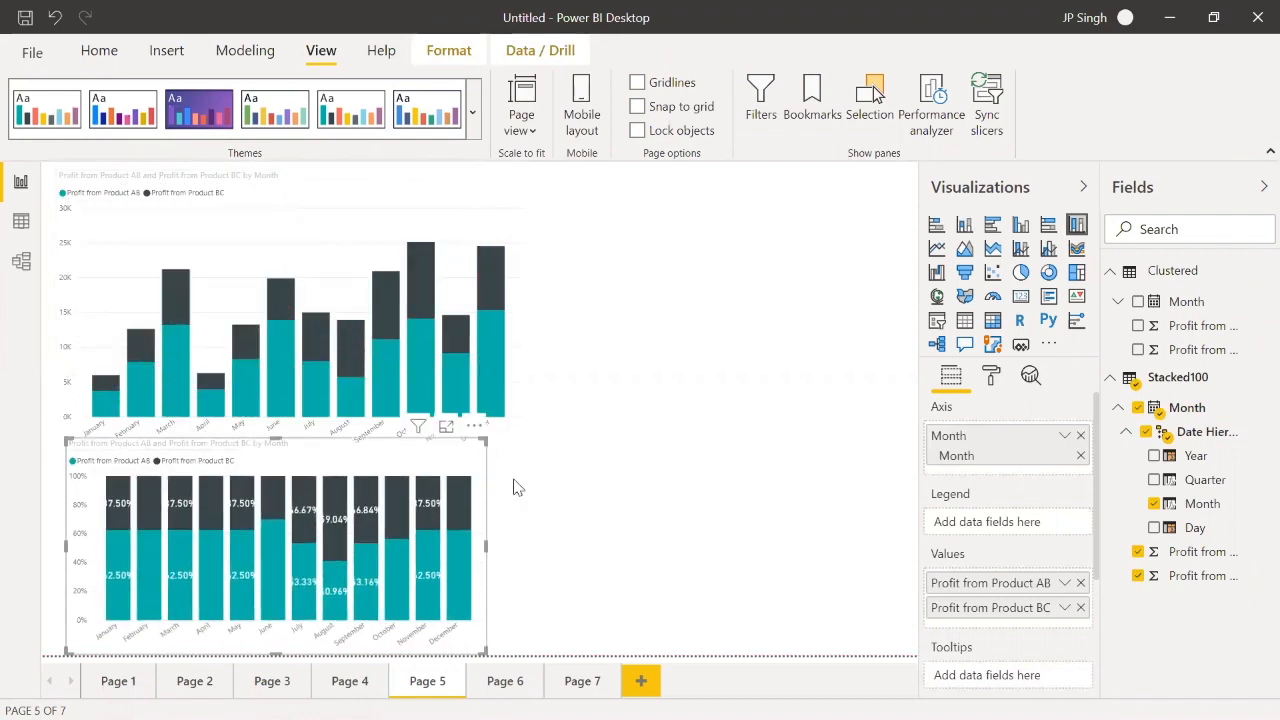
# Step: Shrink the clustered column chart on Page 7 and place a copy of it beside the two charts on Page 5
pyautogui.click(575, 680)
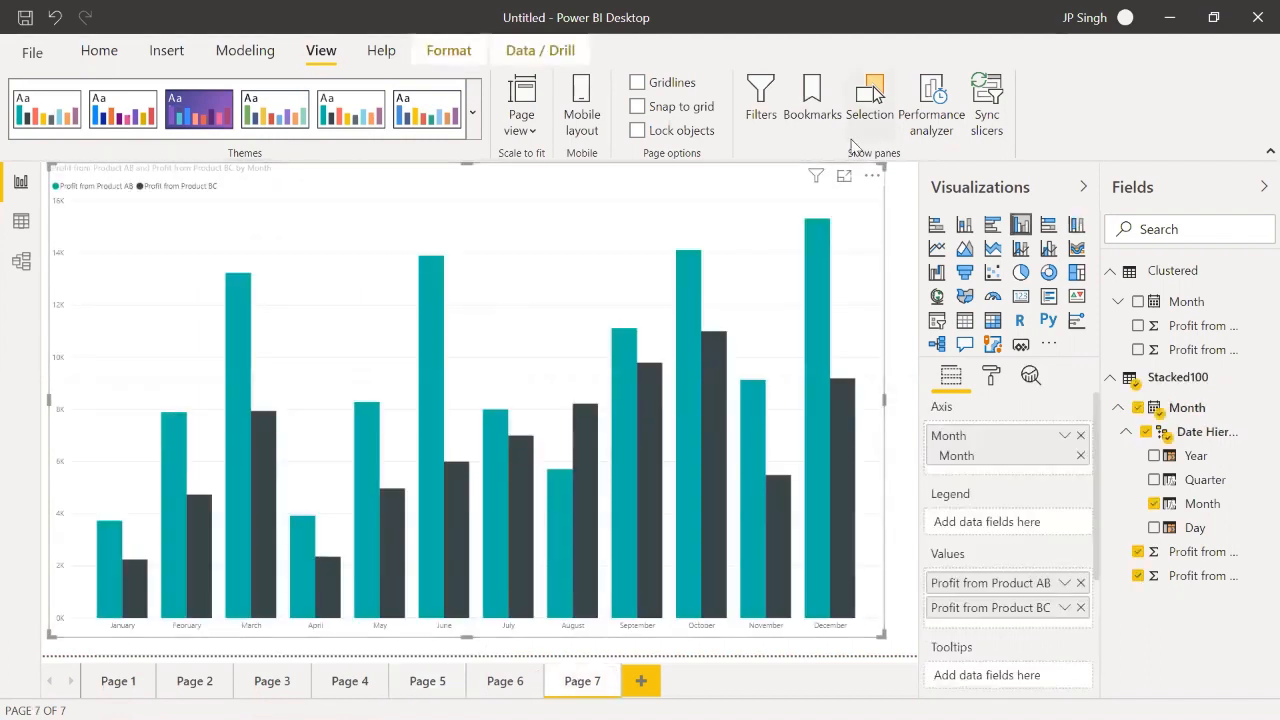
pyautogui.moveTo(880, 165); pyautogui.dragTo(421, 372)
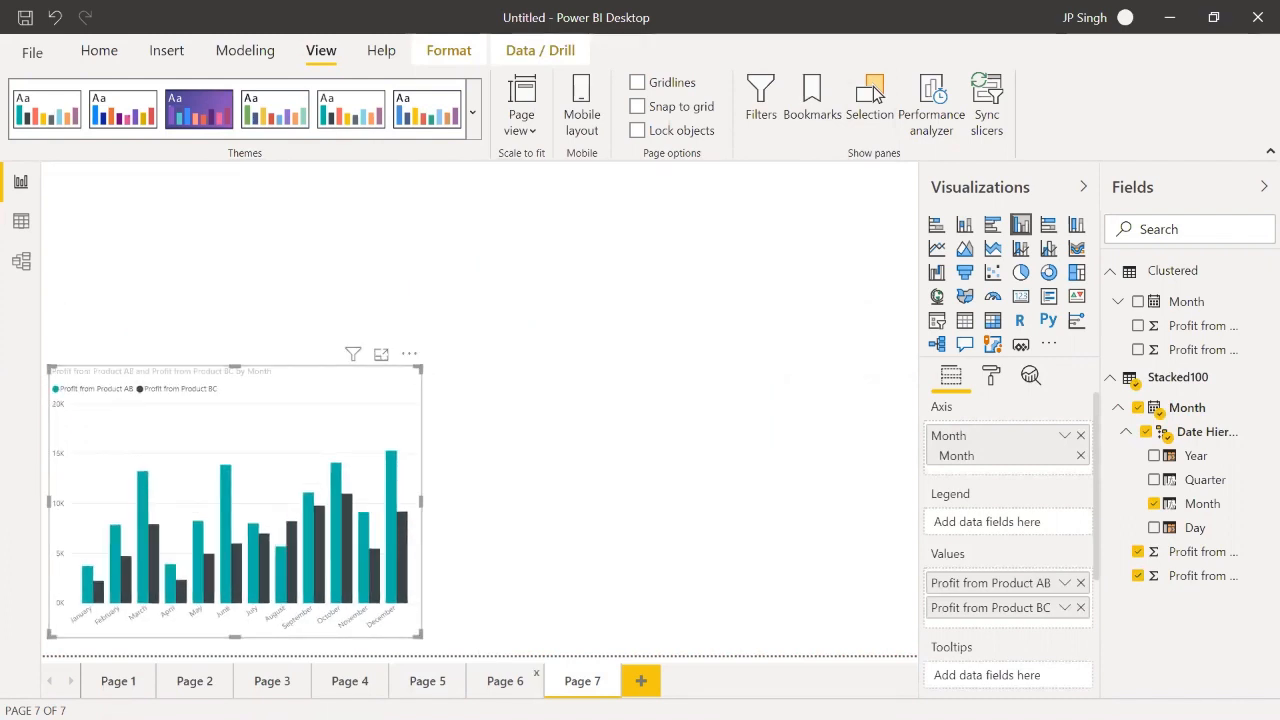
pyautogui.click(447, 683)
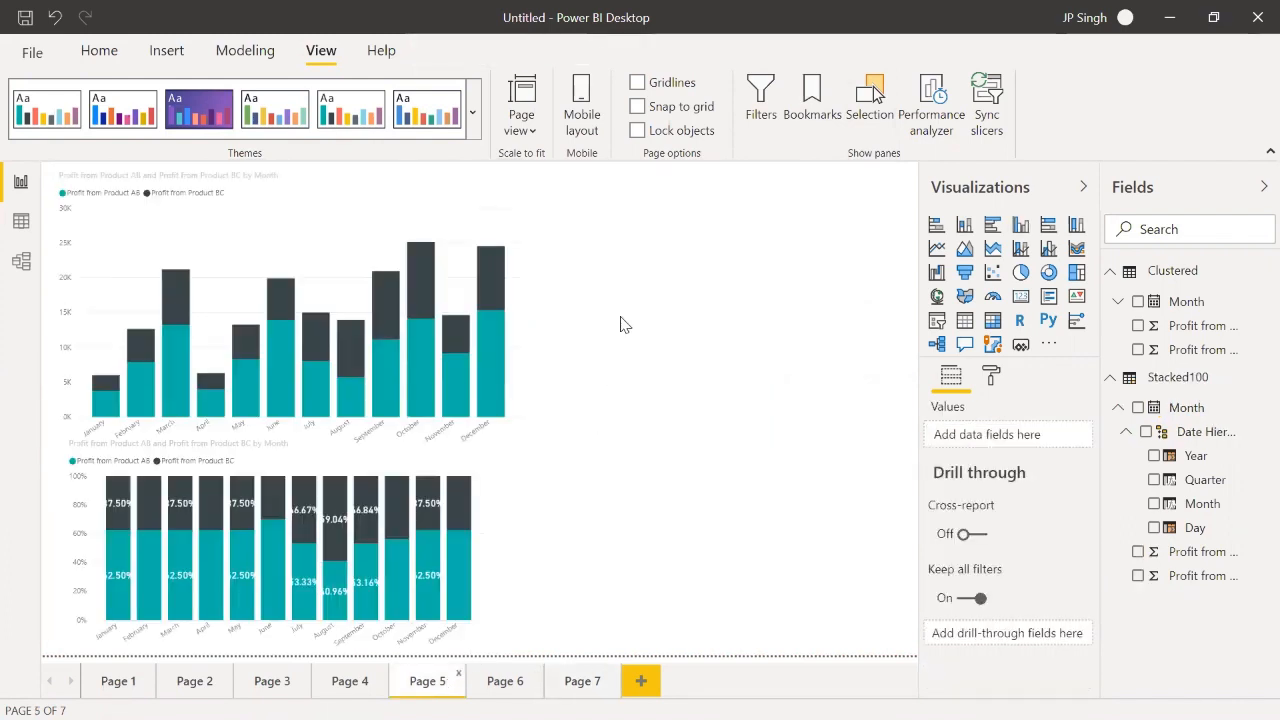
pyautogui.hotkey('ctrl', 'v')
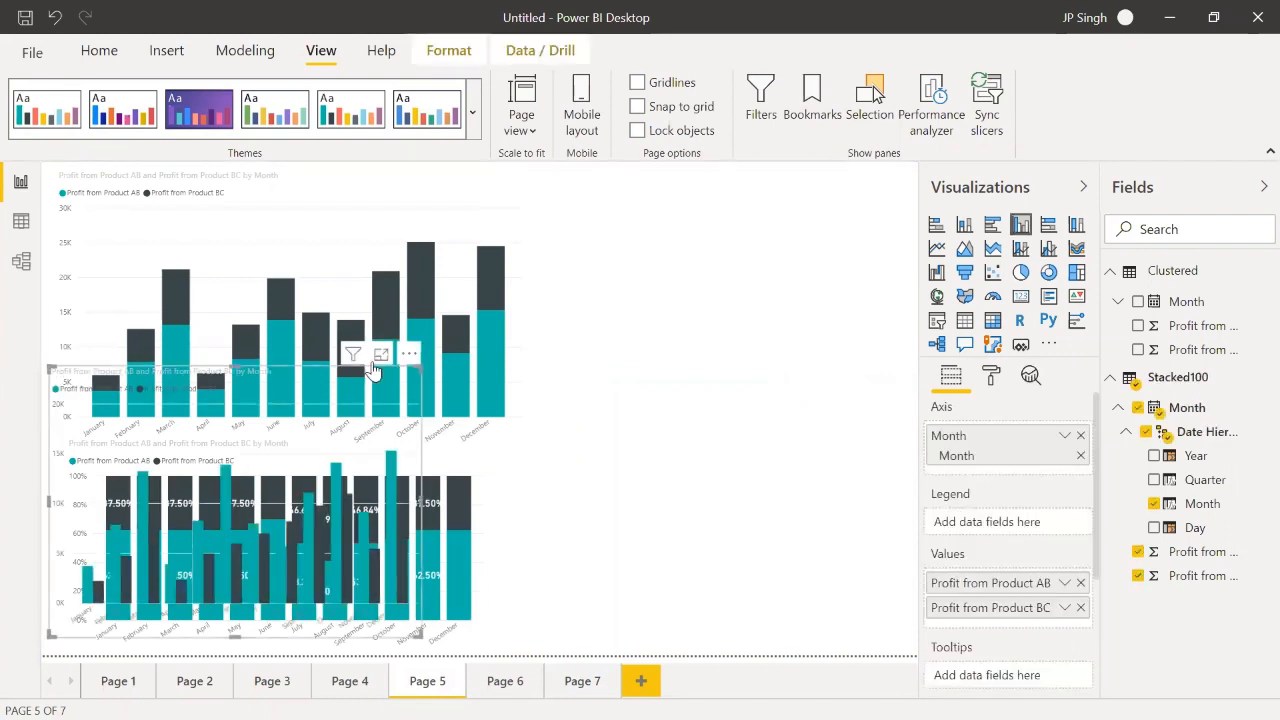
pyautogui.moveTo(345, 372); pyautogui.dragTo(800, 278)
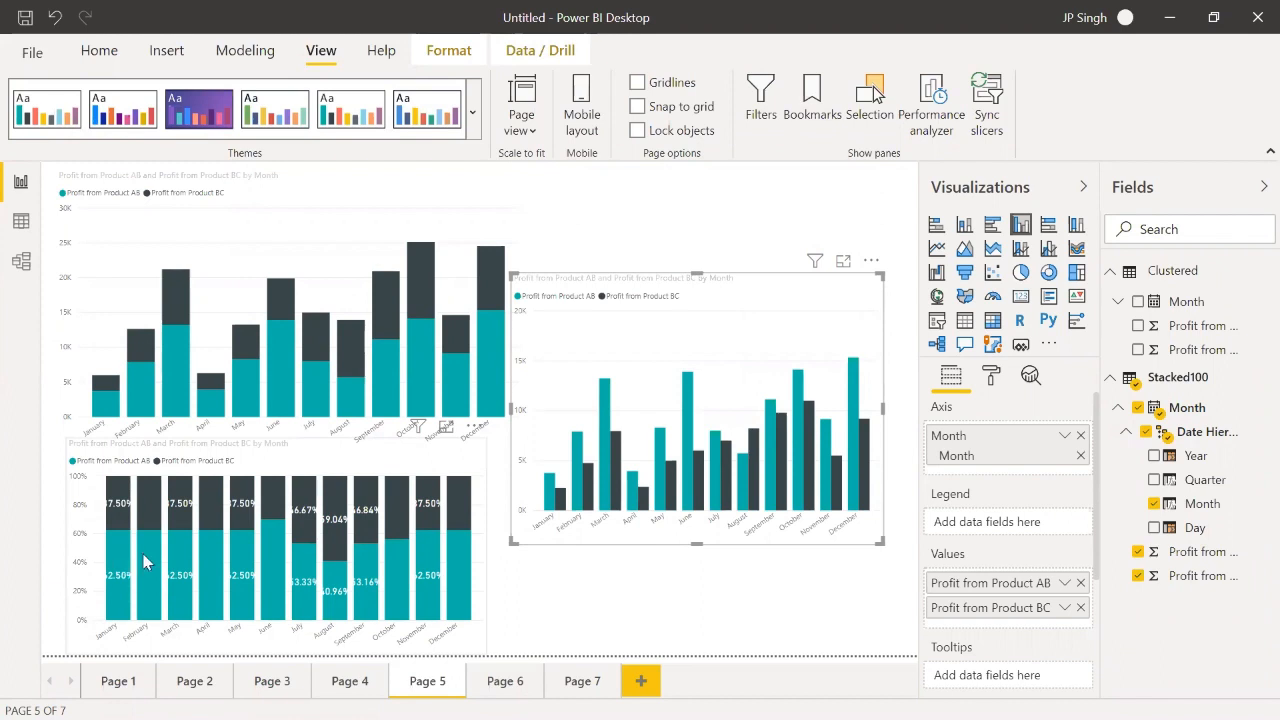
# Step: Compare the stacked, 100% stacked and clustered column charts on Page 5 by selecting each in turn
pyautogui.click(216, 371)
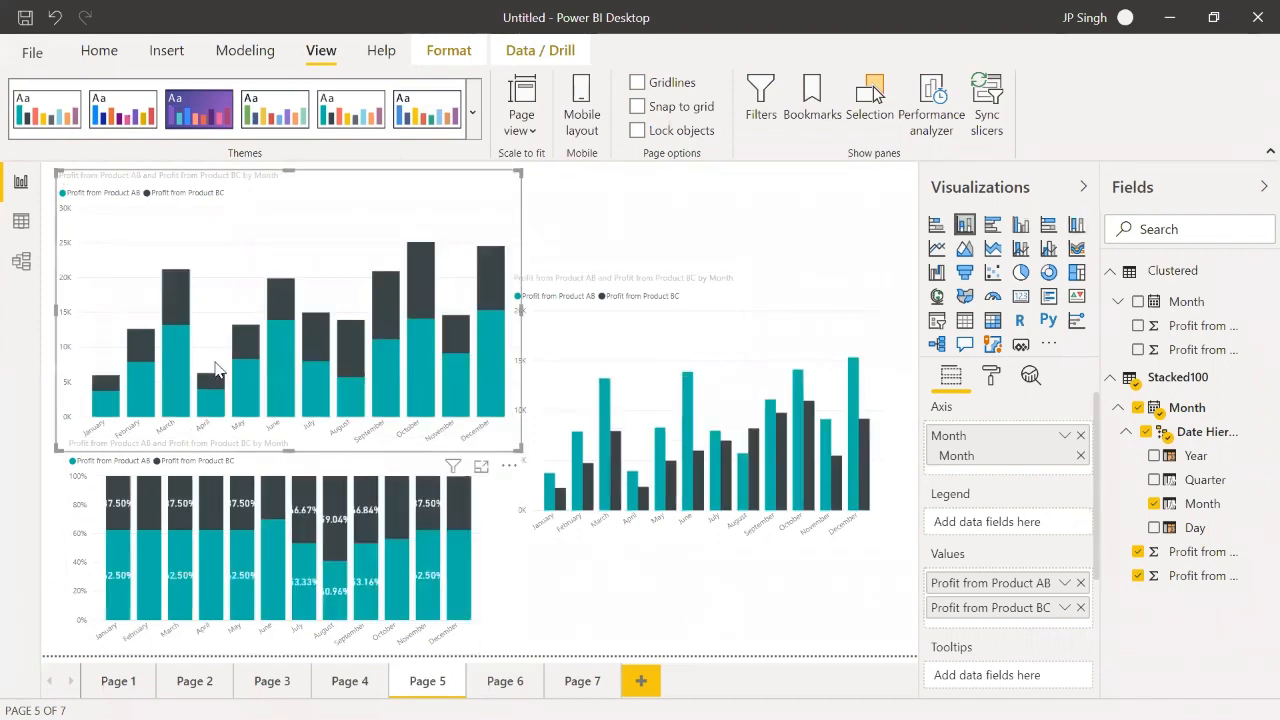
pyautogui.click(289, 512)
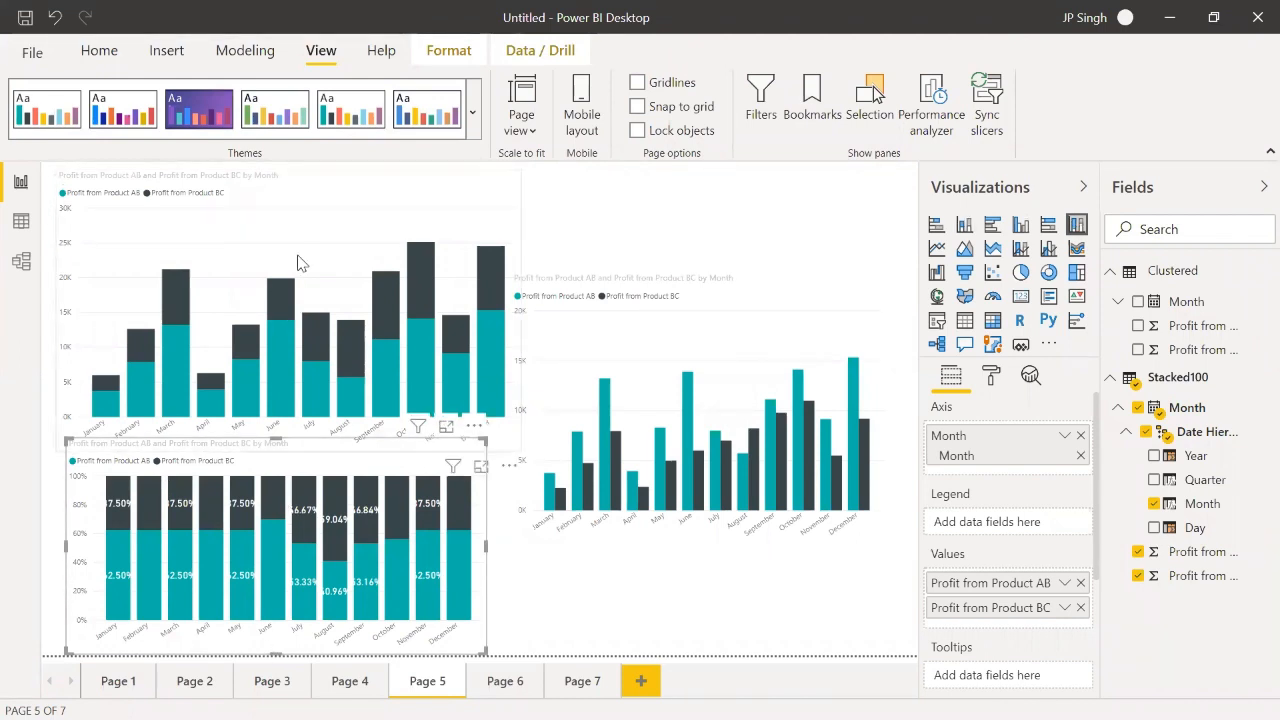
pyautogui.click(306, 220)
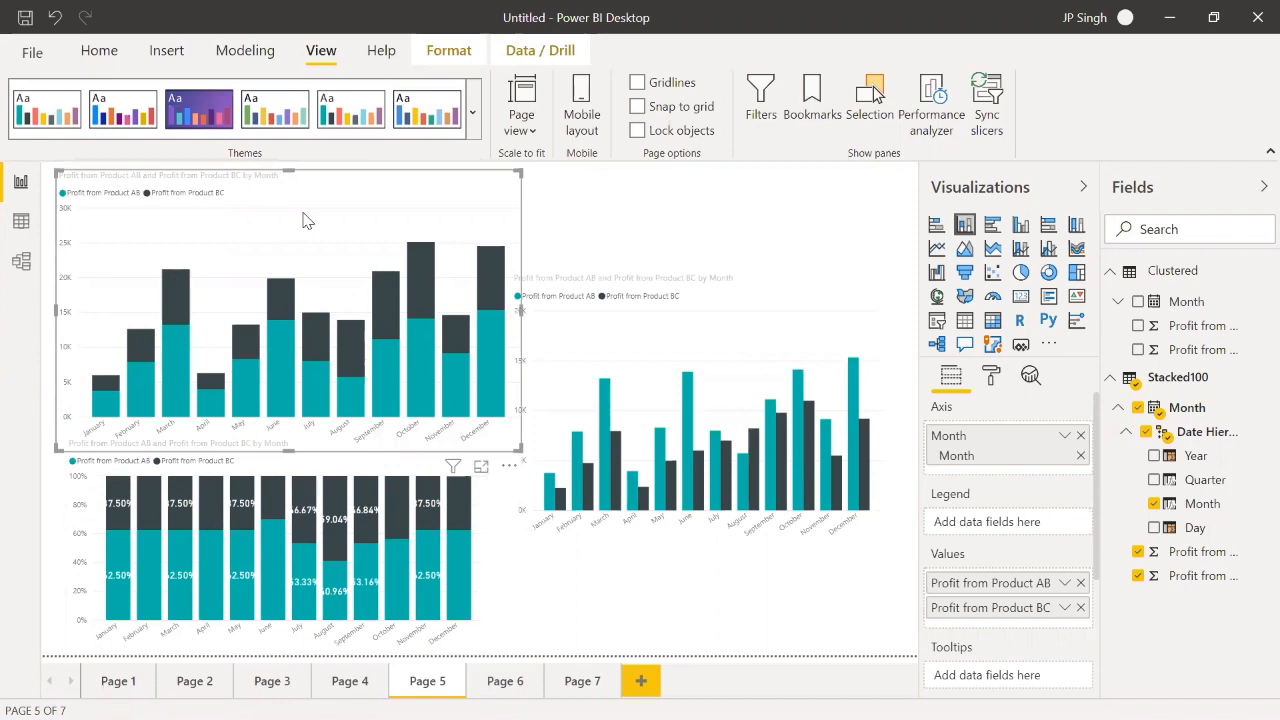
pyautogui.click(686, 543)
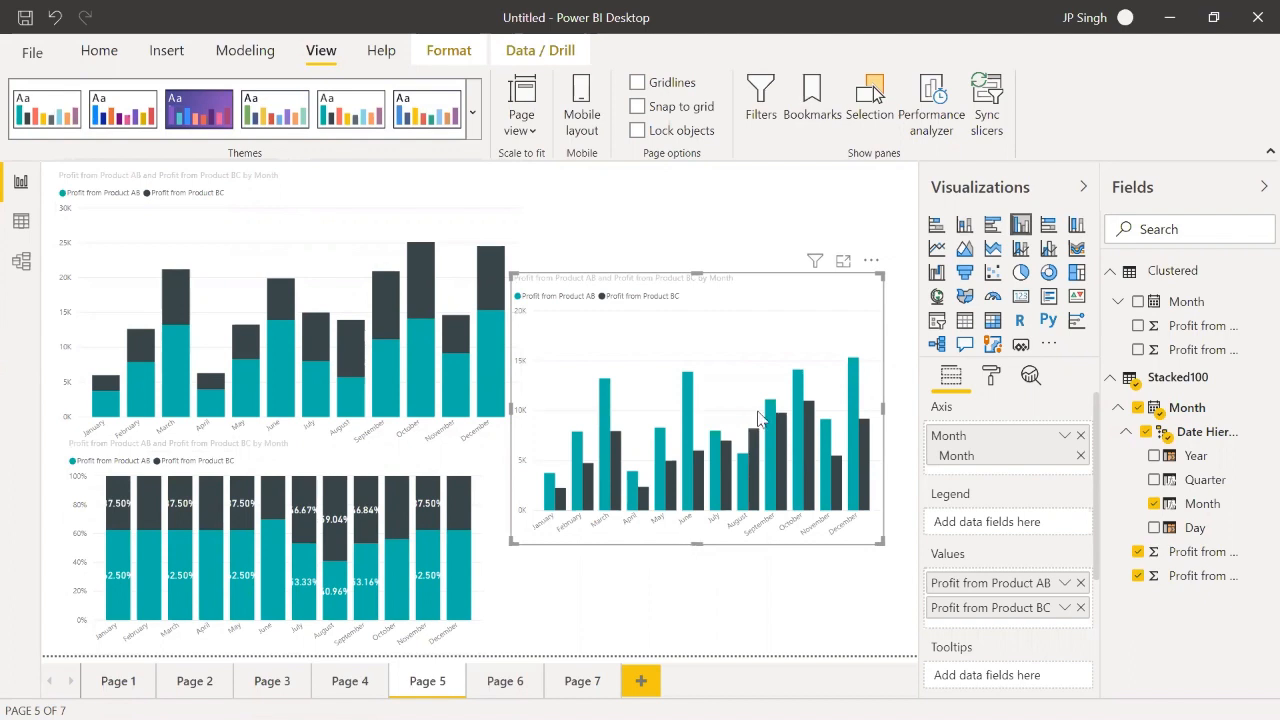
# Step: Launch Excel from Windows
pyautogui.press('super')
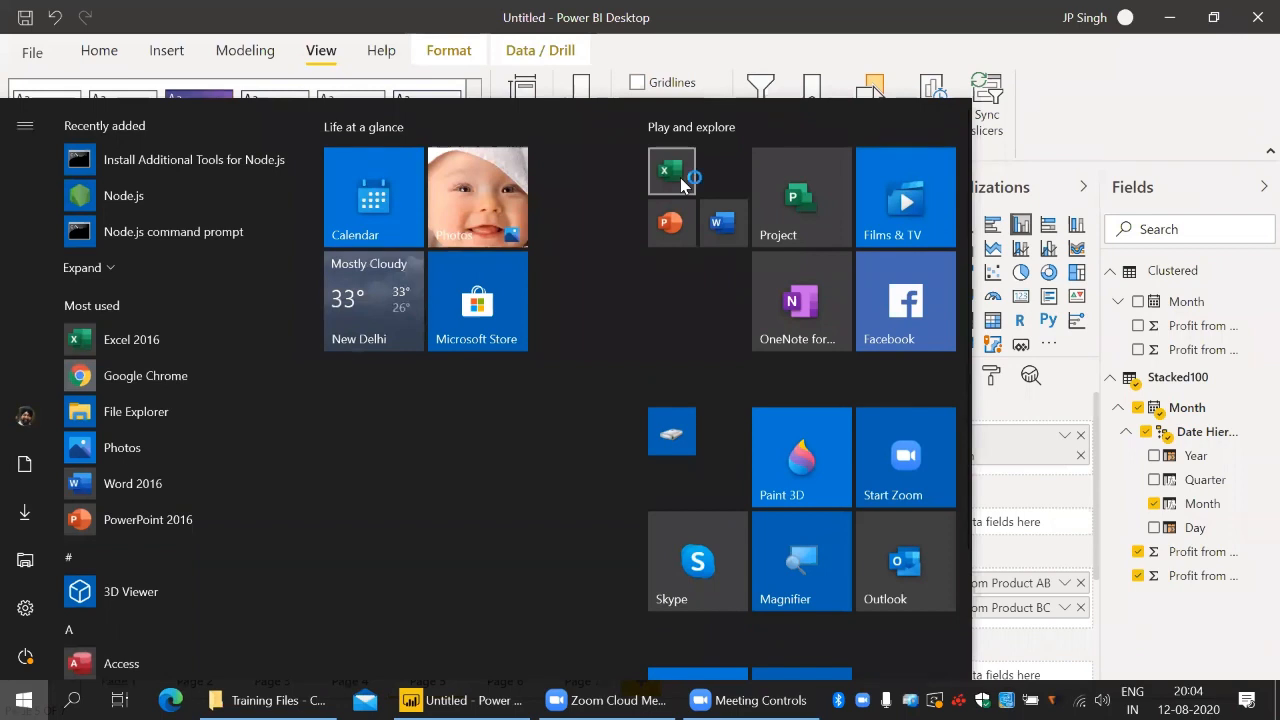
pyautogui.click(680, 177)
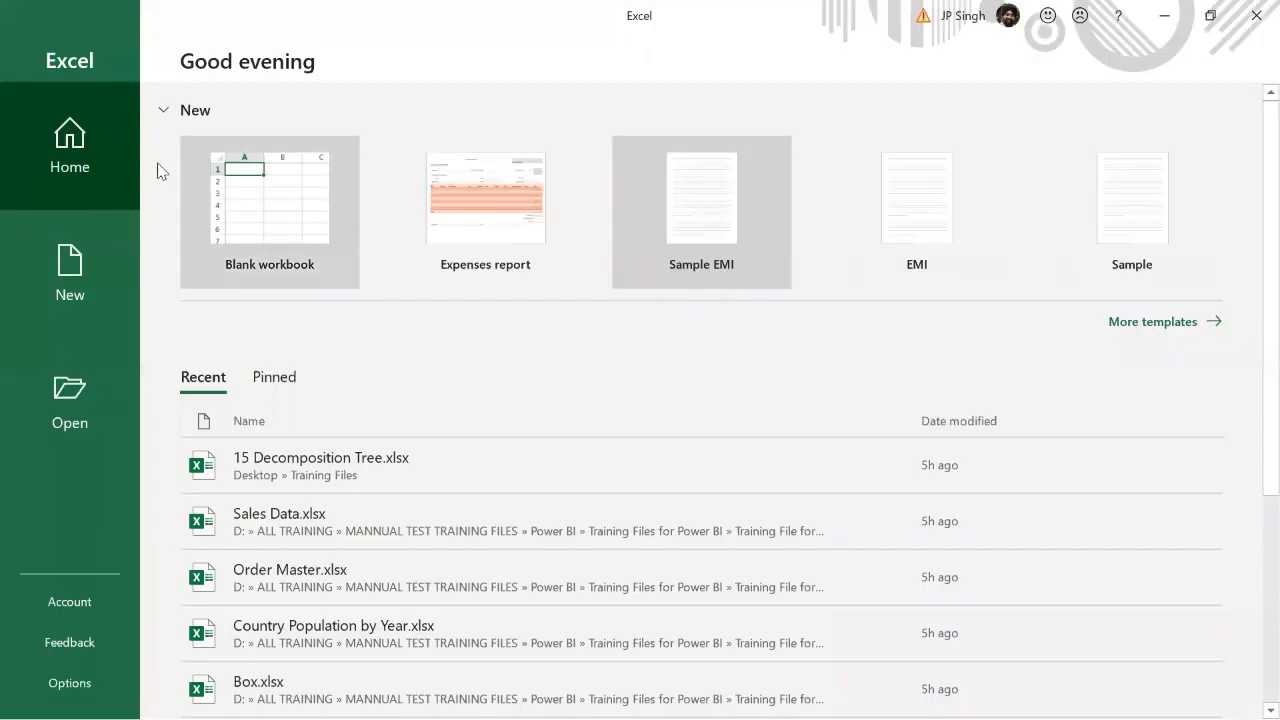
# Step: Create a blank workbook and enter the header Month in cell C4
pyautogui.click(247, 178)
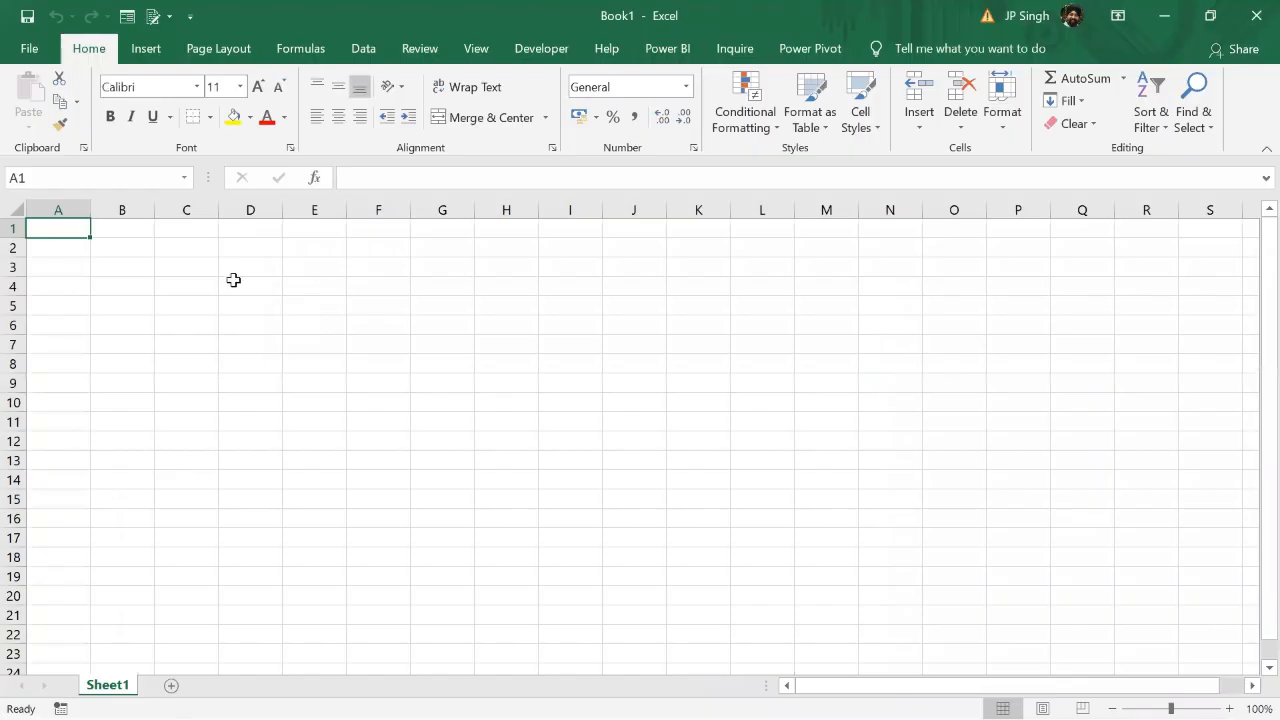
pyautogui.click(194, 272)
pyautogui.click(195, 302)
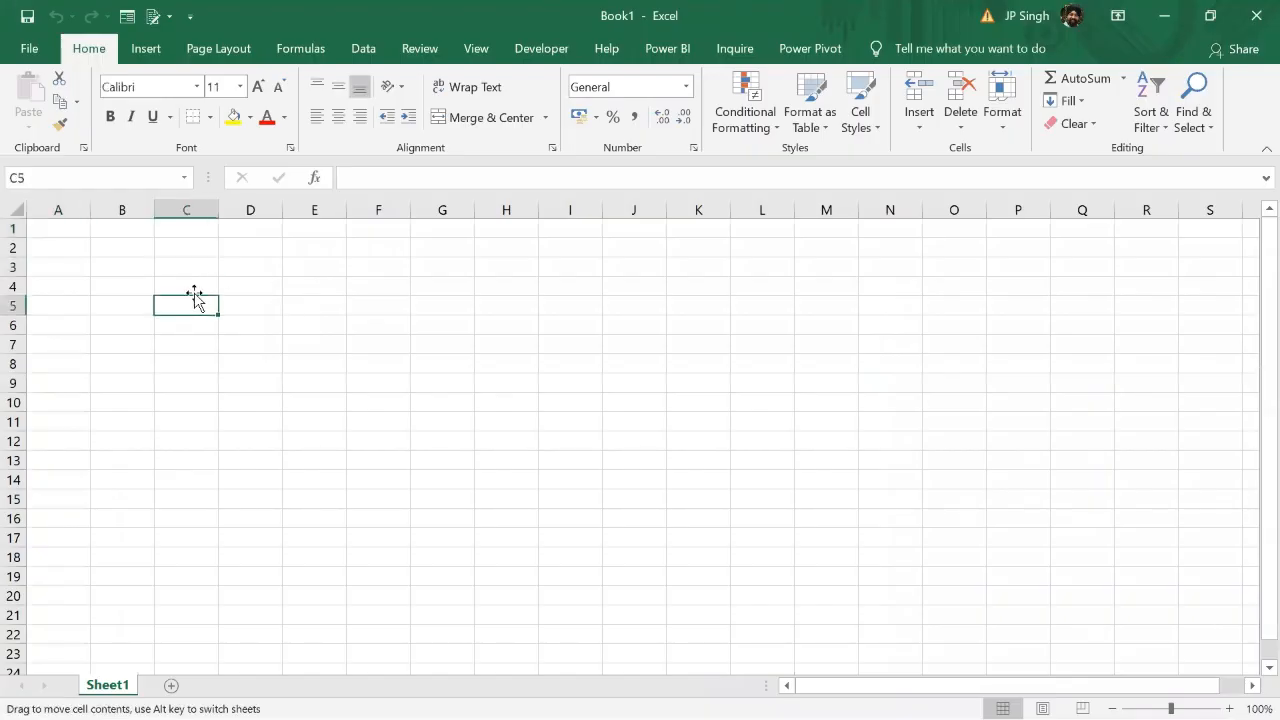
pyautogui.click(196, 290)
pyautogui.write('Month')
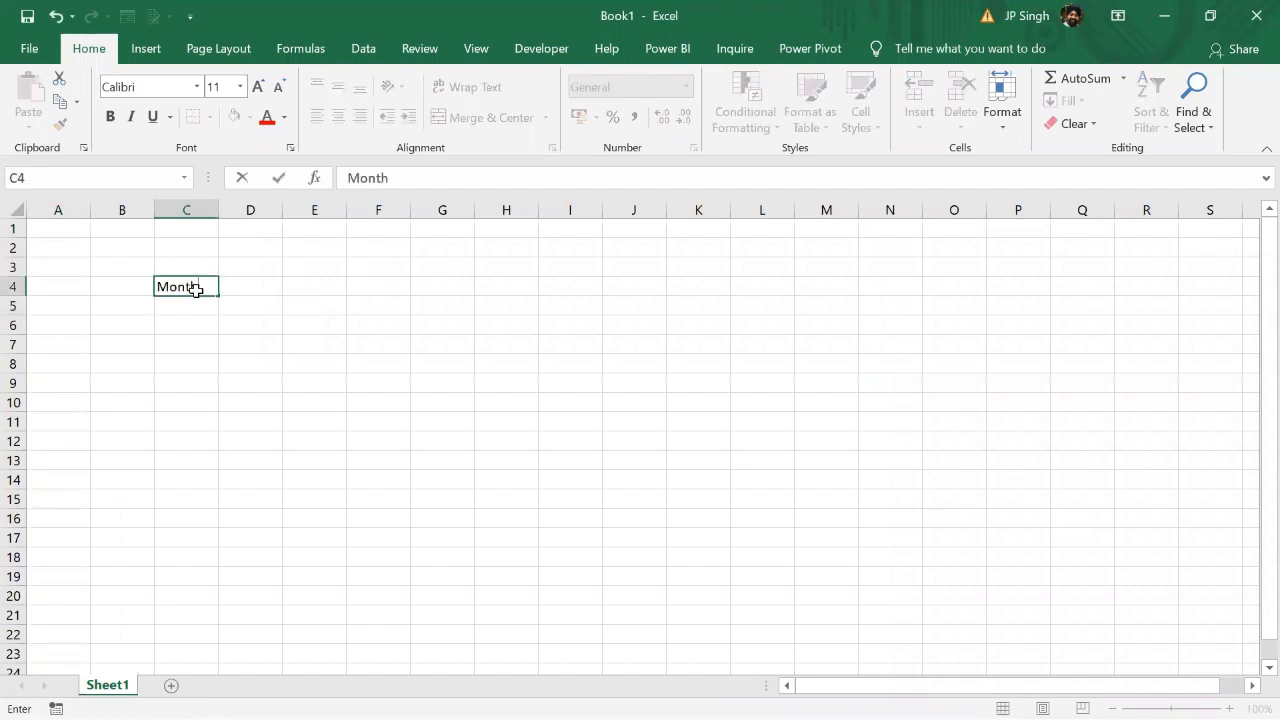
pyautogui.press('Return')
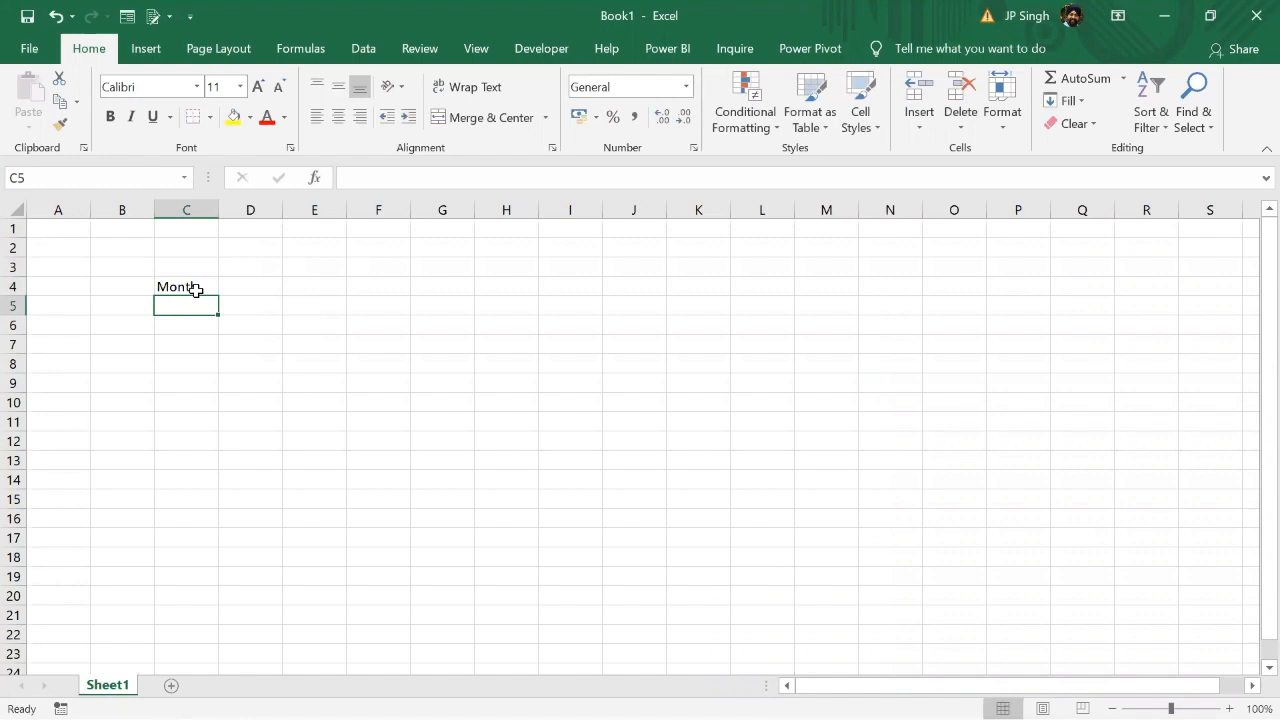
# Step: Fill cells C5:C10 beneath the Month header with JAN, FEB, MAR, APR, MAY and JUN
pyautogui.write('JAN')
pyautogui.press('Return')
pyautogui.write('F')
pyautogui.press('BackSpace')
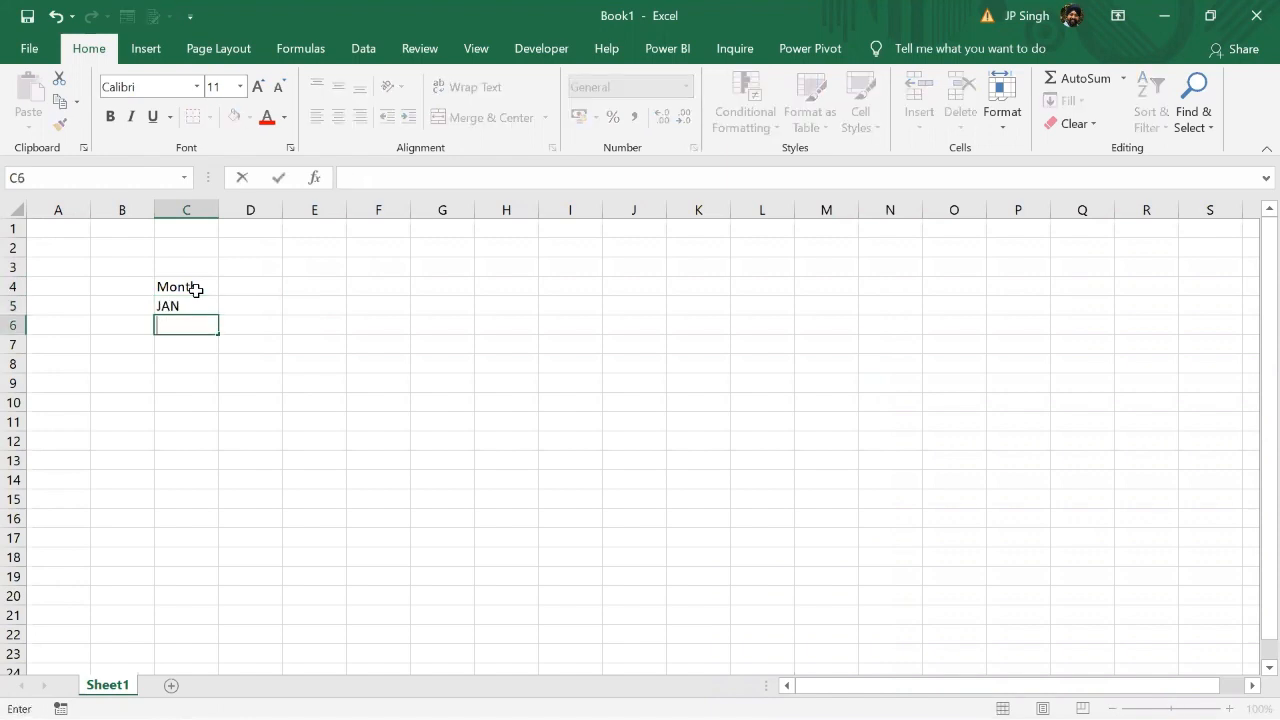
pyautogui.write('FEB')
pyautogui.press('Return')
pyautogui.write('MA')
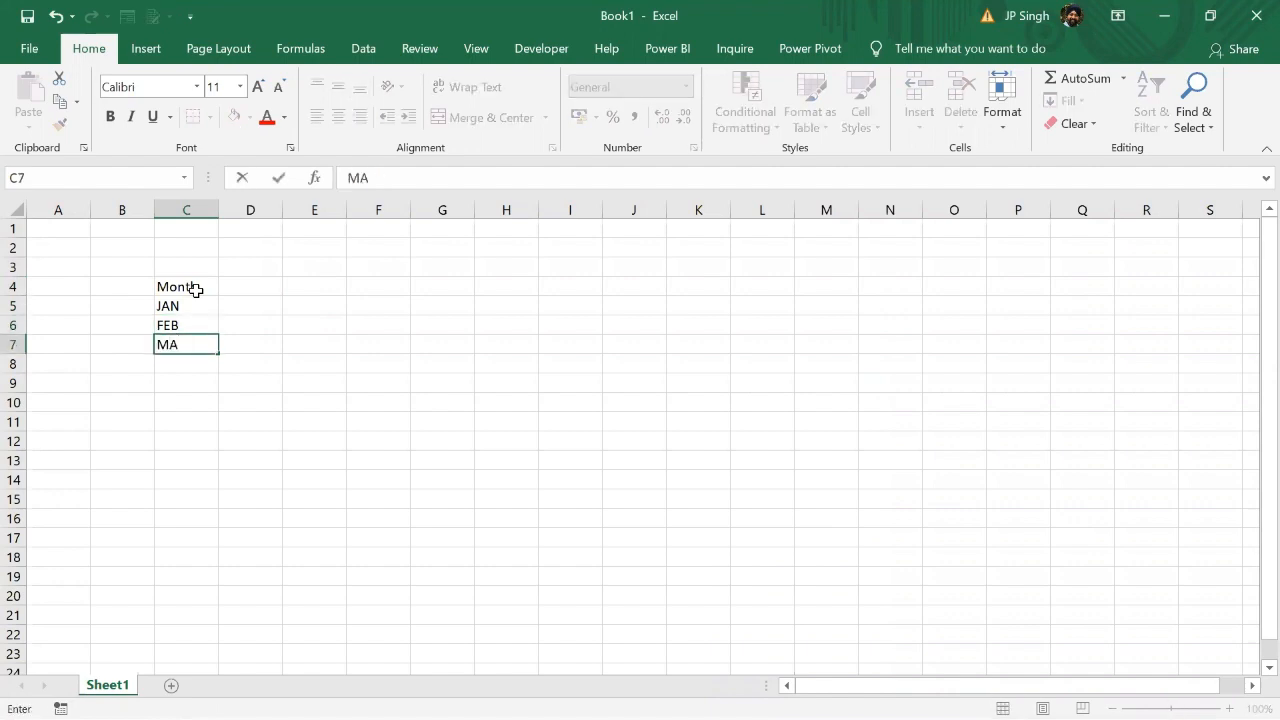
pyautogui.write('R')
pyautogui.press('Return')
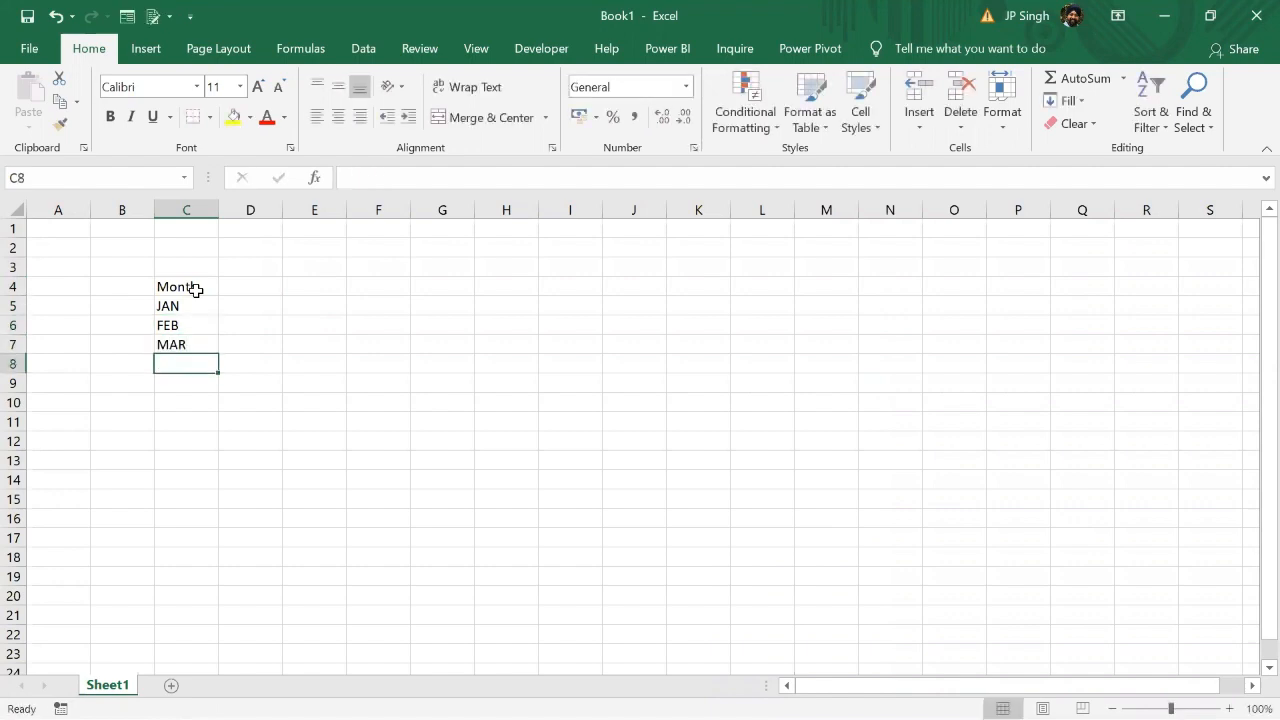
pyautogui.write('APRI')
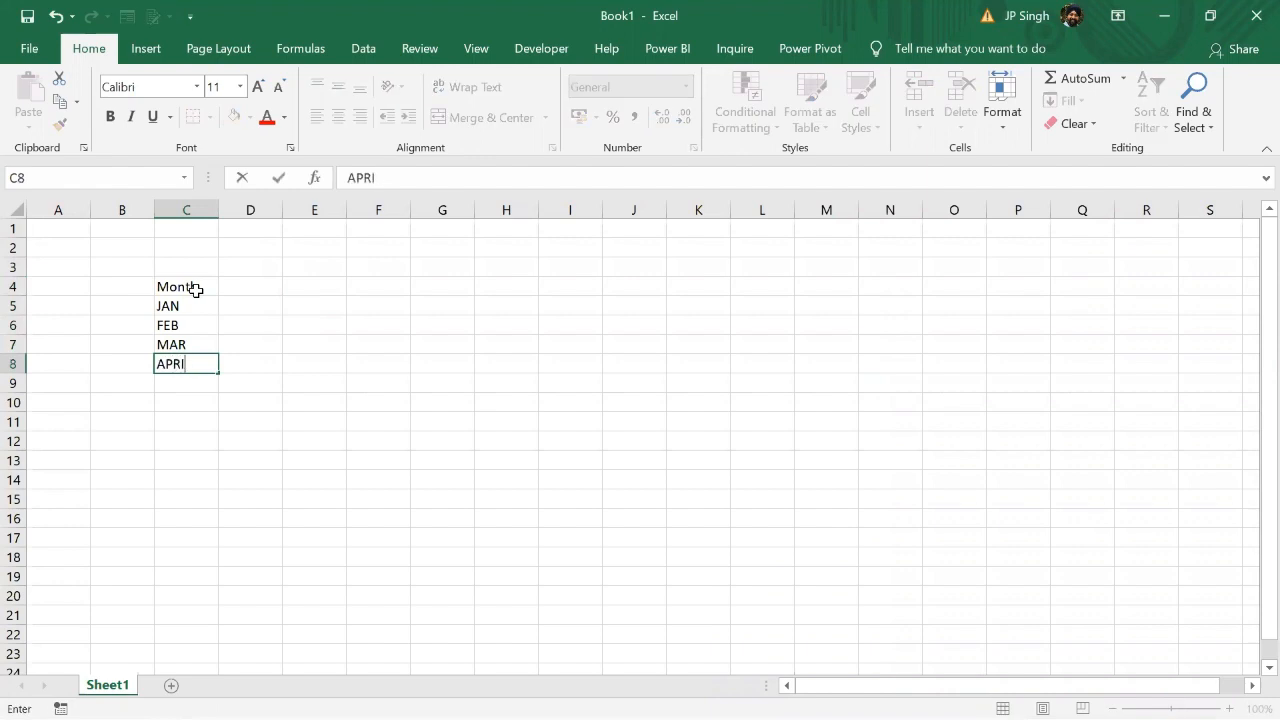
pyautogui.press('Return')
pyautogui.write('MAY')
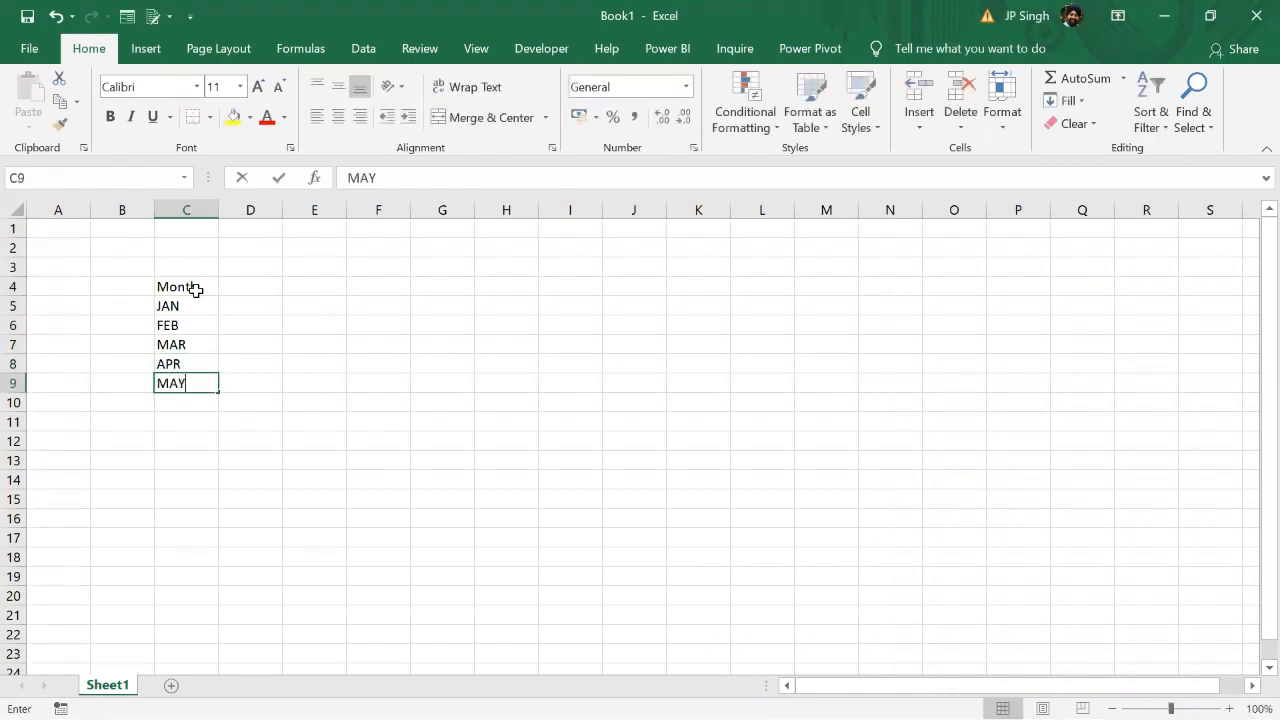
pyautogui.press('Return')
pyautogui.write('JUN')
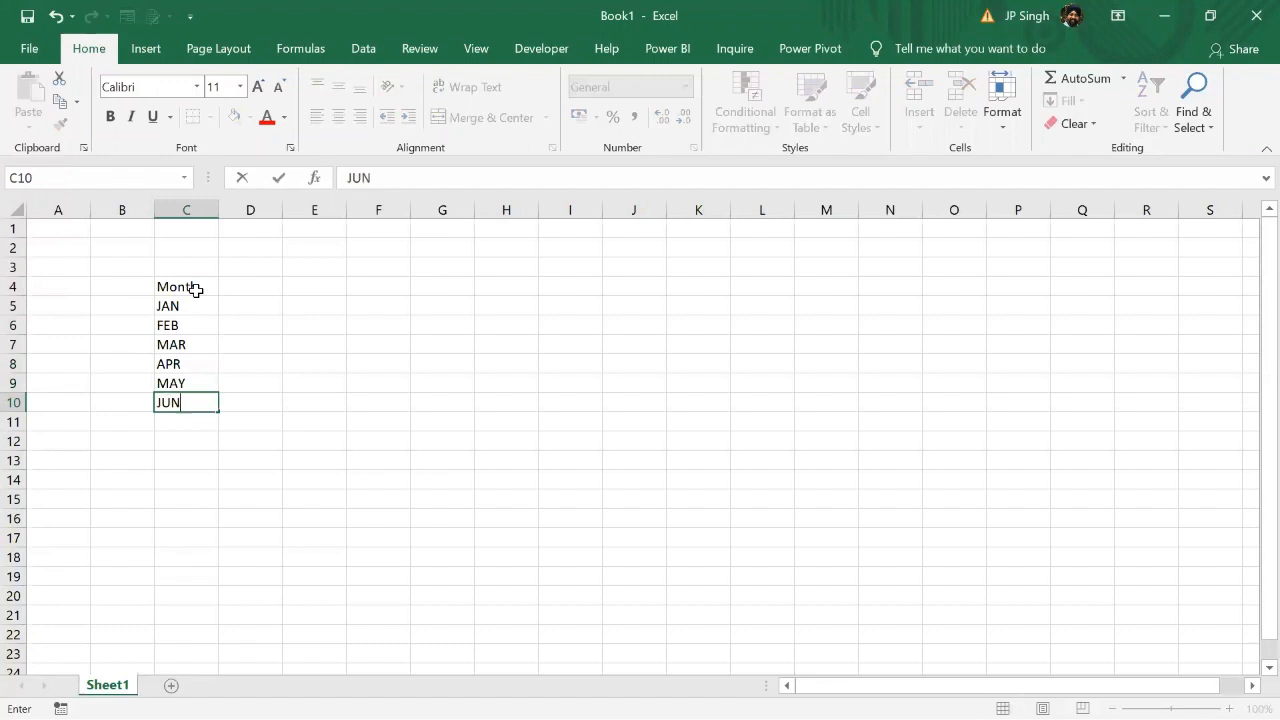
pyautogui.press('Return')
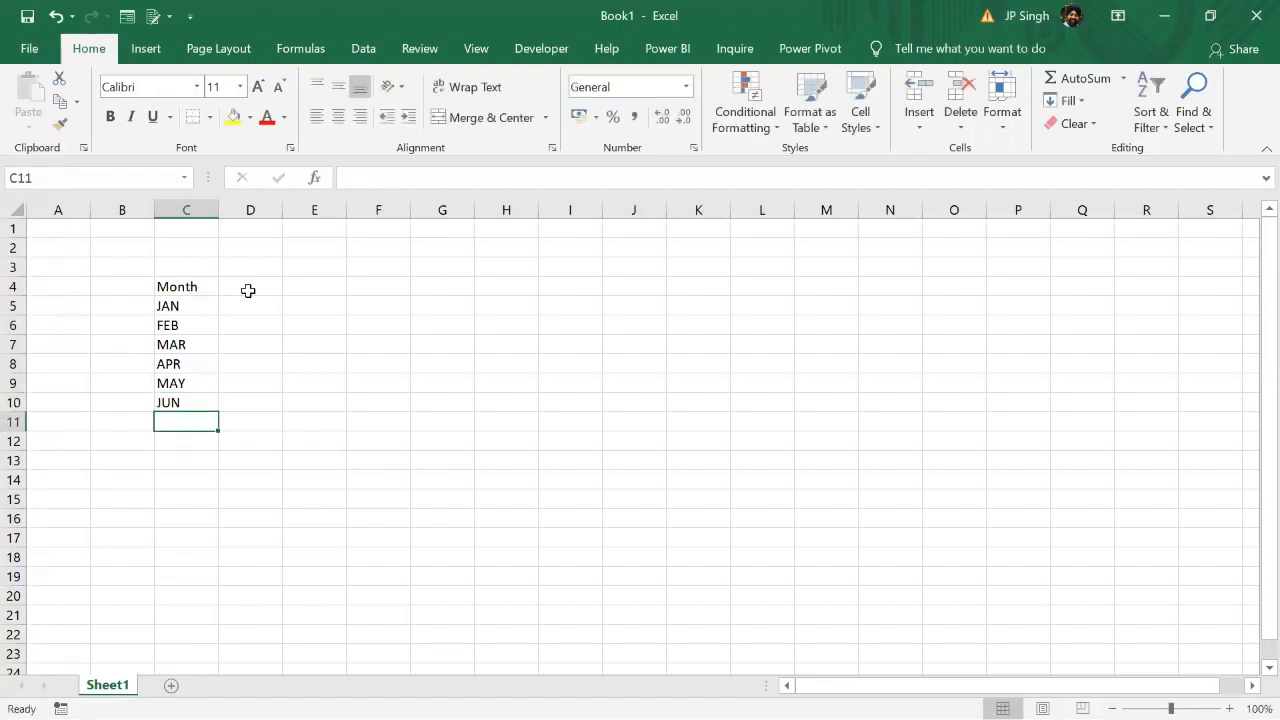
# Step: Enter the year headers 2019 in D4 and 2020 in E4
pyautogui.click(255, 292)
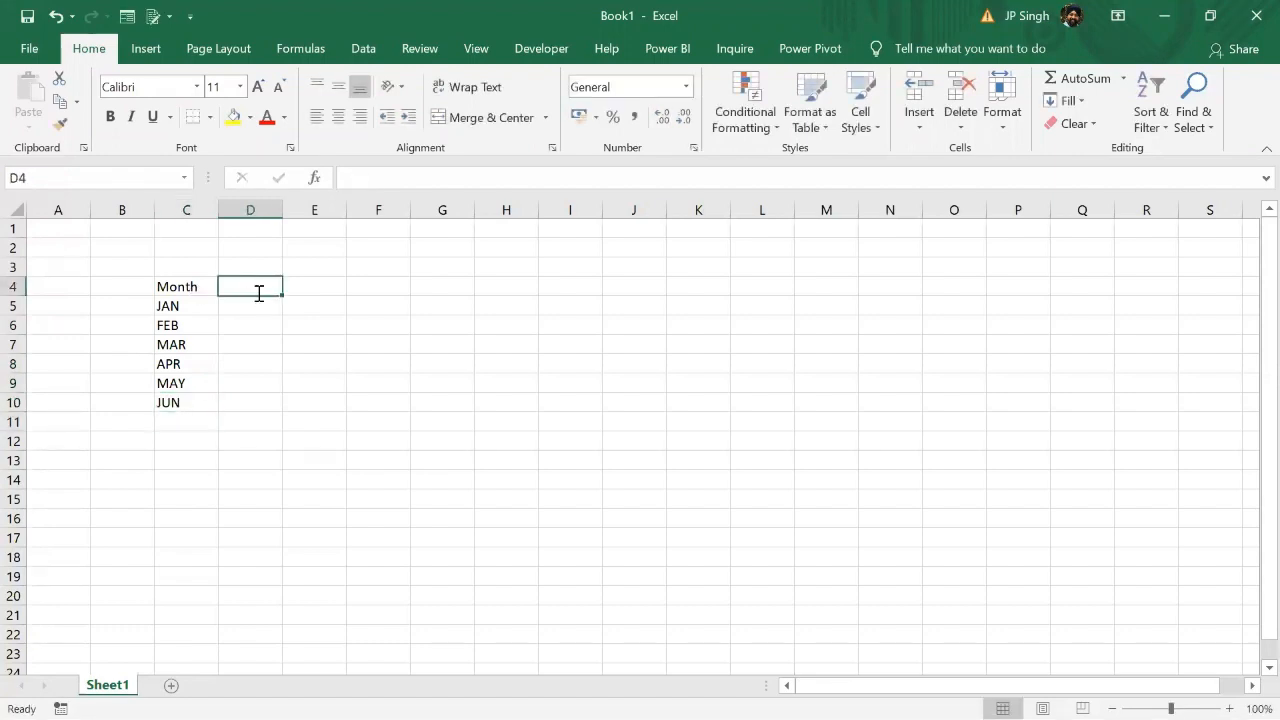
pyautogui.write('2019')
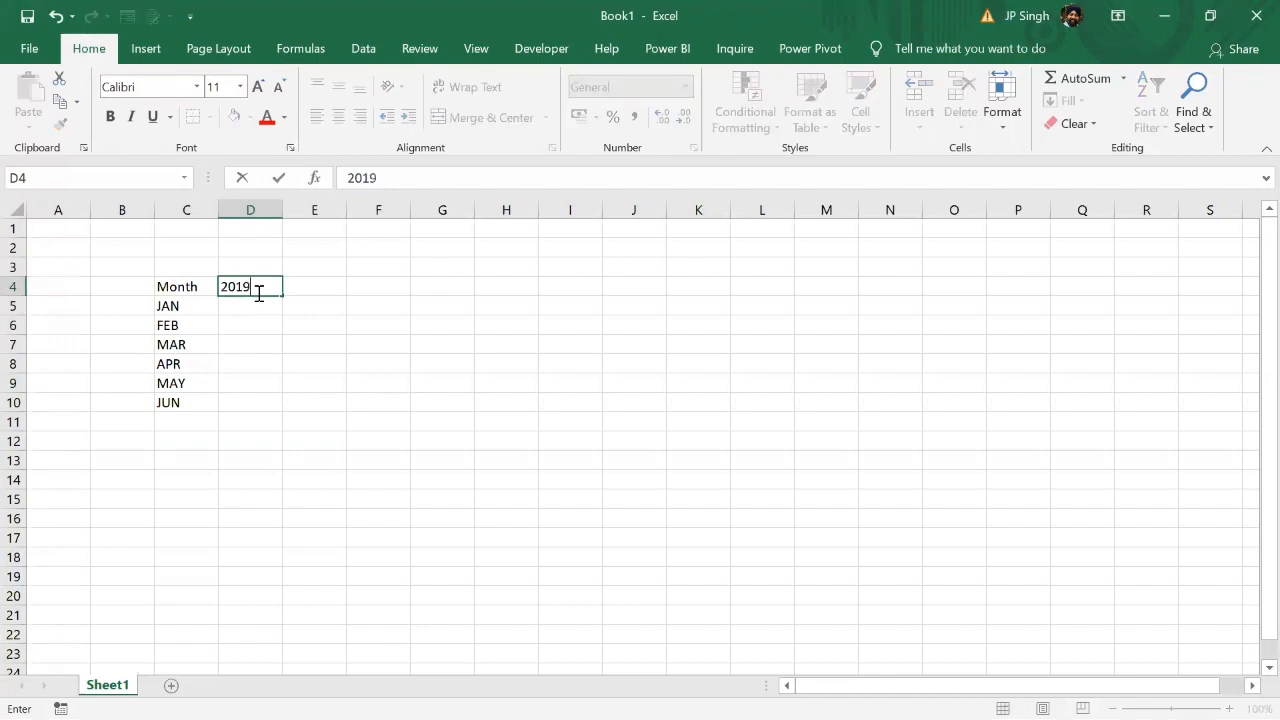
pyautogui.press('Tab')
pyautogui.write('2020')
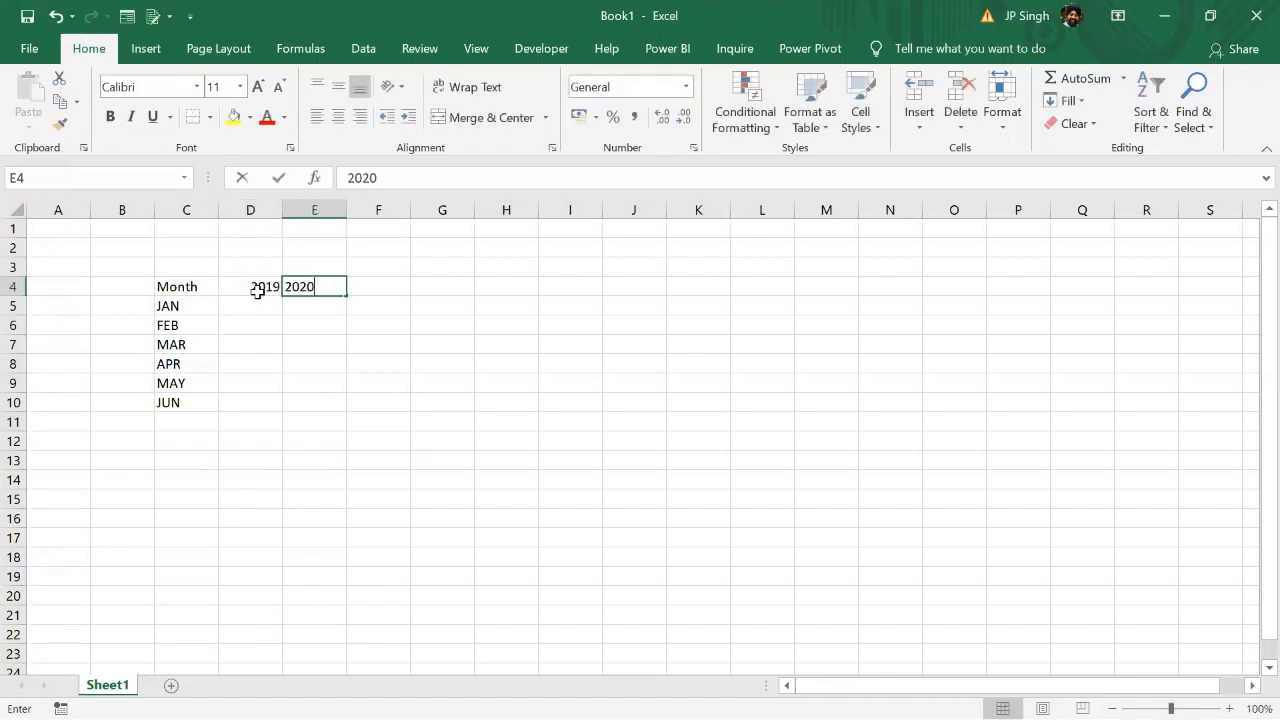
# Step: Enter =RANDBETWEEN(5000,7000) in D5 and fill the formula across D5:E10
pyautogui.click(259, 300)
pyautogui.write('=RAN')
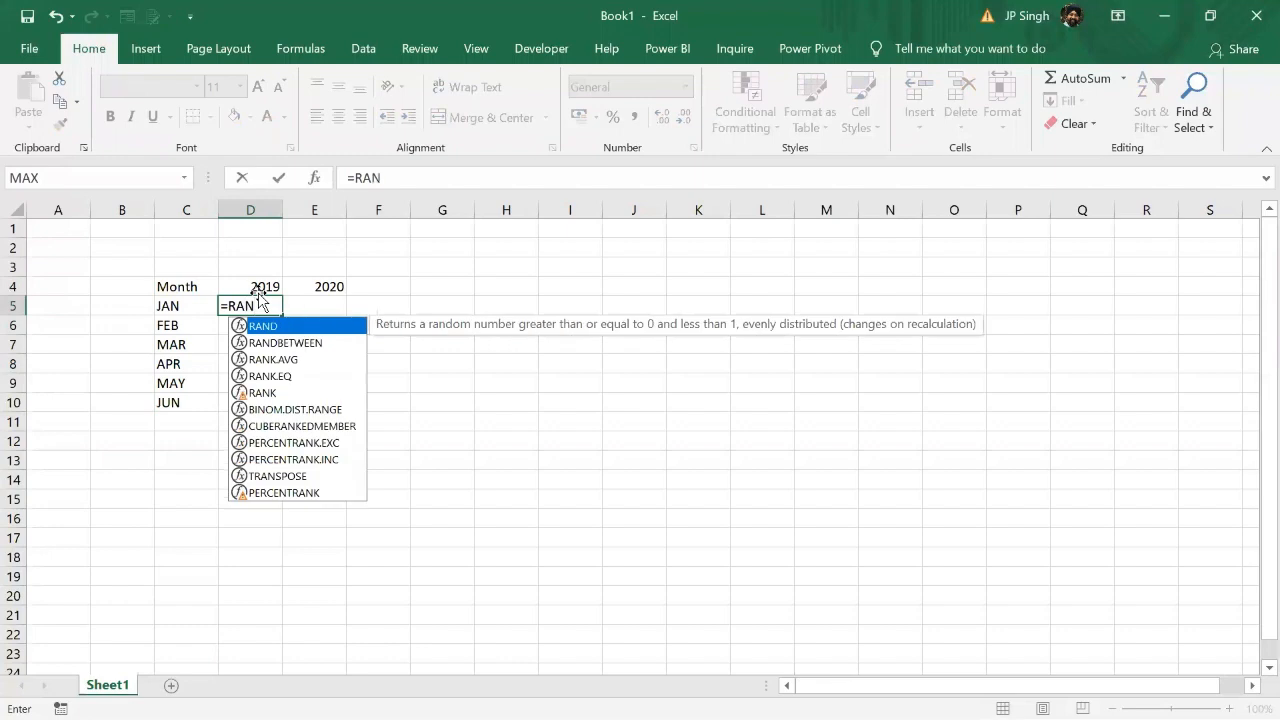
pyautogui.press('Down')
pyautogui.press('Tab')
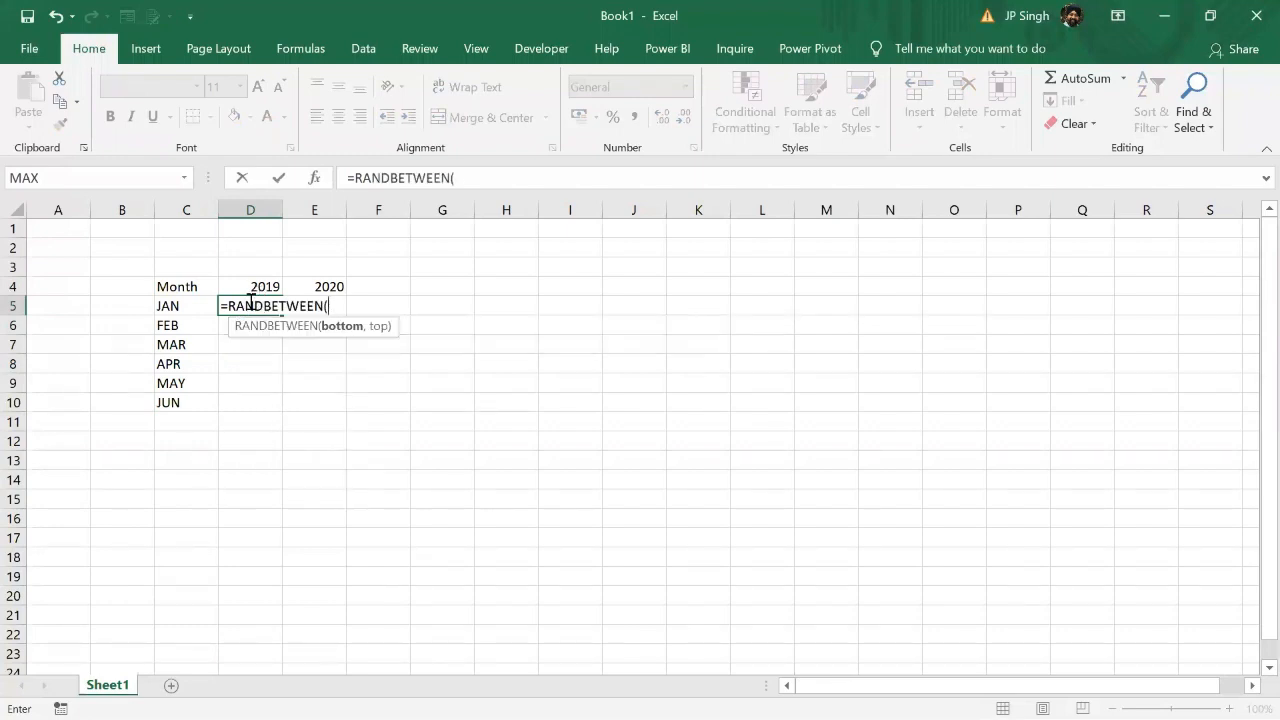
pyautogui.write('5000,')
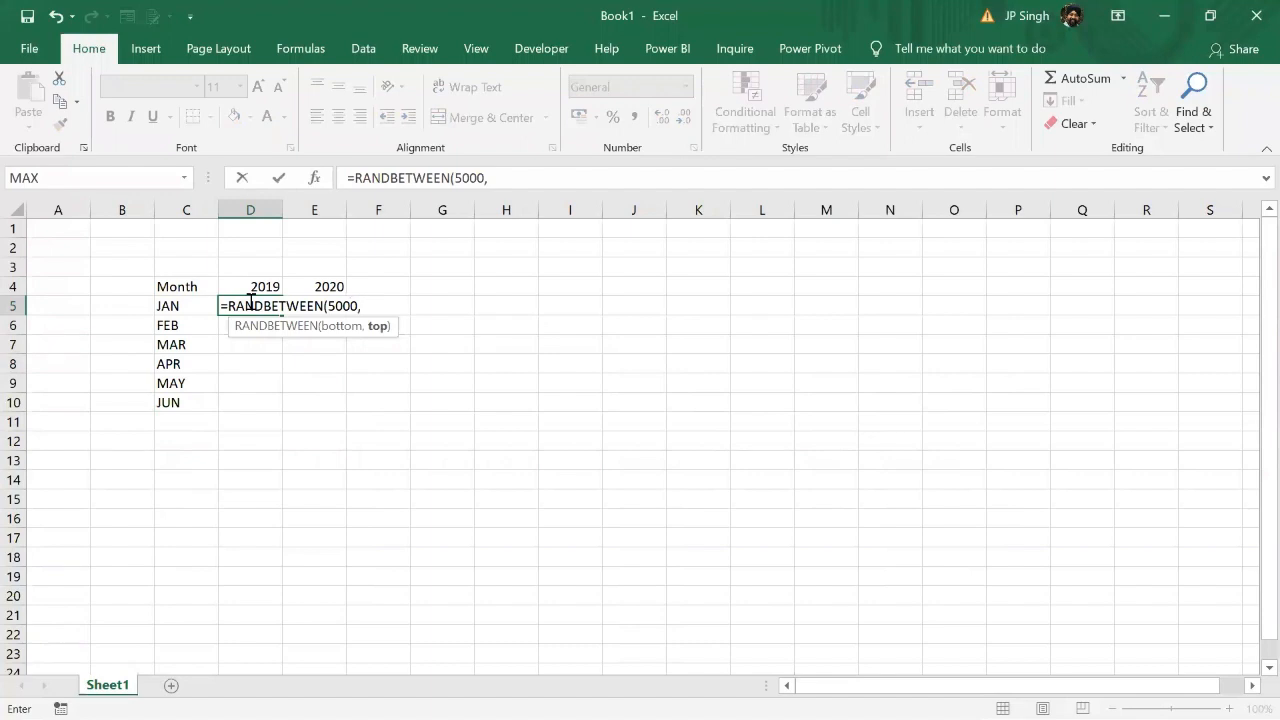
pyautogui.write('7000)')
pyautogui.press('Return')
pyautogui.click(258, 308)
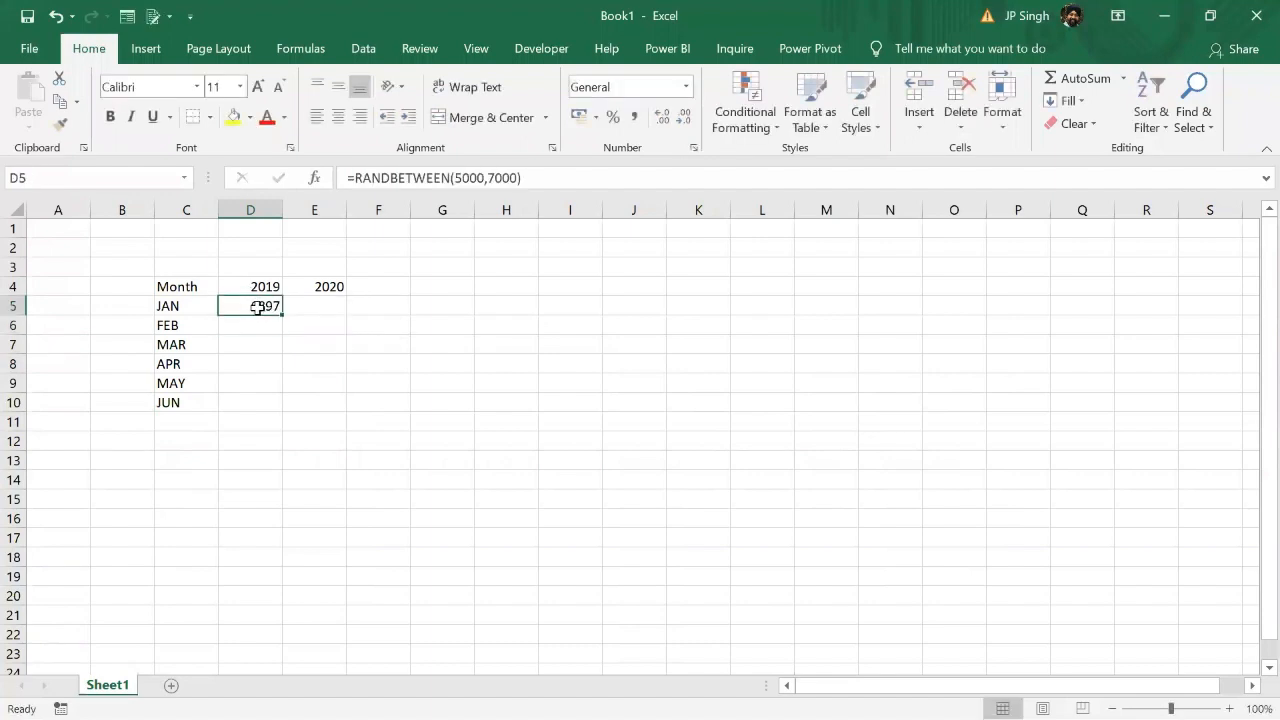
pyautogui.moveTo(284, 314); pyautogui.dragTo(333, 418)
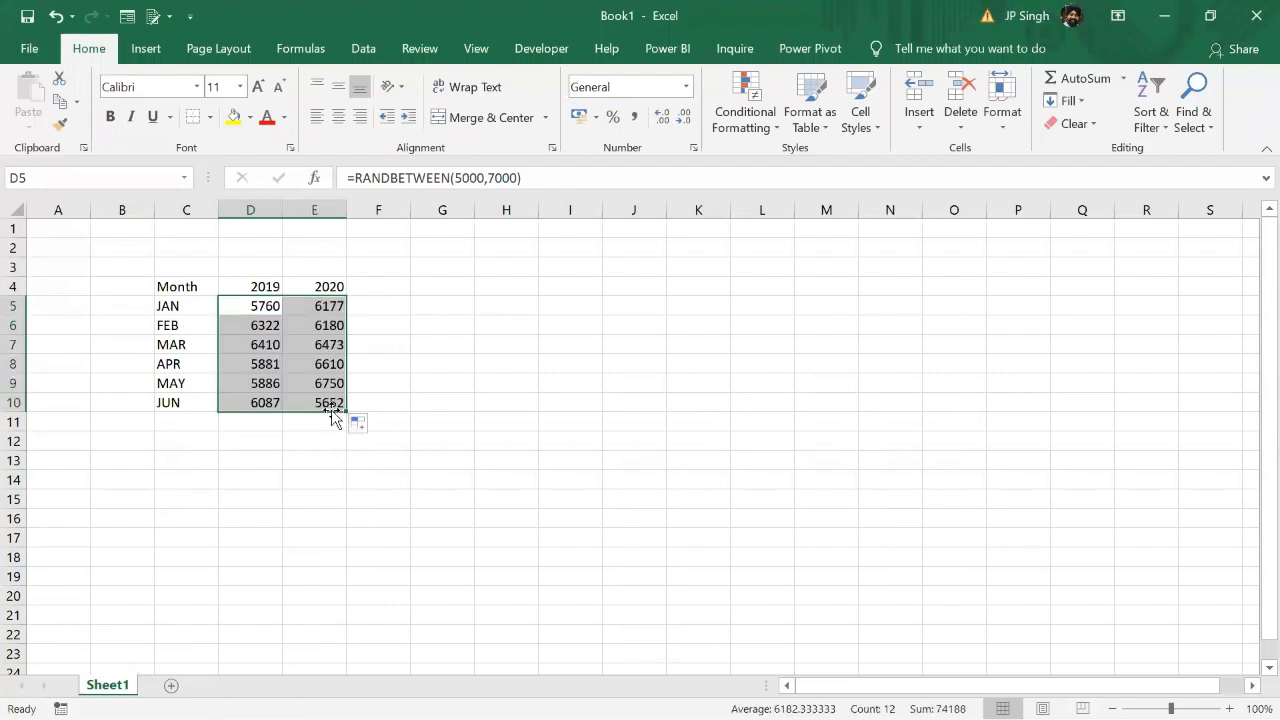
# Step: Replace the random-number formulas in D5:E10 with their static values
pyautogui.hotkey('ctrl', 'c')
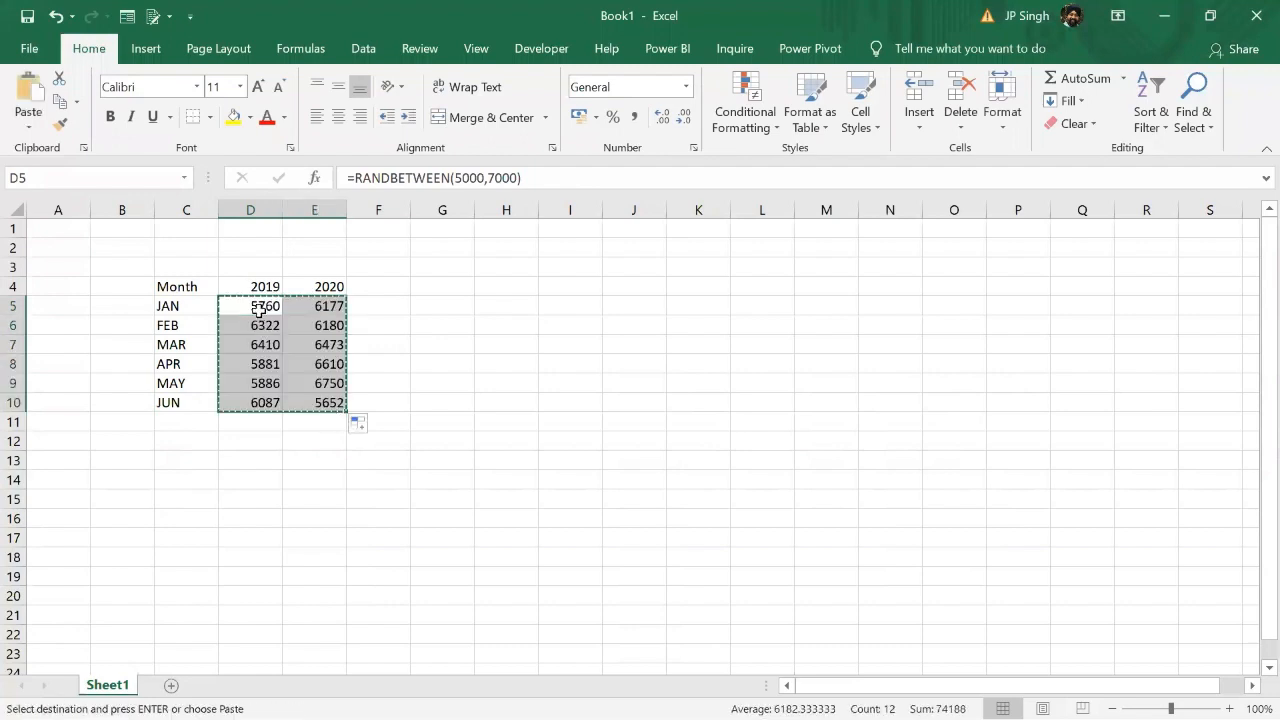
pyautogui.rightClick(262, 321)
pyautogui.click(334, 319)
pyautogui.click(441, 345)
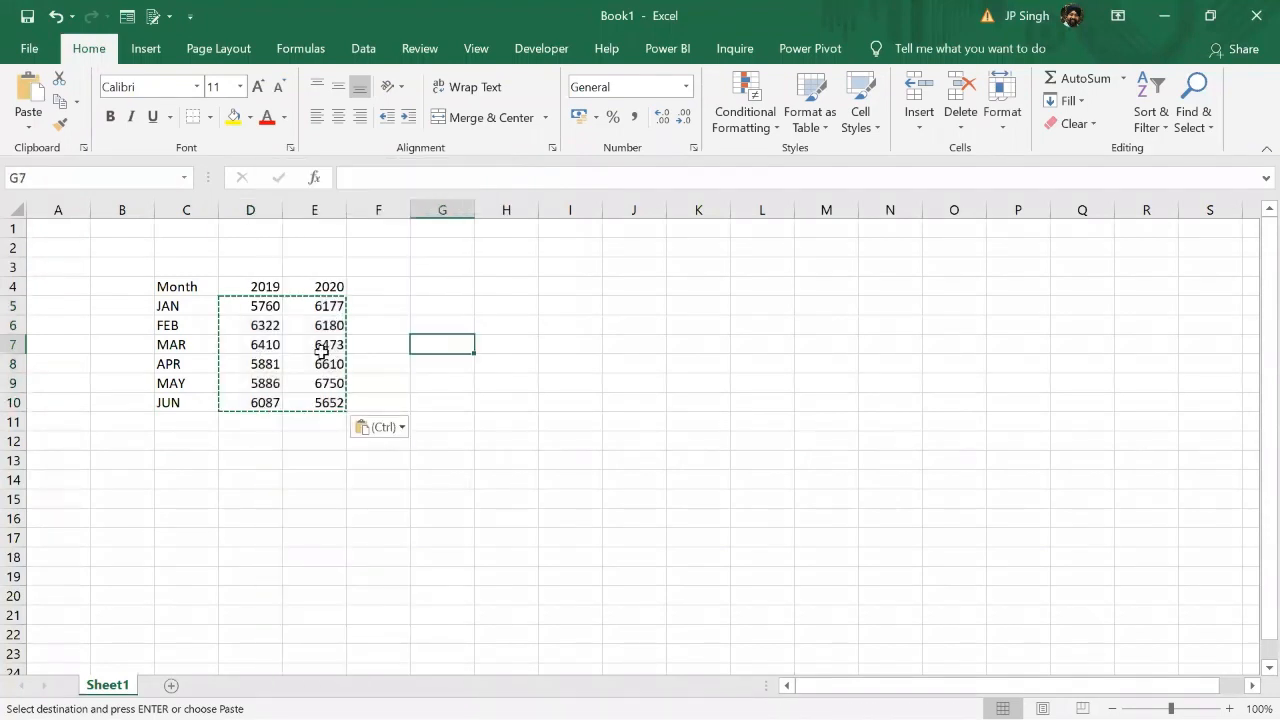
pyautogui.click(321, 350)
pyautogui.press('Escape')
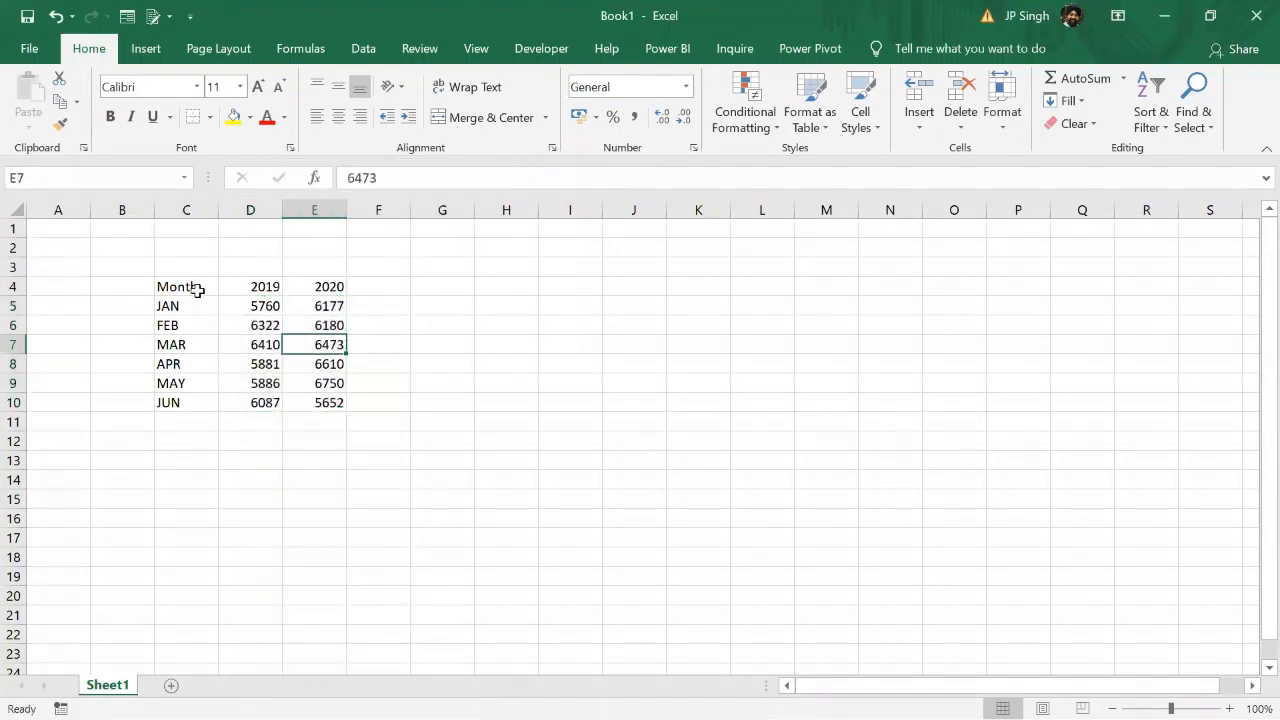
# Step: Convert the range C4:E10 into a table with headers
pyautogui.moveTo(197, 290); pyautogui.dragTo(314, 398)
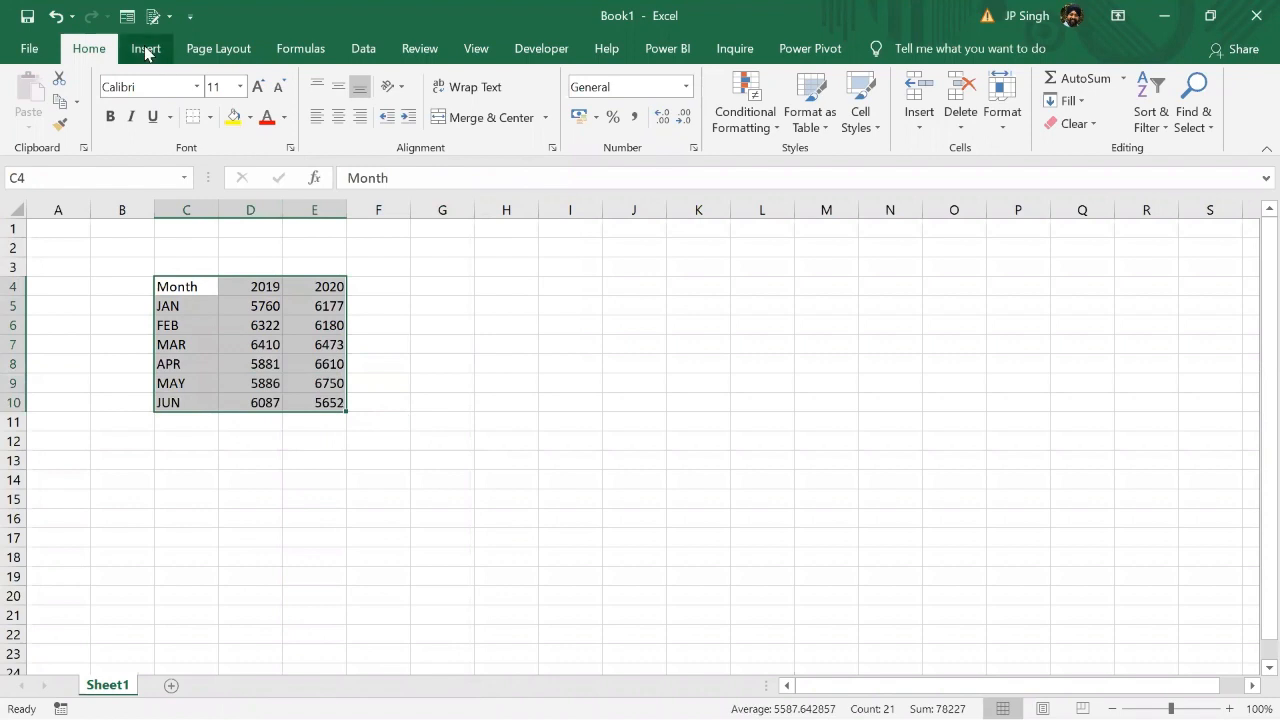
pyautogui.click(145, 52)
pyautogui.click(171, 97)
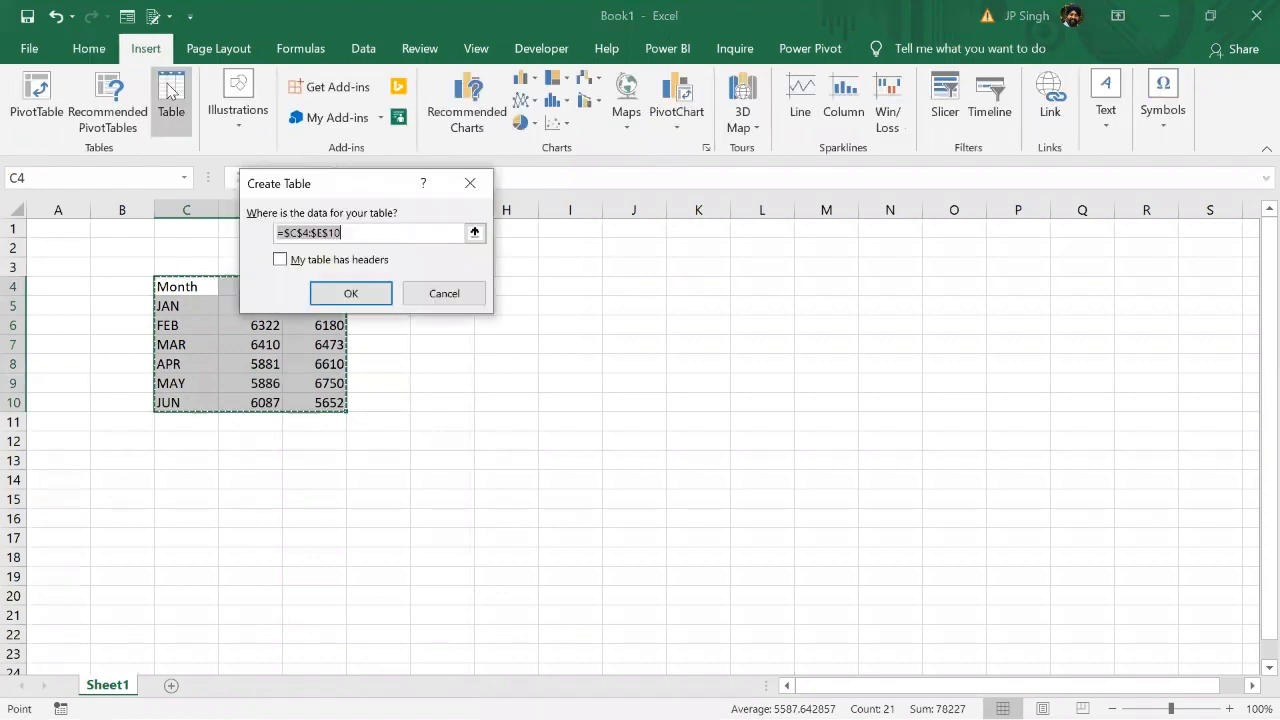
pyautogui.click(323, 260)
pyautogui.click(346, 293)
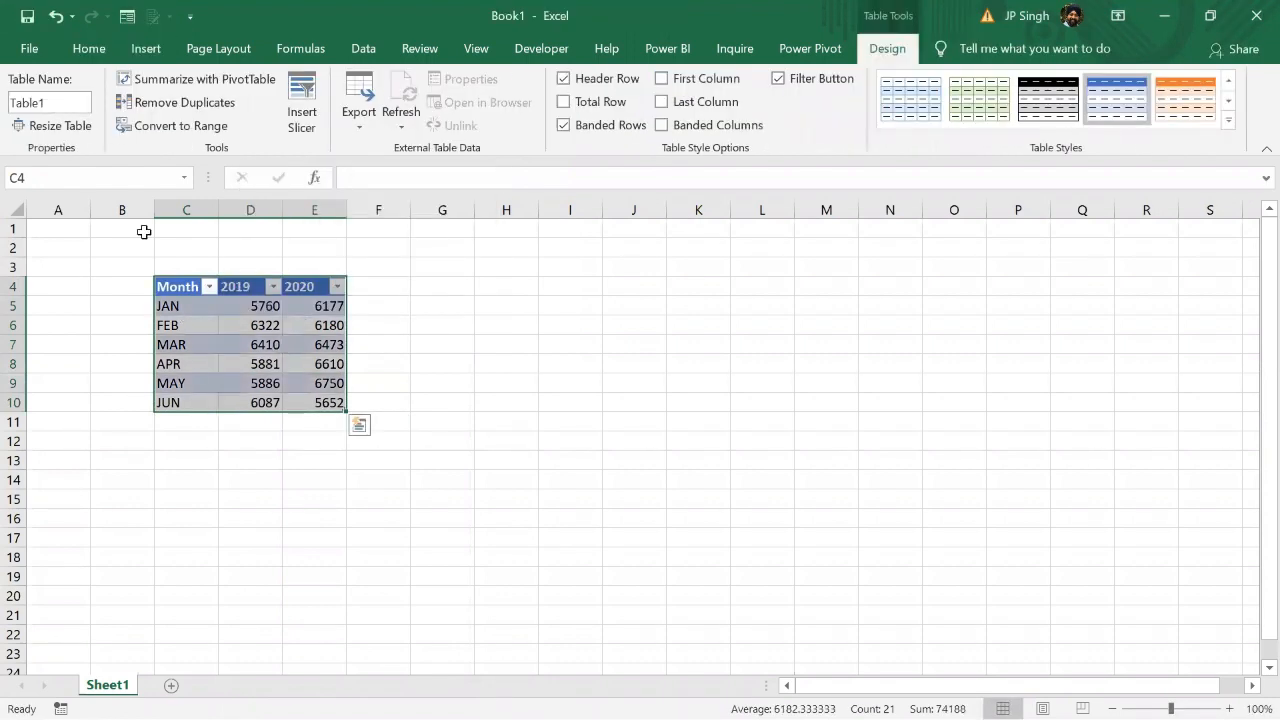
# Step: Save the workbook to the Desktop as Book1.xlsx
pyautogui.hotkey('ctrl', 's')
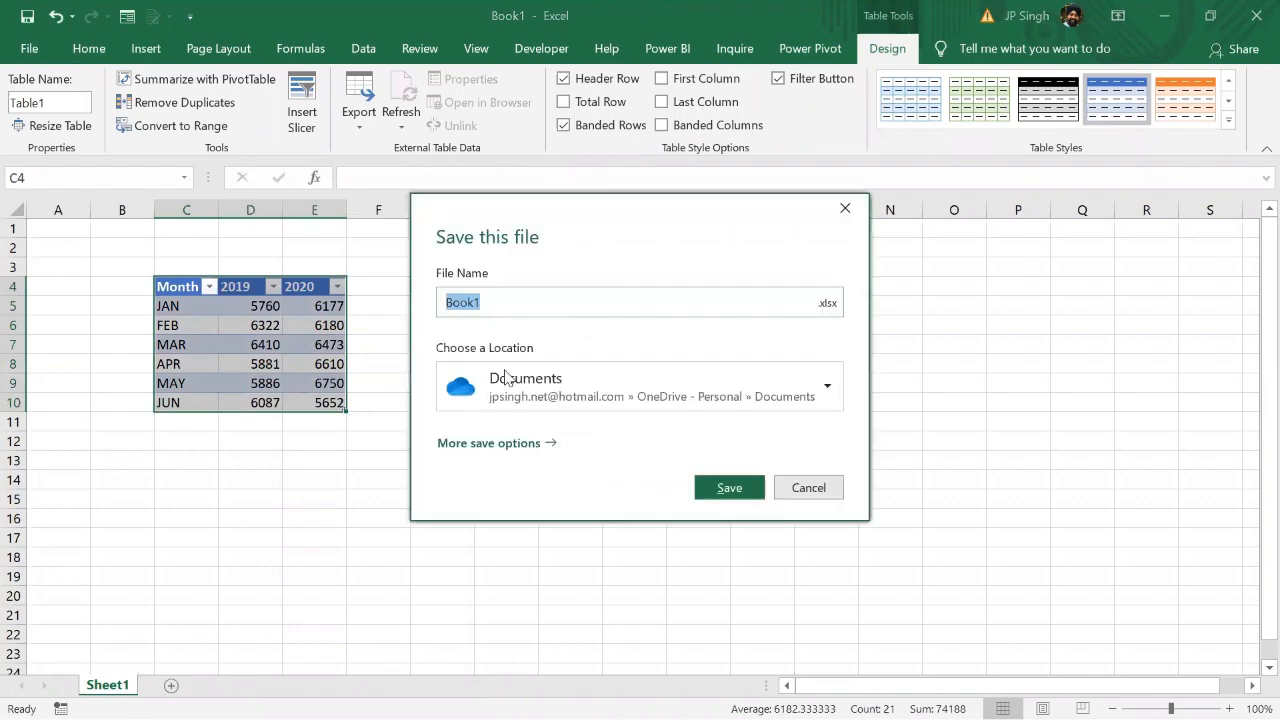
pyautogui.click(508, 443)
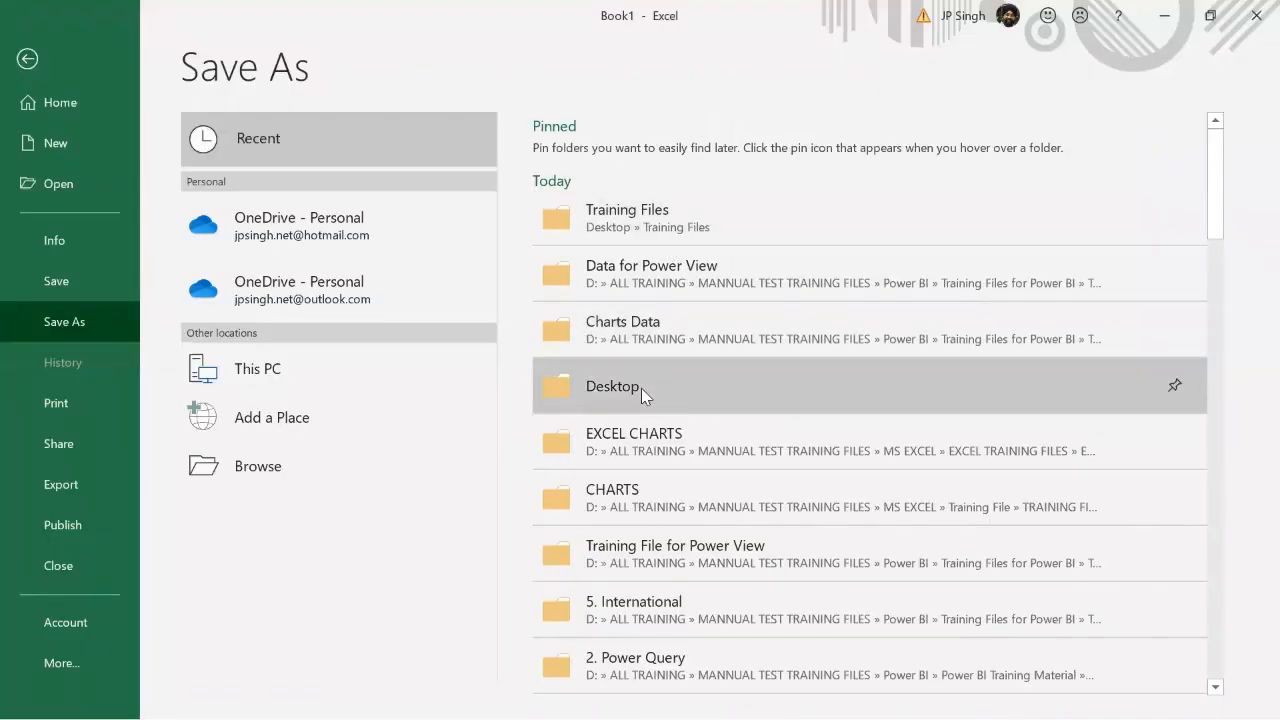
pyautogui.click(641, 388)
pyautogui.click(470, 475)
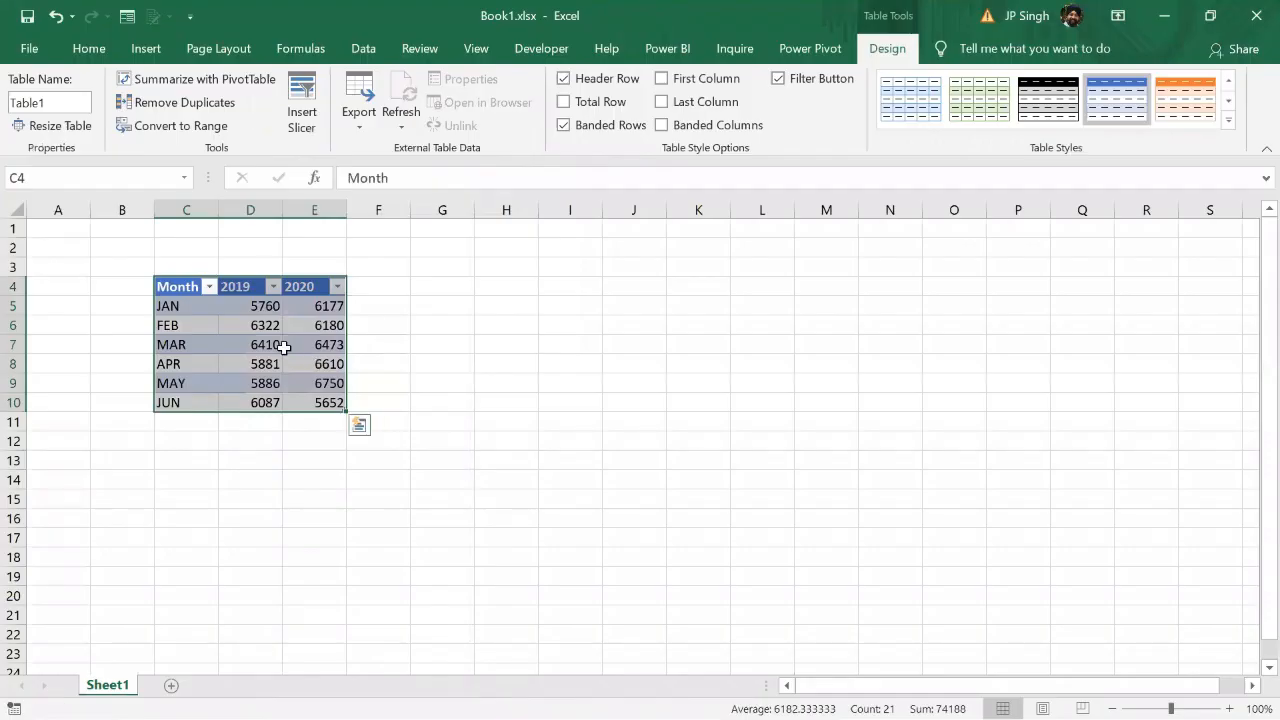
# Step: Switch to Power BI Desktop, add a new report page and insert an empty clustered column chart on it
pyautogui.click(290, 347)
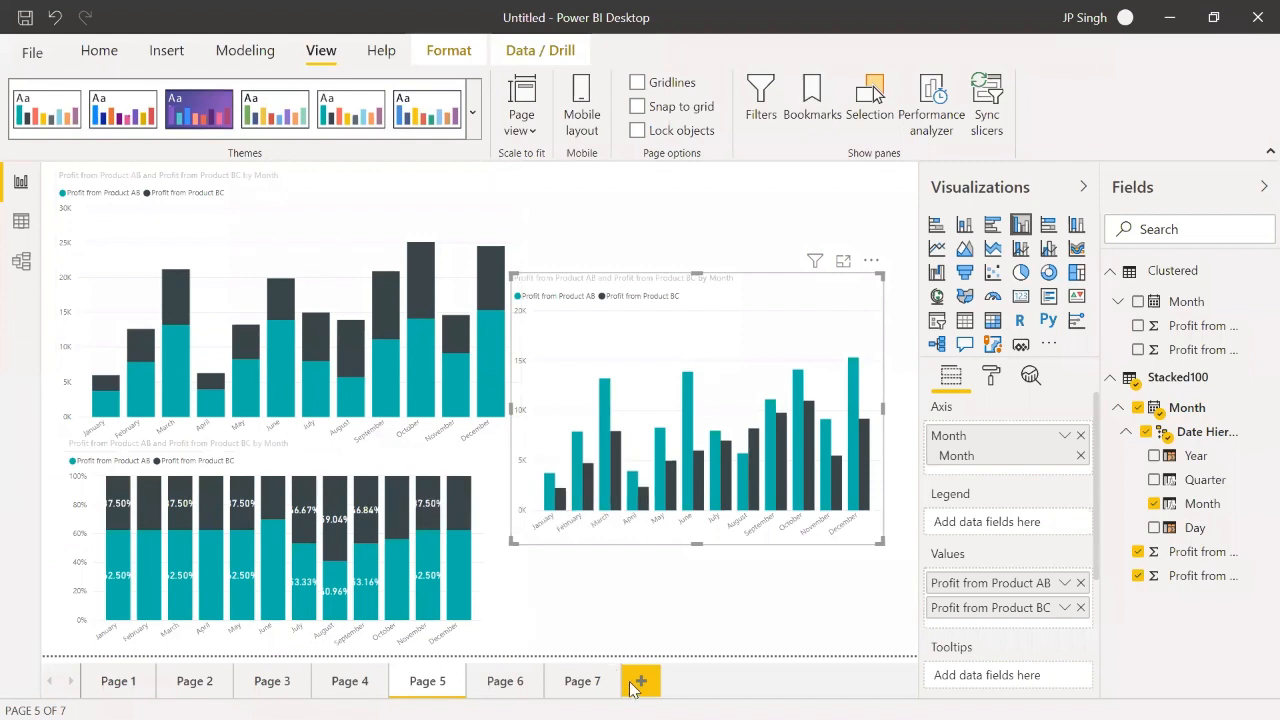
pyautogui.click(638, 682)
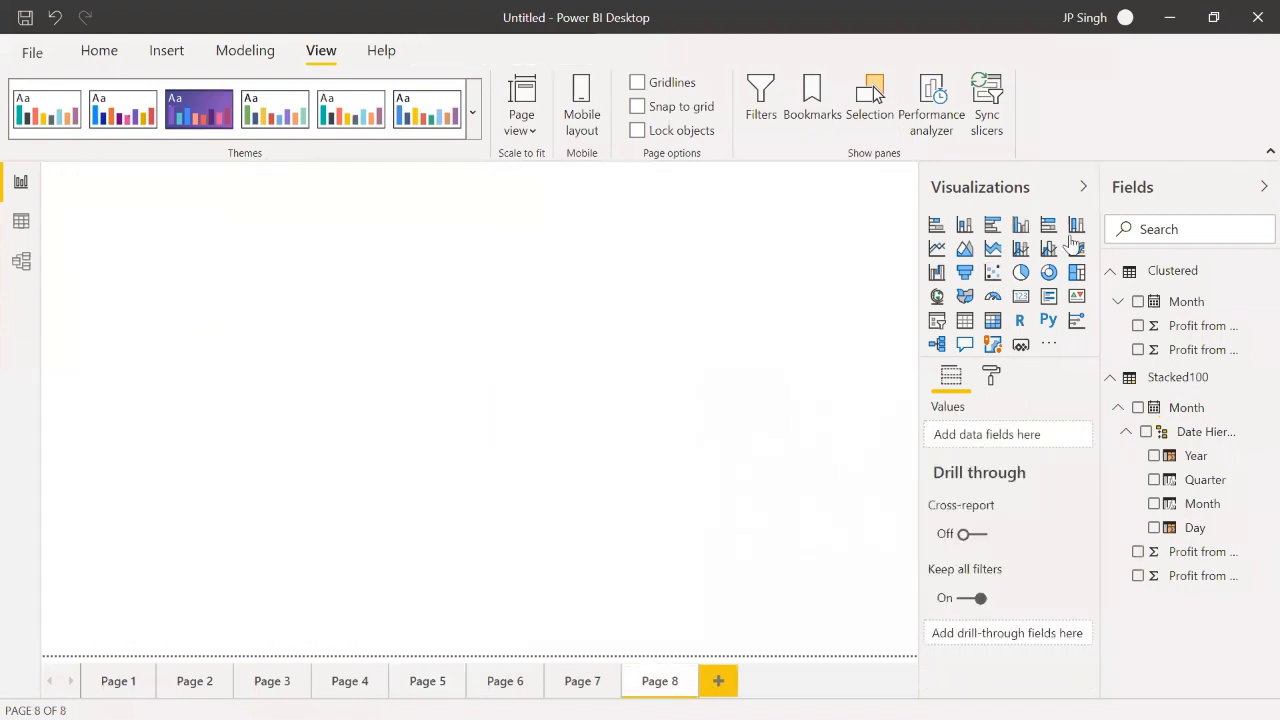
pyautogui.click(1020, 226)
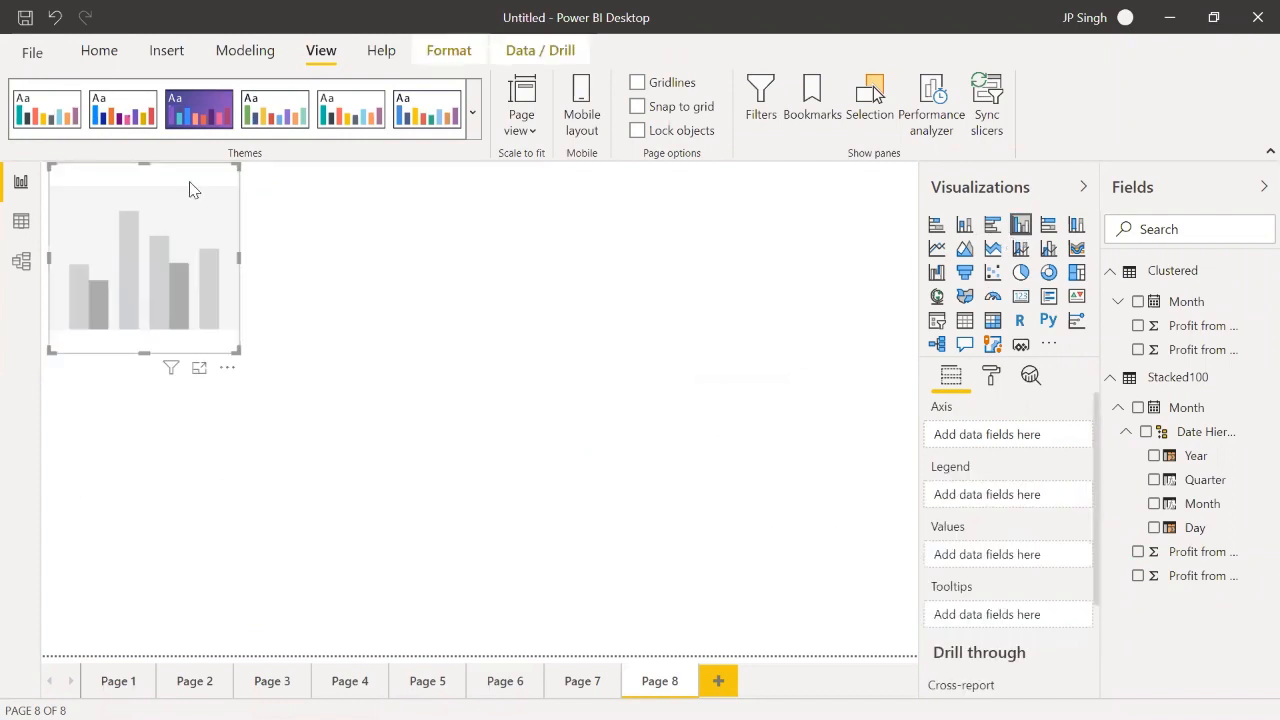
# Step: Import Table1 from the Book1.xlsx workbook on the Desktop into the report
pyautogui.click(166, 51)
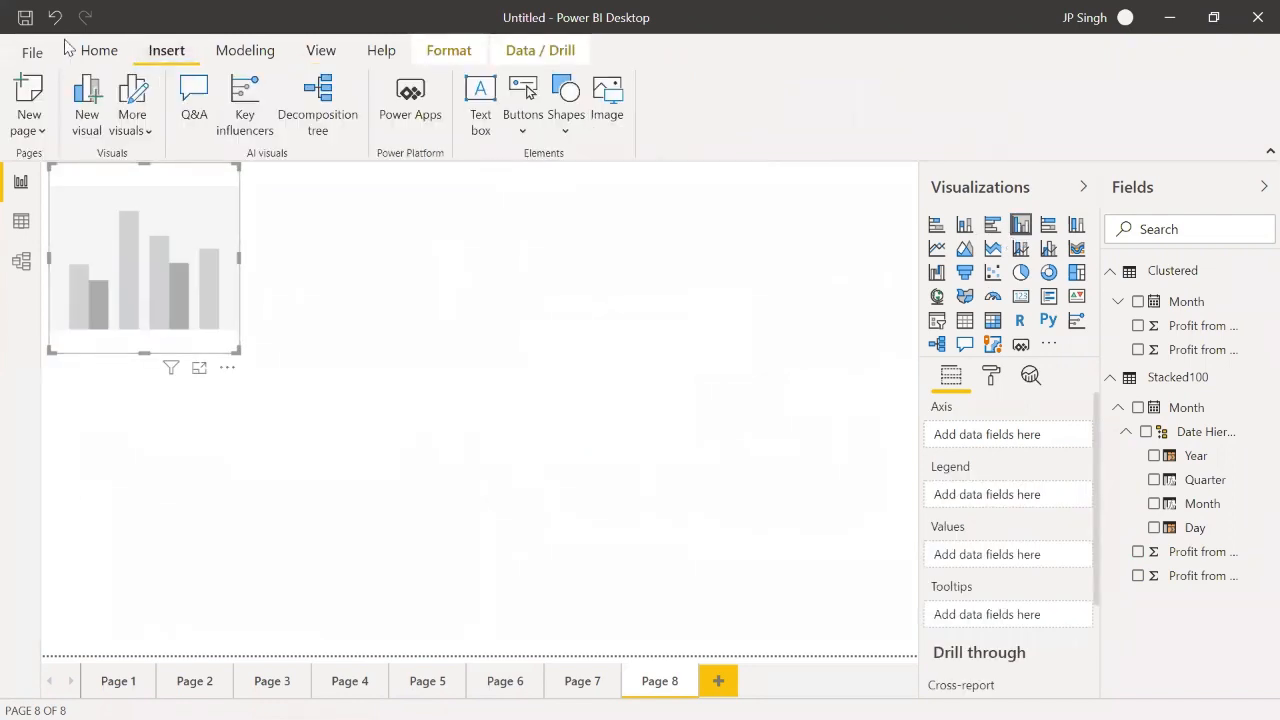
pyautogui.click(99, 50)
pyautogui.click(188, 122)
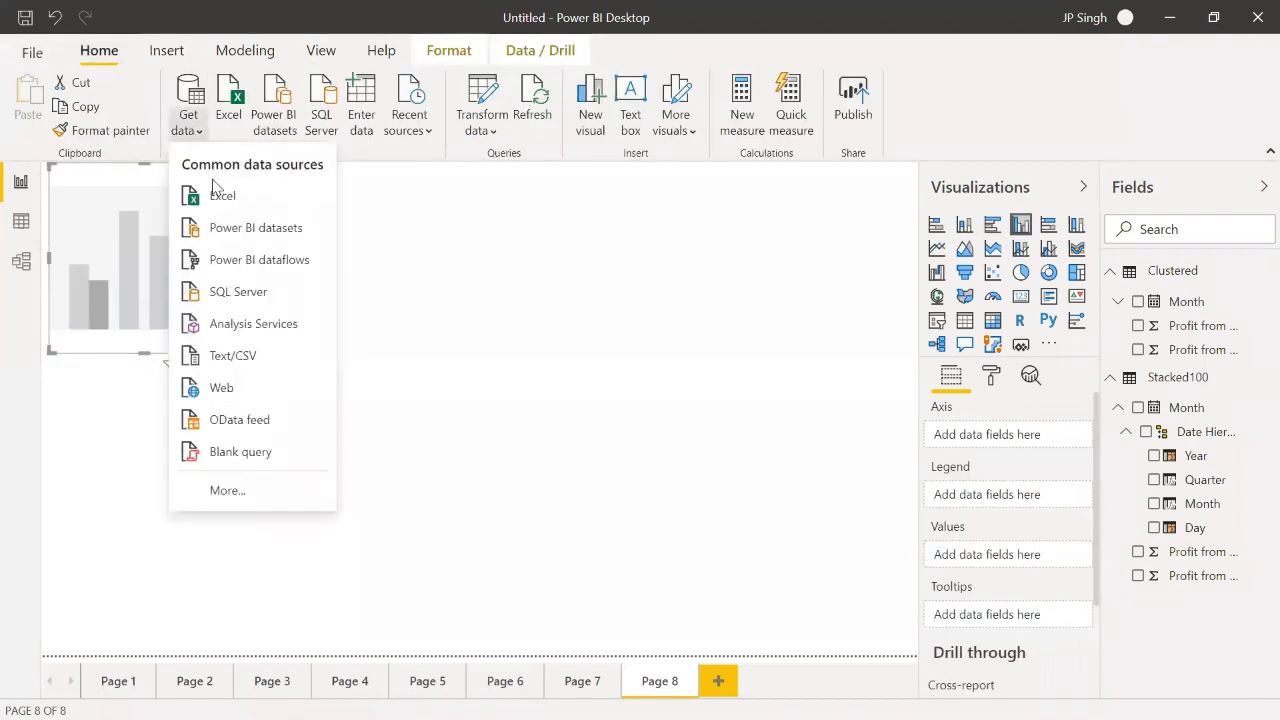
pyautogui.click(222, 203)
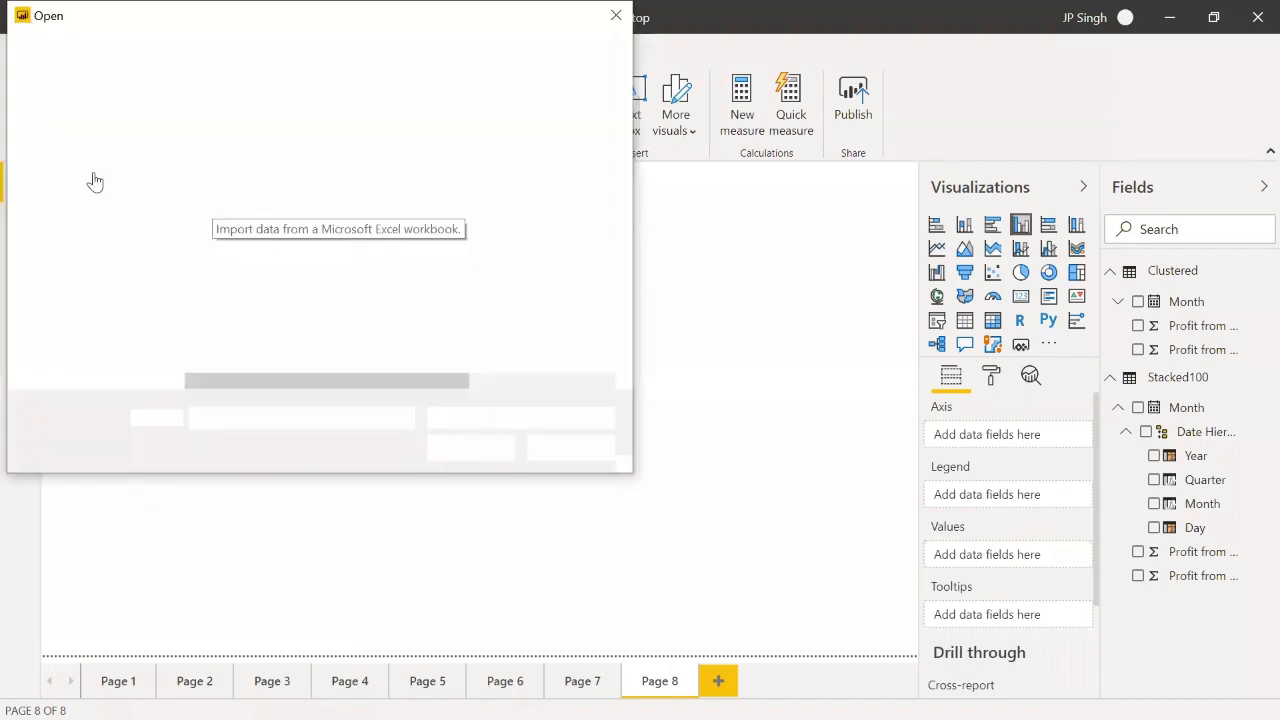
pyautogui.click(62, 172)
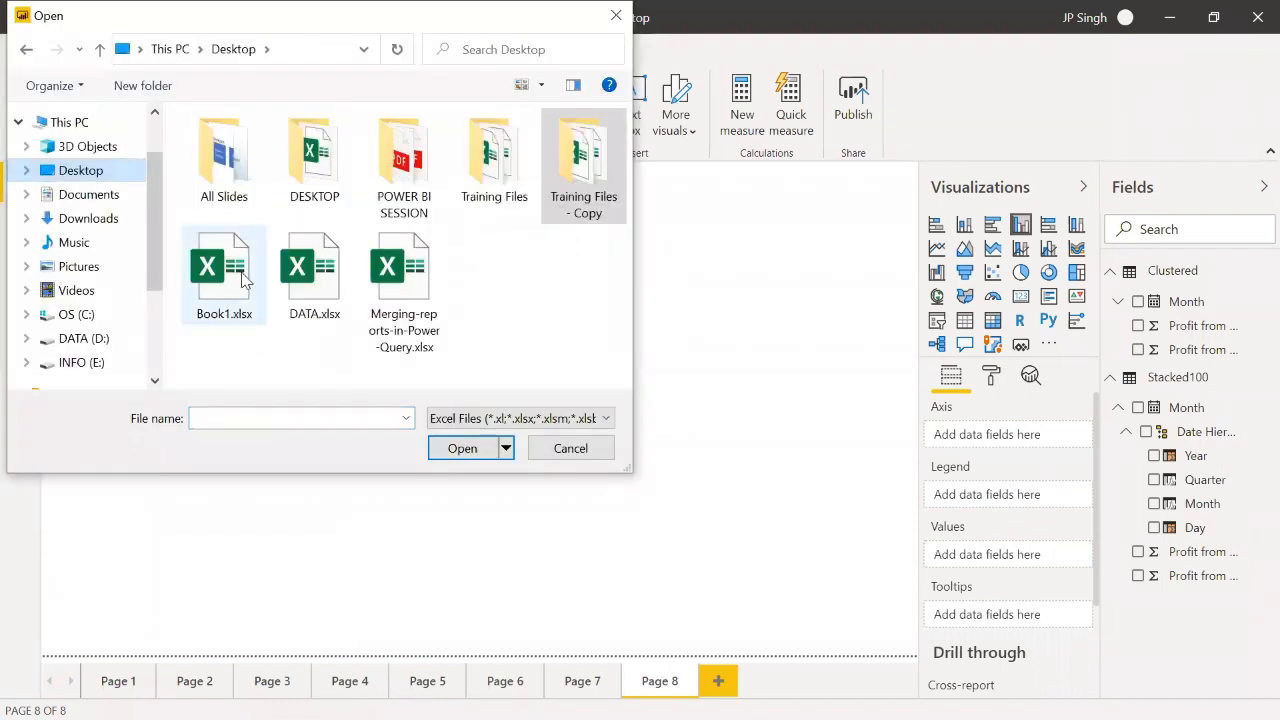
pyautogui.doubleClick(245, 280)
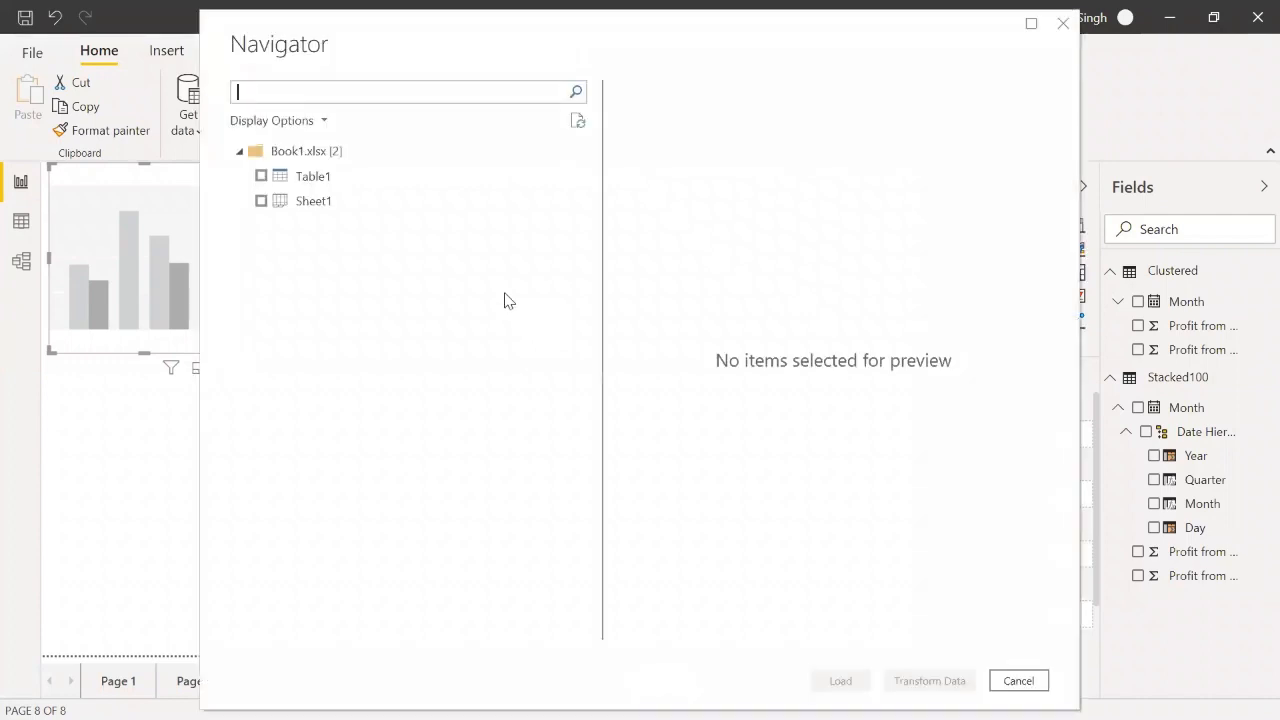
pyautogui.click(318, 179)
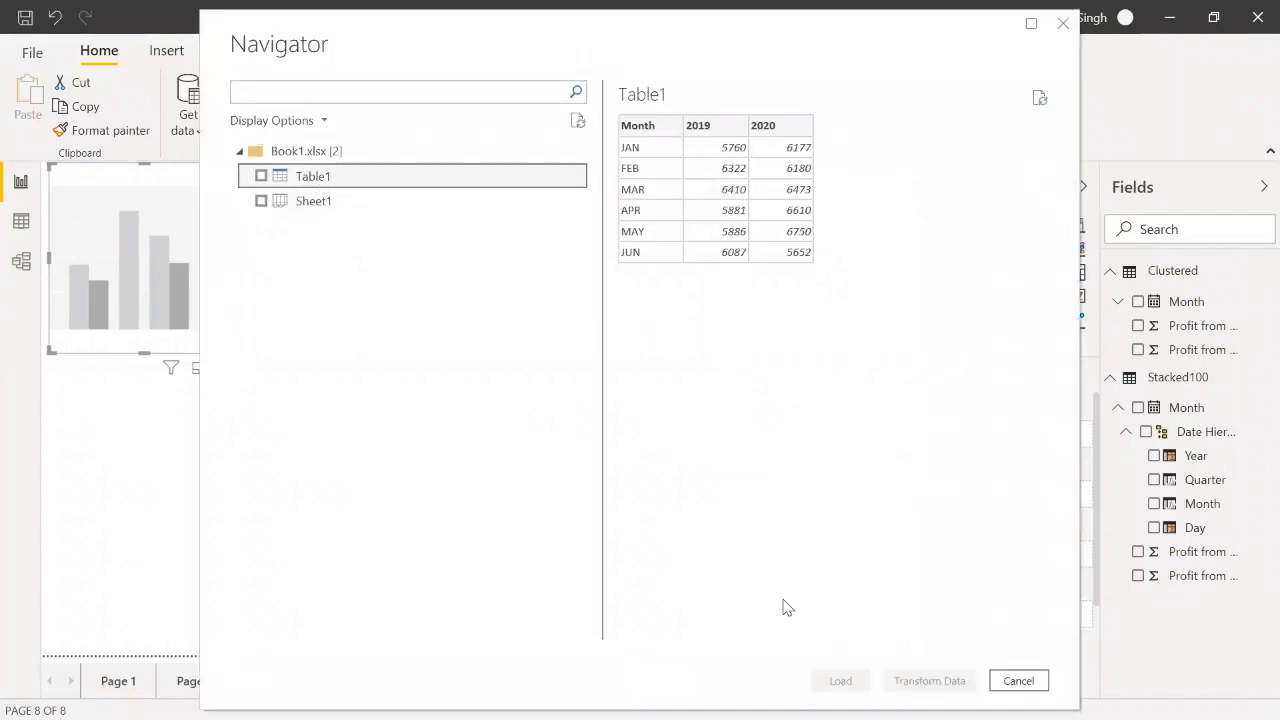
pyautogui.click(261, 176)
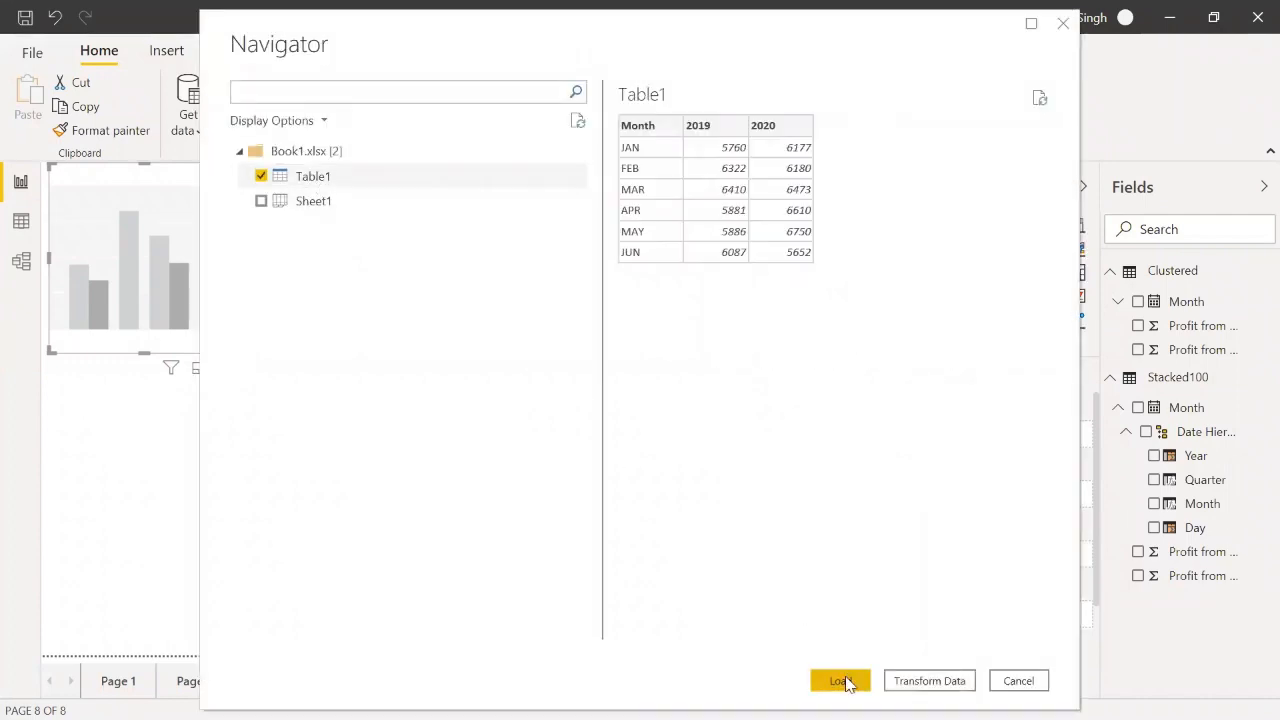
pyautogui.click(842, 681)
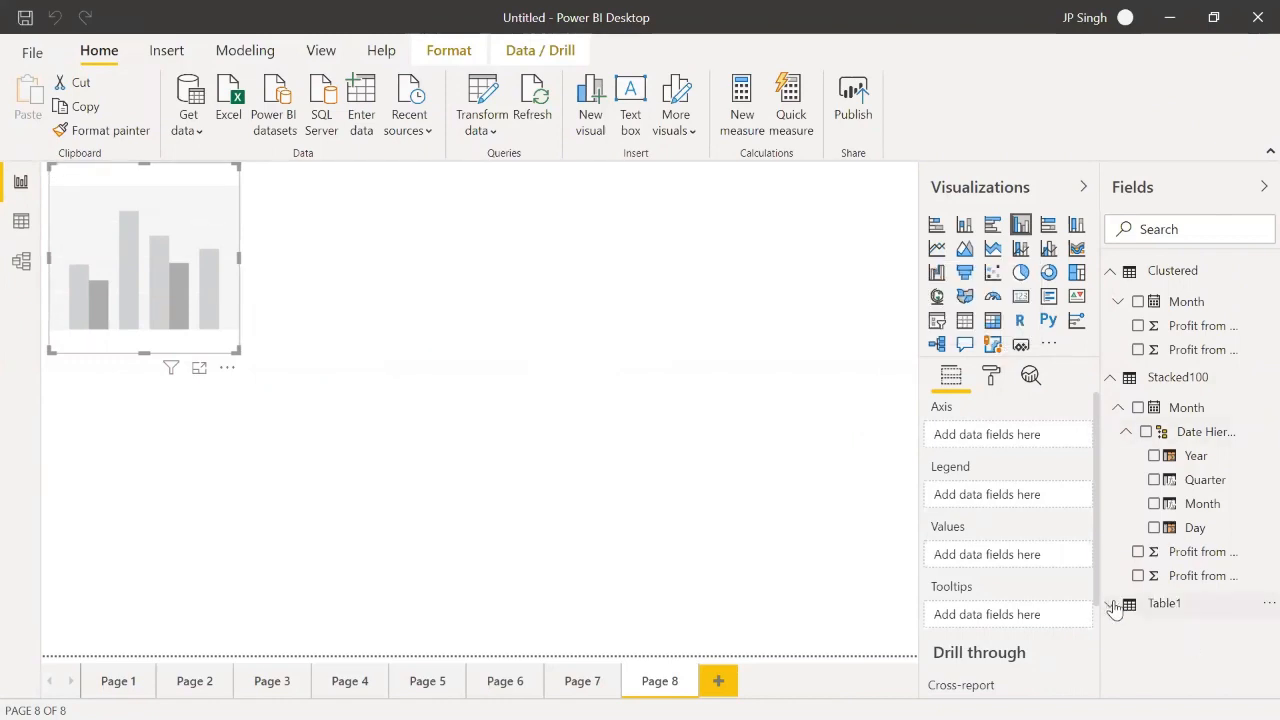
# Step: Fill the clustered column chart with Table1's Month as axis and 2019 and 2020 as values, and enlarge the chart
pyautogui.click(1110, 604)
pyautogui.moveTo(1195, 688); pyautogui.dragTo(1014, 444)
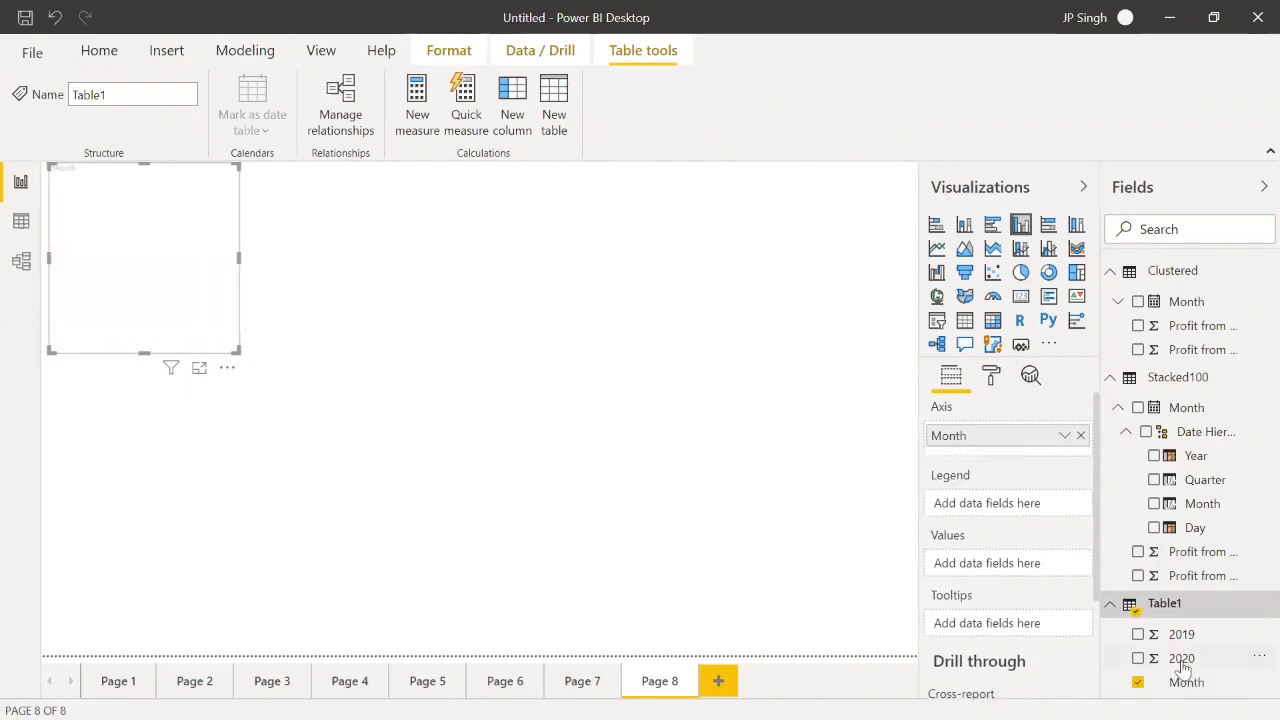
pyautogui.moveTo(1180, 636); pyautogui.dragTo(1002, 567)
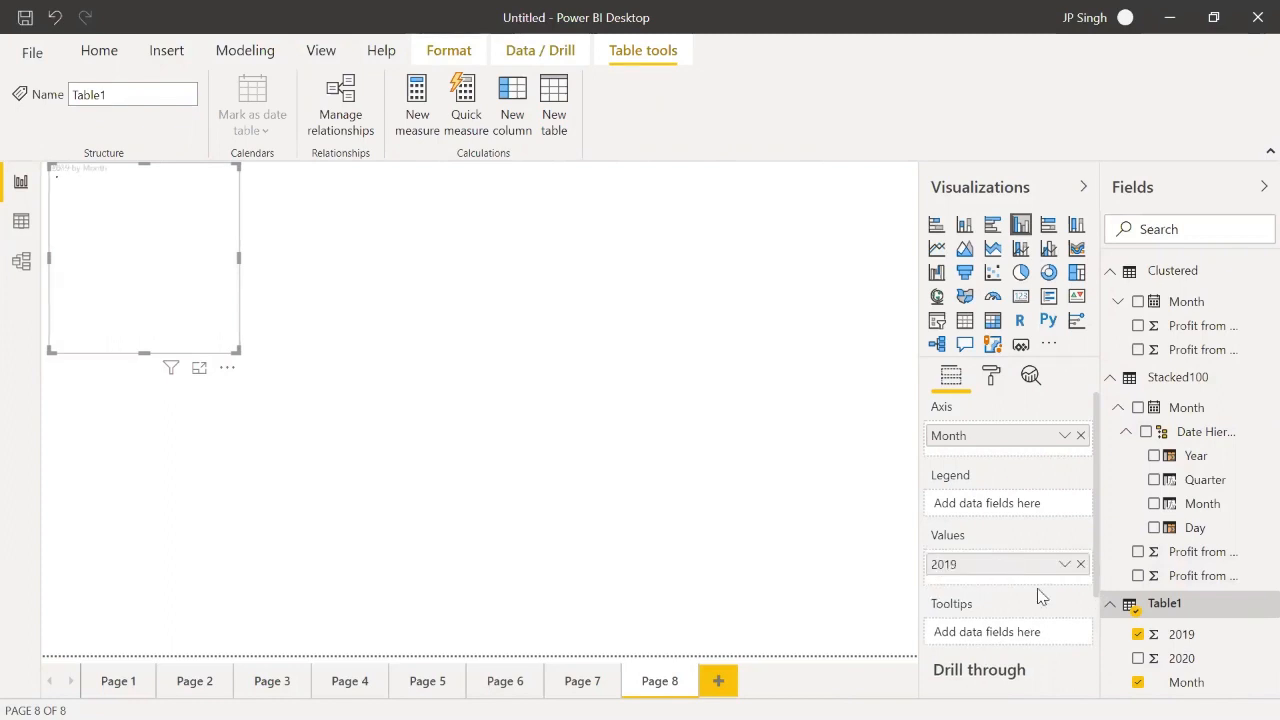
pyautogui.moveTo(1172, 659); pyautogui.dragTo(1020, 584)
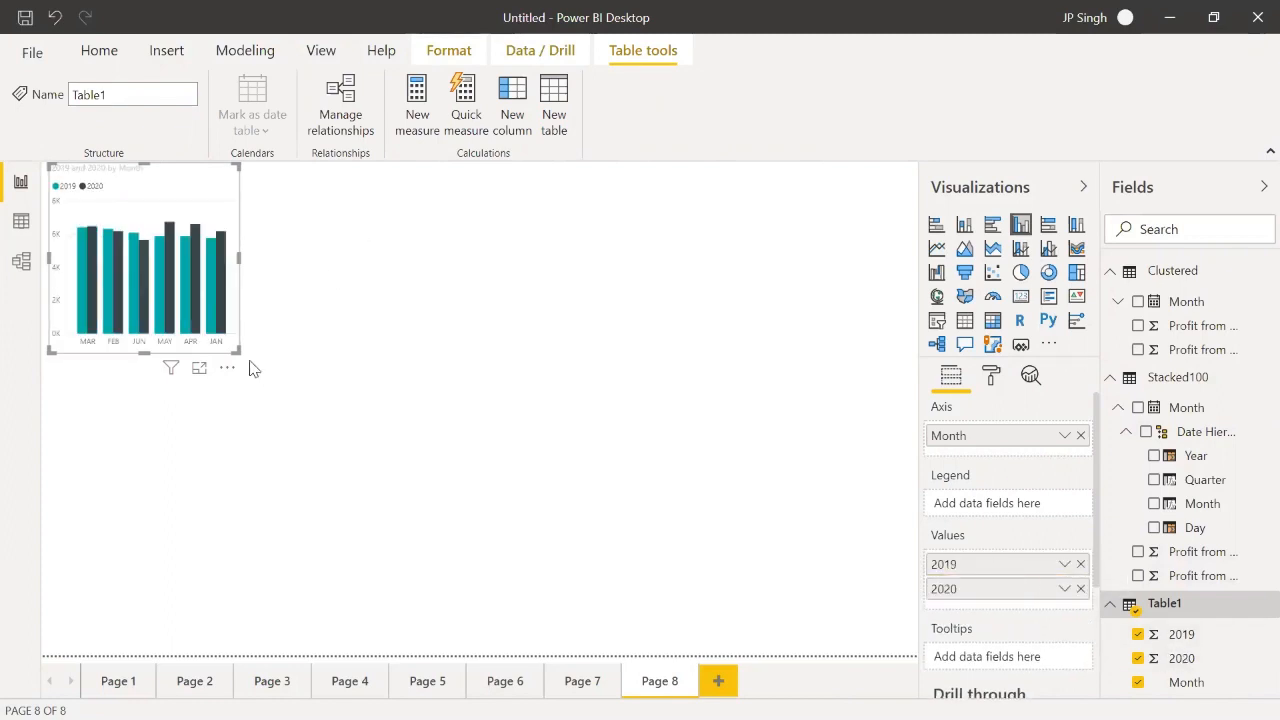
pyautogui.moveTo(238, 351); pyautogui.dragTo(398, 418)
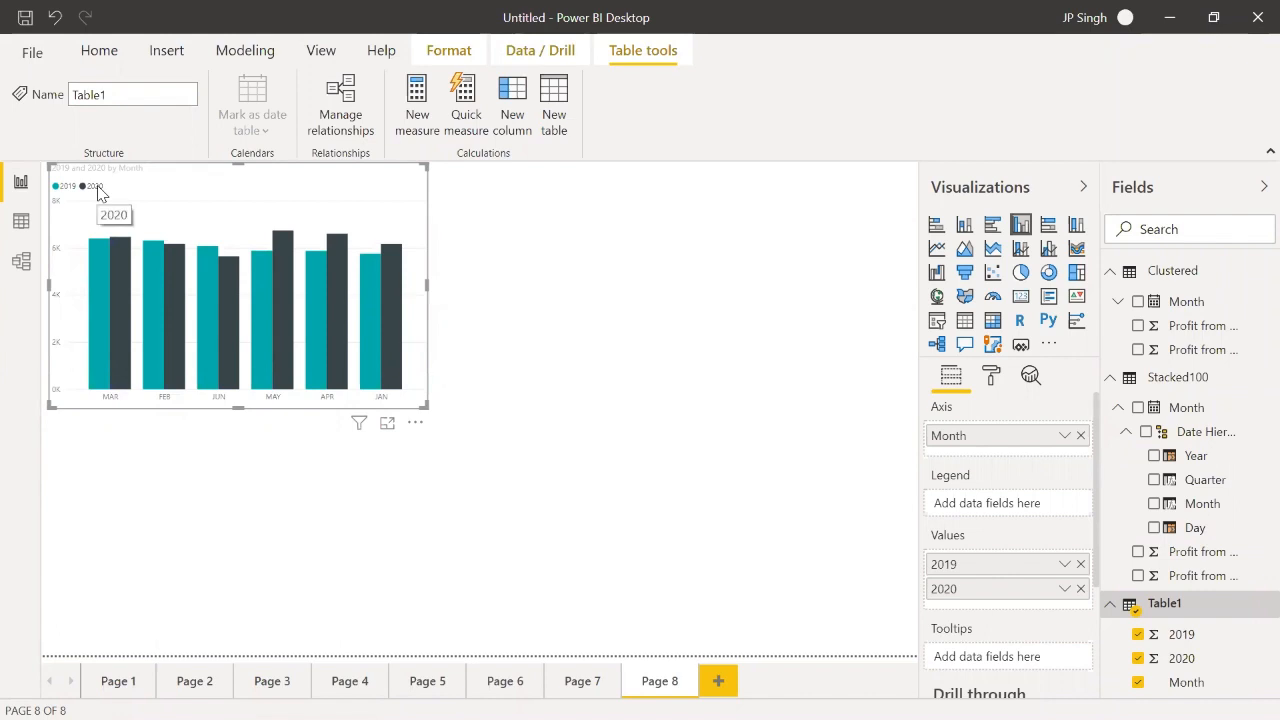
# Step: Add a stacked column chart below the clustered one, with Table1's Month as axis and 2019 and 2020 as values
pyautogui.click(571, 308)
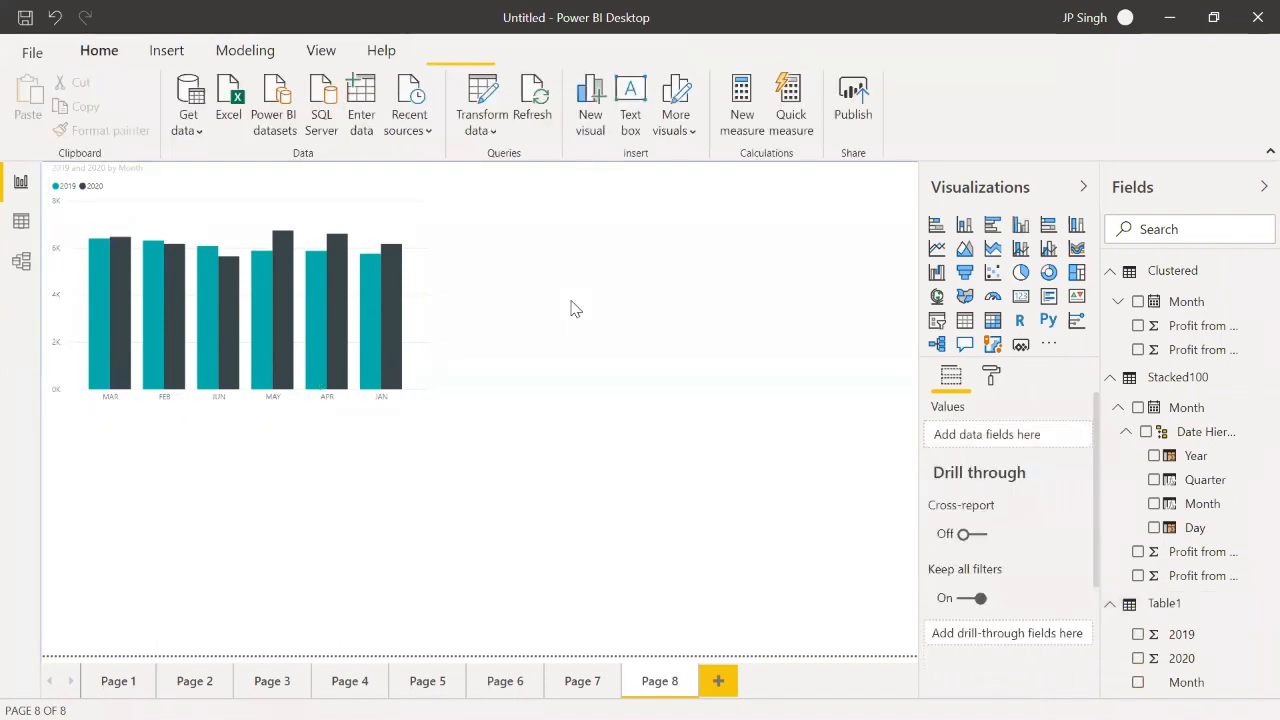
pyautogui.click(965, 226)
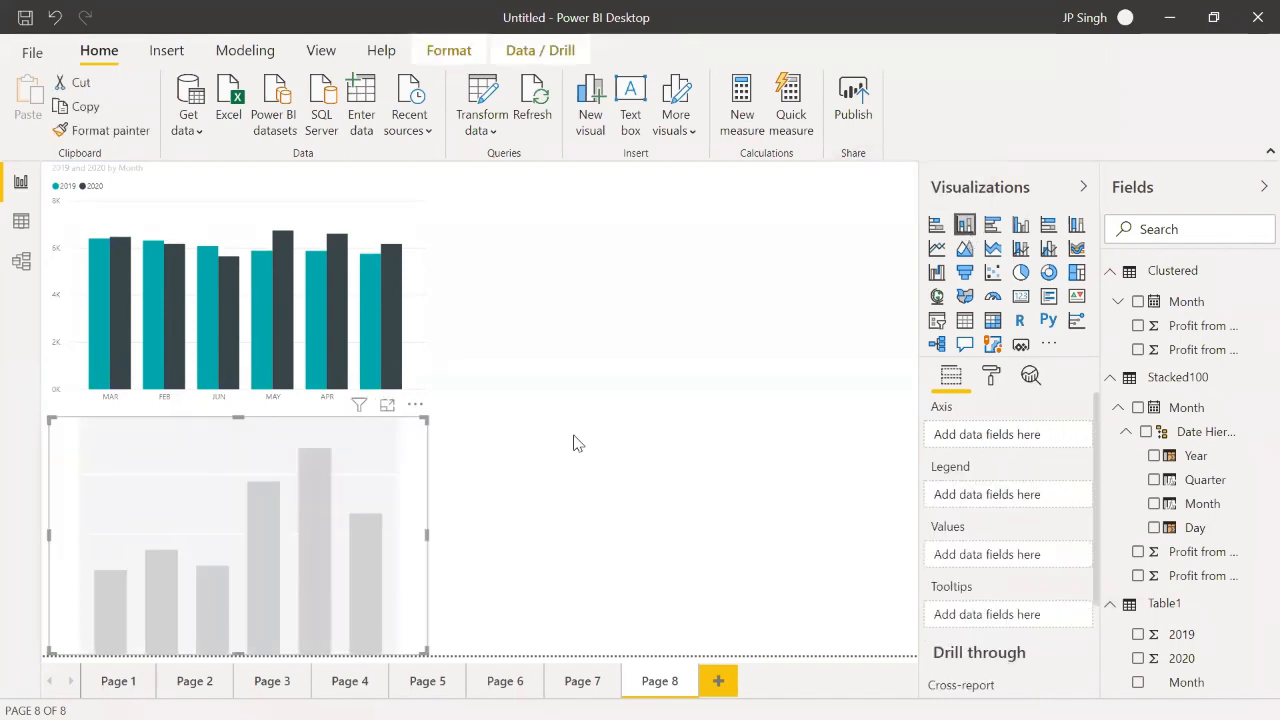
pyautogui.moveTo(1186, 682); pyautogui.dragTo(1010, 450)
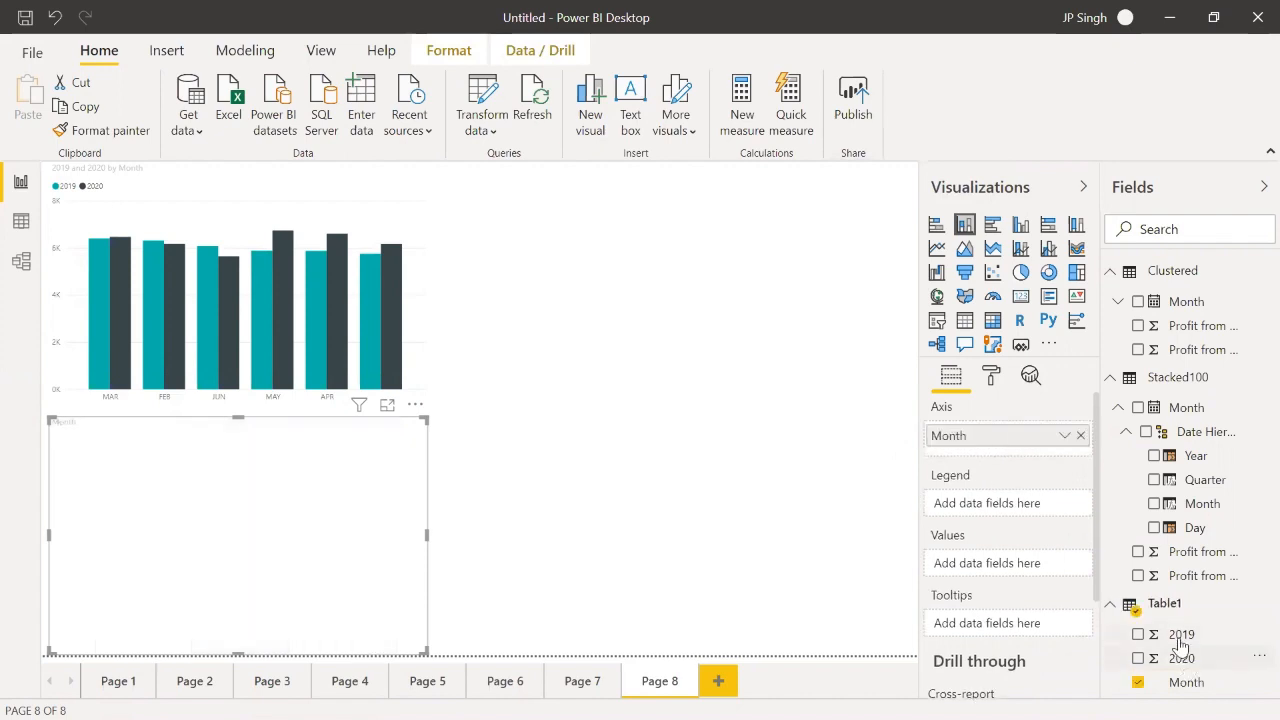
pyautogui.moveTo(1057, 597); pyautogui.dragTo(985, 565)
pyautogui.moveTo(1188, 660); pyautogui.dragTo(1030, 578)
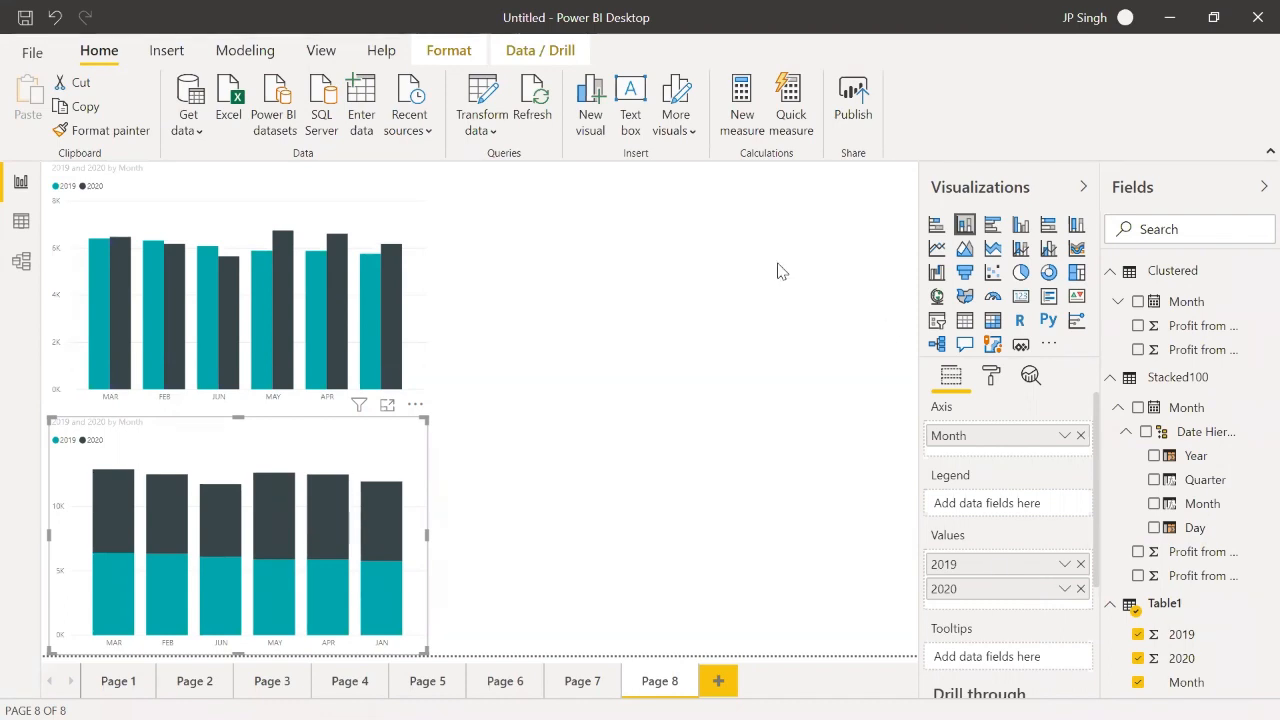
pyautogui.click(340, 192)
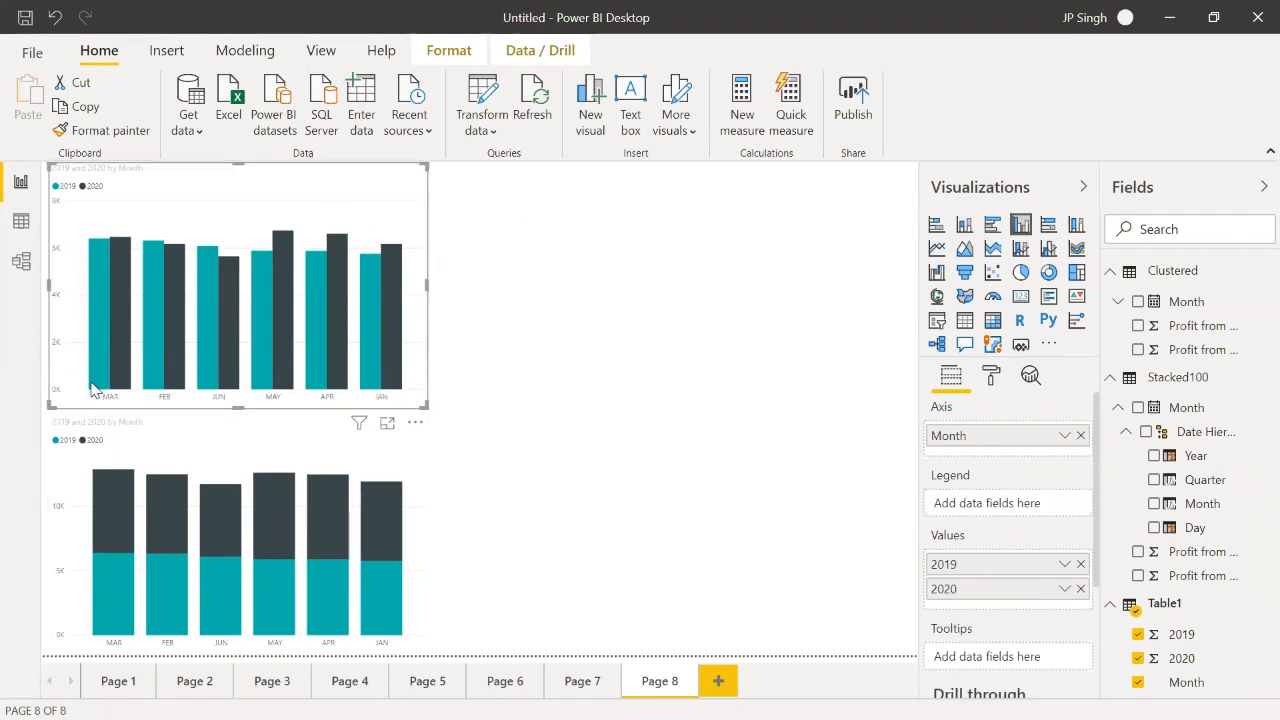
pyautogui.moveTo(108, 383)
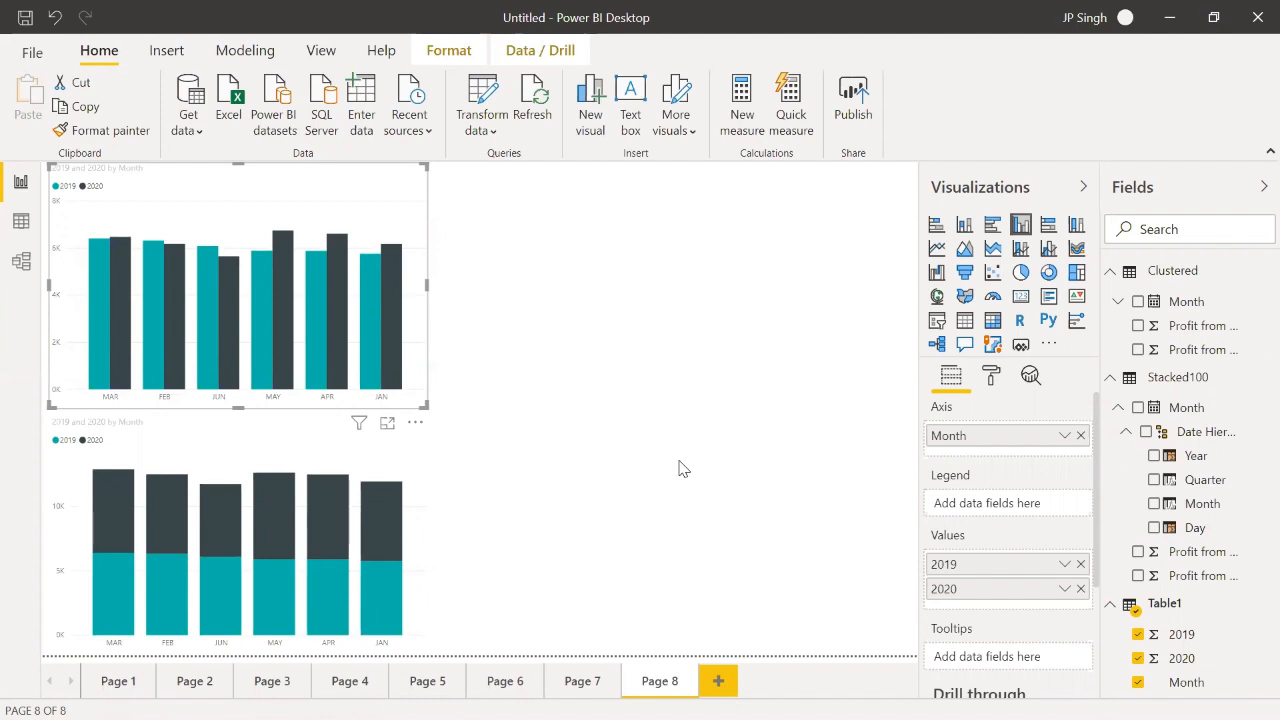
# Step: Add a new report page and collapse the Clustered, Stacked100 and Table1 tables in the field list
pyautogui.click(716, 681)
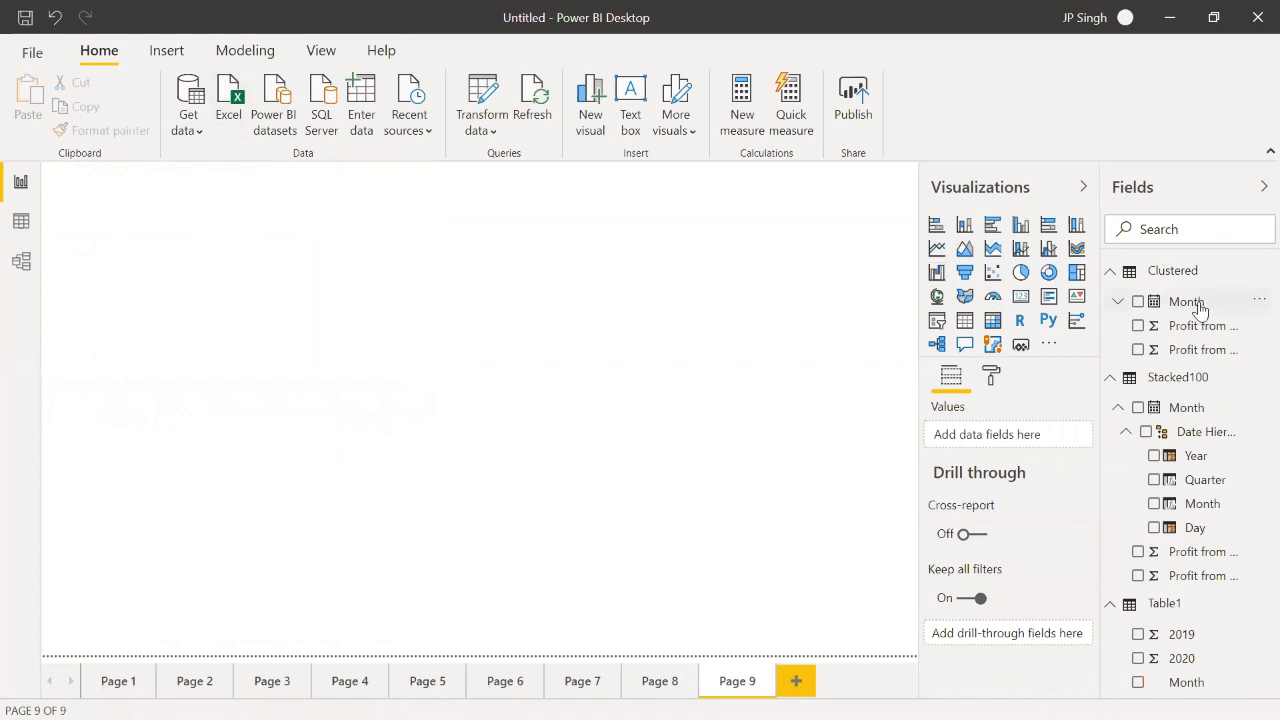
pyautogui.click(1111, 271)
pyautogui.click(1110, 298)
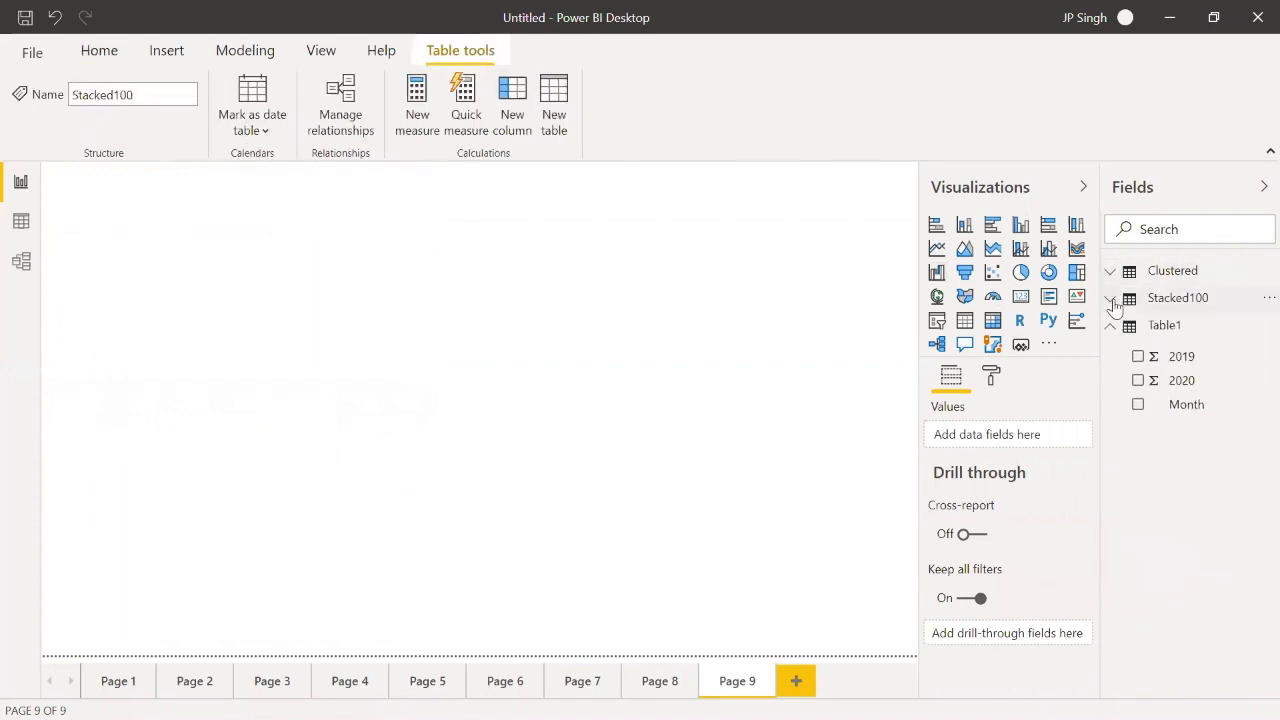
pyautogui.click(1110, 325)
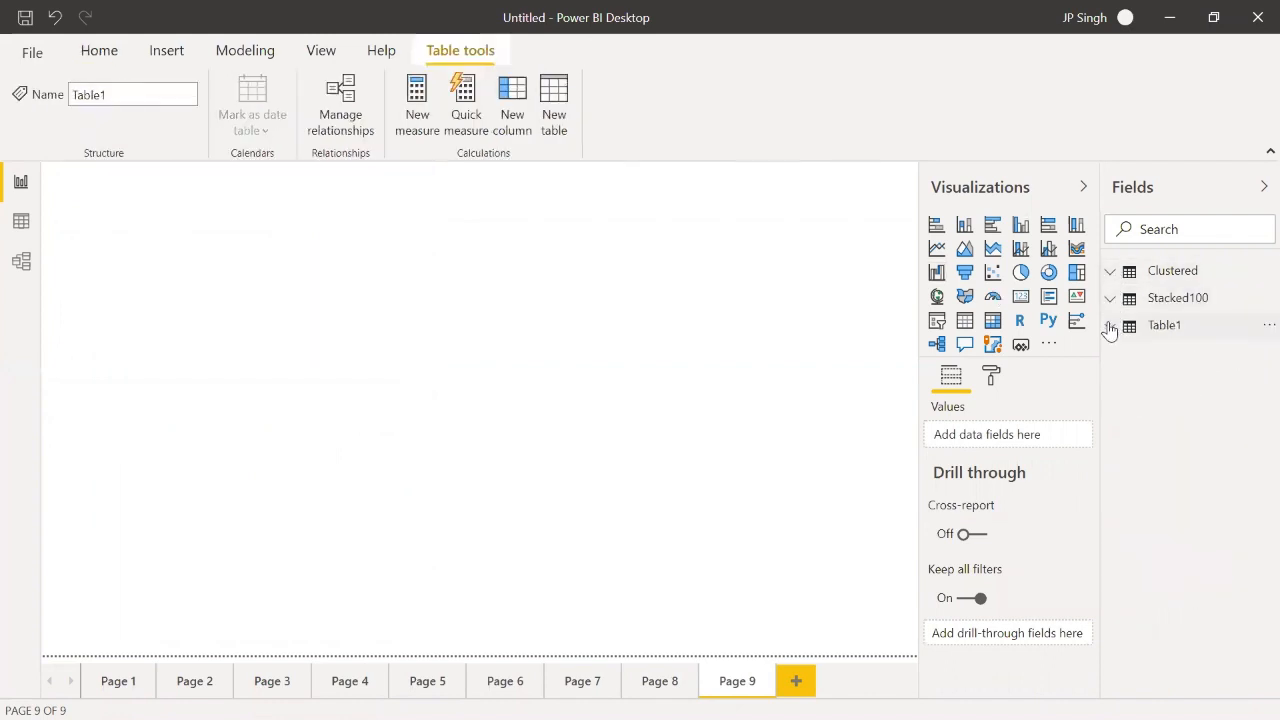
pyautogui.rightClick(1166, 279)
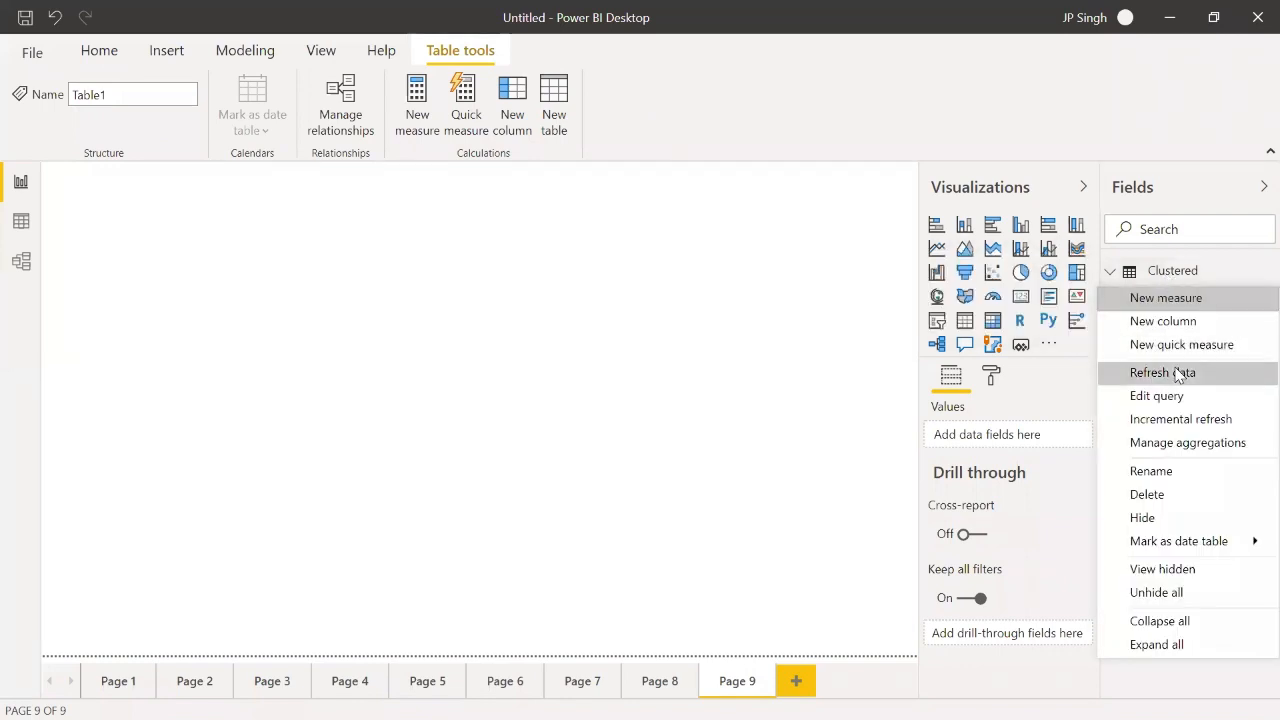
# Step: Look through the first three report pages and delete Page 1
pyautogui.click(150, 688)
pyautogui.click(145, 686)
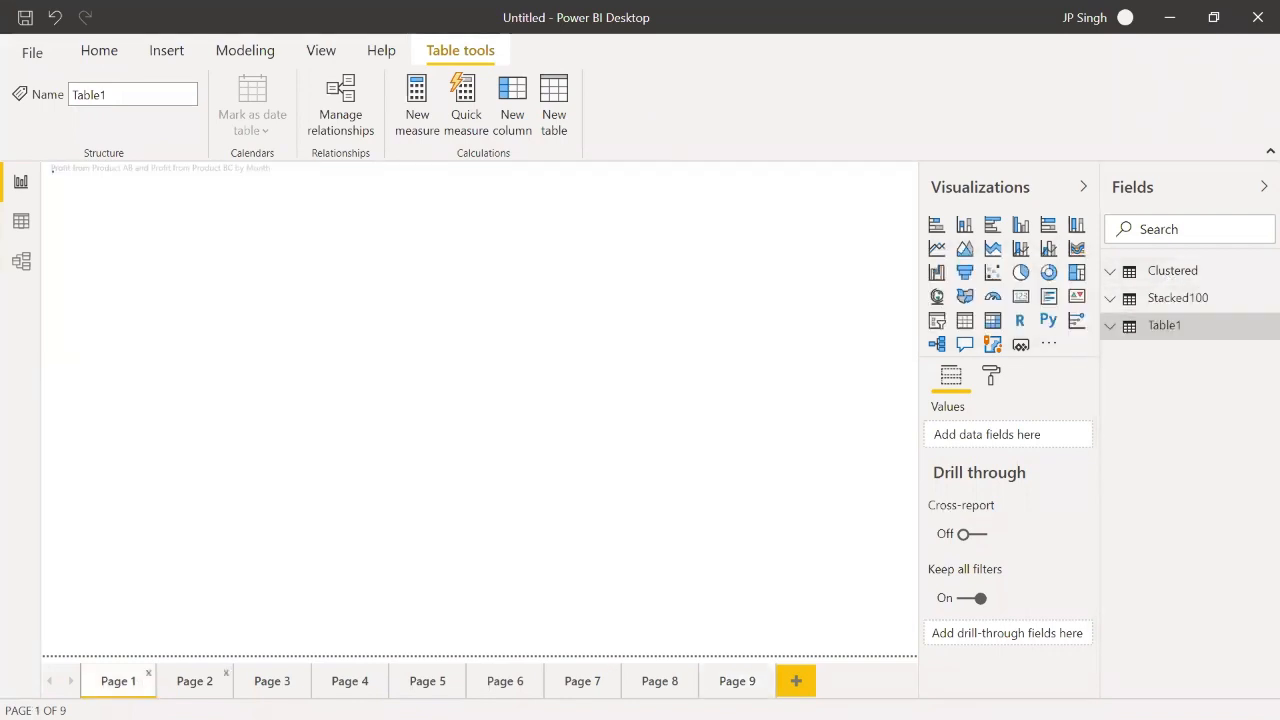
pyautogui.click(194, 683)
pyautogui.click(272, 682)
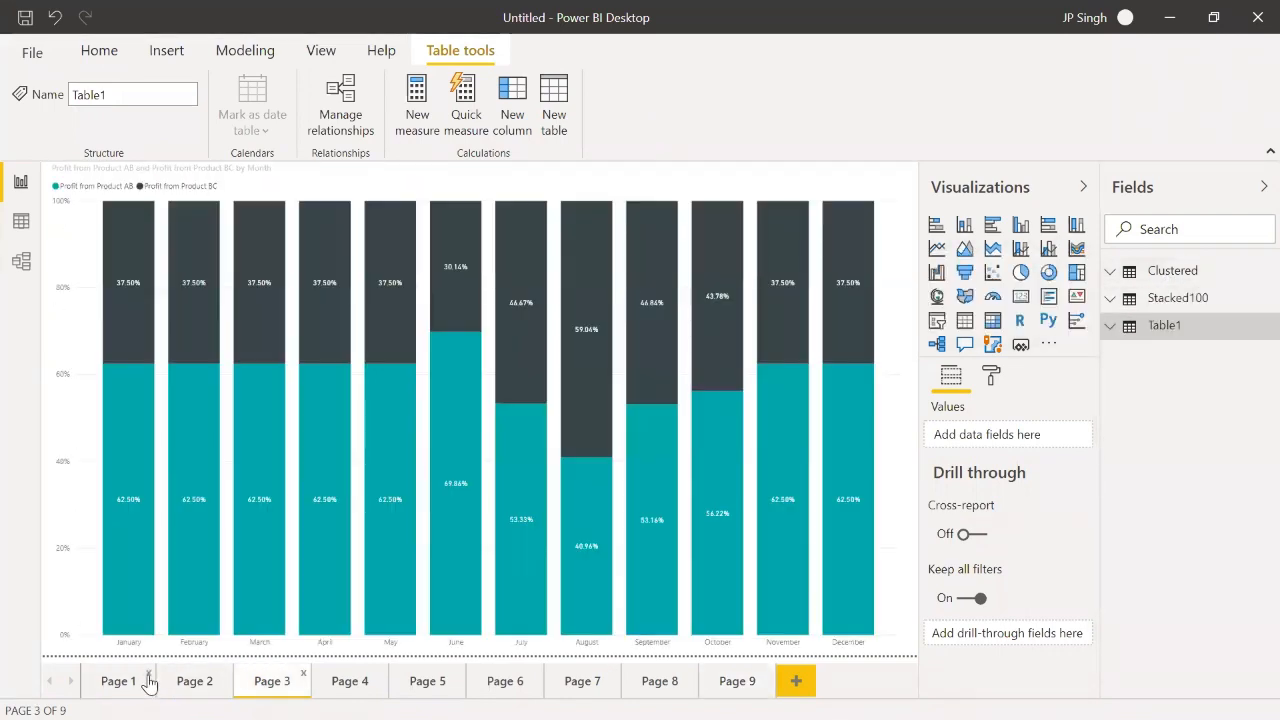
pyautogui.click(149, 676)
pyautogui.click(736, 410)
pyautogui.click(33, 54)
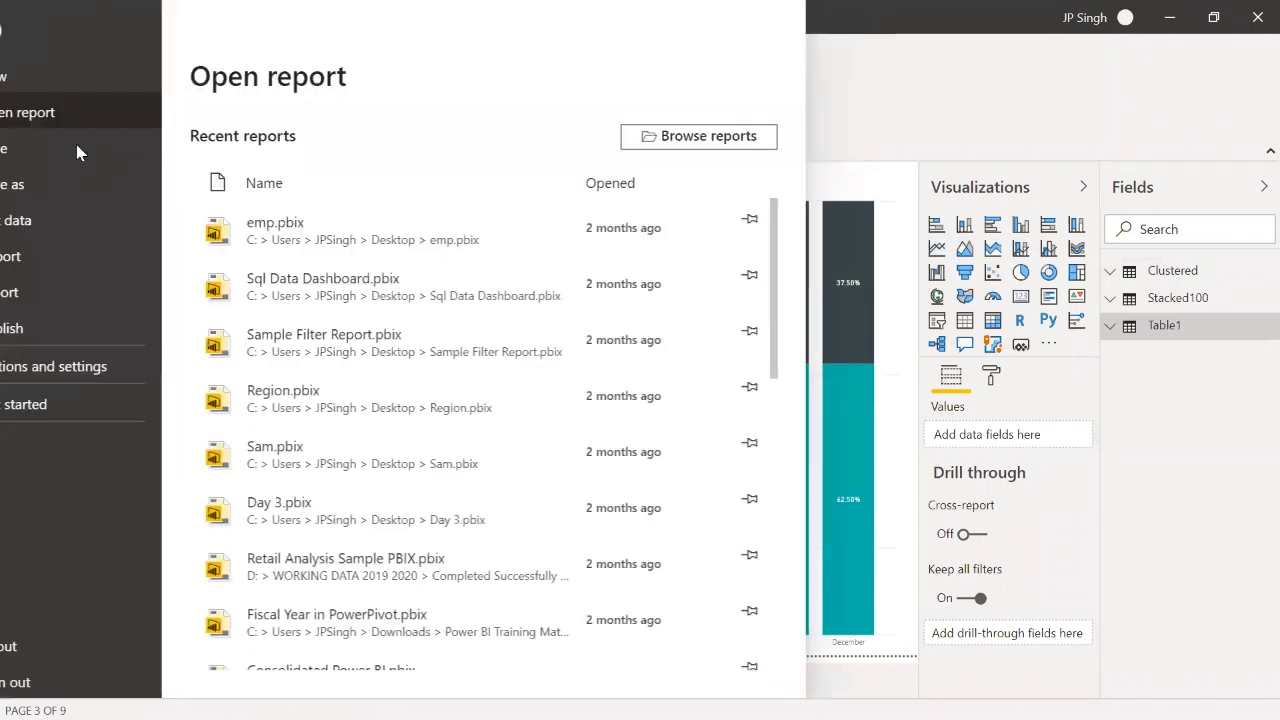
pyautogui.press('Escape')
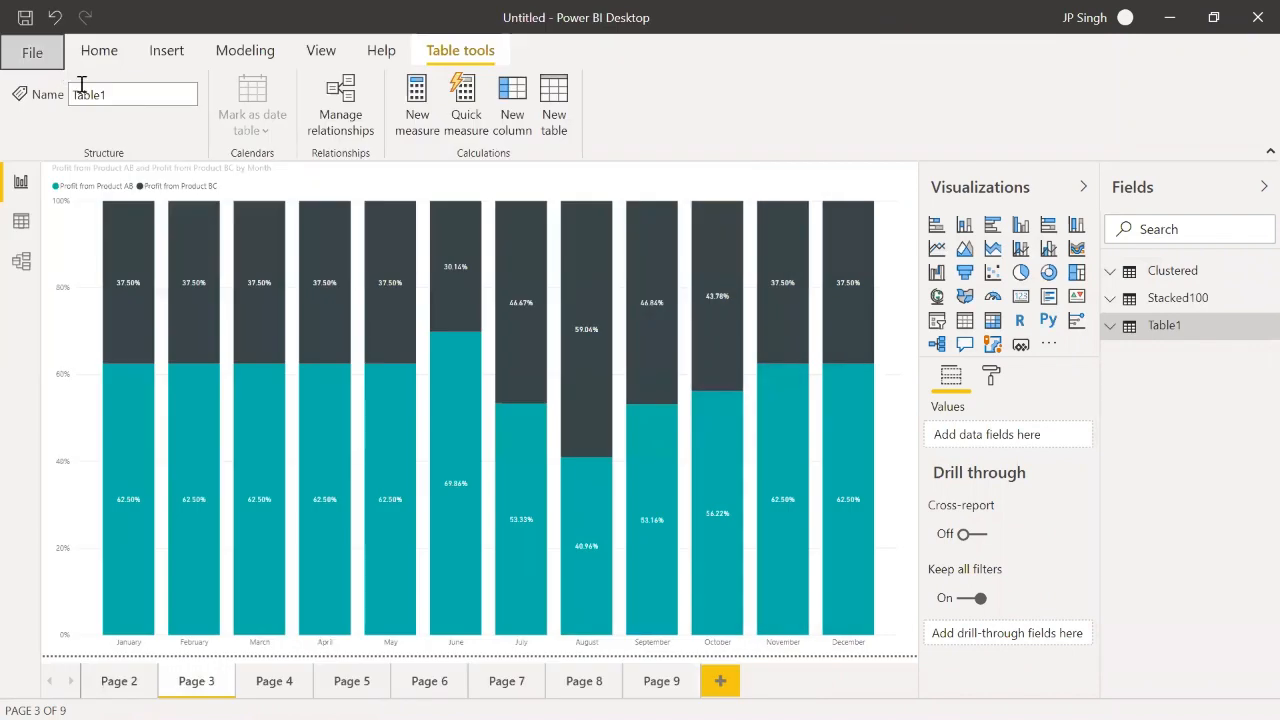
pyautogui.moveTo(376, 361)
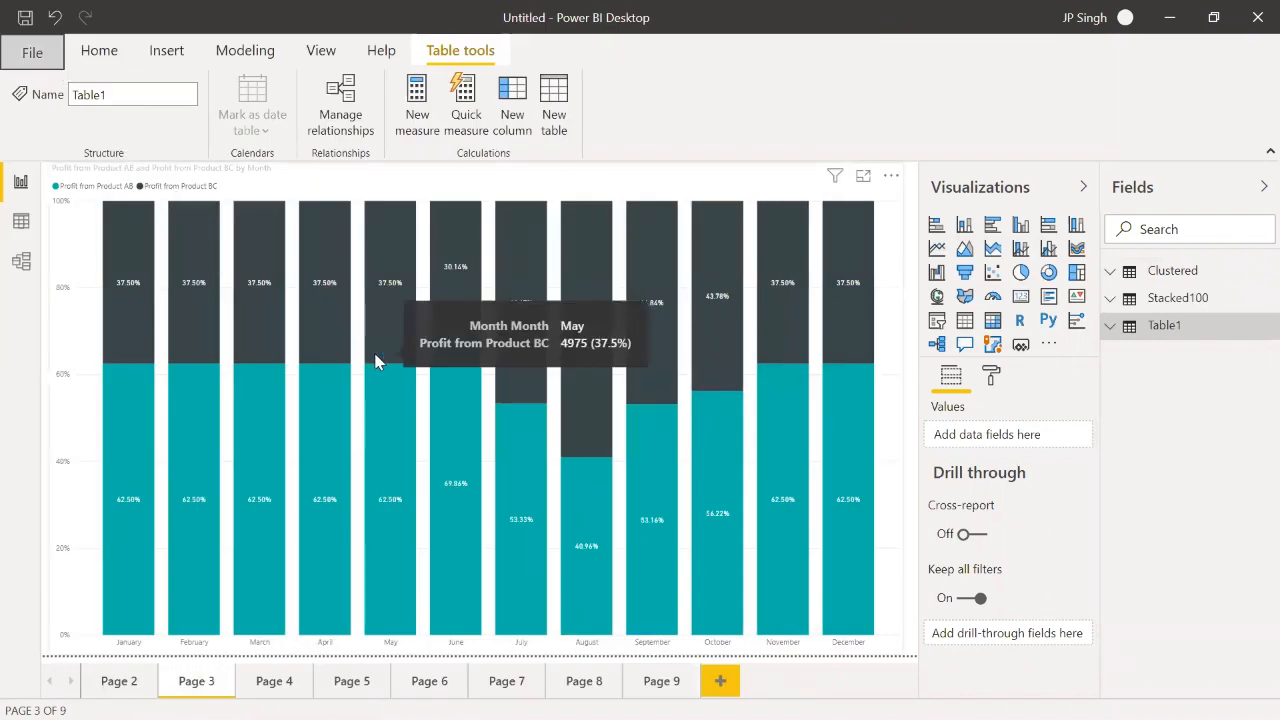